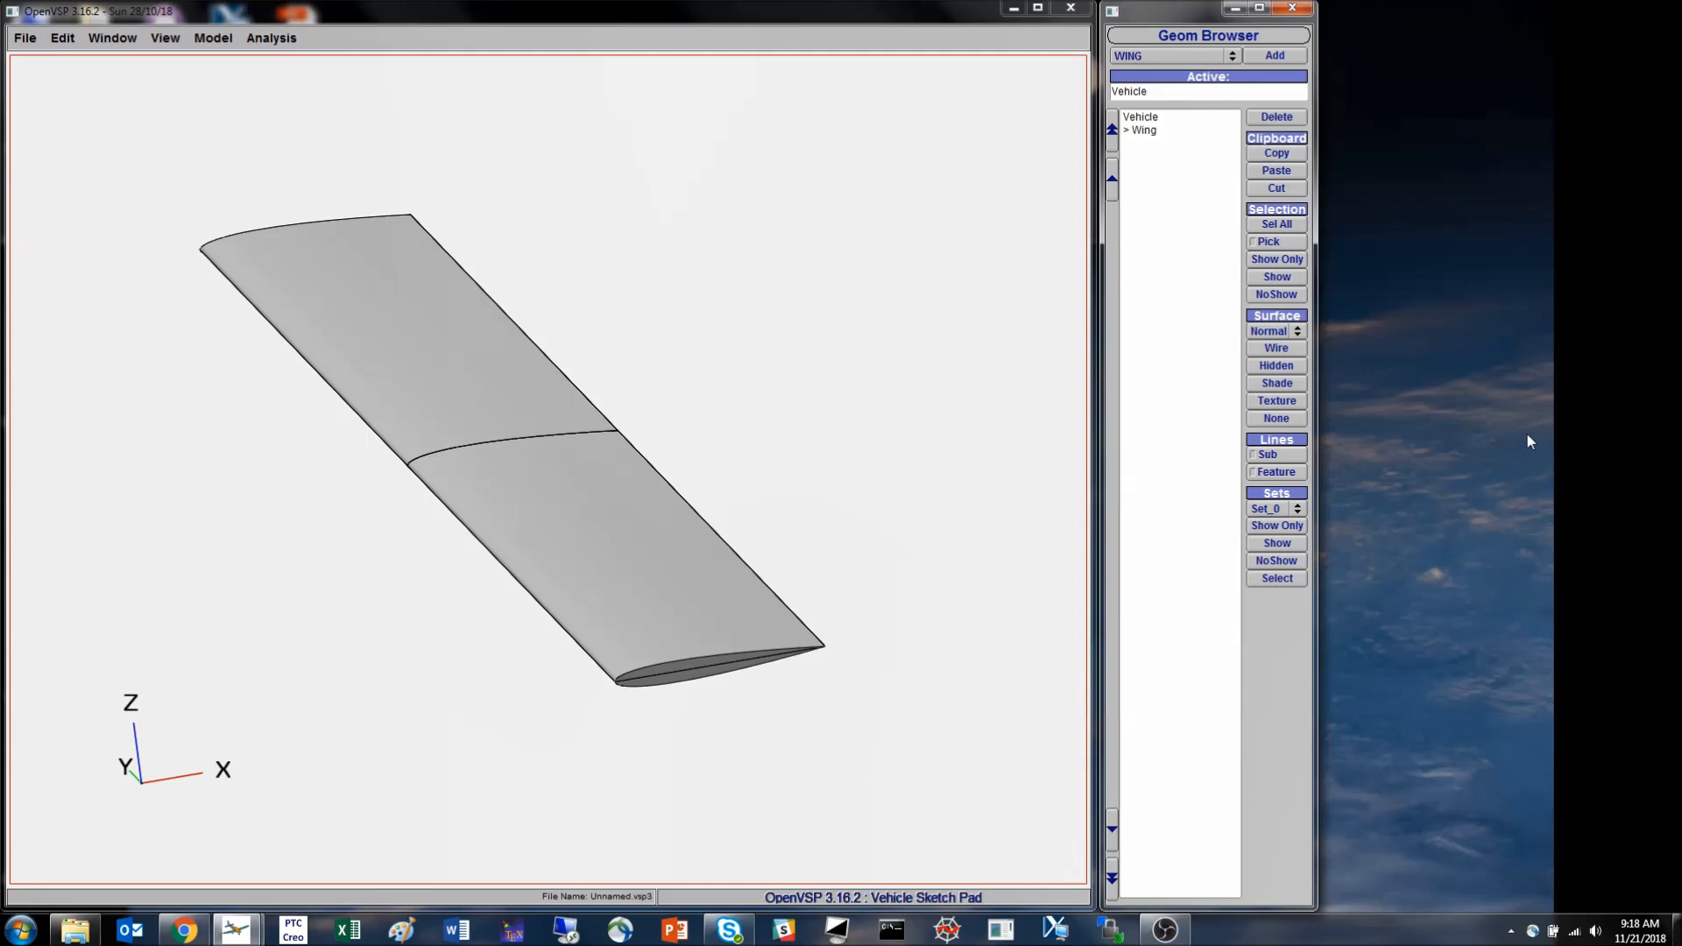
# - Open the Wing component's settings, show it from above, and examine its total planform and section parameters
pyautogui.click(1144, 131)
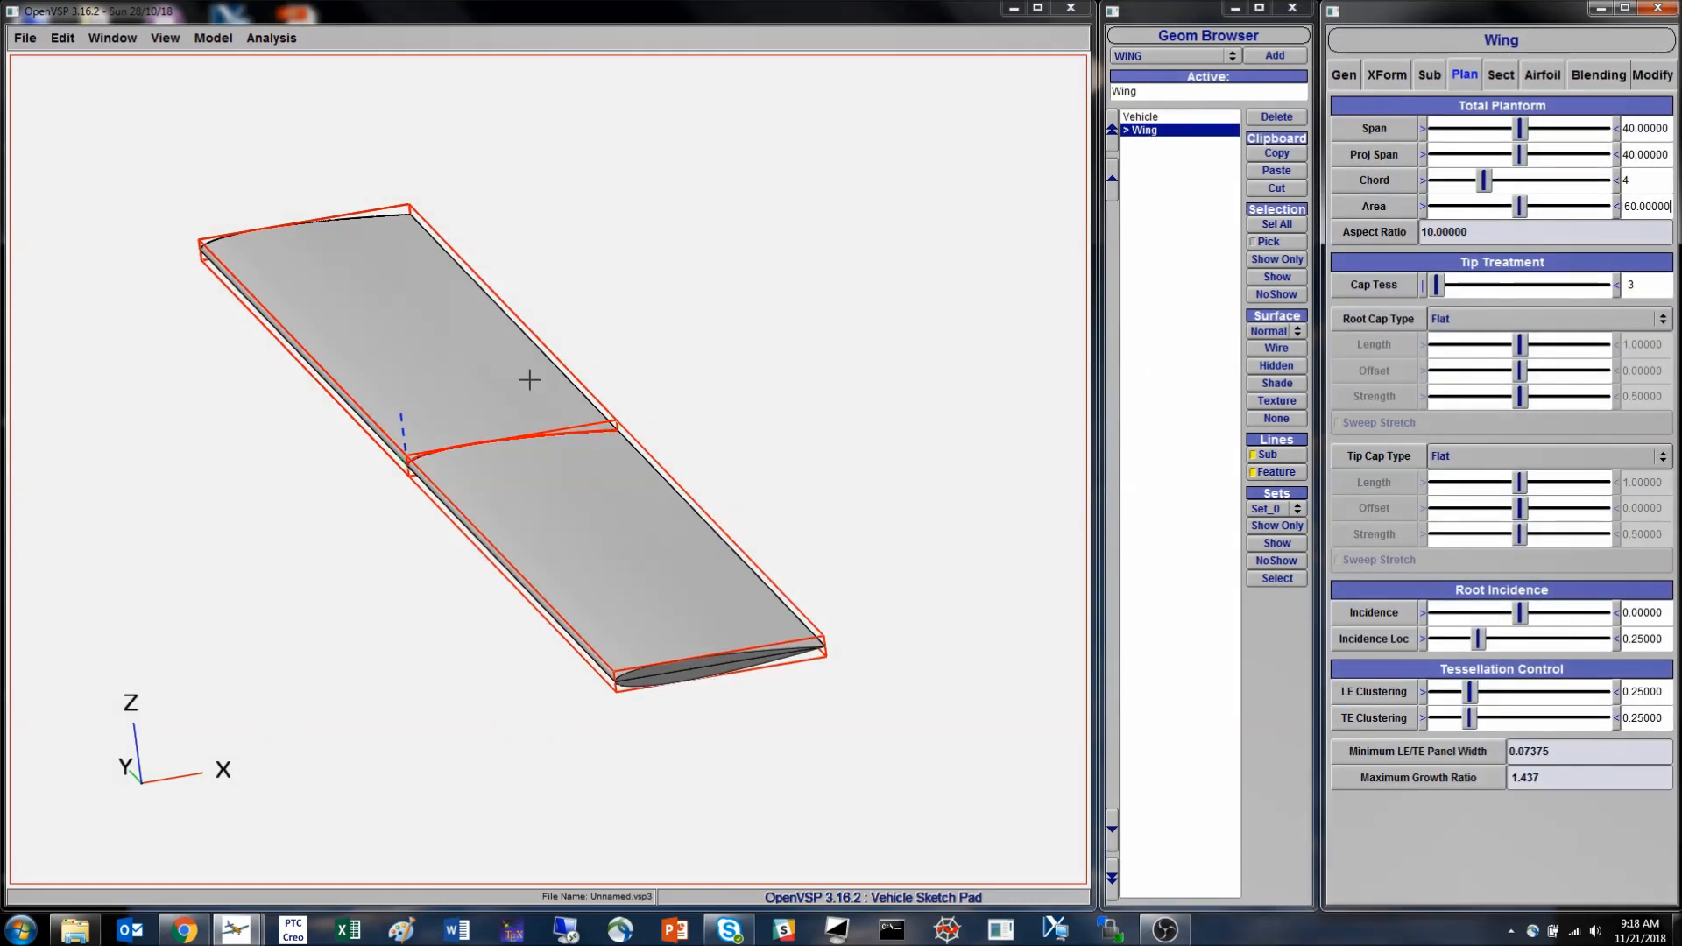
pyautogui.moveTo(507, 424)
pyautogui.mouseDown()
pyautogui.moveTo(421, 529)
pyautogui.moveTo(587, 552)
pyautogui.moveTo(559, 418)
pyautogui.moveTo(544, 455)
pyautogui.moveTo(482, 435)
pyautogui.mouseUp()
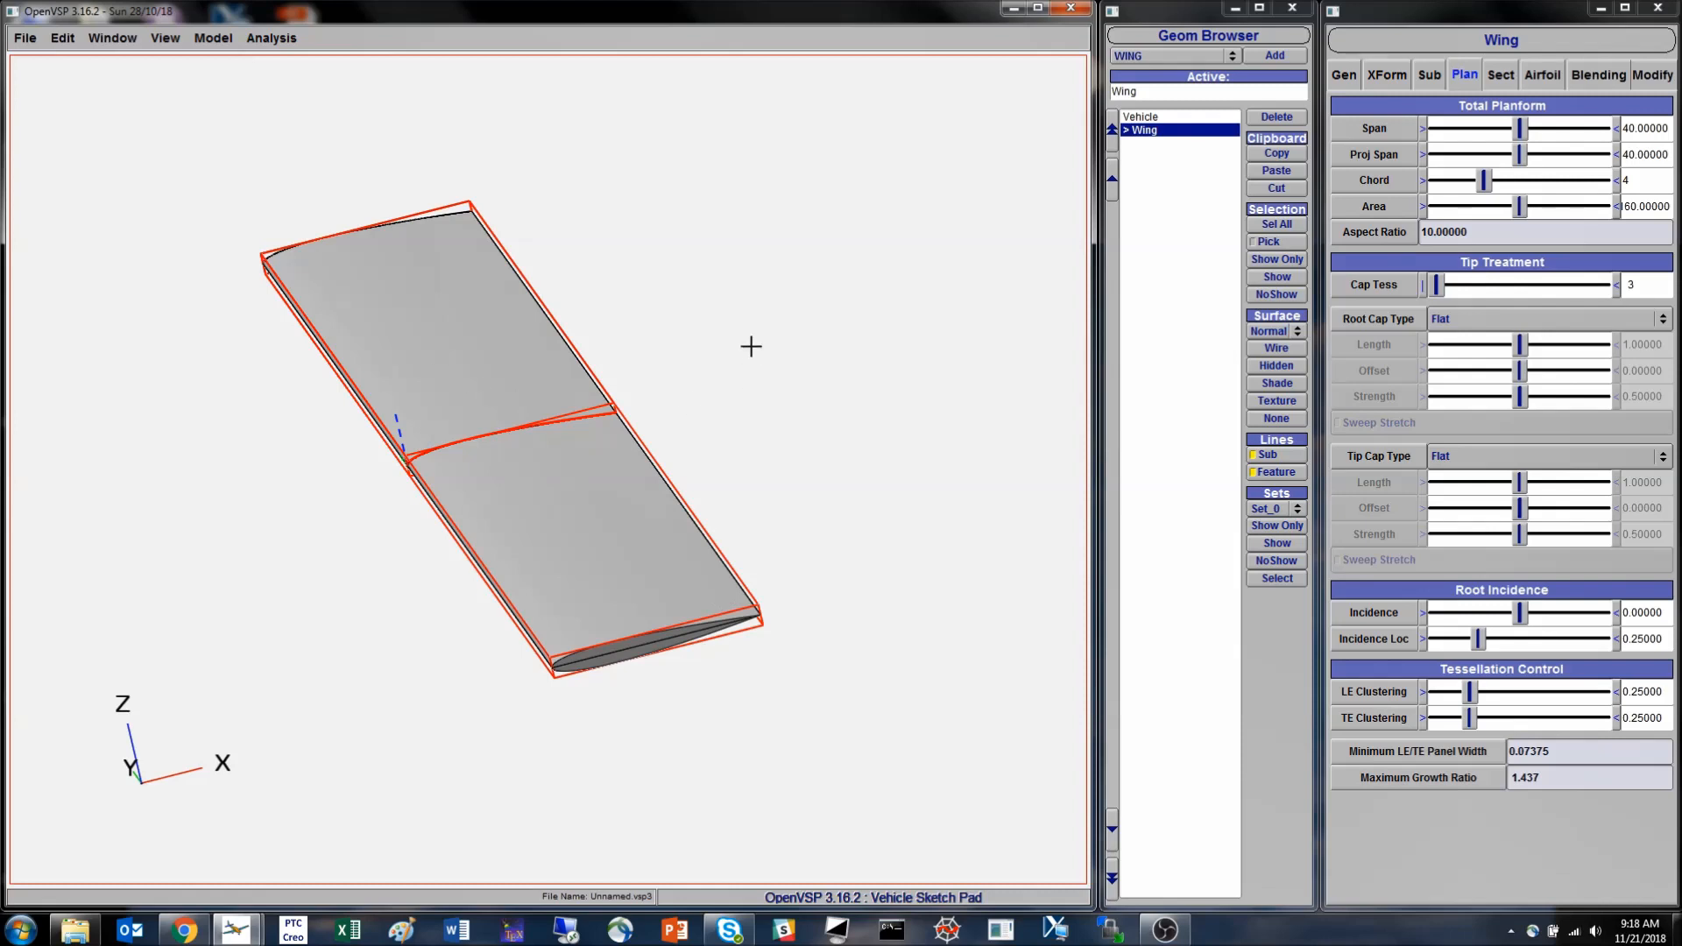
pyautogui.press('F5')
pyautogui.scroll(-3, 603, 385)
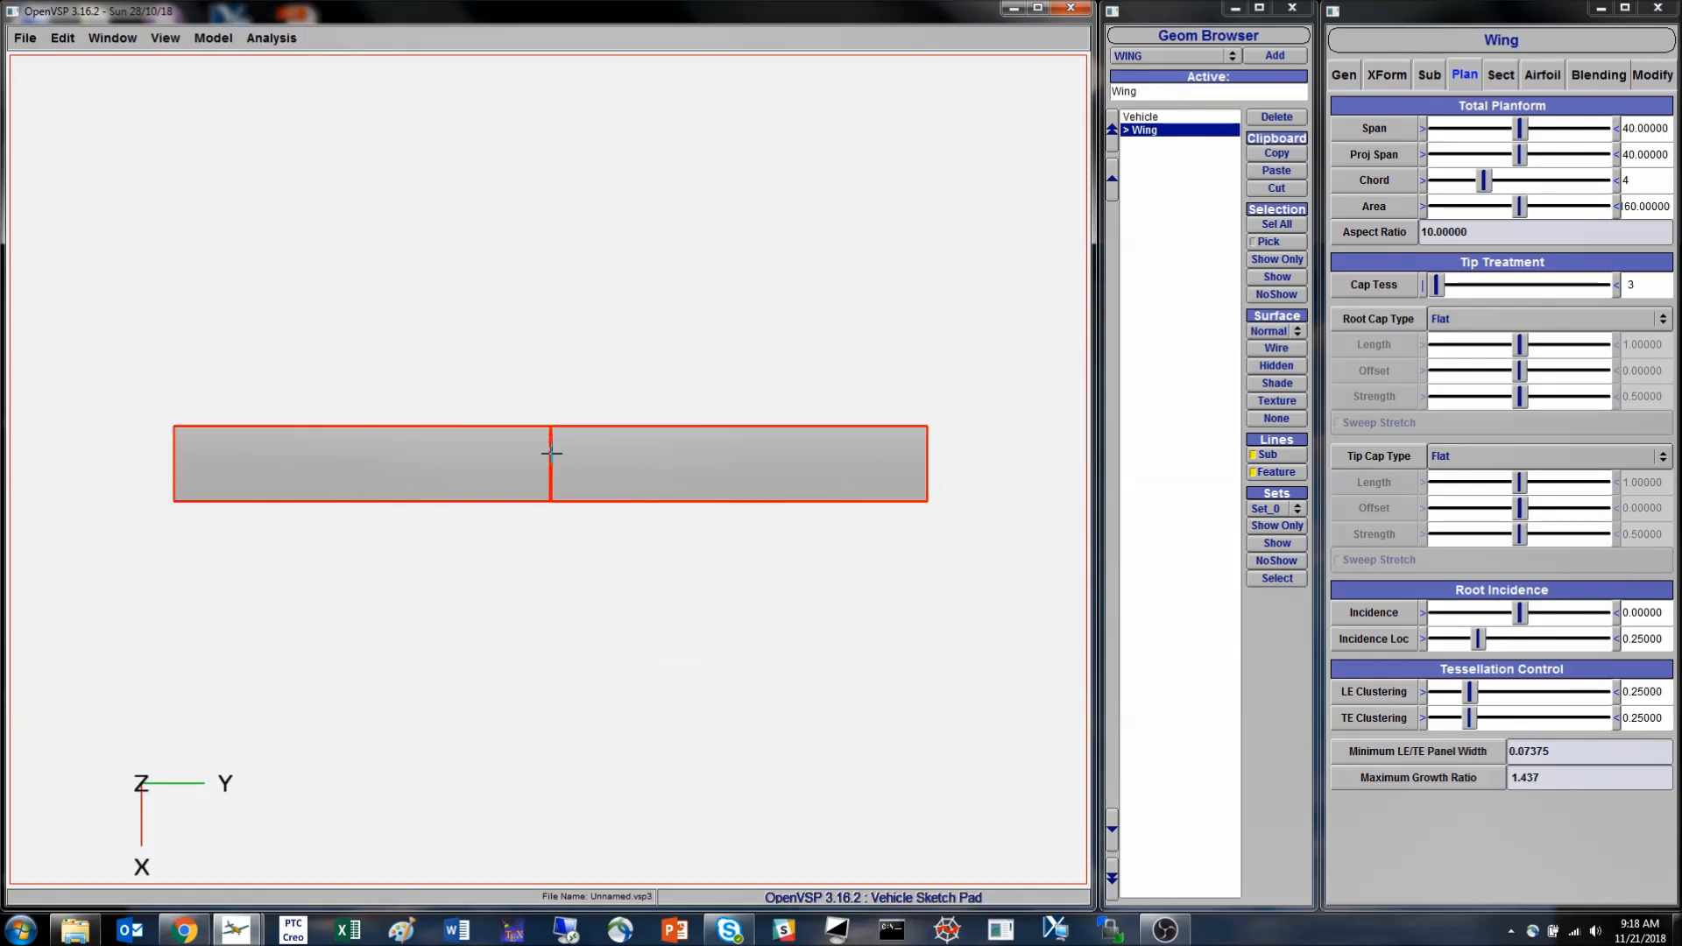
pyautogui.click(1503, 76)
pyautogui.click(1469, 78)
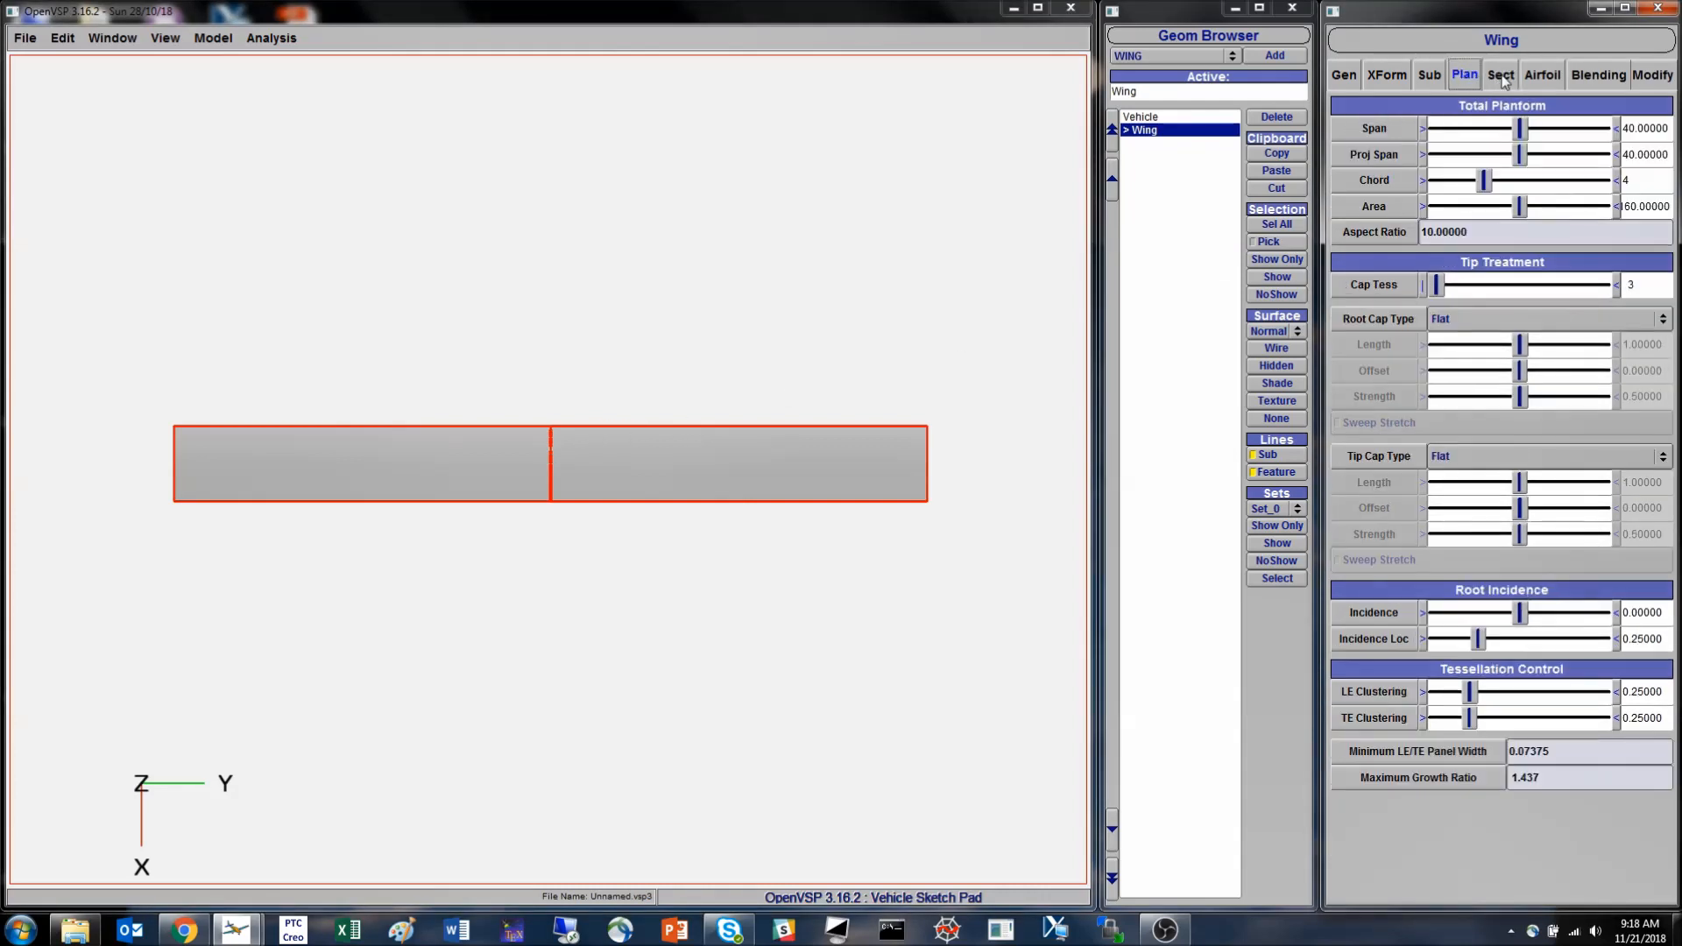
pyautogui.click(1495, 77)
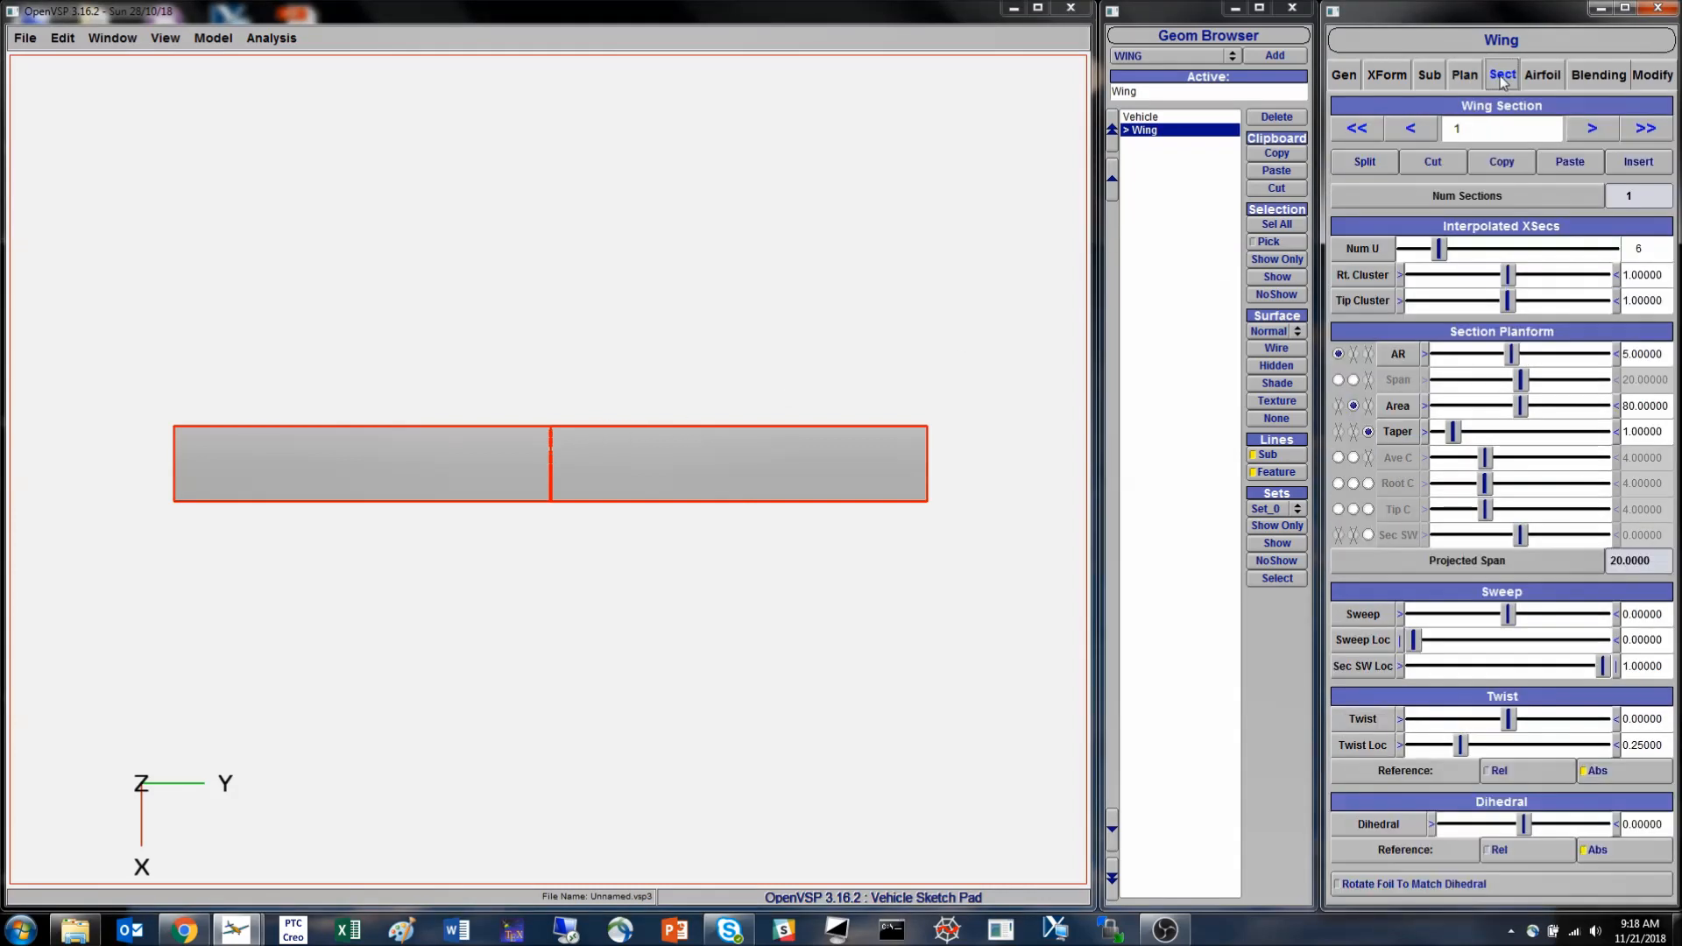
pyautogui.click(1463, 77)
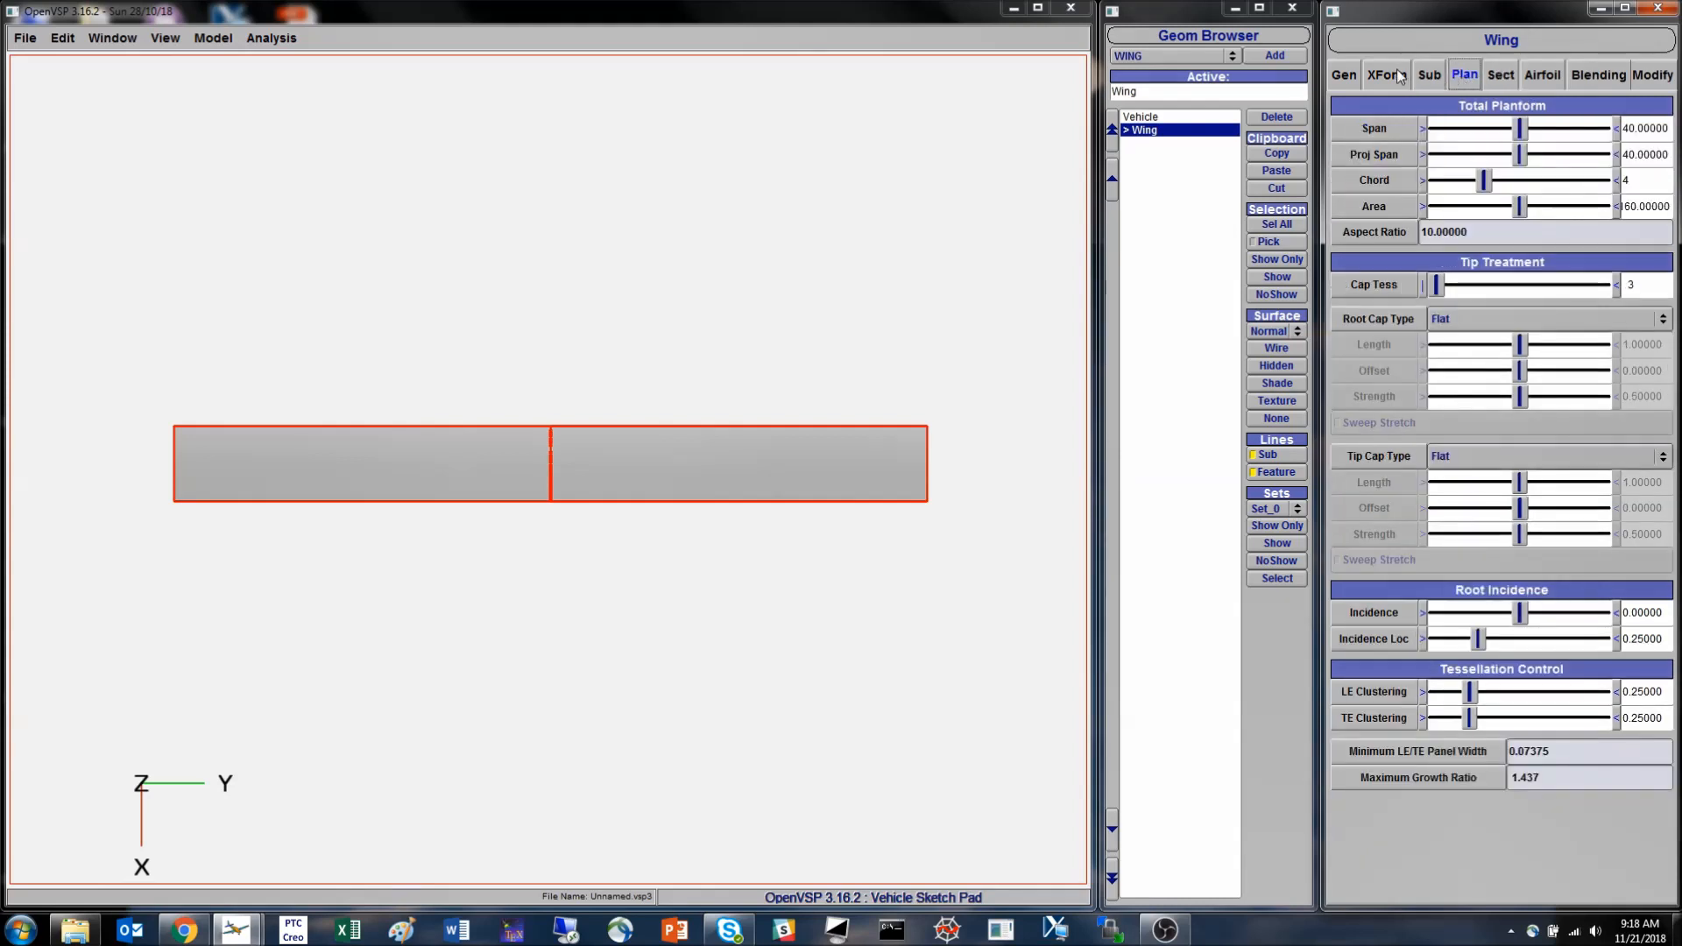
# - Turn the wing's XZ planar symmetry off and back on to isolate and restore the mirrored half
pyautogui.click(1387, 75)
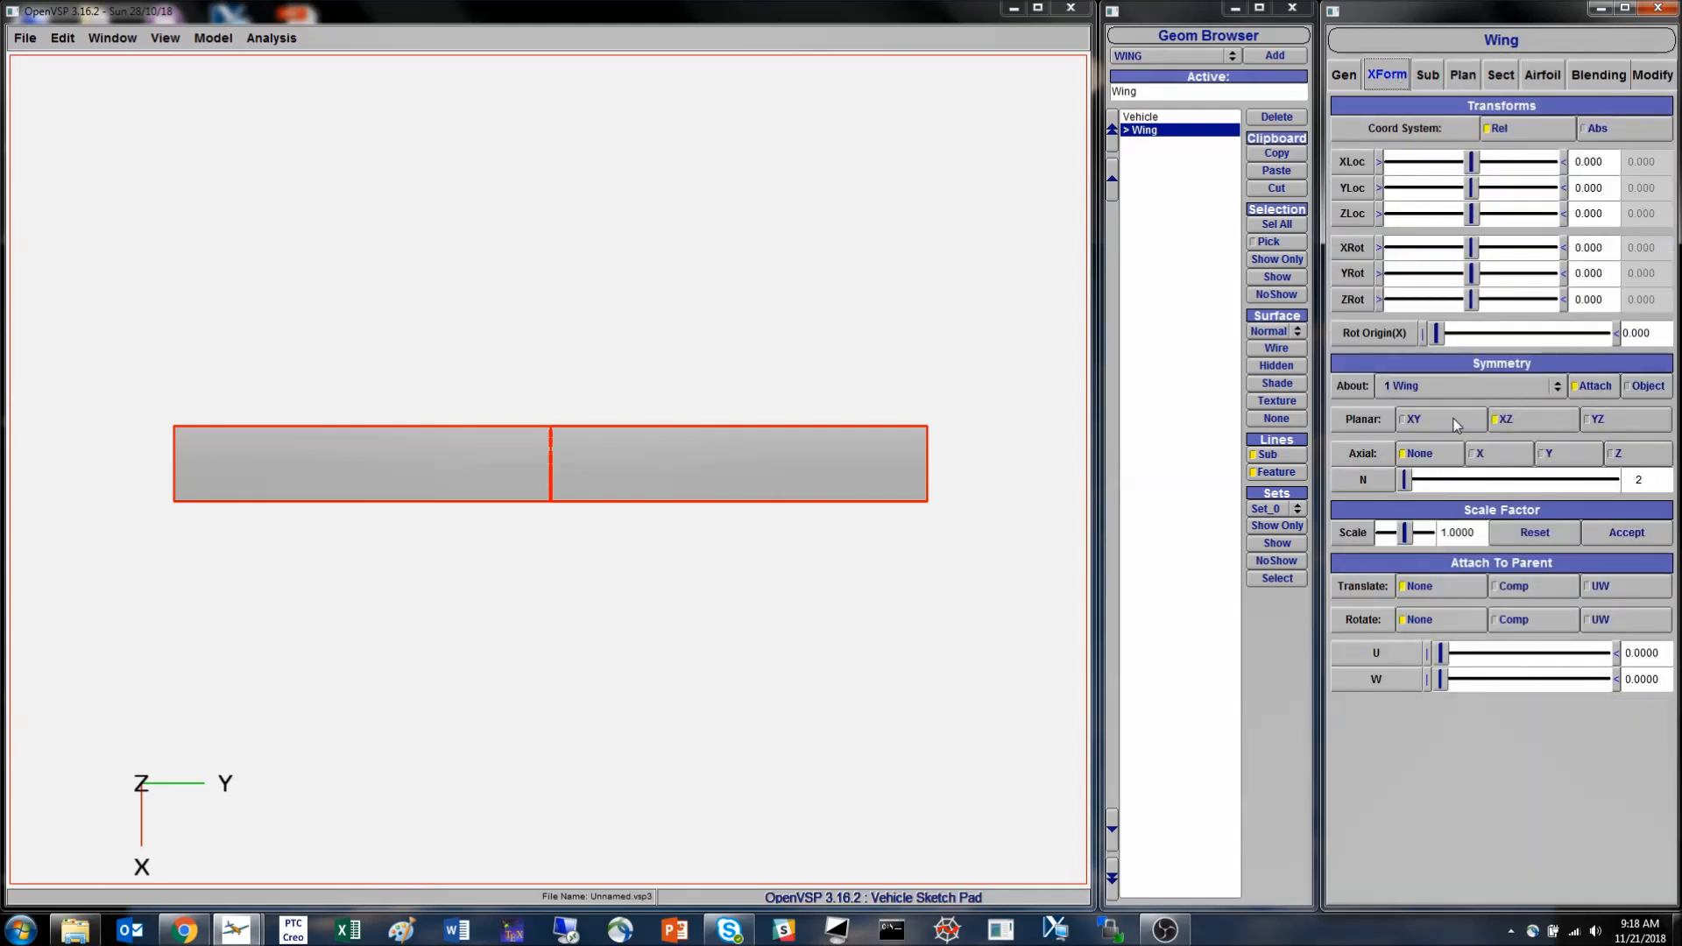
pyautogui.click(1520, 422)
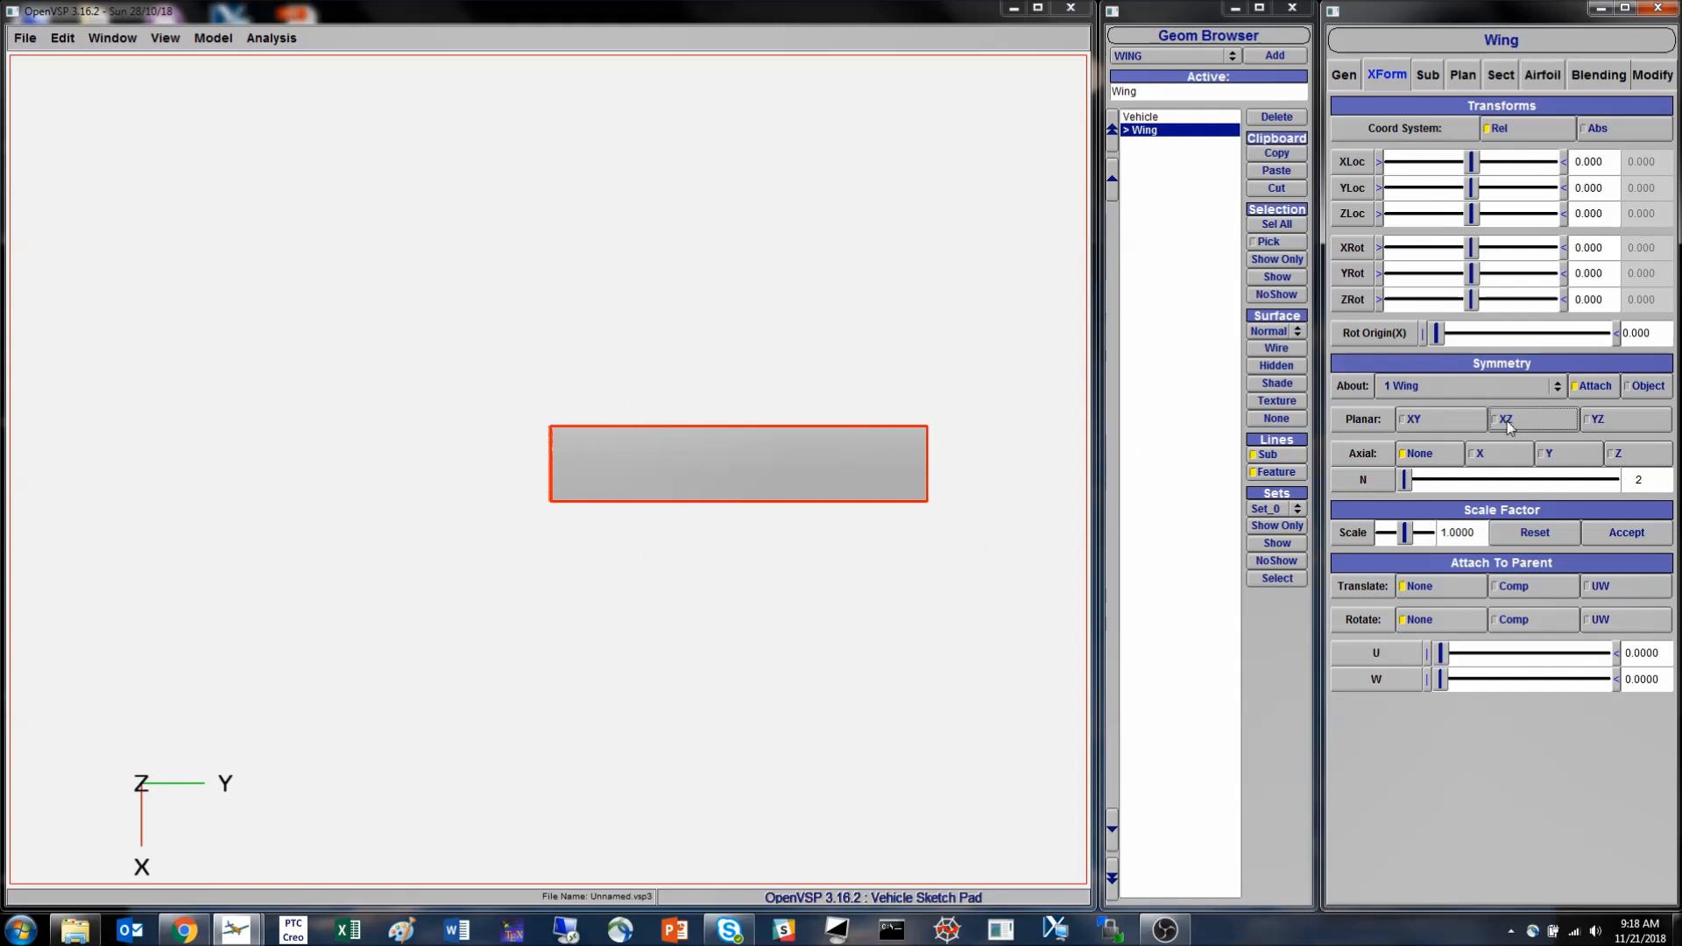
pyautogui.click(1506, 419)
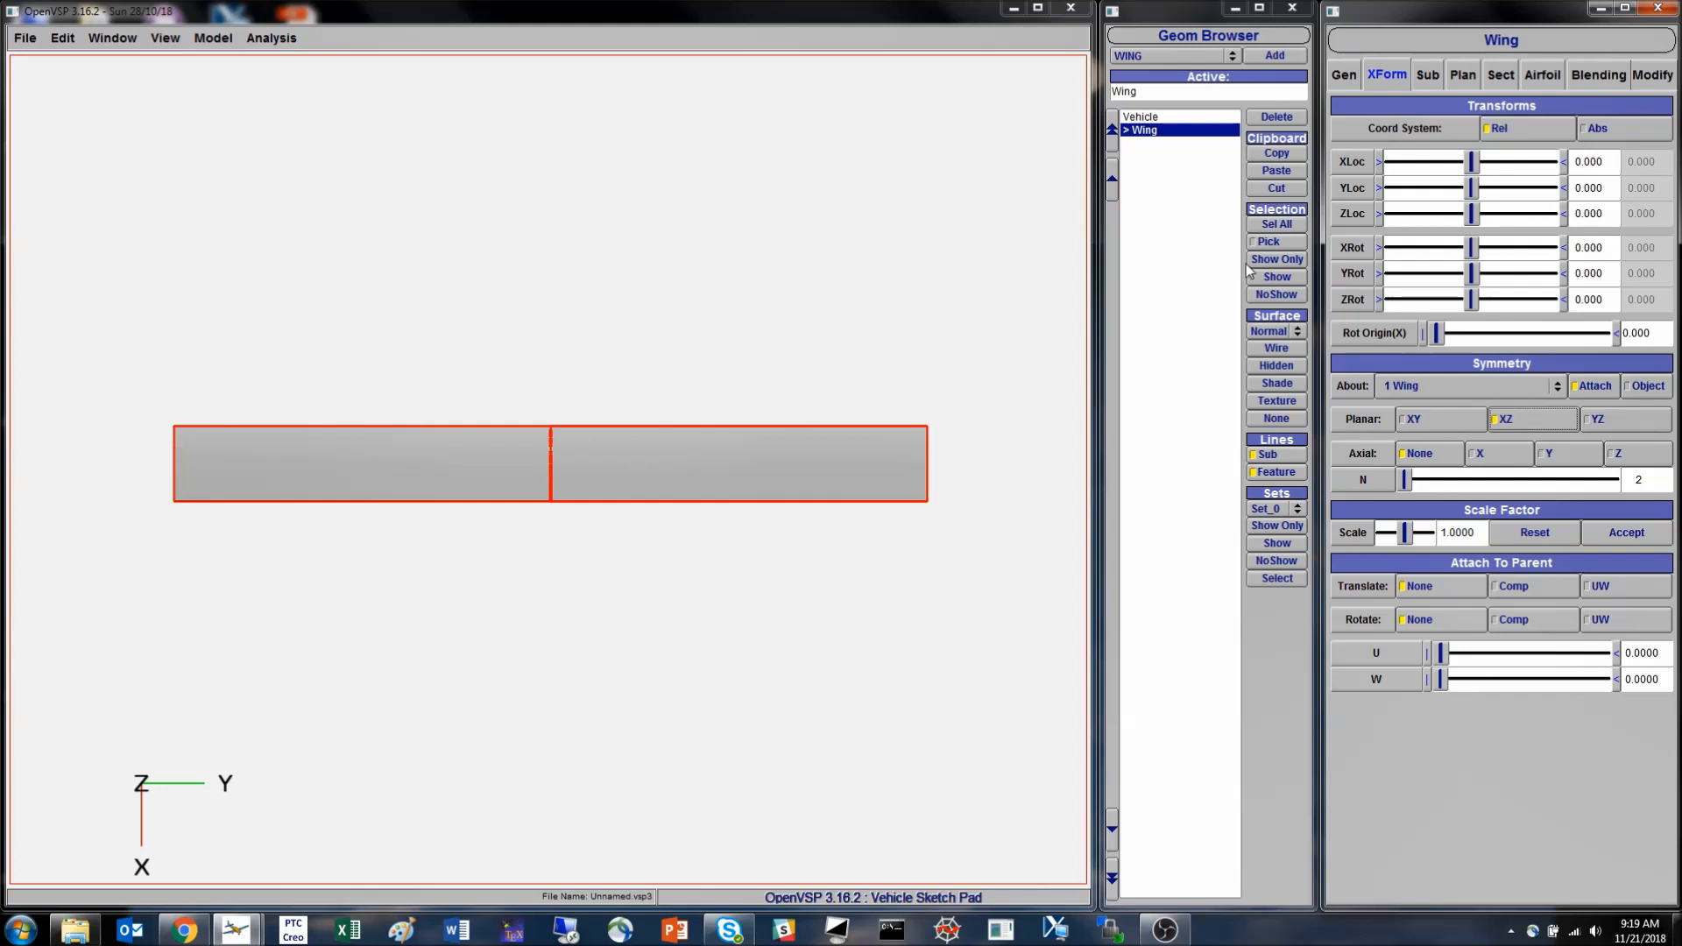
# - Compare the whole wing's total span, chord, area and aspect ratio with the planform values of section 1
pyautogui.click(1463, 74)
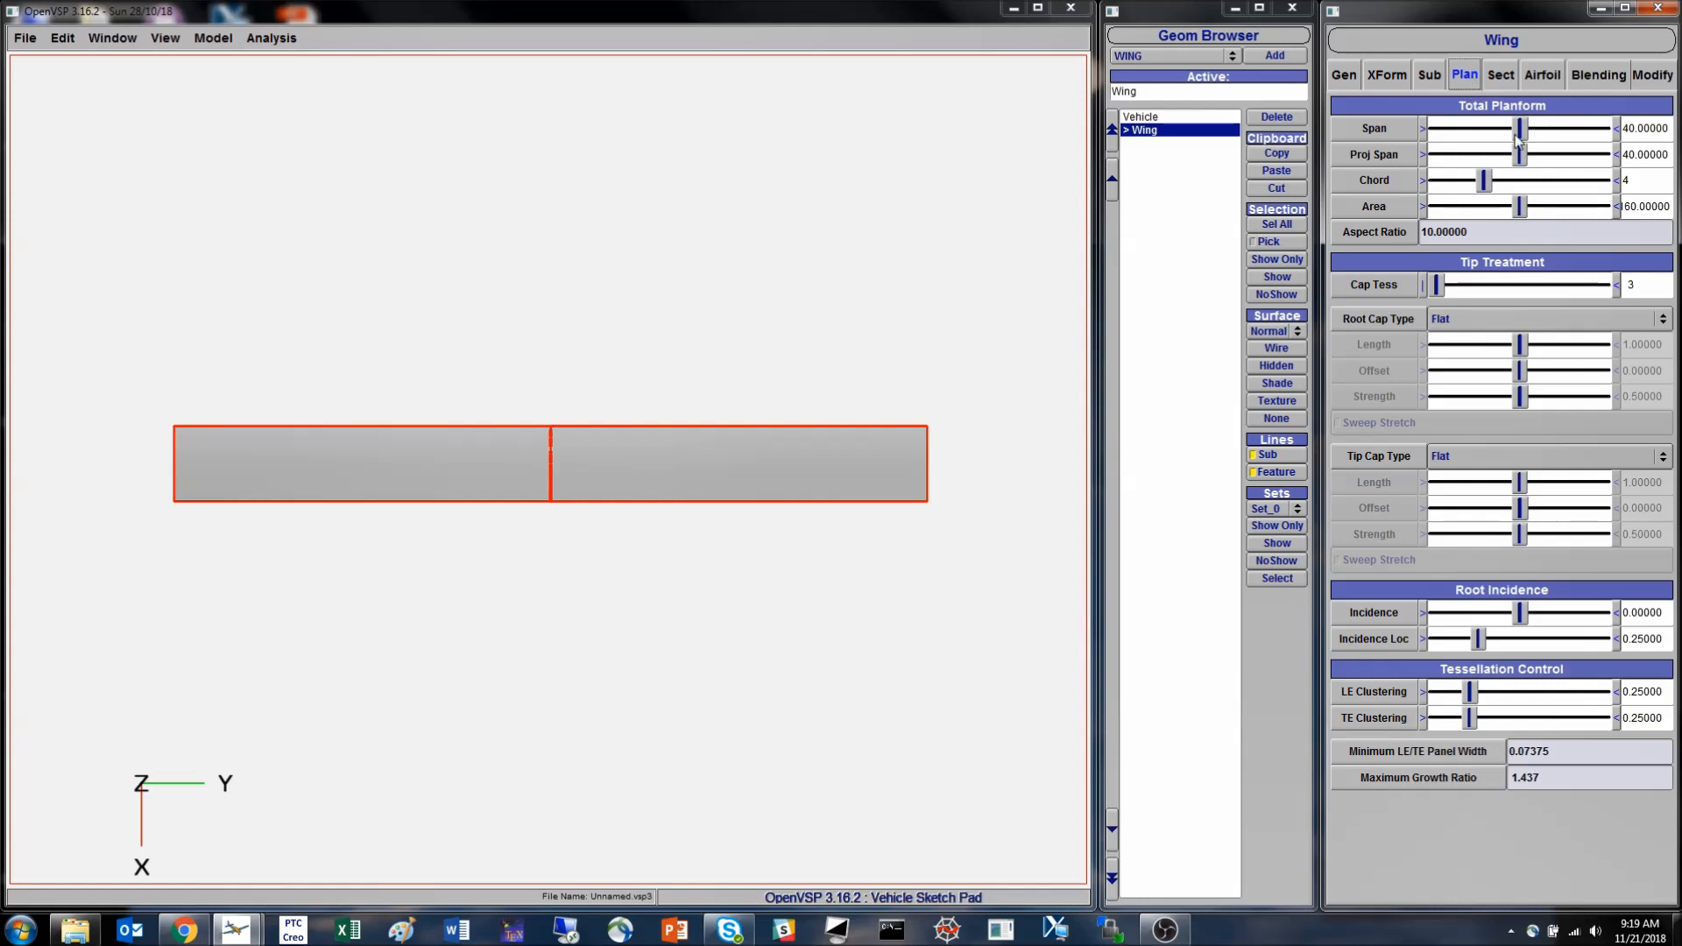
pyautogui.click(1501, 74)
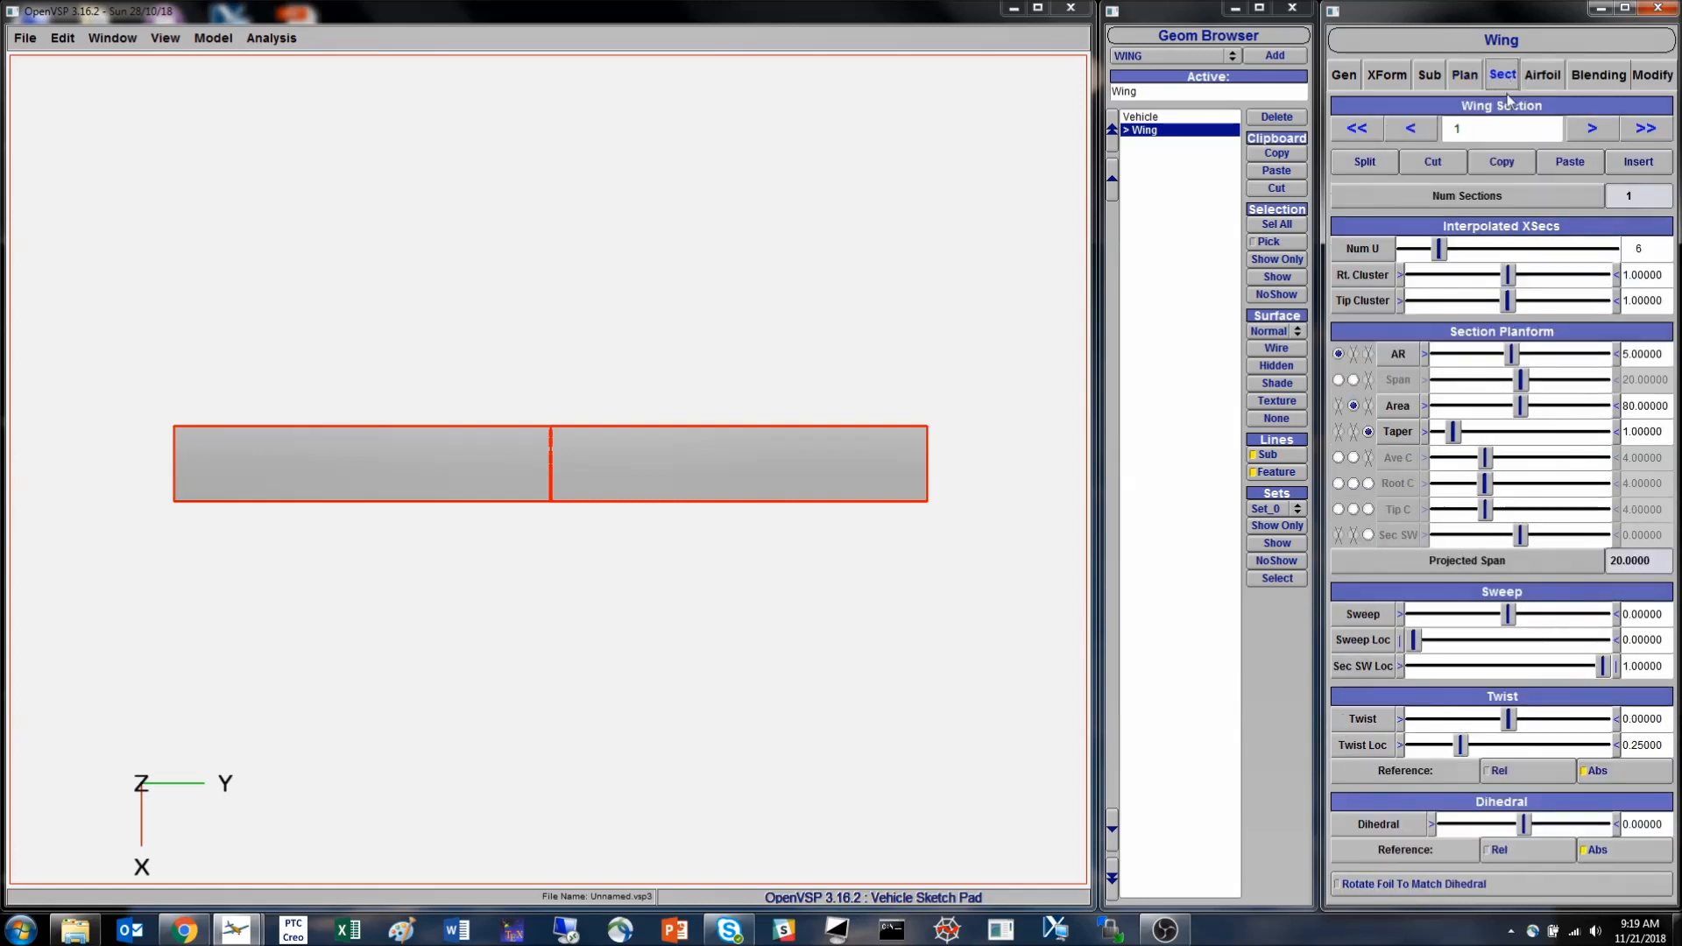
pyautogui.click(1464, 77)
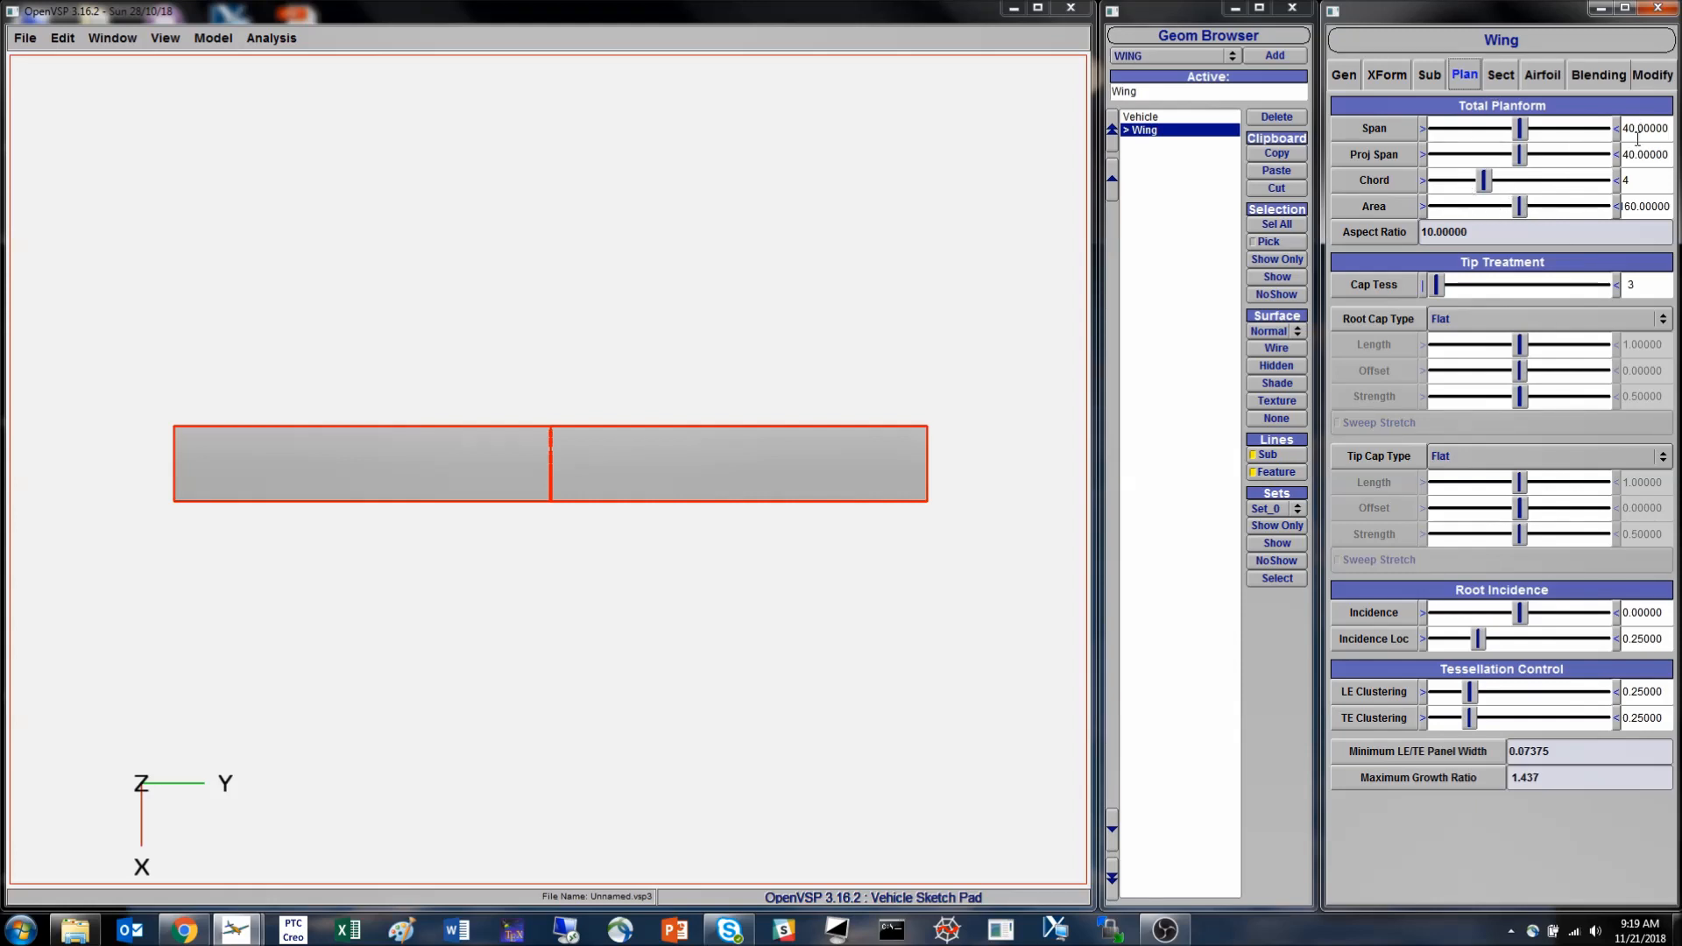
pyautogui.click(1504, 78)
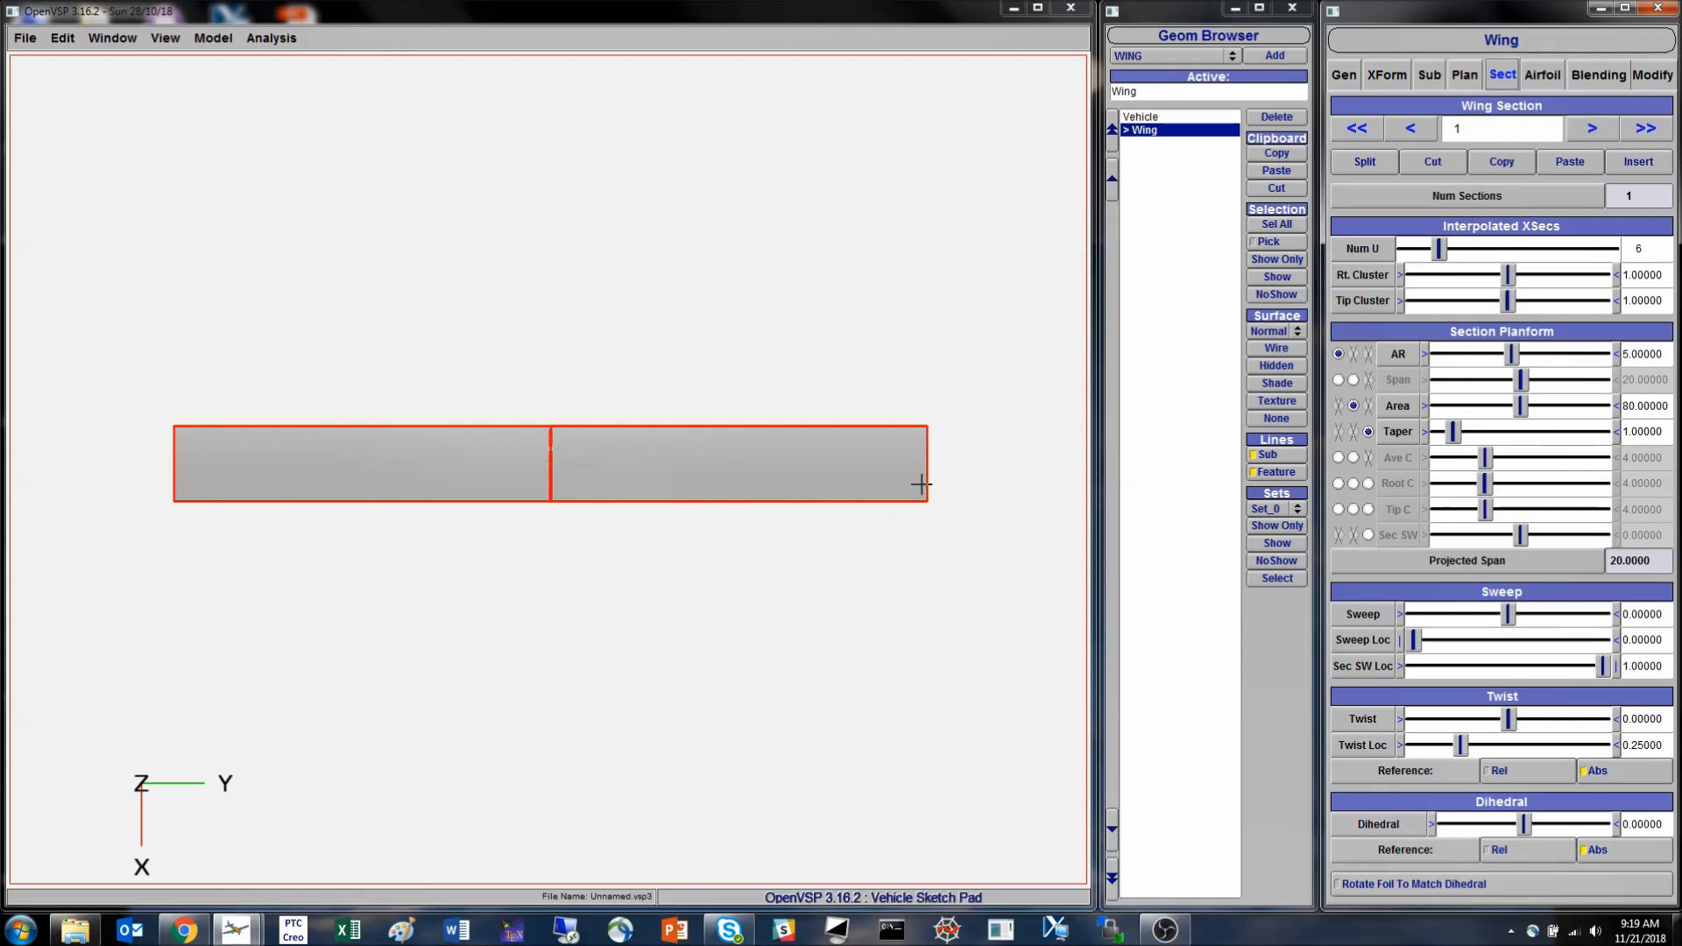
pyautogui.click(1471, 80)
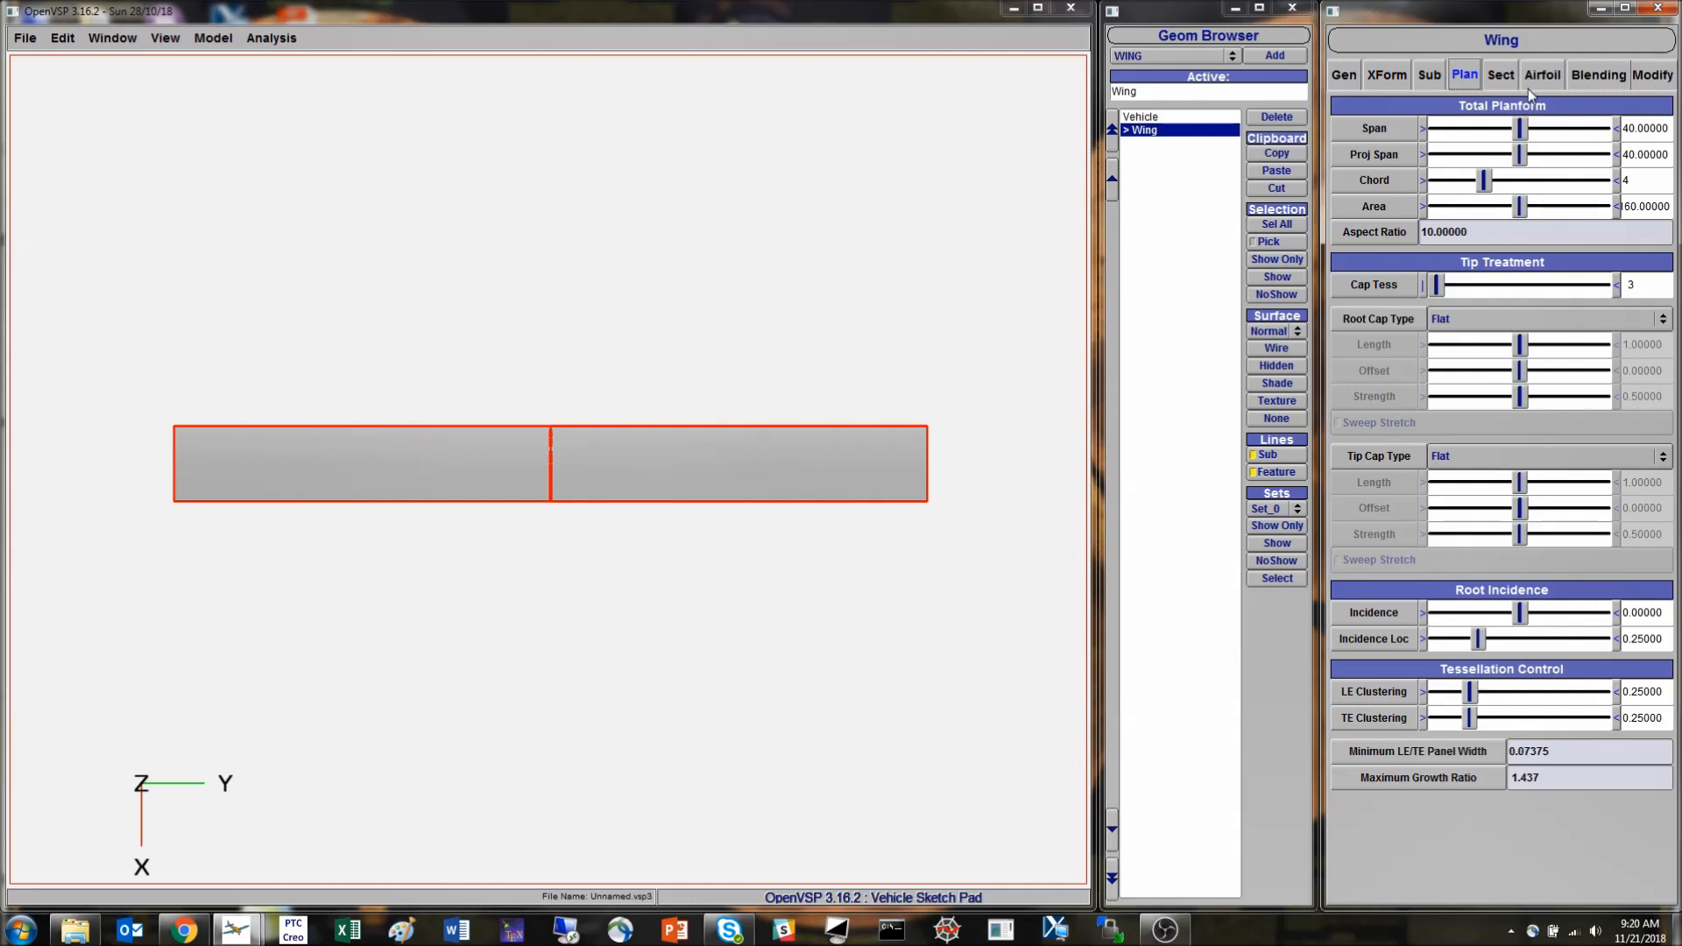
pyautogui.click(1506, 77)
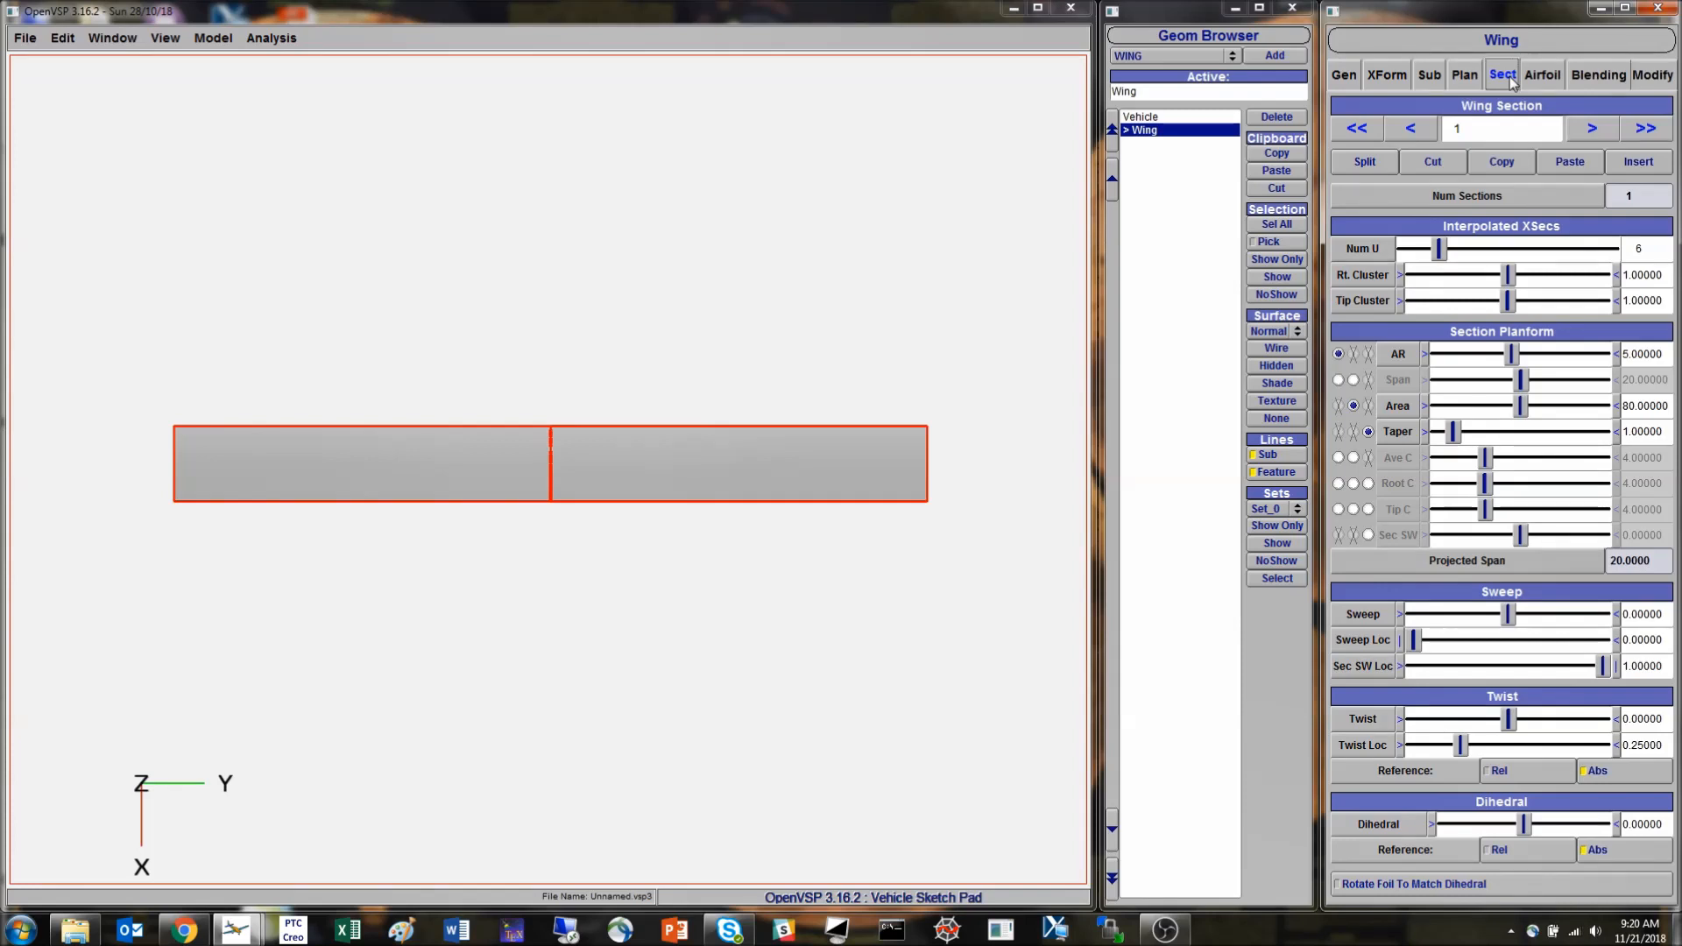
pyautogui.click(1465, 75)
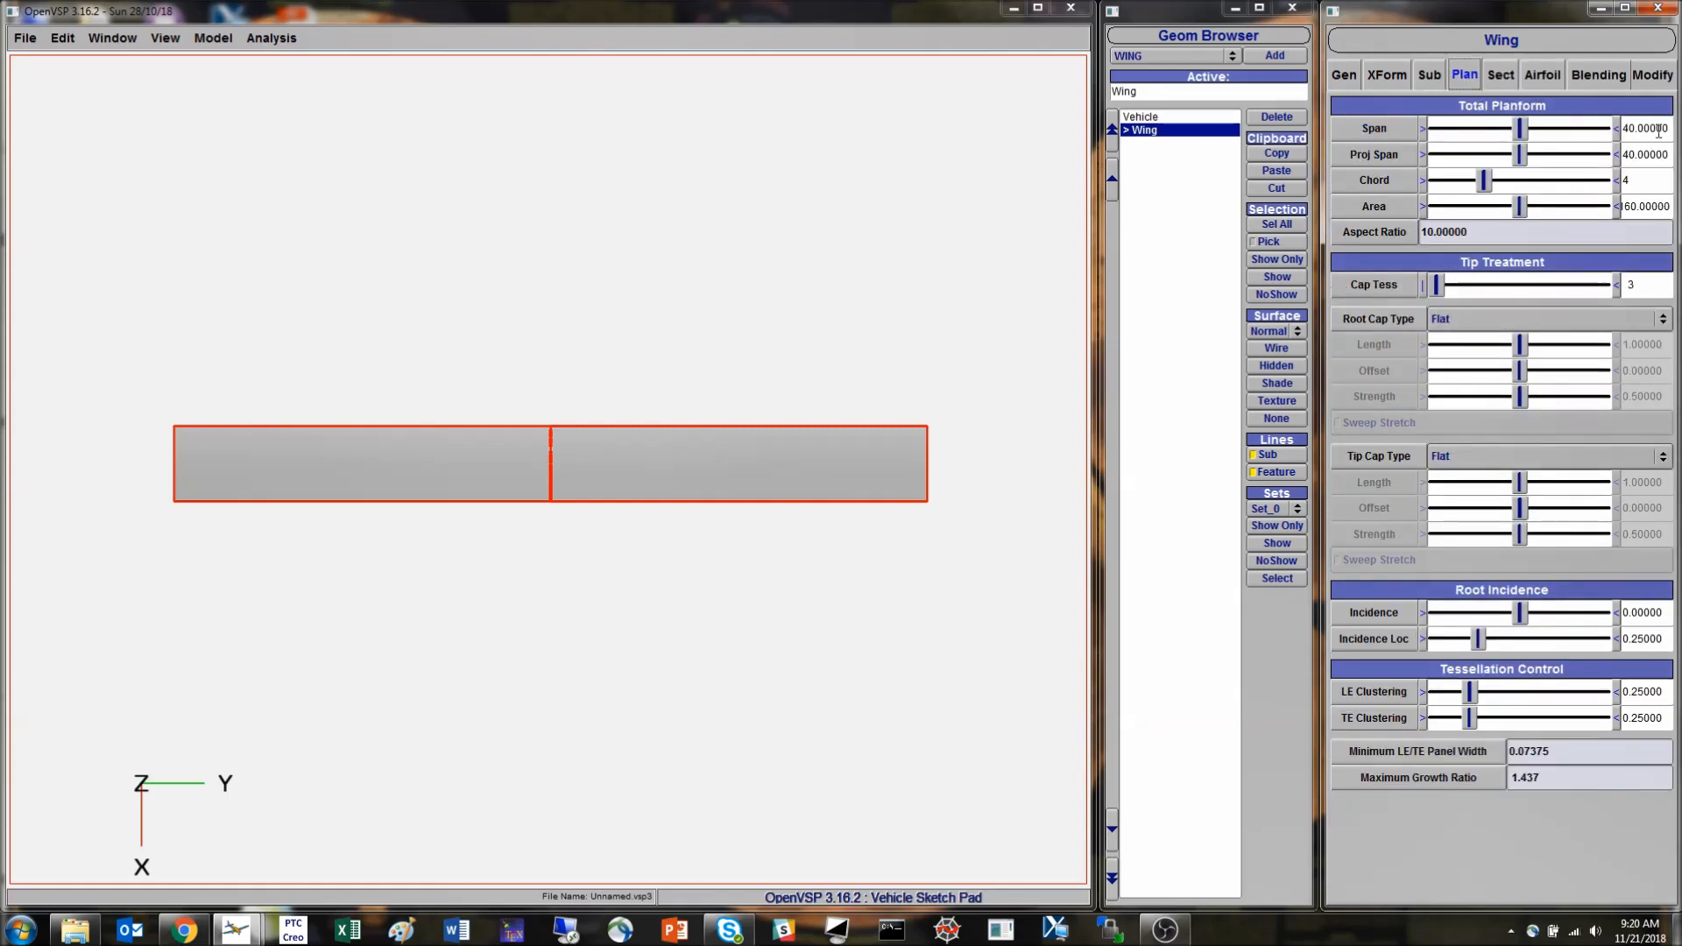
pyautogui.click(1500, 76)
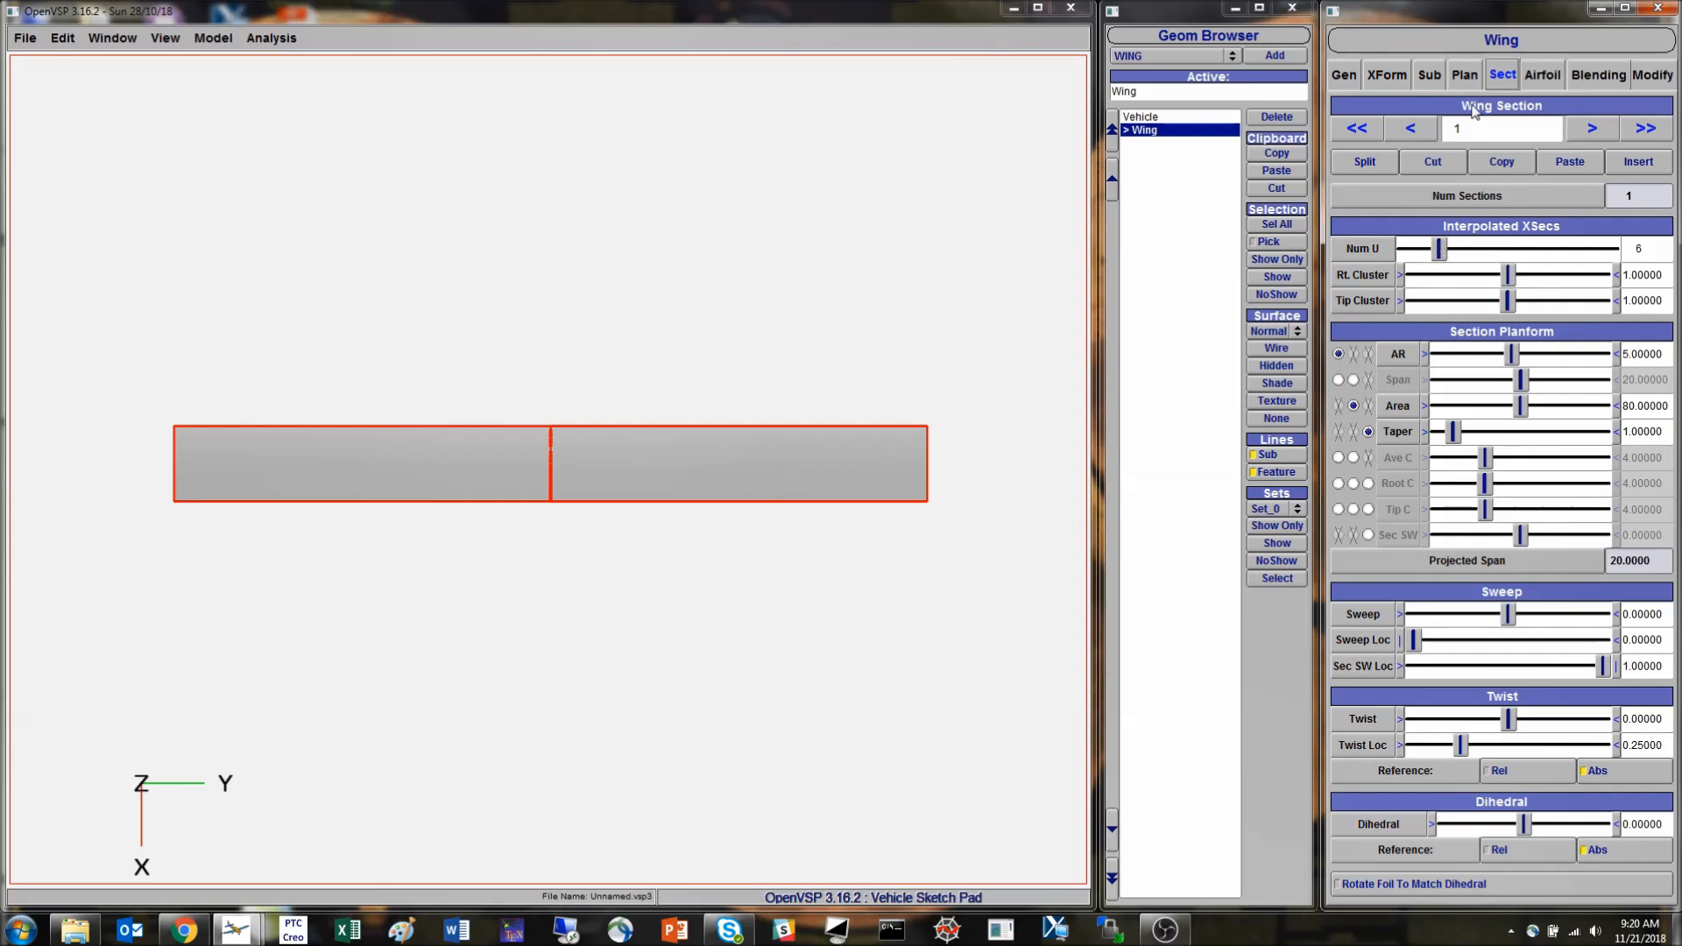
# - Split wing section 1 into two and insert an additional section after section 2
pyautogui.click(1374, 165)
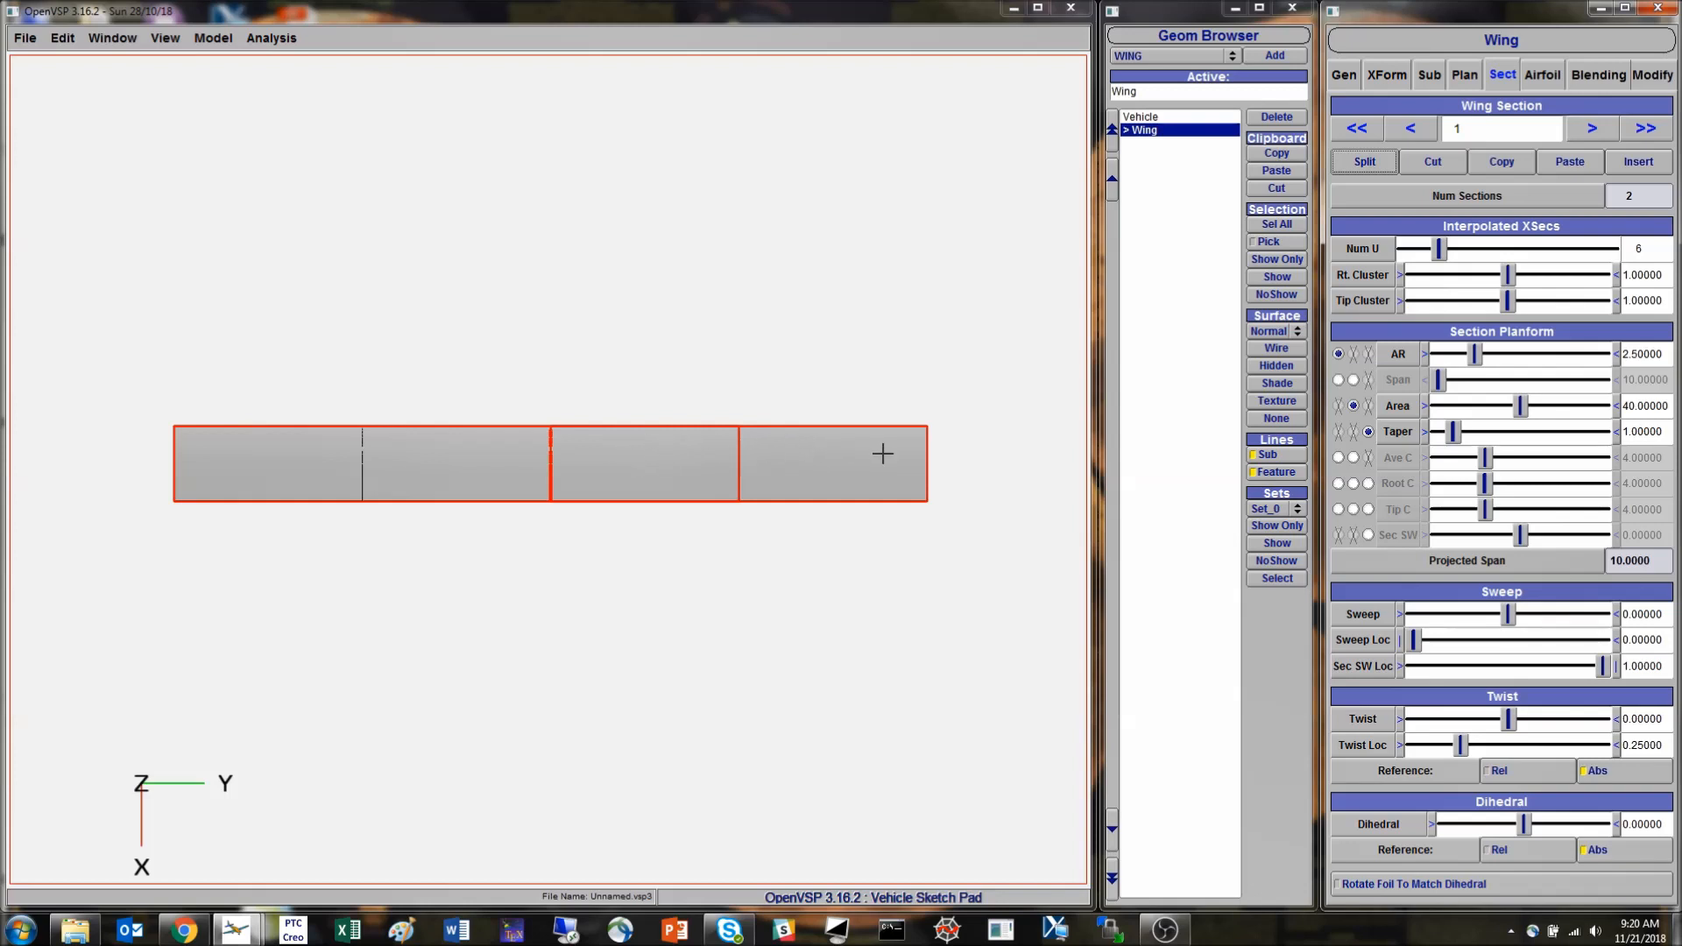
pyautogui.click(1593, 129)
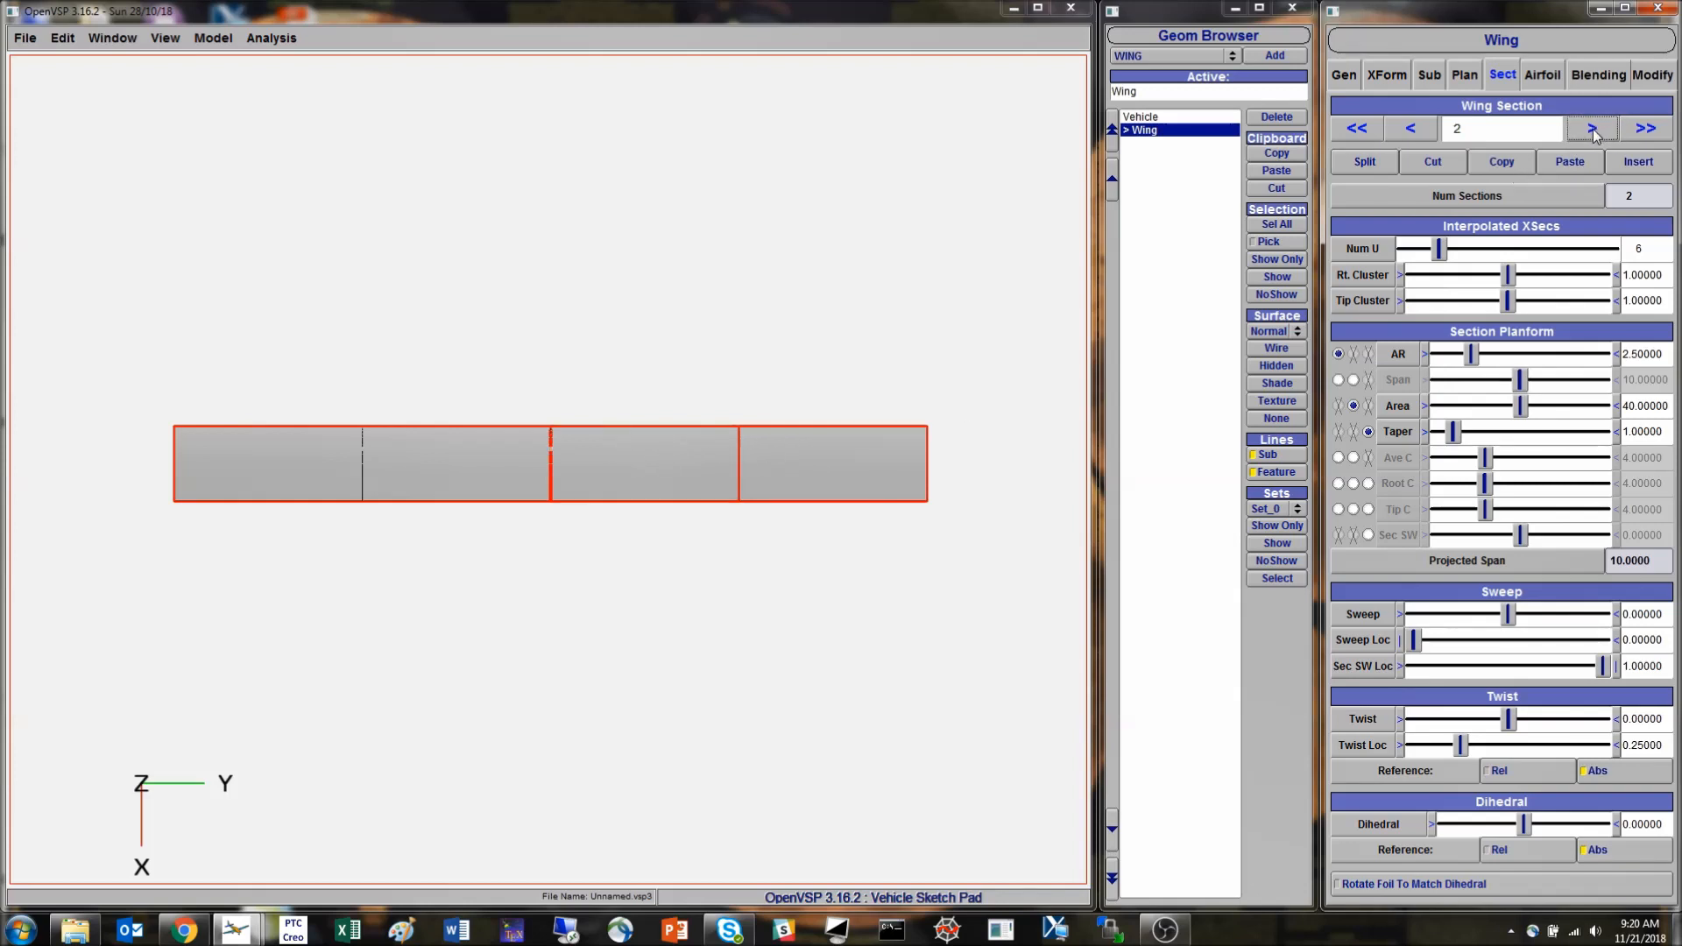
pyautogui.click(1640, 163)
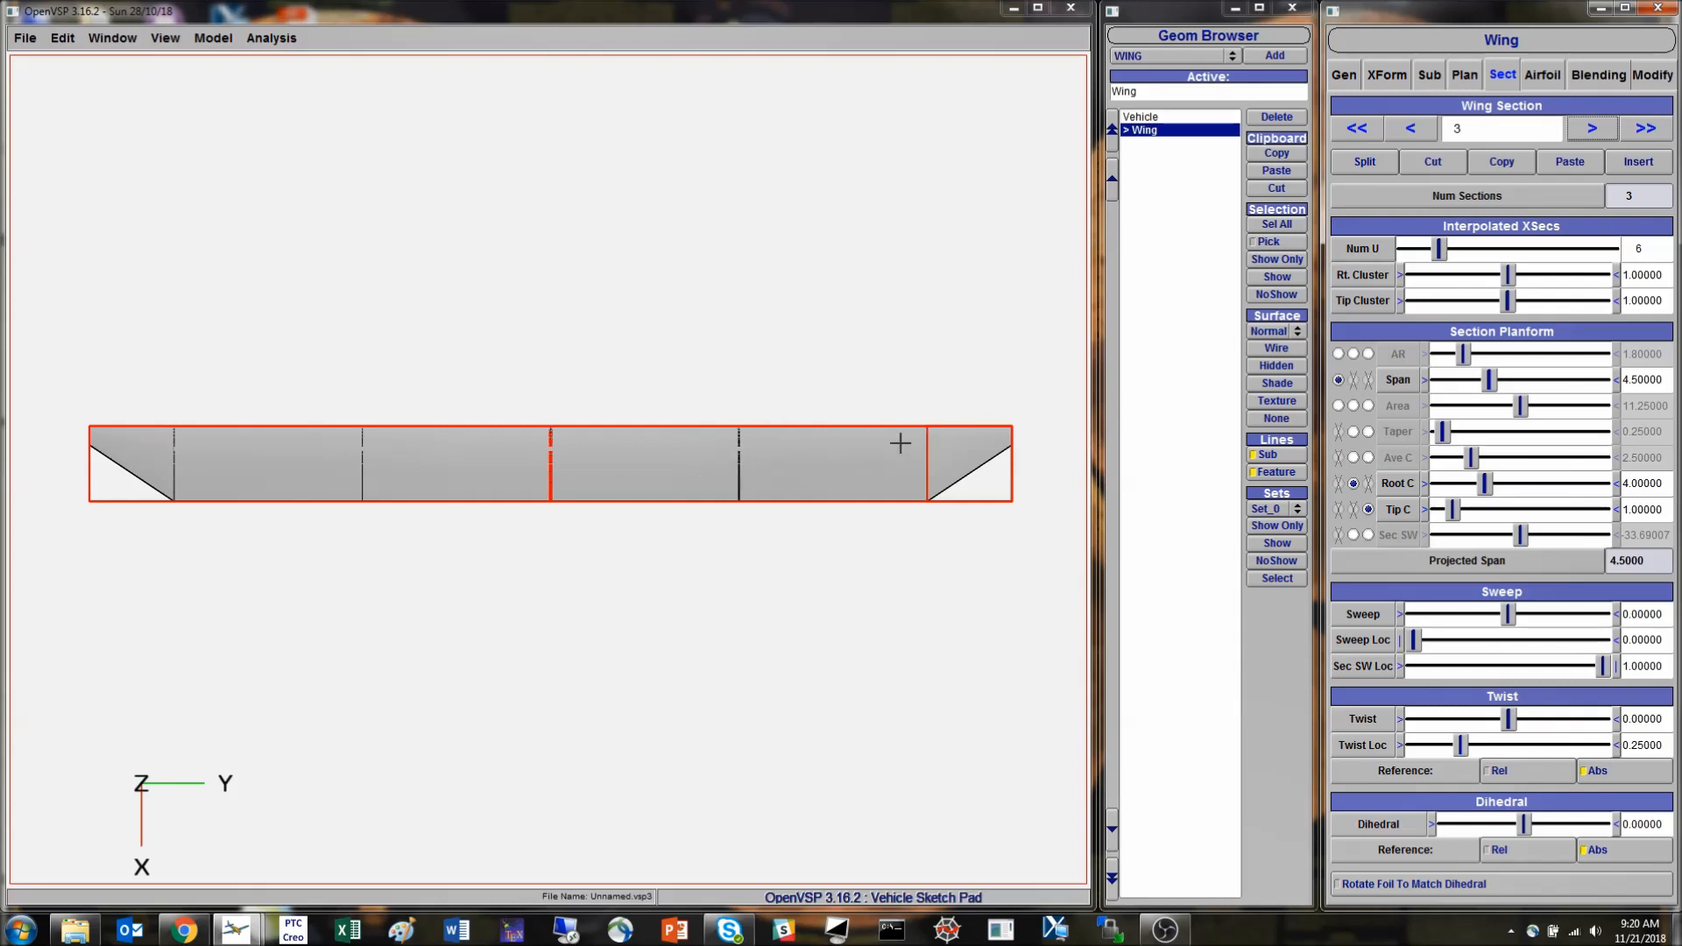
# - Cut sections 3 and 2 from the wing, leaving only section 1
pyautogui.click(1429, 164)
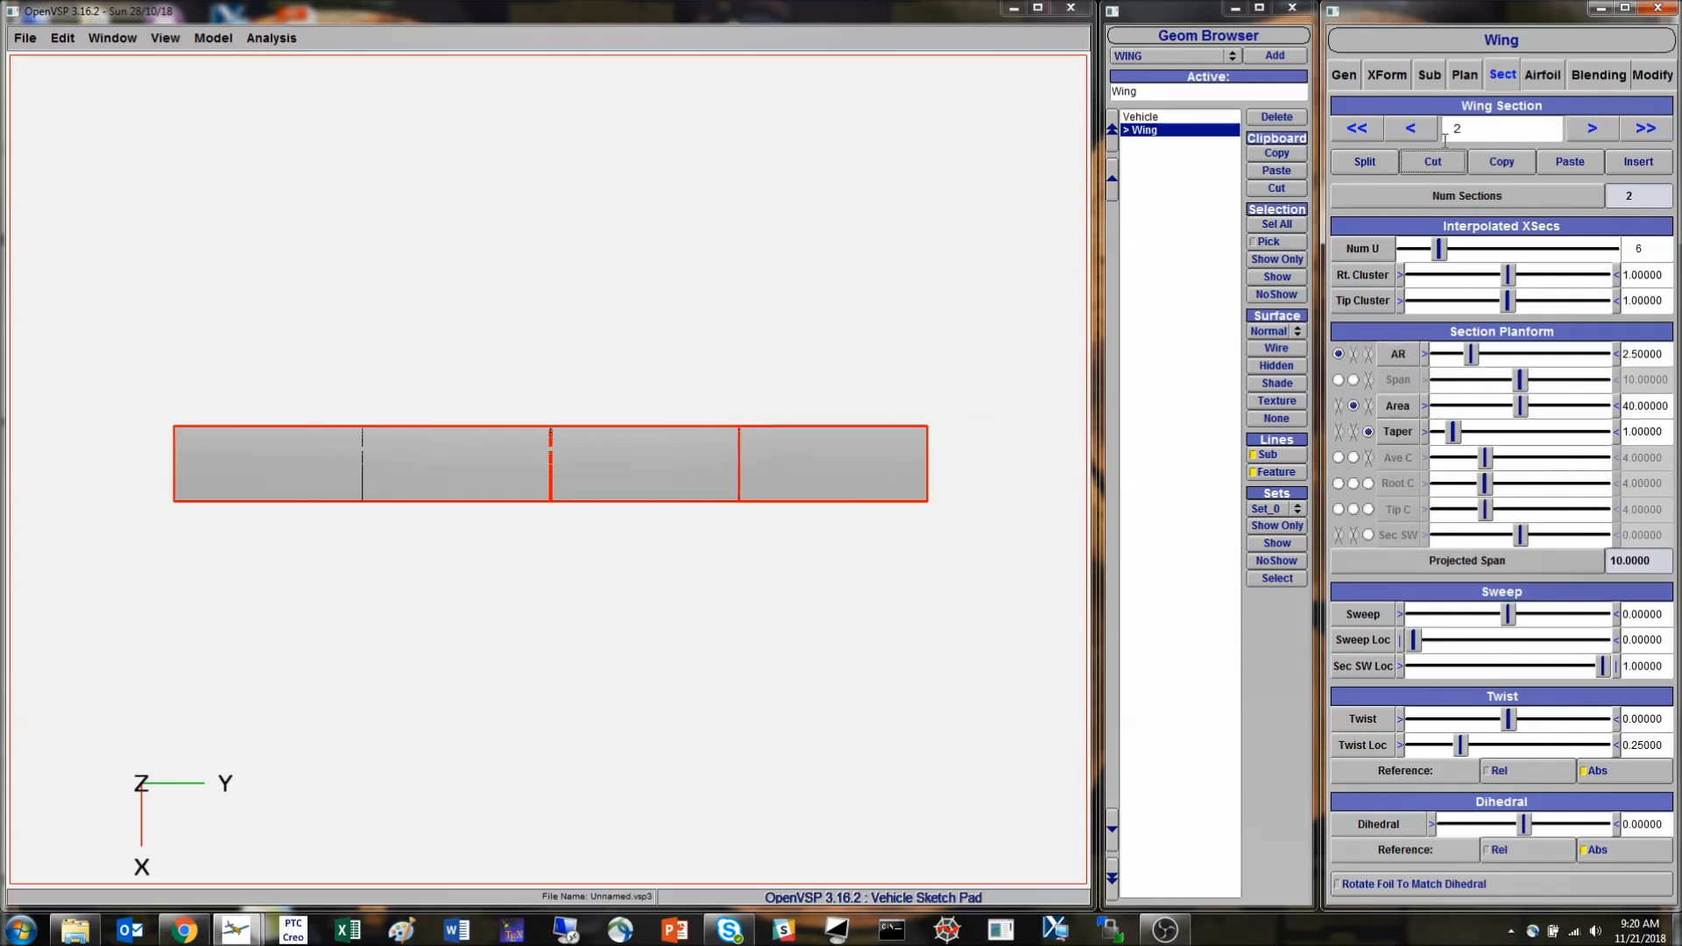
pyautogui.click(1436, 166)
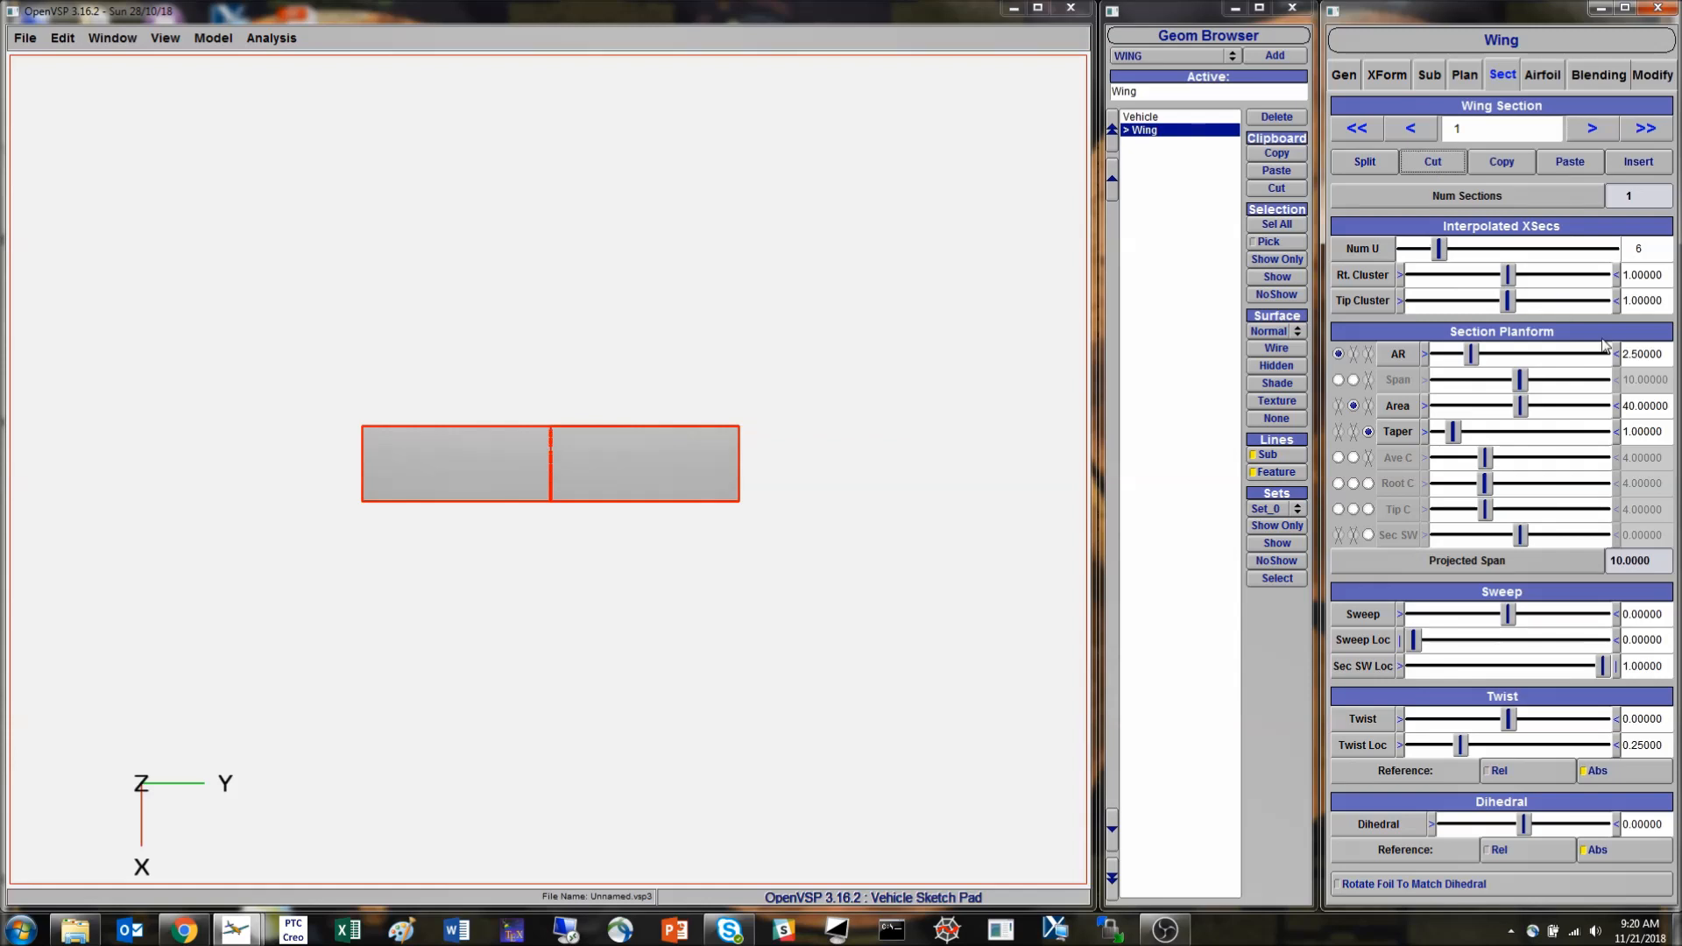
# - Set the aspect ratio of wing section 1 to 5
pyautogui.click(1662, 354)
pyautogui.doubleClick(1652, 352)
pyautogui.write('5')
pyautogui.press('Return')
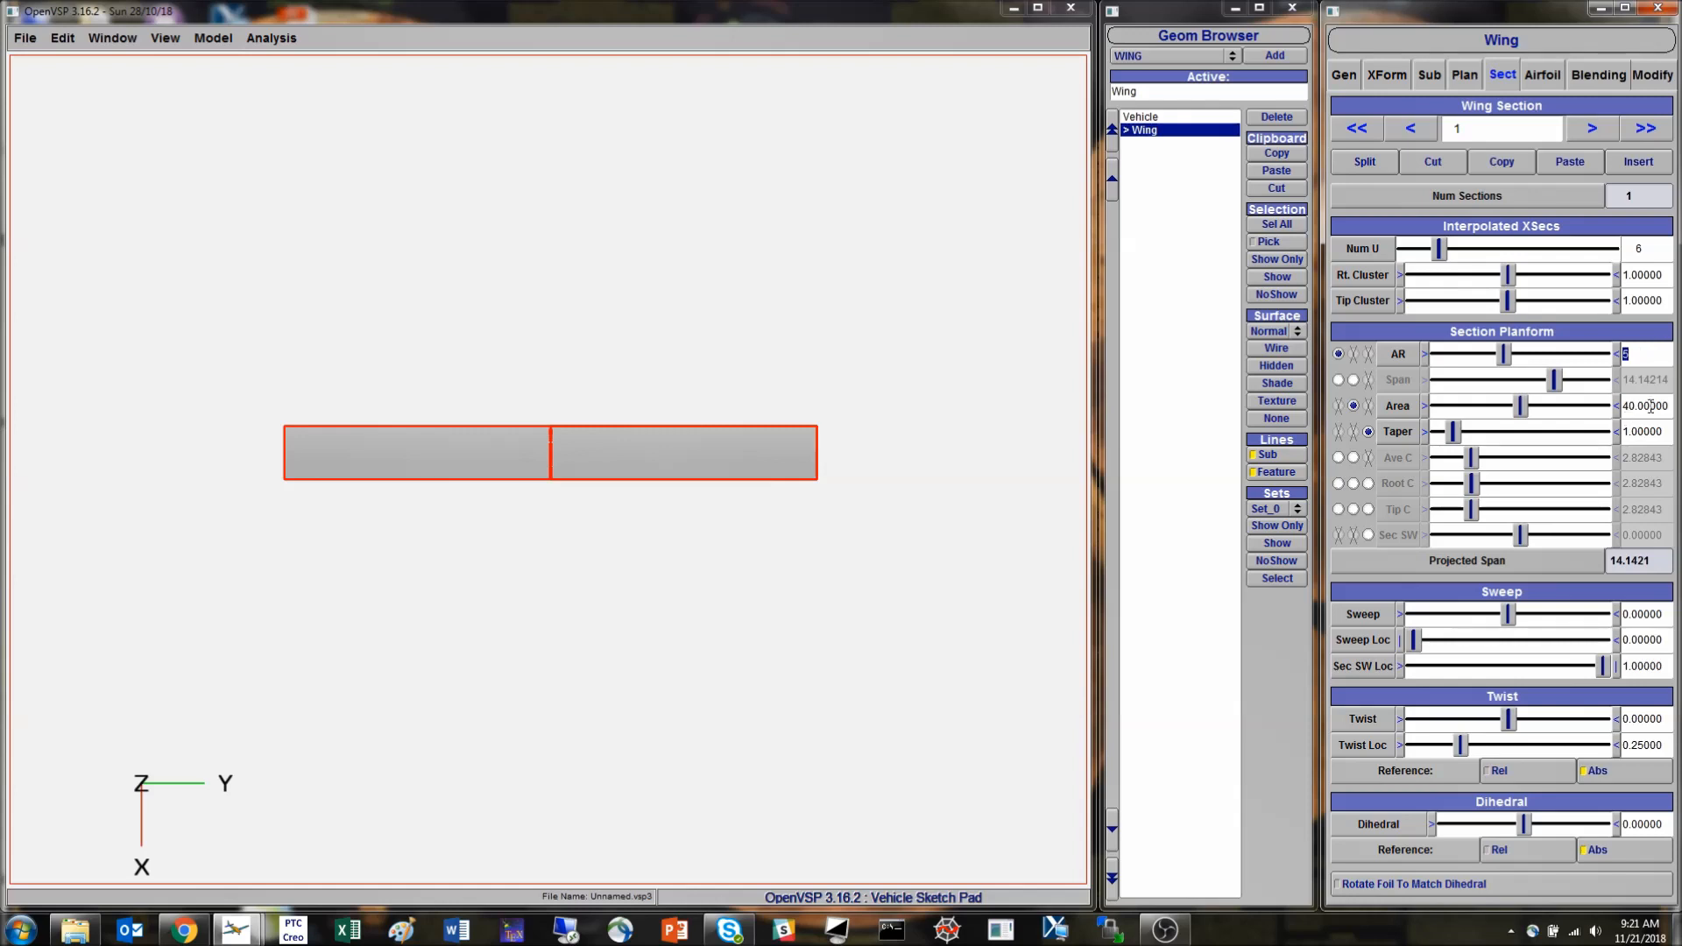
pyautogui.click(593, 438)
pyautogui.scroll(3, 594, 441)
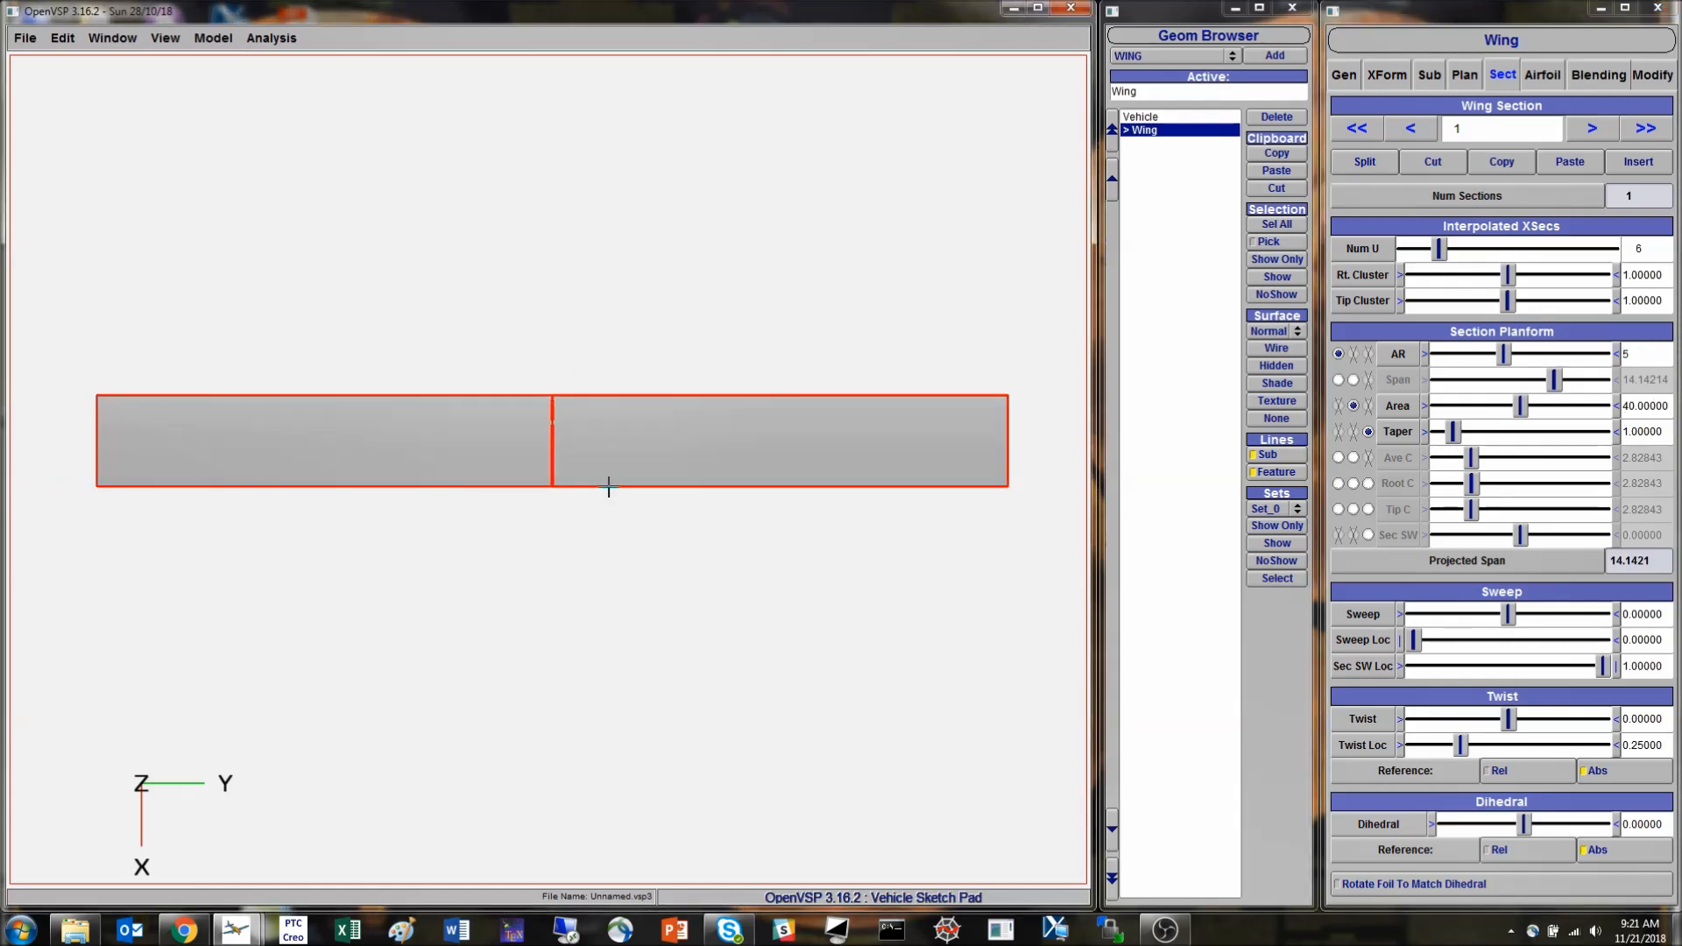
# - Try an aspect ratio of 45 for section 1, with the wing shown in an oblique view
pyautogui.click(1641, 353)
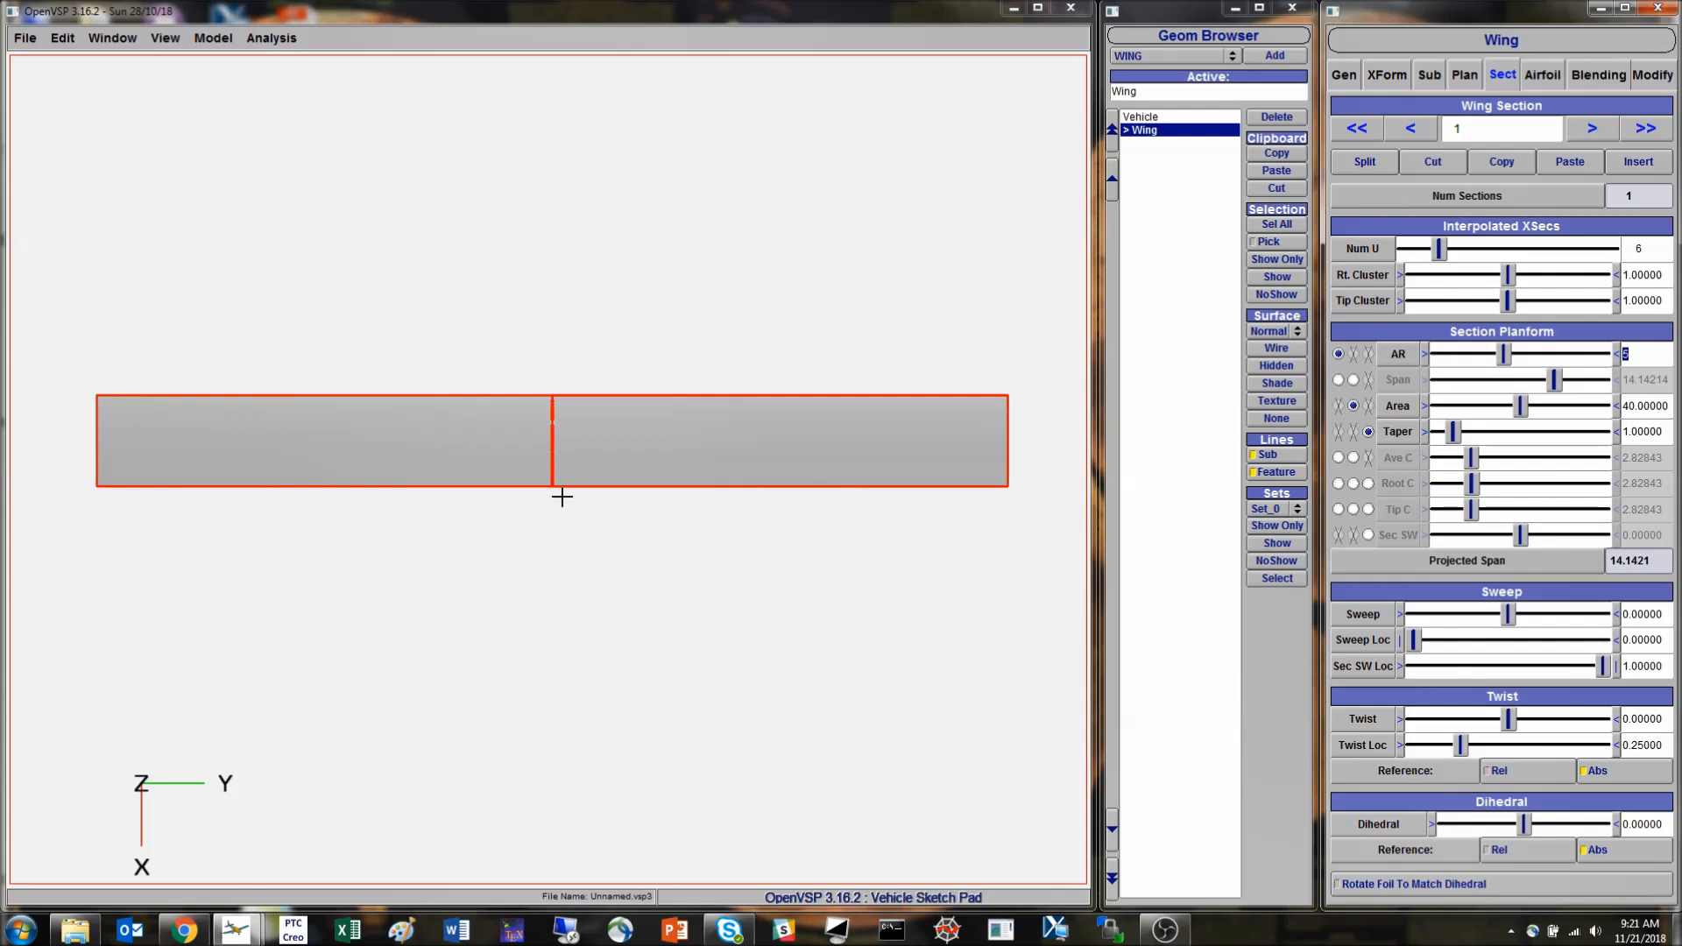
pyautogui.moveTo(469, 503); pyautogui.dragTo(788, 189)
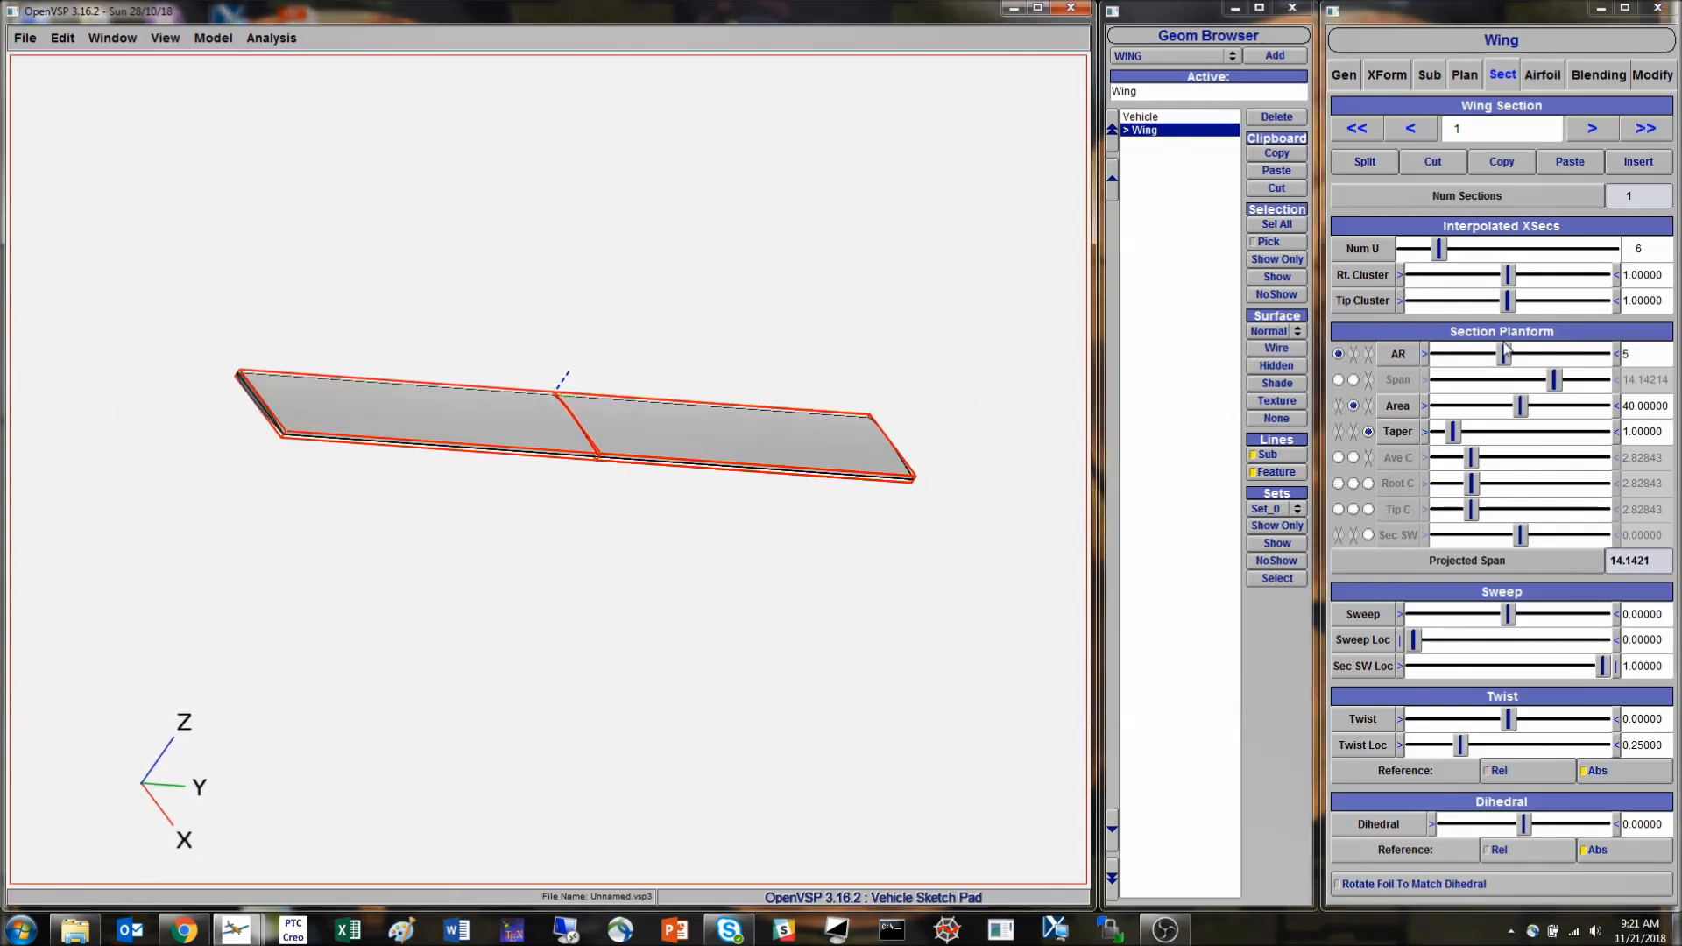
pyautogui.doubleClick(1657, 356)
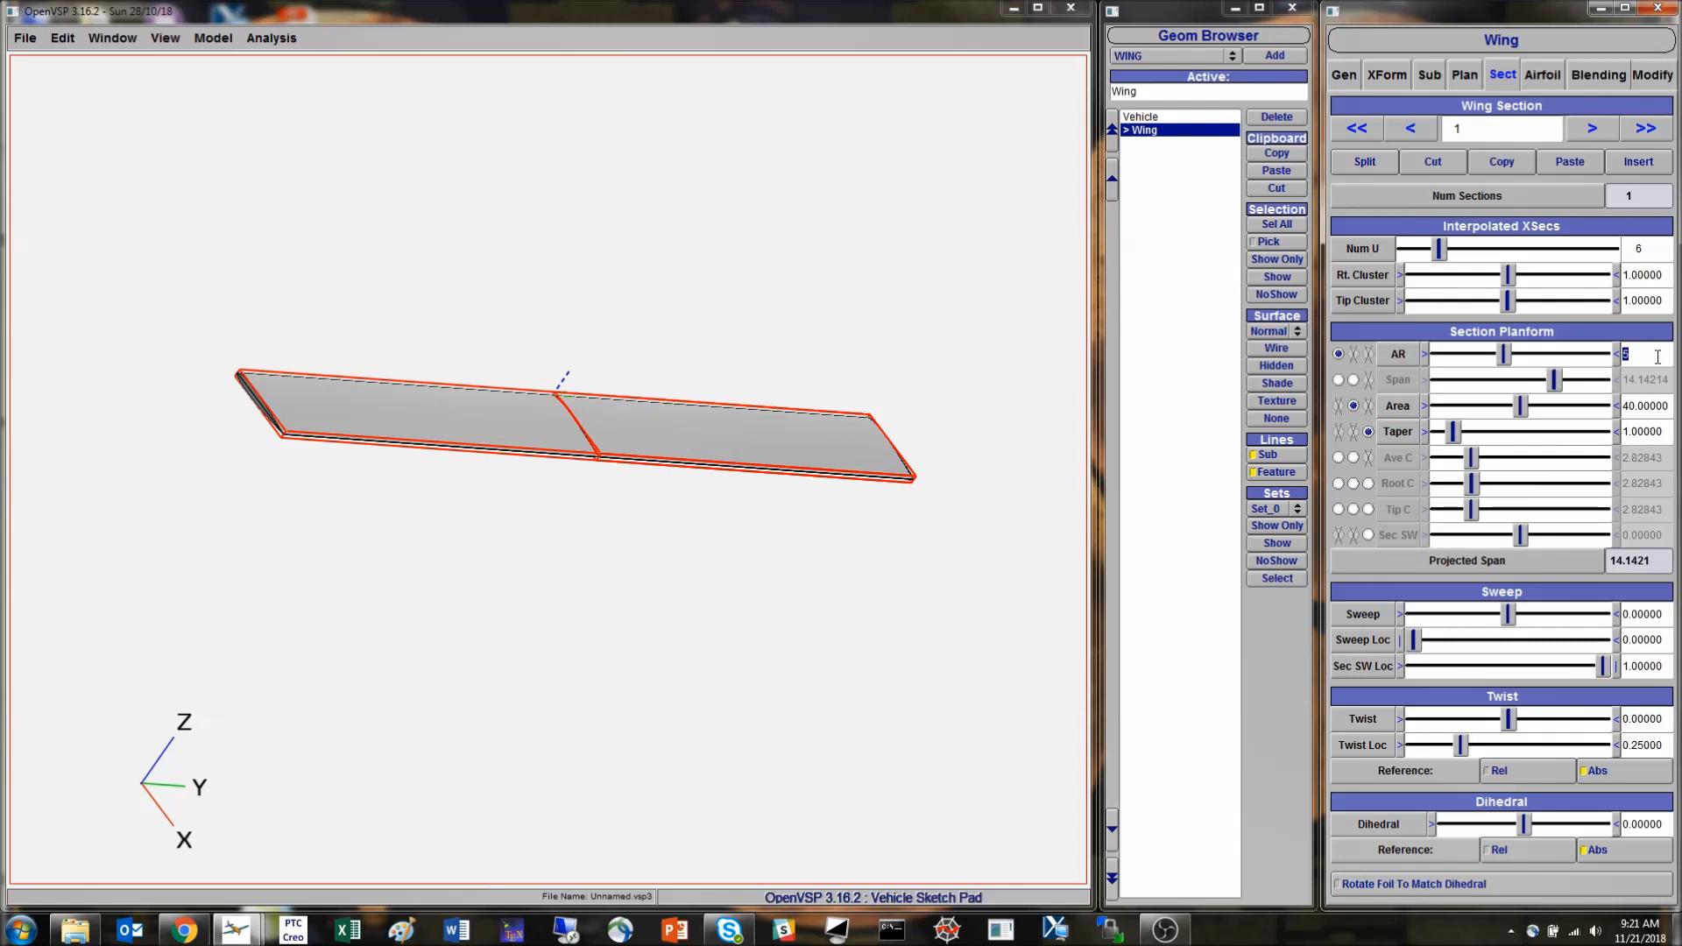
pyautogui.write('45')
pyautogui.press('Return')
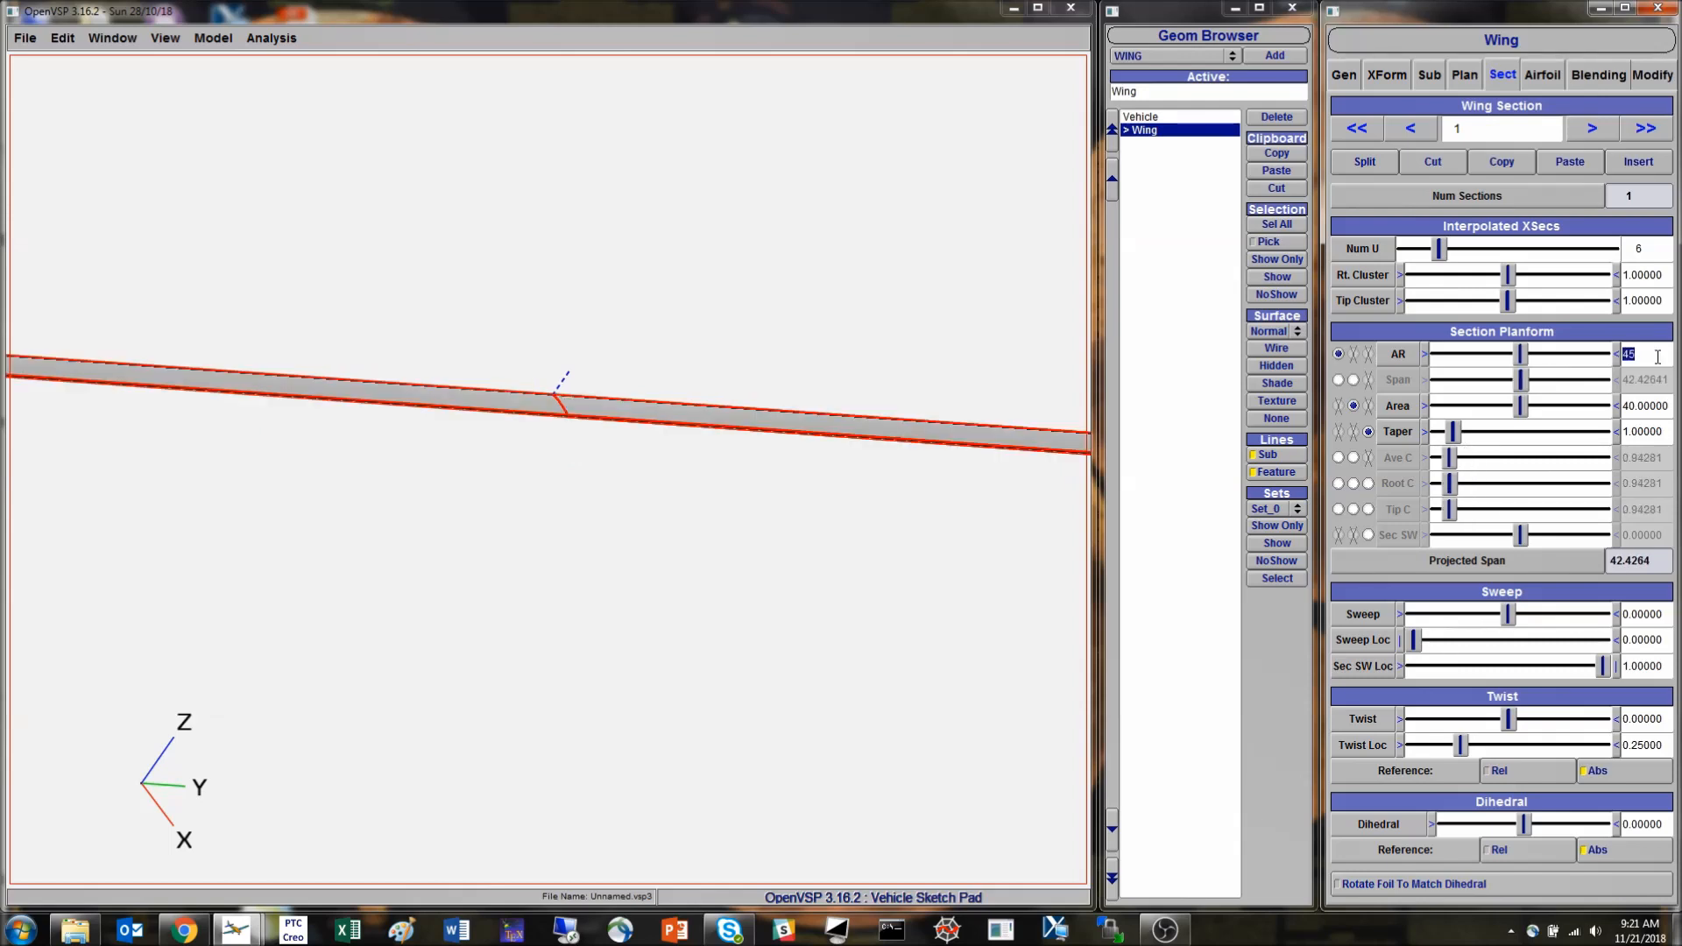
# - Reduce the aspect ratio of section 1 to 4 and inspect the resulting wing shape
pyautogui.press('BackSpace')
pyautogui.press('Return')
pyautogui.moveTo(359, 455); pyautogui.dragTo(530, 579)
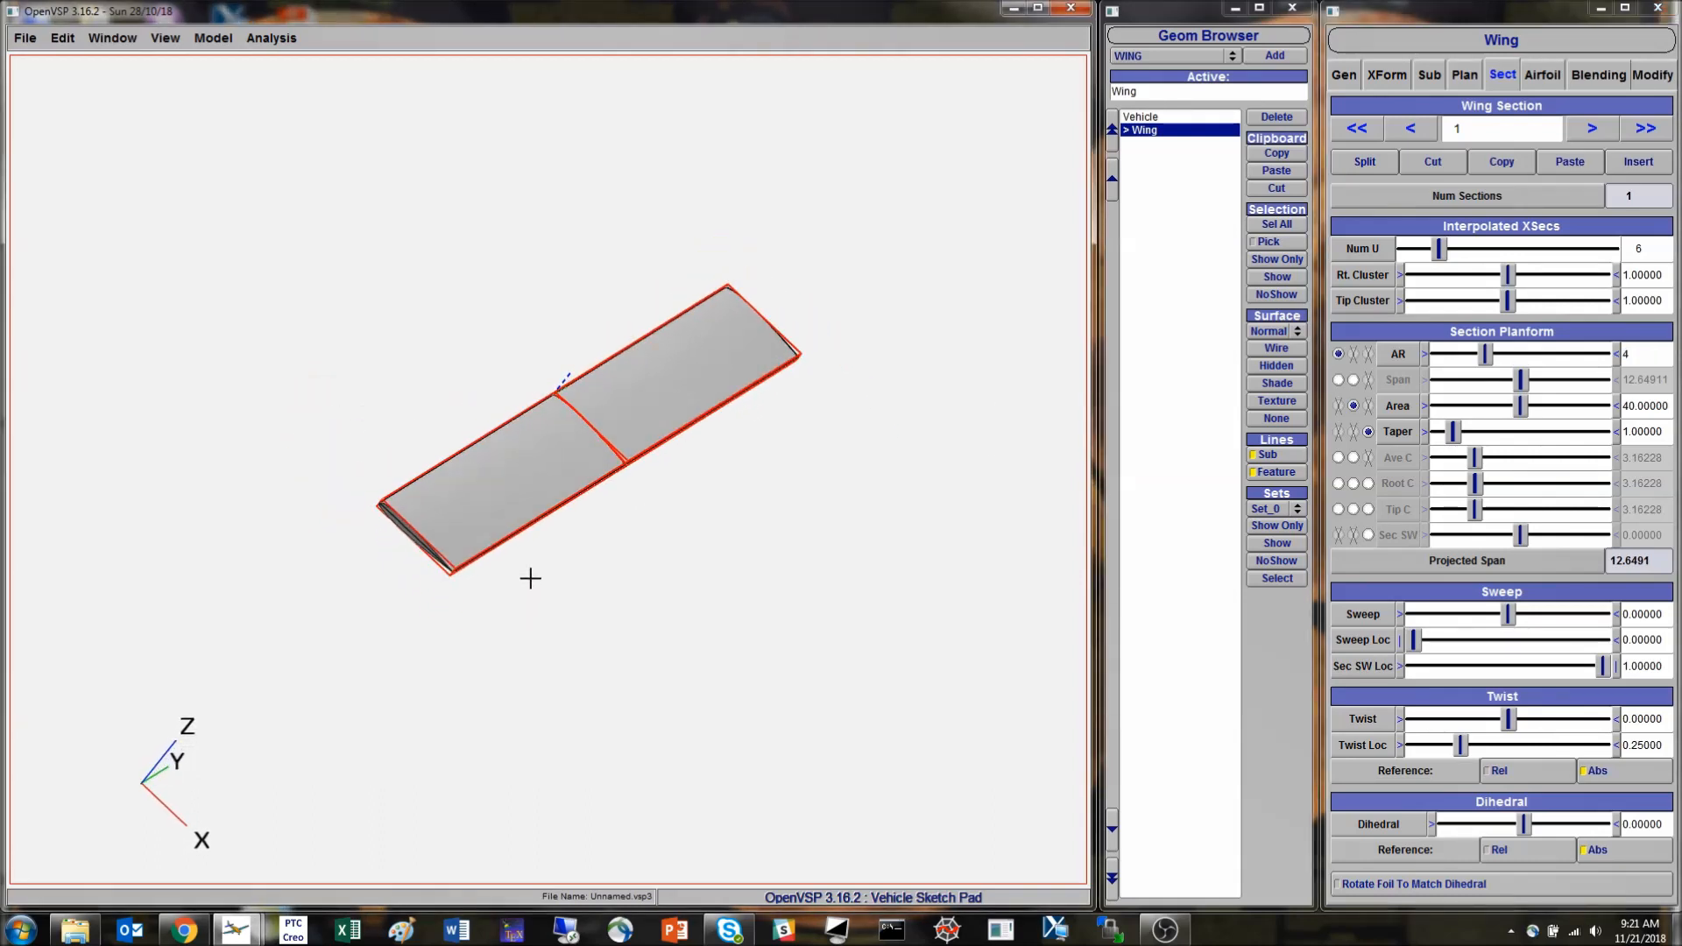
pyautogui.scroll(3, 511, 537)
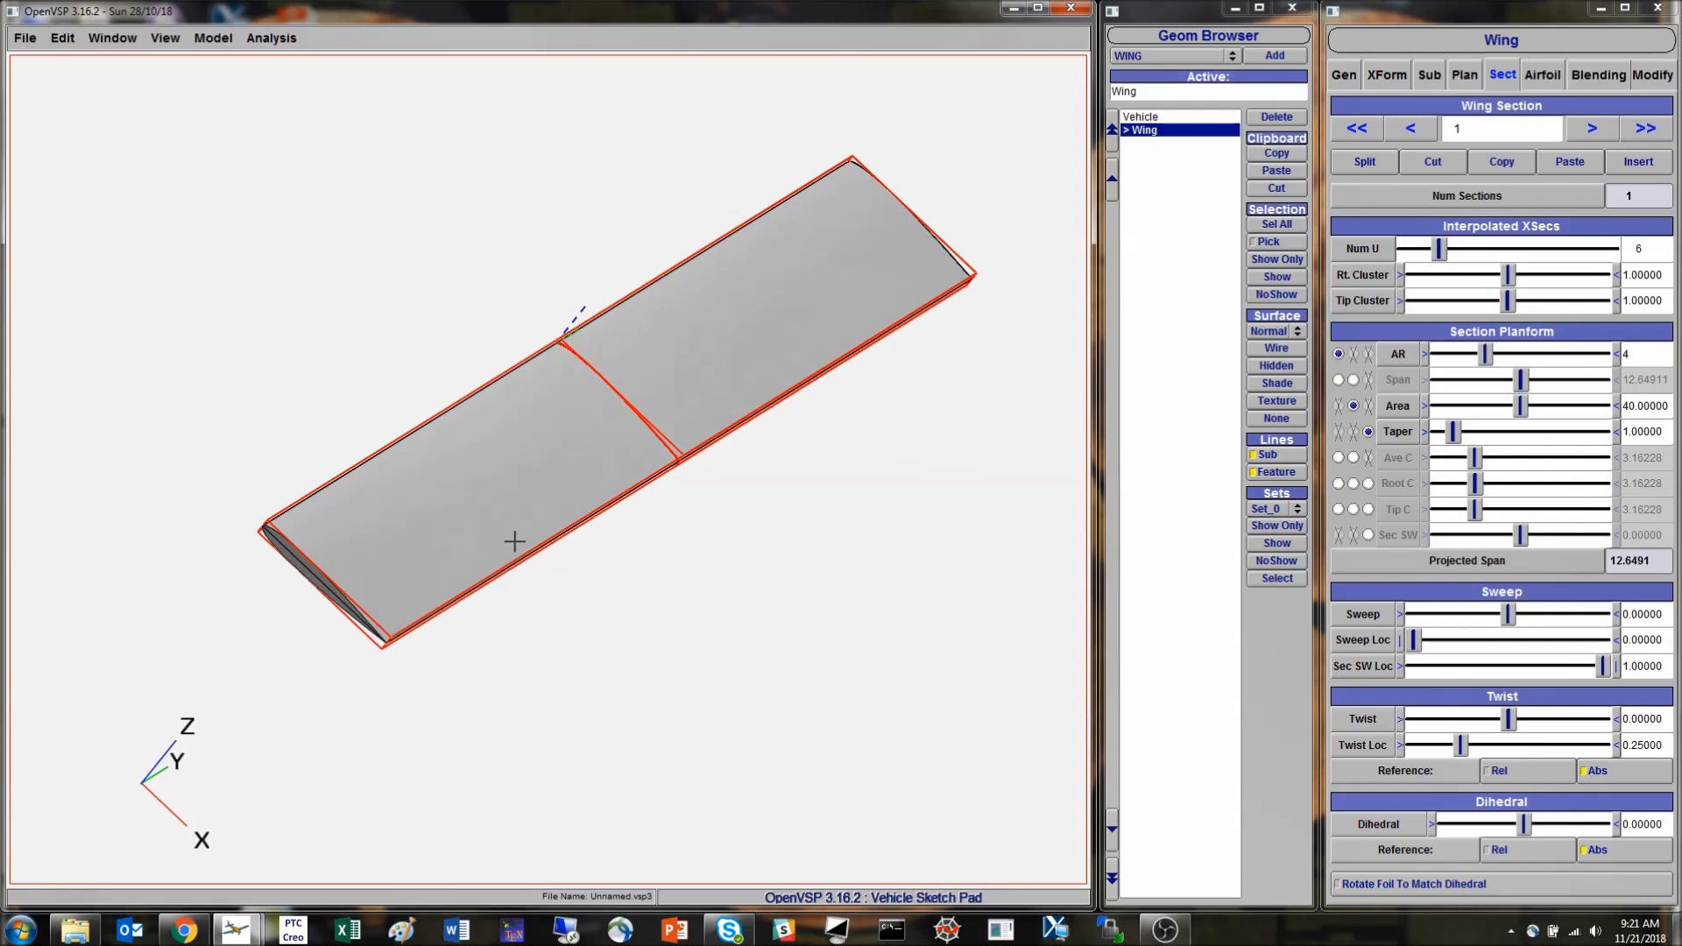
# - Vary section 1's aspect ratio to about 5.21 and back to about 4.02, and try span in place of area as a planform driver
pyautogui.moveTo(1494, 359)
pyautogui.mouseDown()
pyautogui.moveTo(1559, 357)
pyautogui.moveTo(1480, 368)
pyautogui.moveTo(1504, 363)
pyautogui.mouseUp()
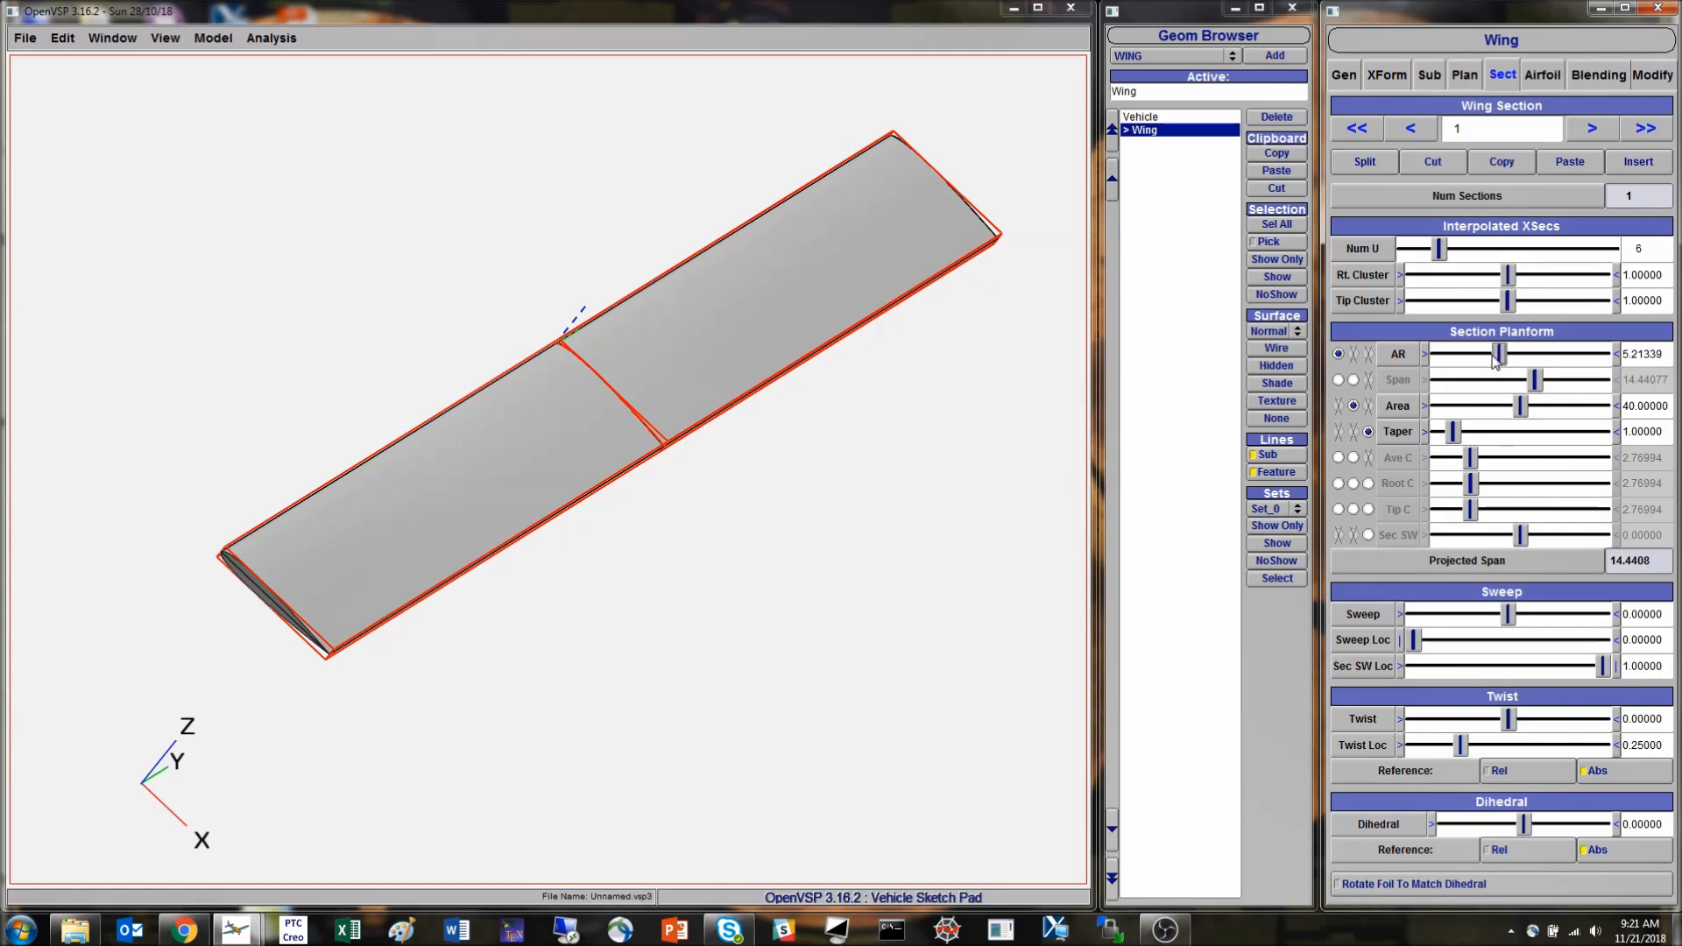
pyautogui.moveTo(1494, 358); pyautogui.dragTo(1485, 357)
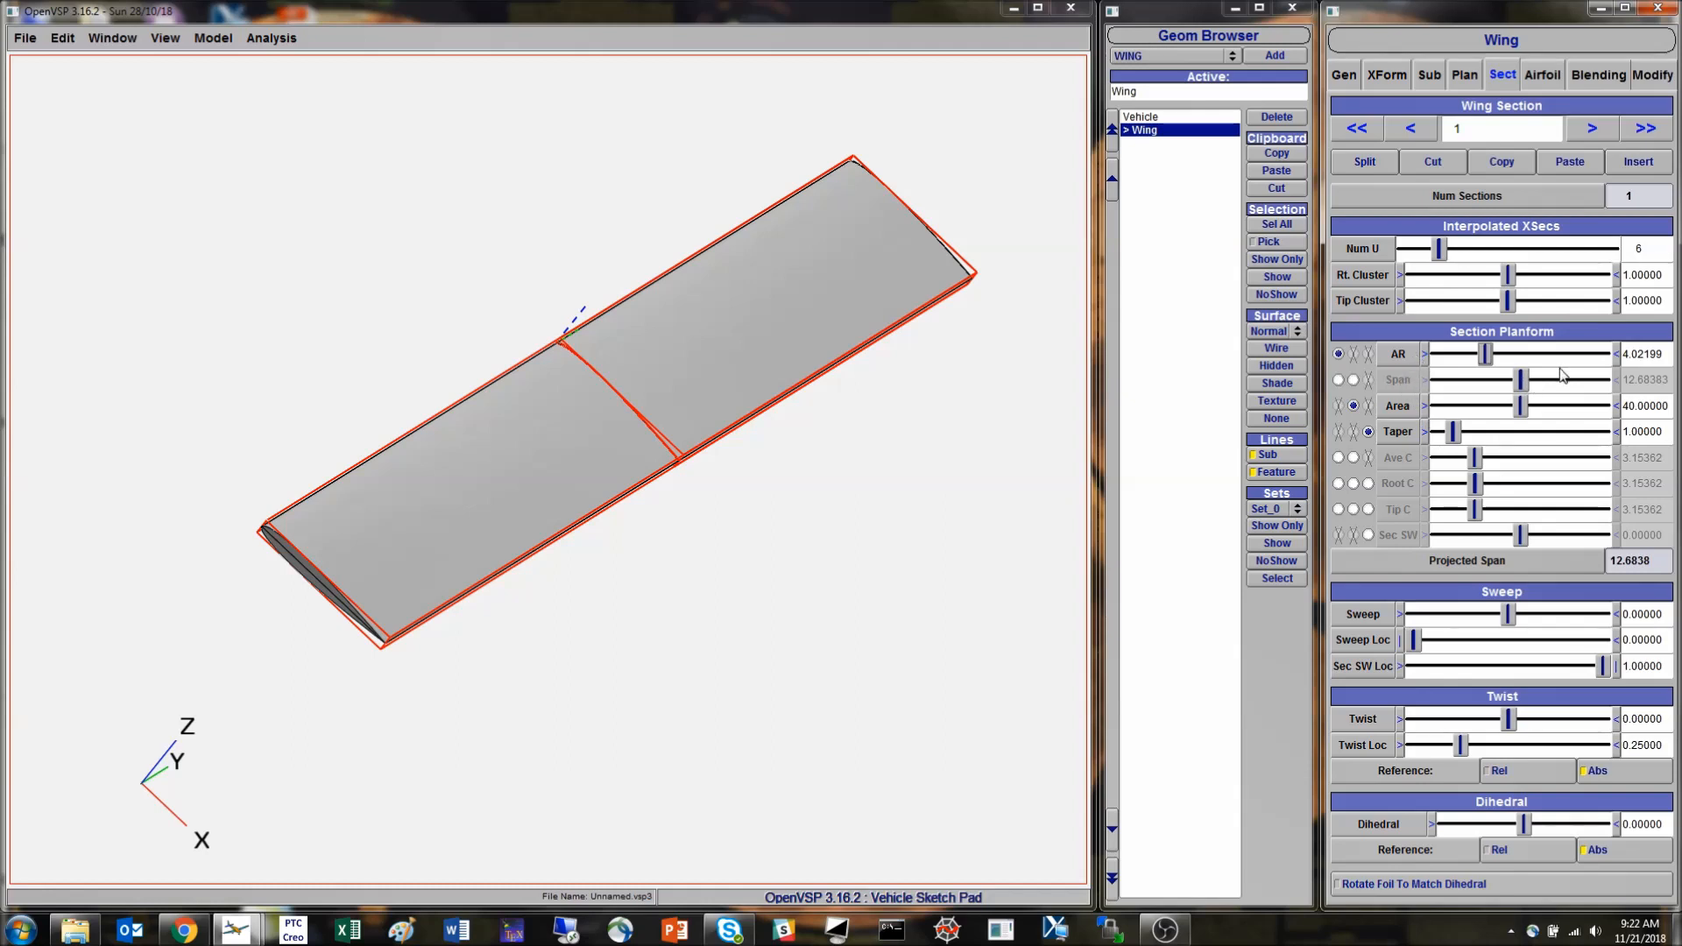
pyautogui.click(1354, 381)
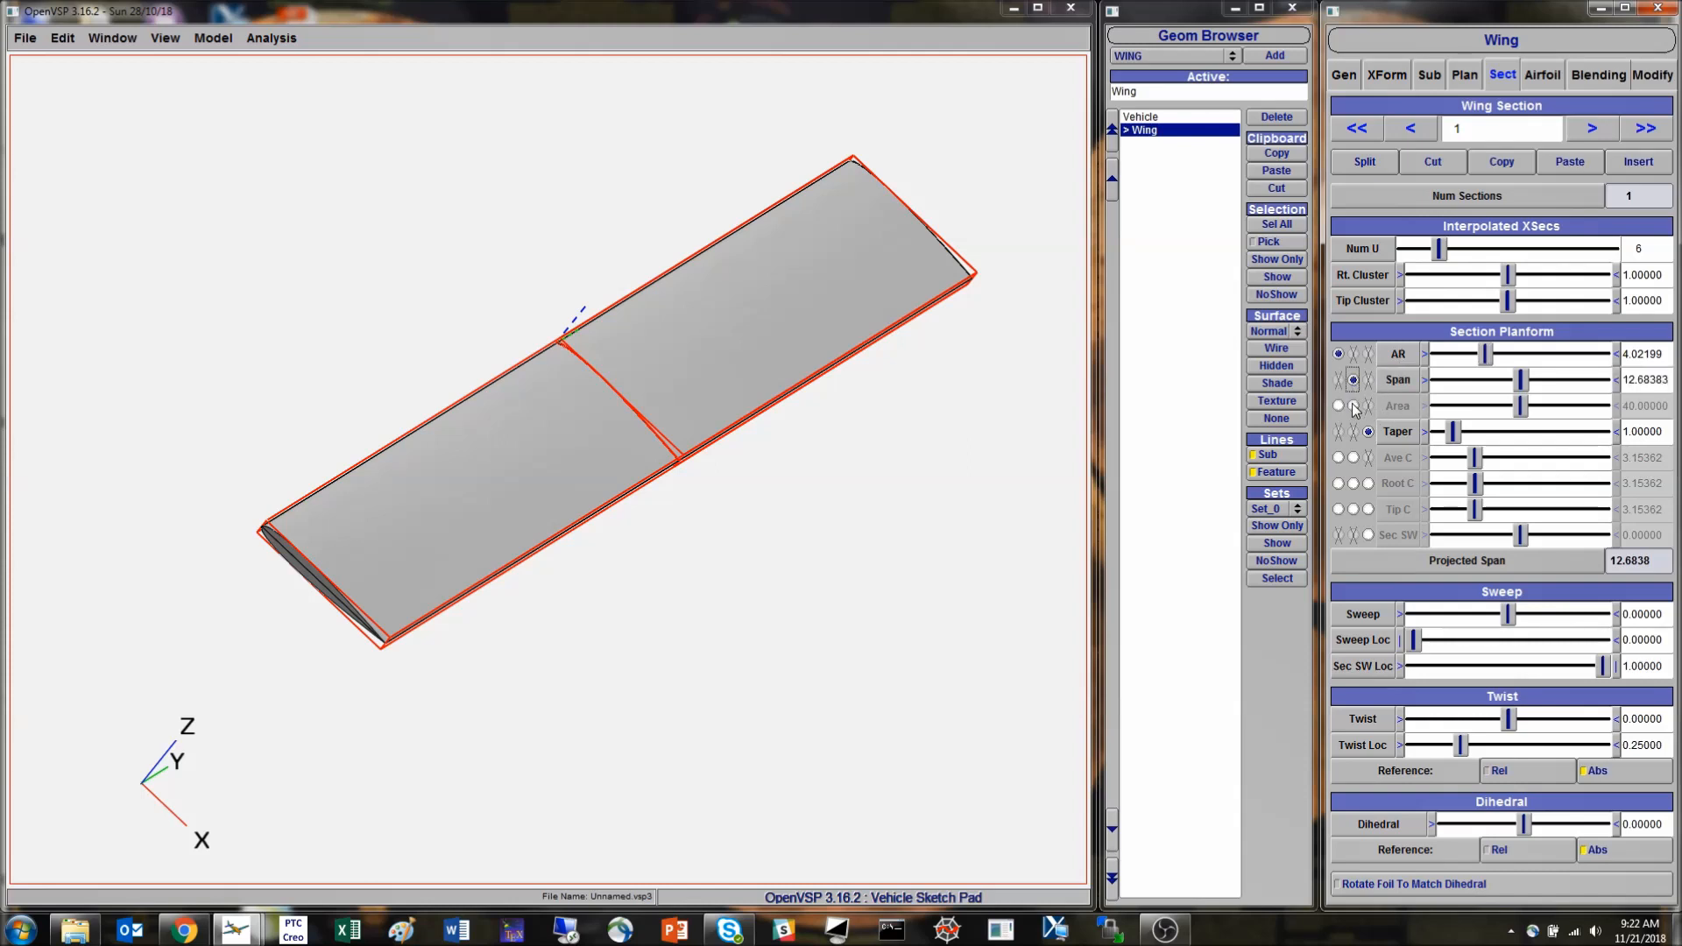
pyautogui.click(1354, 406)
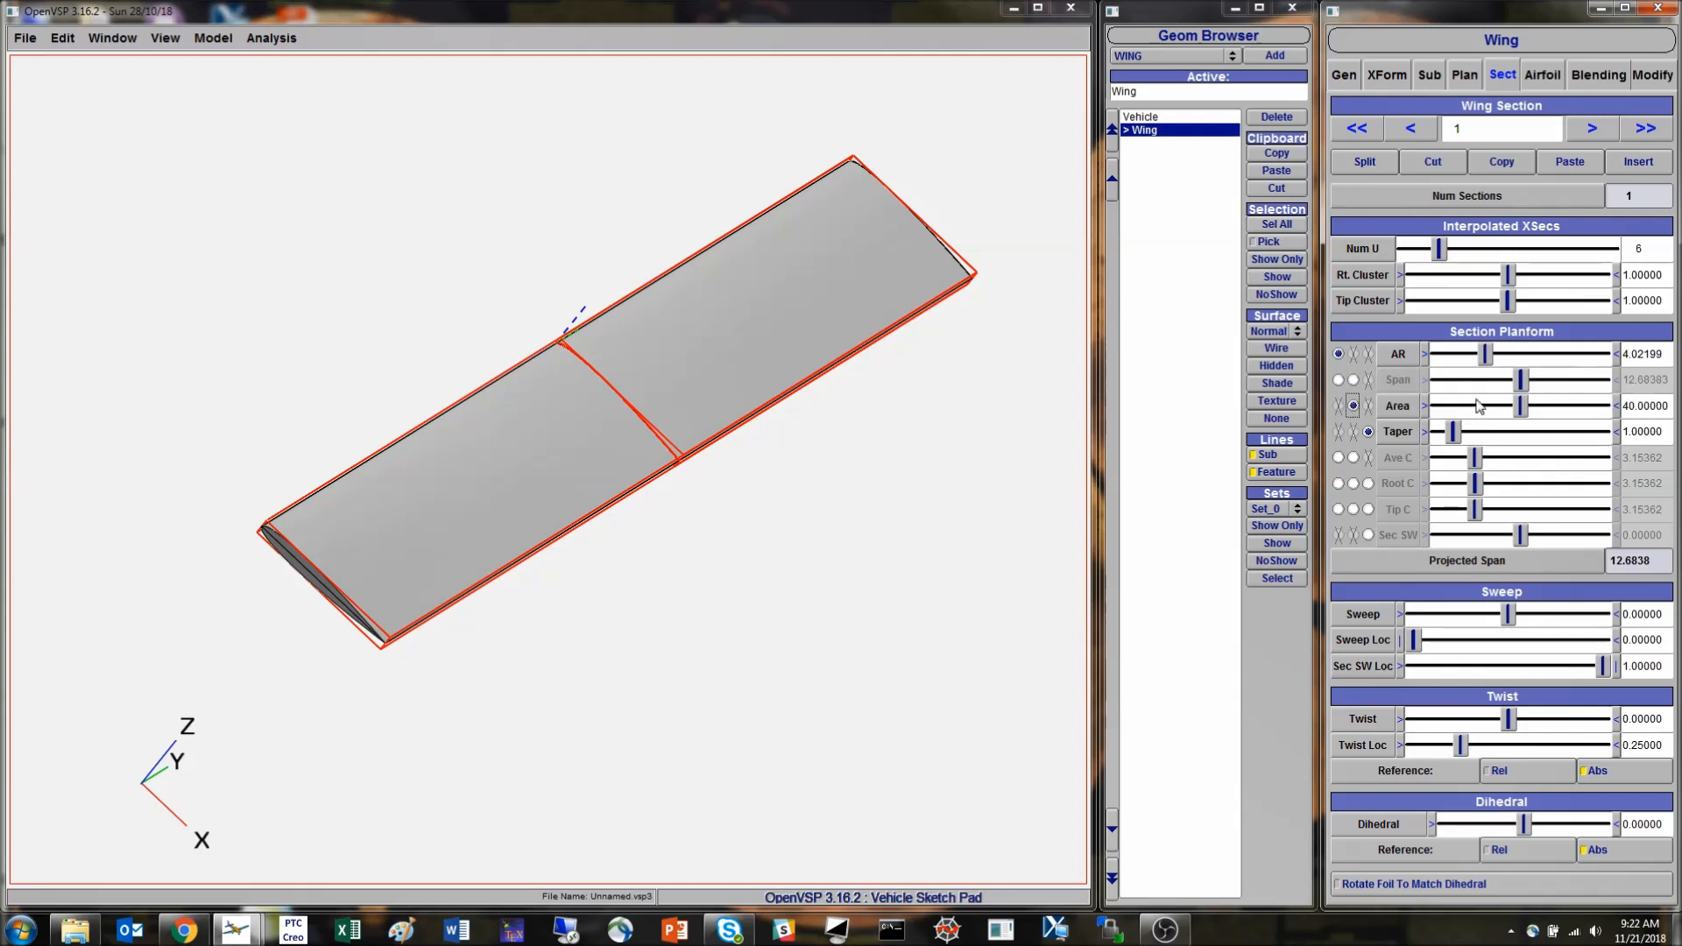
# - Adjust section 1's aspect ratio to about 5.29 while area and taper remain the other planform drivers
pyautogui.click(1524, 354)
pyautogui.moveTo(1524, 354); pyautogui.dragTo(1504, 358)
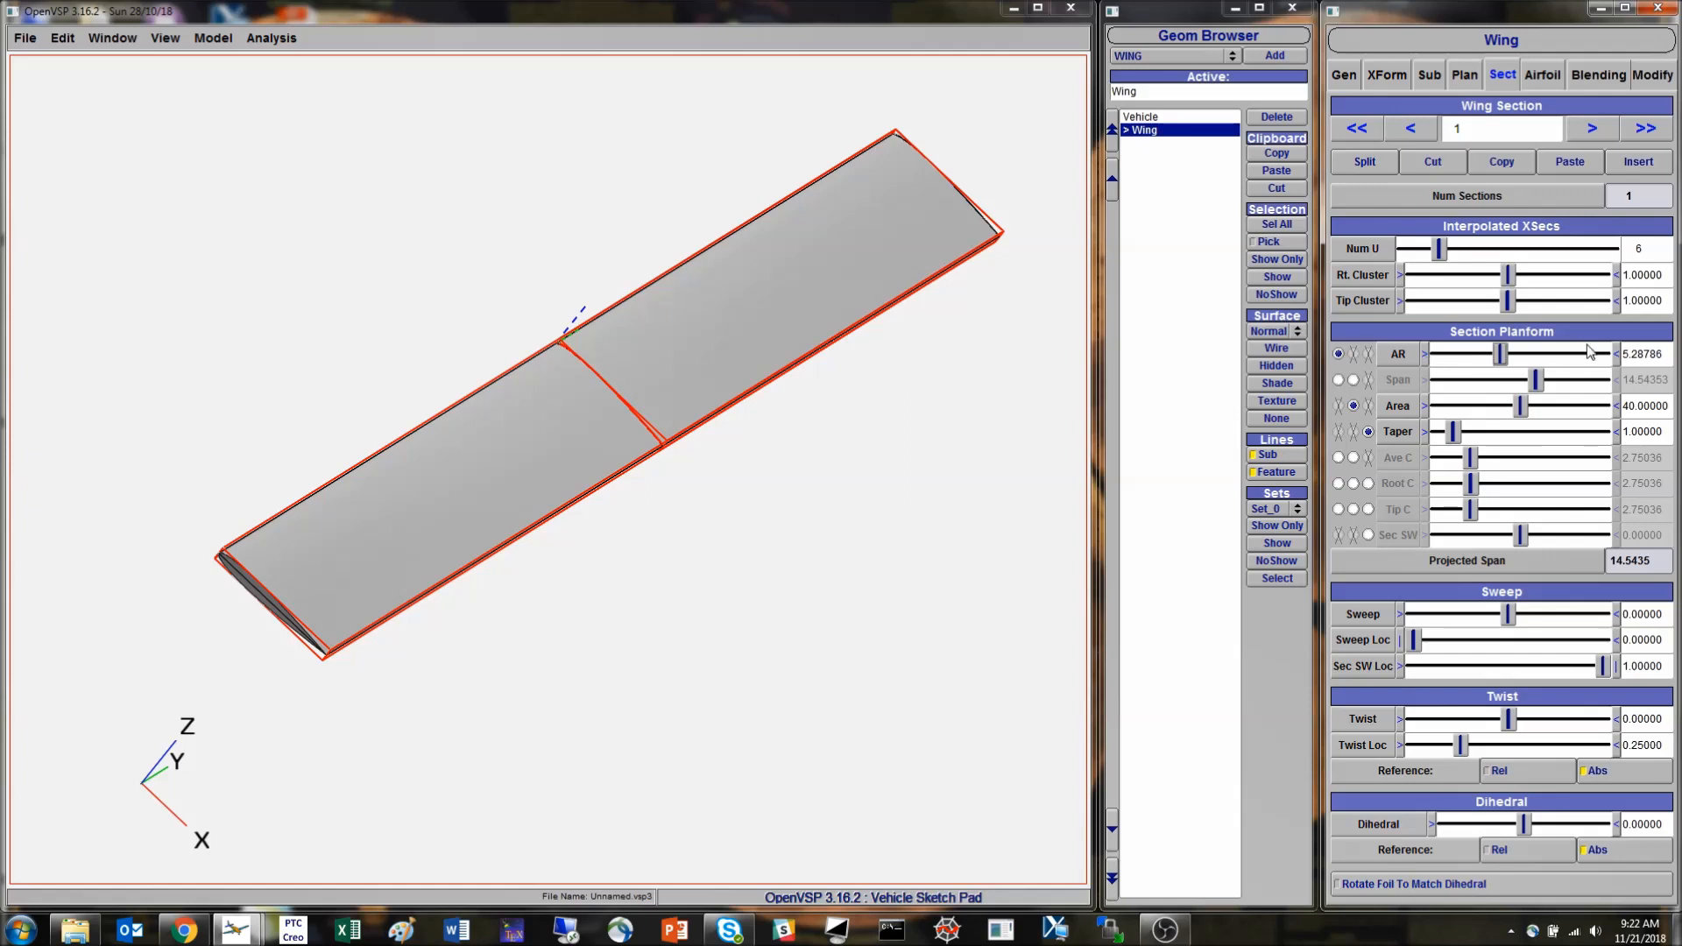
# - Adjust section 1's aspect ratio up and down, ending at about 5.23, with area and taper as the other drivers
pyautogui.click(1426, 354)
pyautogui.moveTo(1522, 356); pyautogui.dragTo(1517, 357)
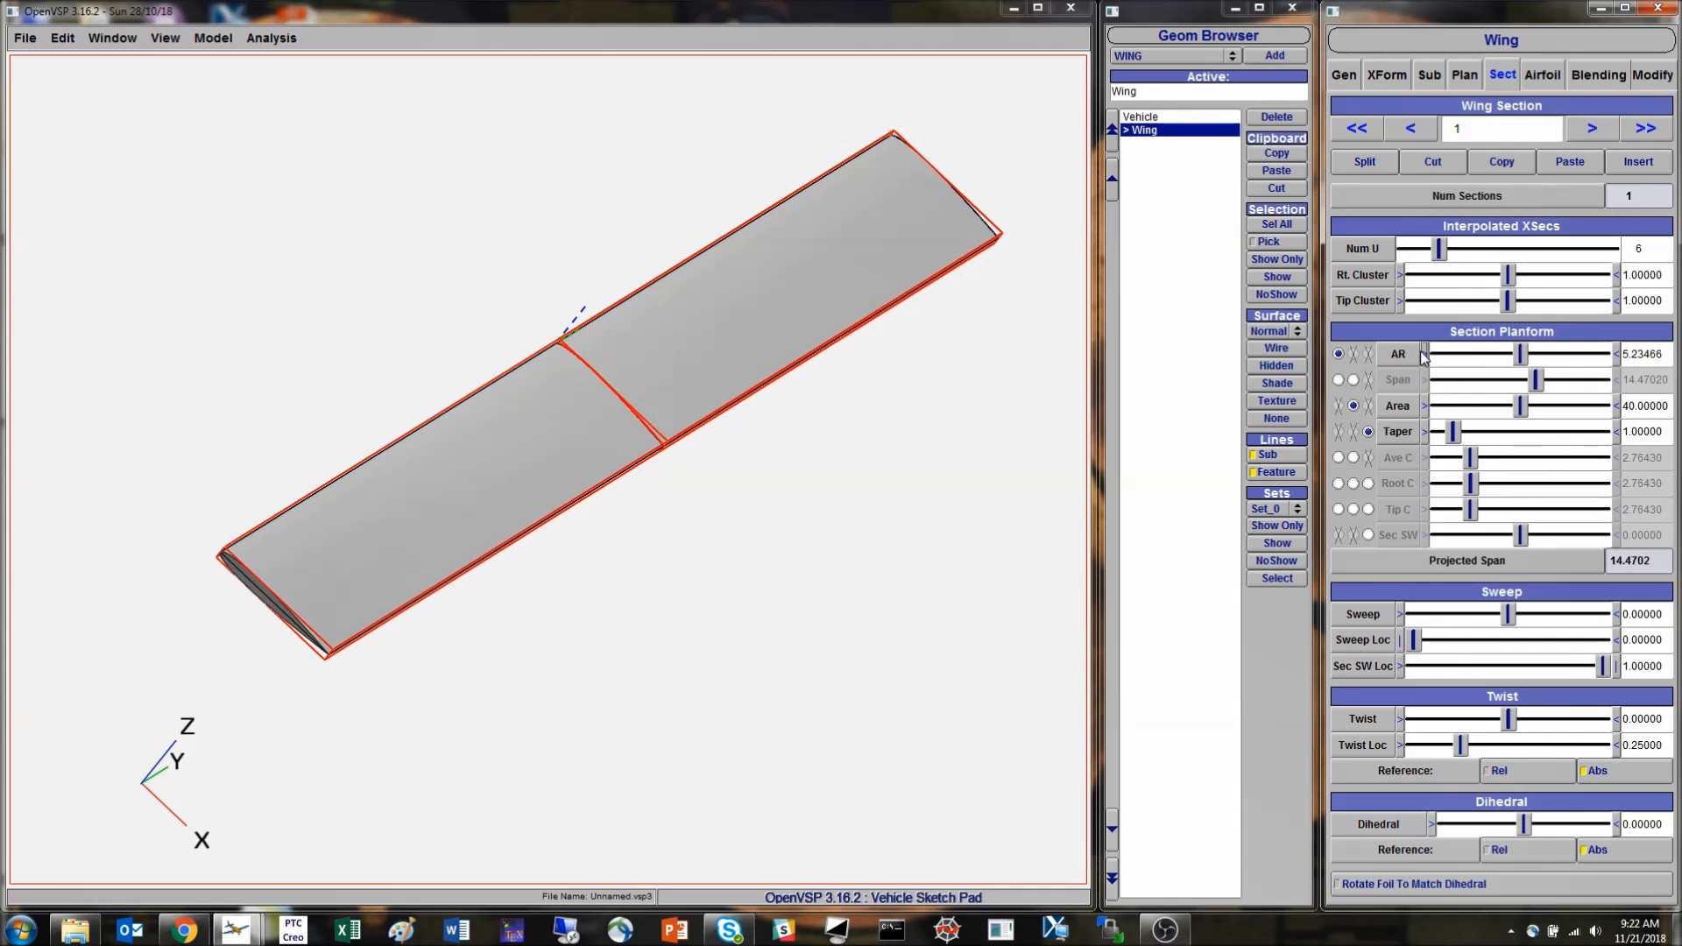
pyautogui.moveTo(1521, 356); pyautogui.dragTo(1567, 361)
pyautogui.moveTo(1553, 355); pyautogui.dragTo(1357, 361)
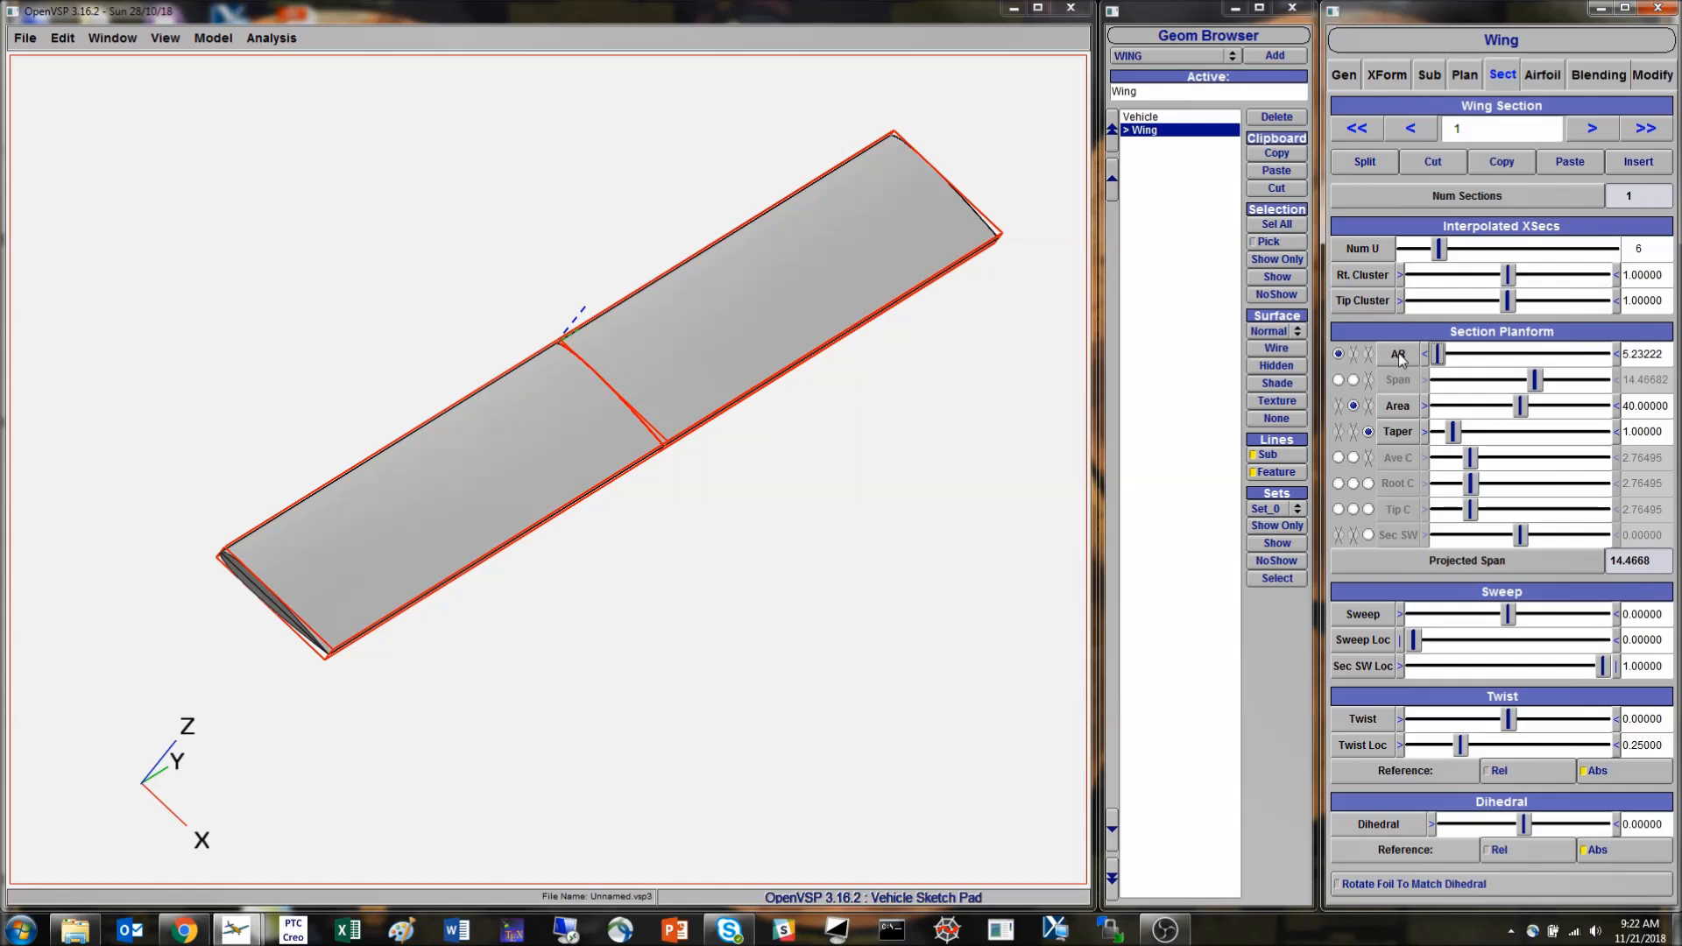
# - Reduce section 1's aspect ratio in stages to the minimum of 0.001, extending its adjustment range downward
pyautogui.click(1428, 356)
pyautogui.click(1427, 357)
pyautogui.click(1428, 357)
pyautogui.click(1428, 357)
pyautogui.click(1428, 356)
pyautogui.click(1428, 356)
pyautogui.click(1427, 357)
pyautogui.click(1428, 356)
pyautogui.click(1428, 357)
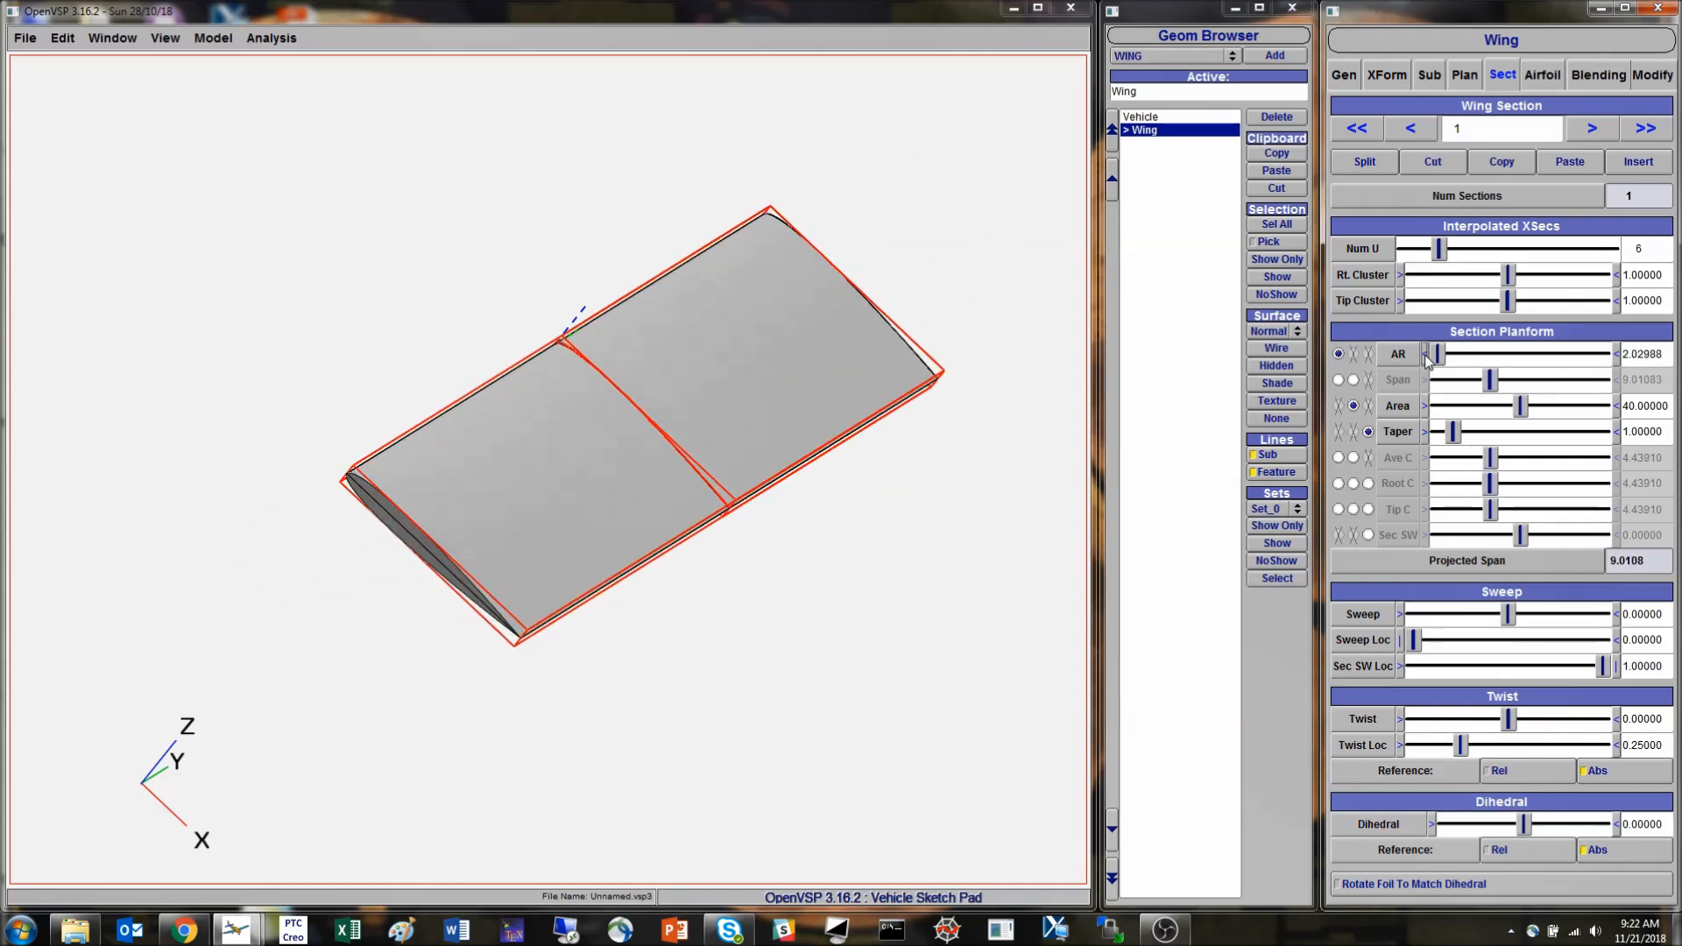
pyautogui.click(1427, 357)
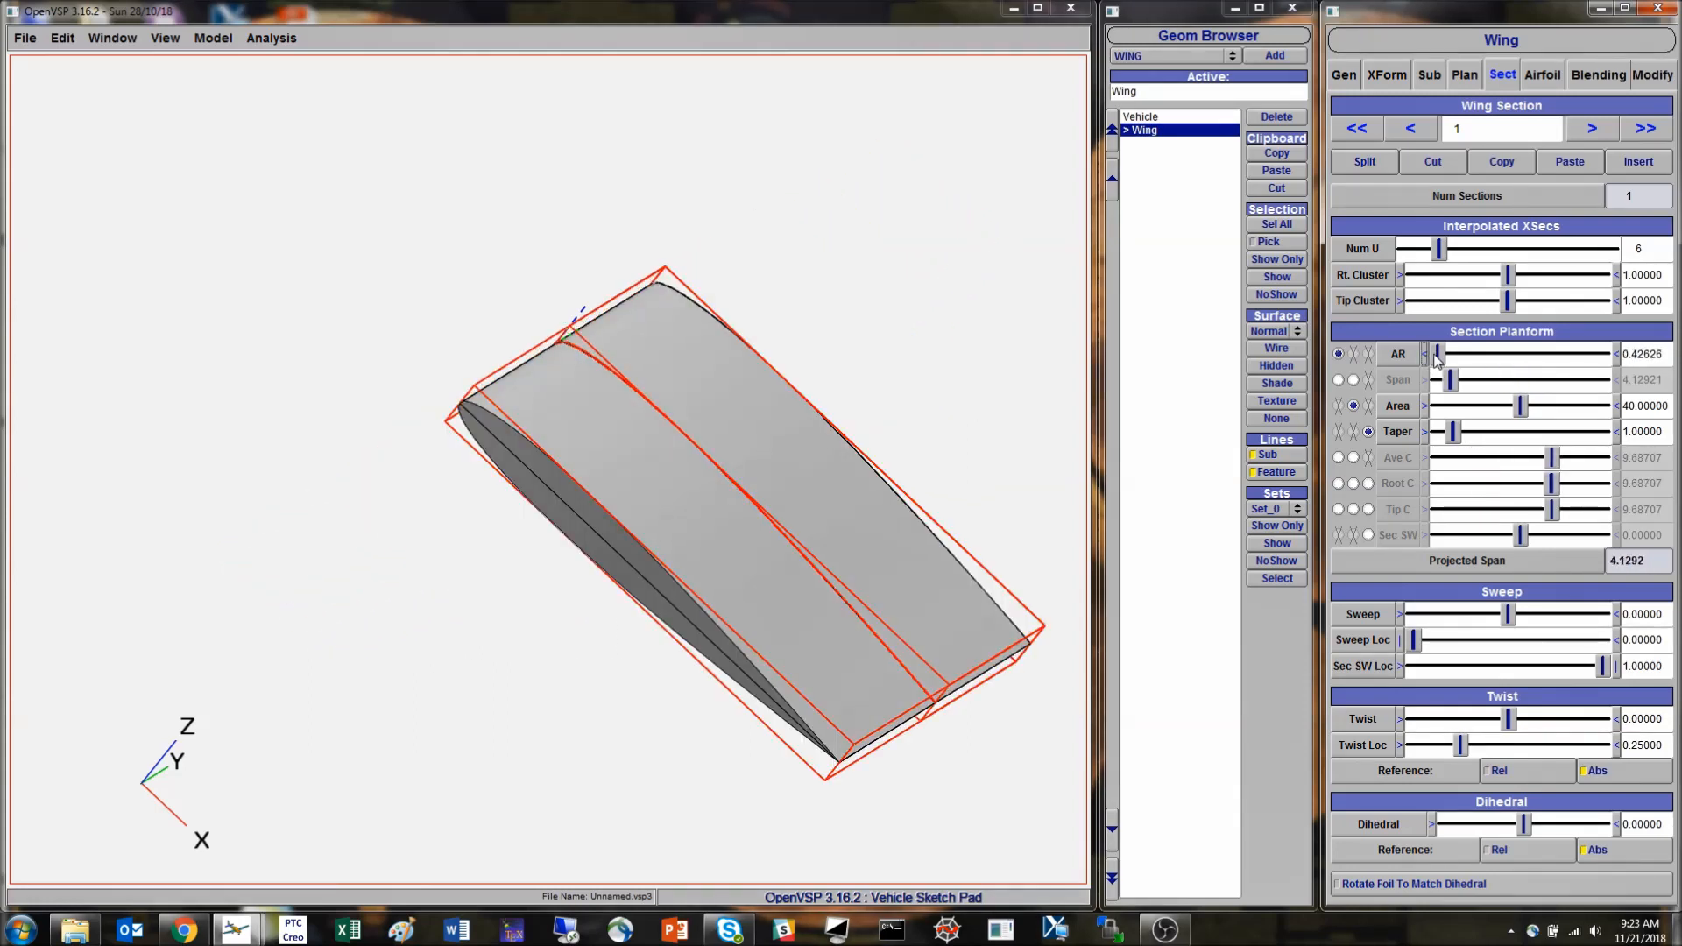
pyautogui.click(1425, 355)
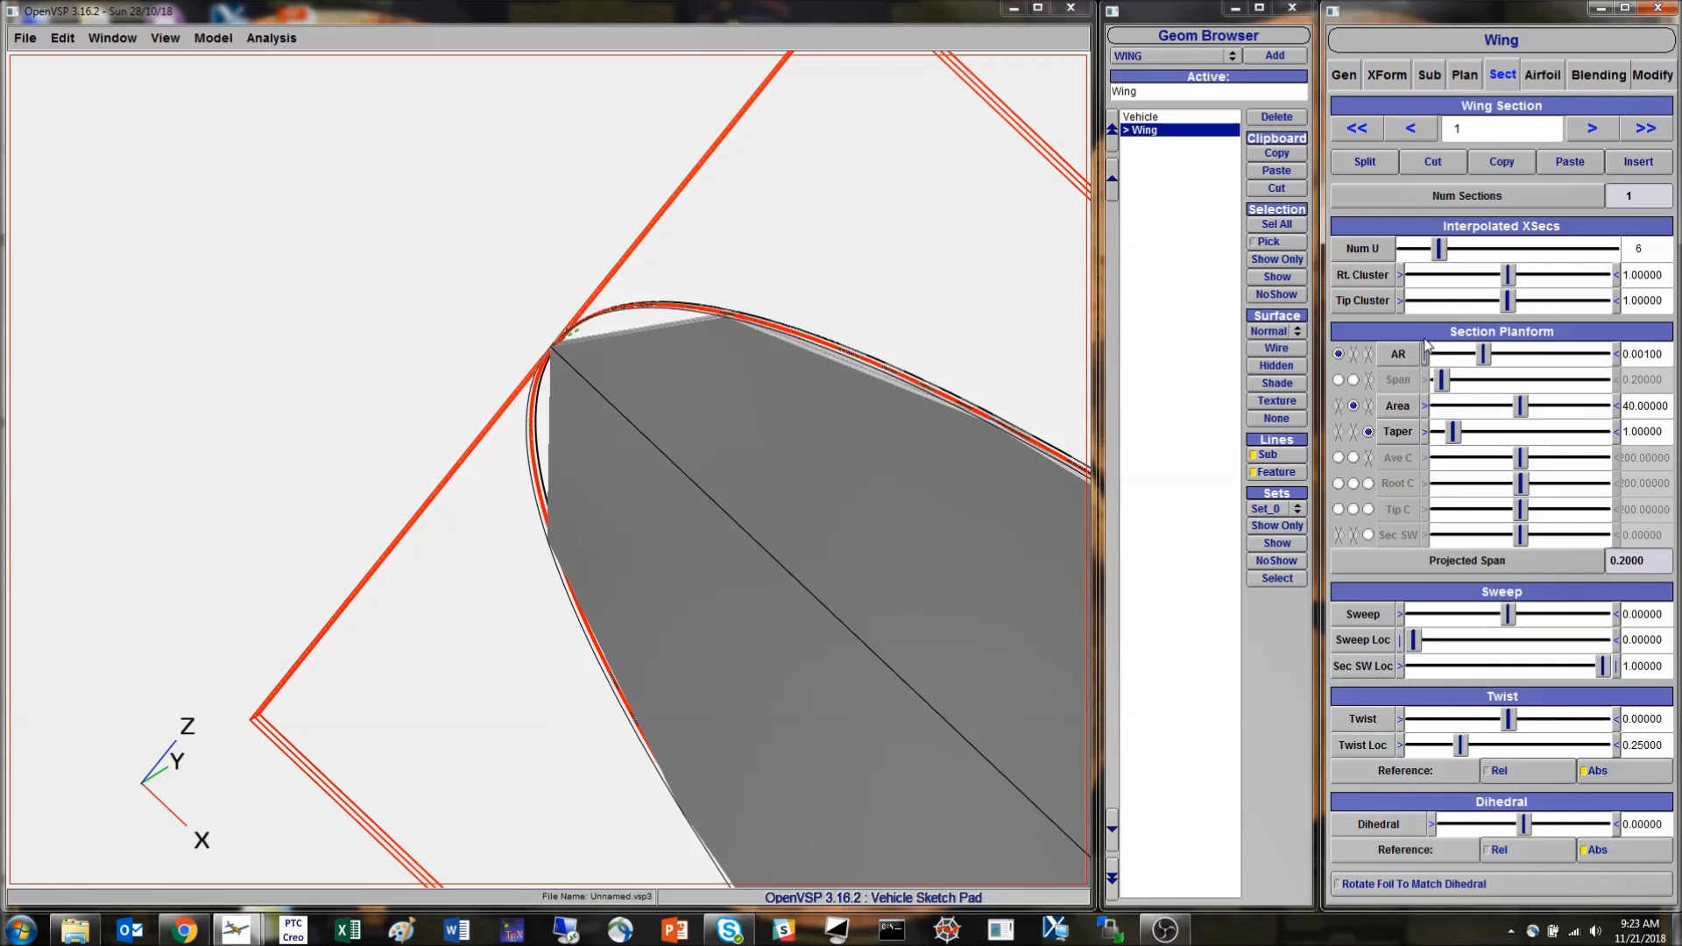
# - Inspect the allowed limits of section 1's aspect ratio parameter and raise the ratio to about 4.89
pyautogui.click(1403, 355)
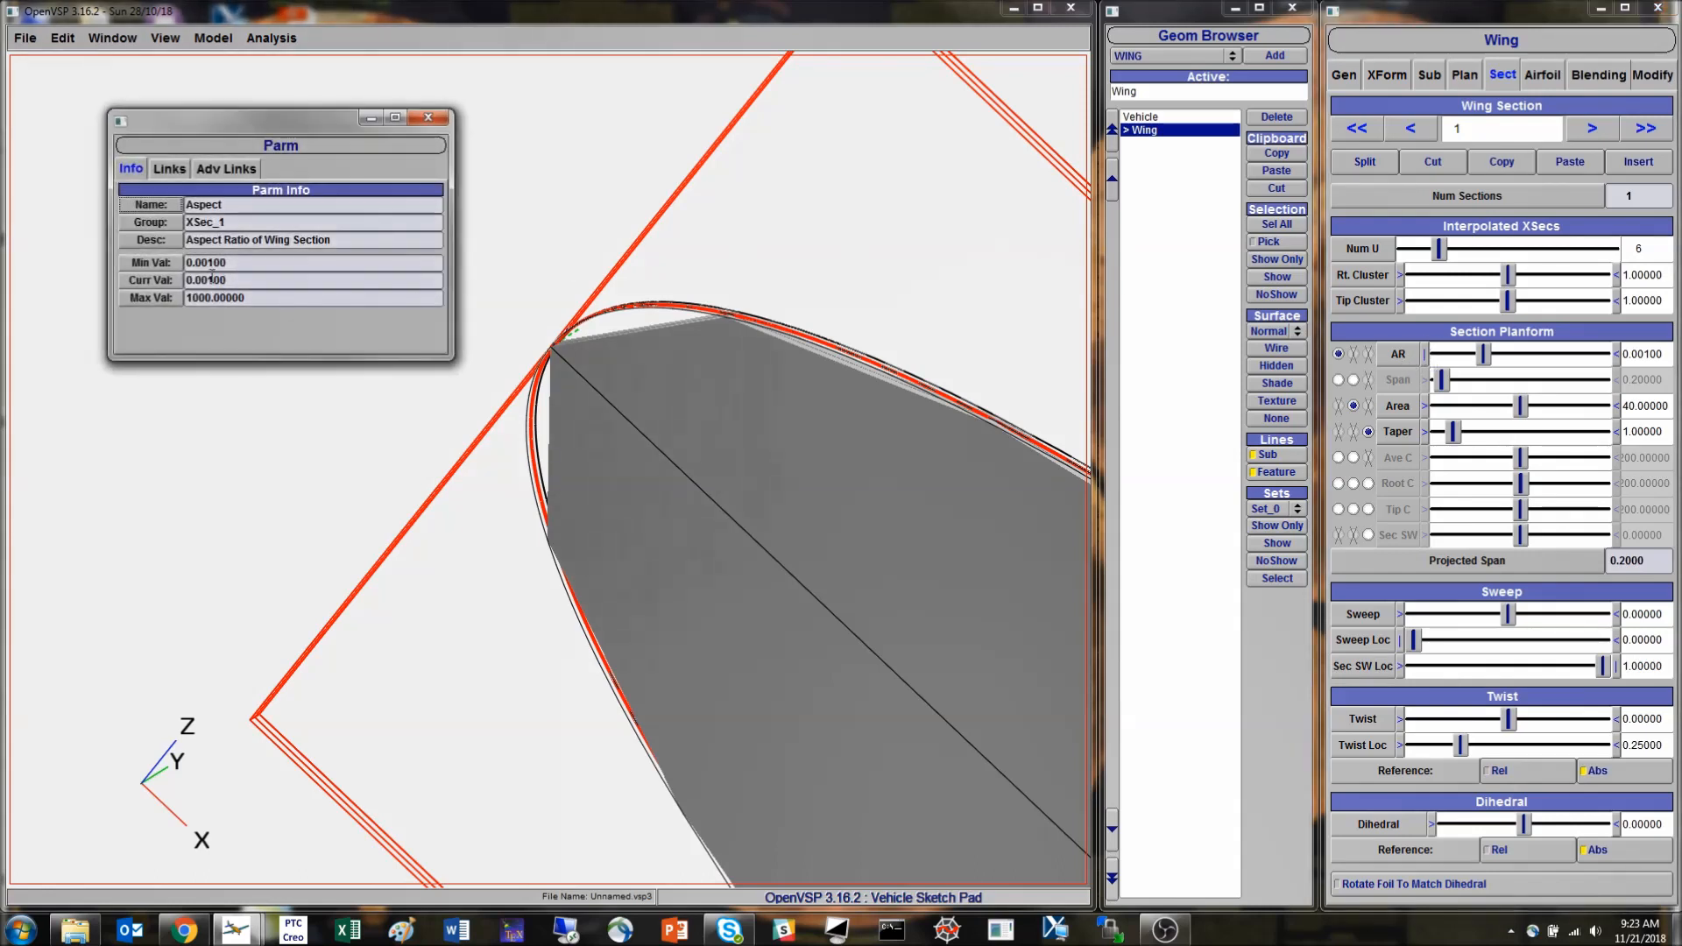
pyautogui.click(428, 117)
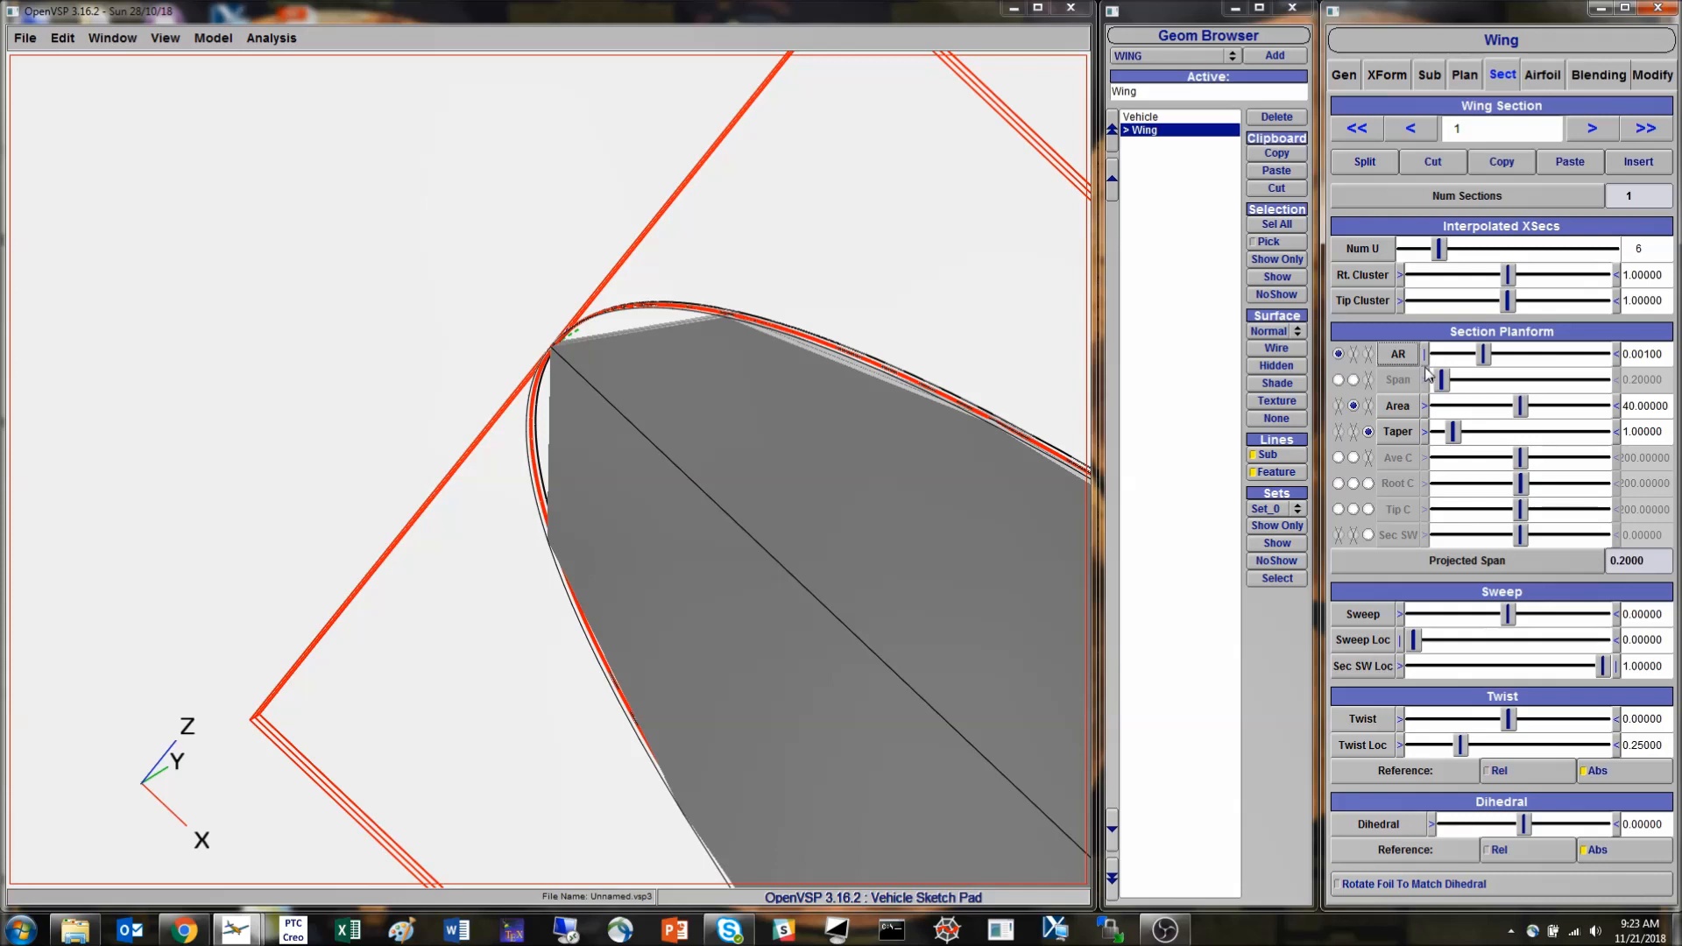
pyautogui.moveTo(1493, 363); pyautogui.dragTo(1597, 359)
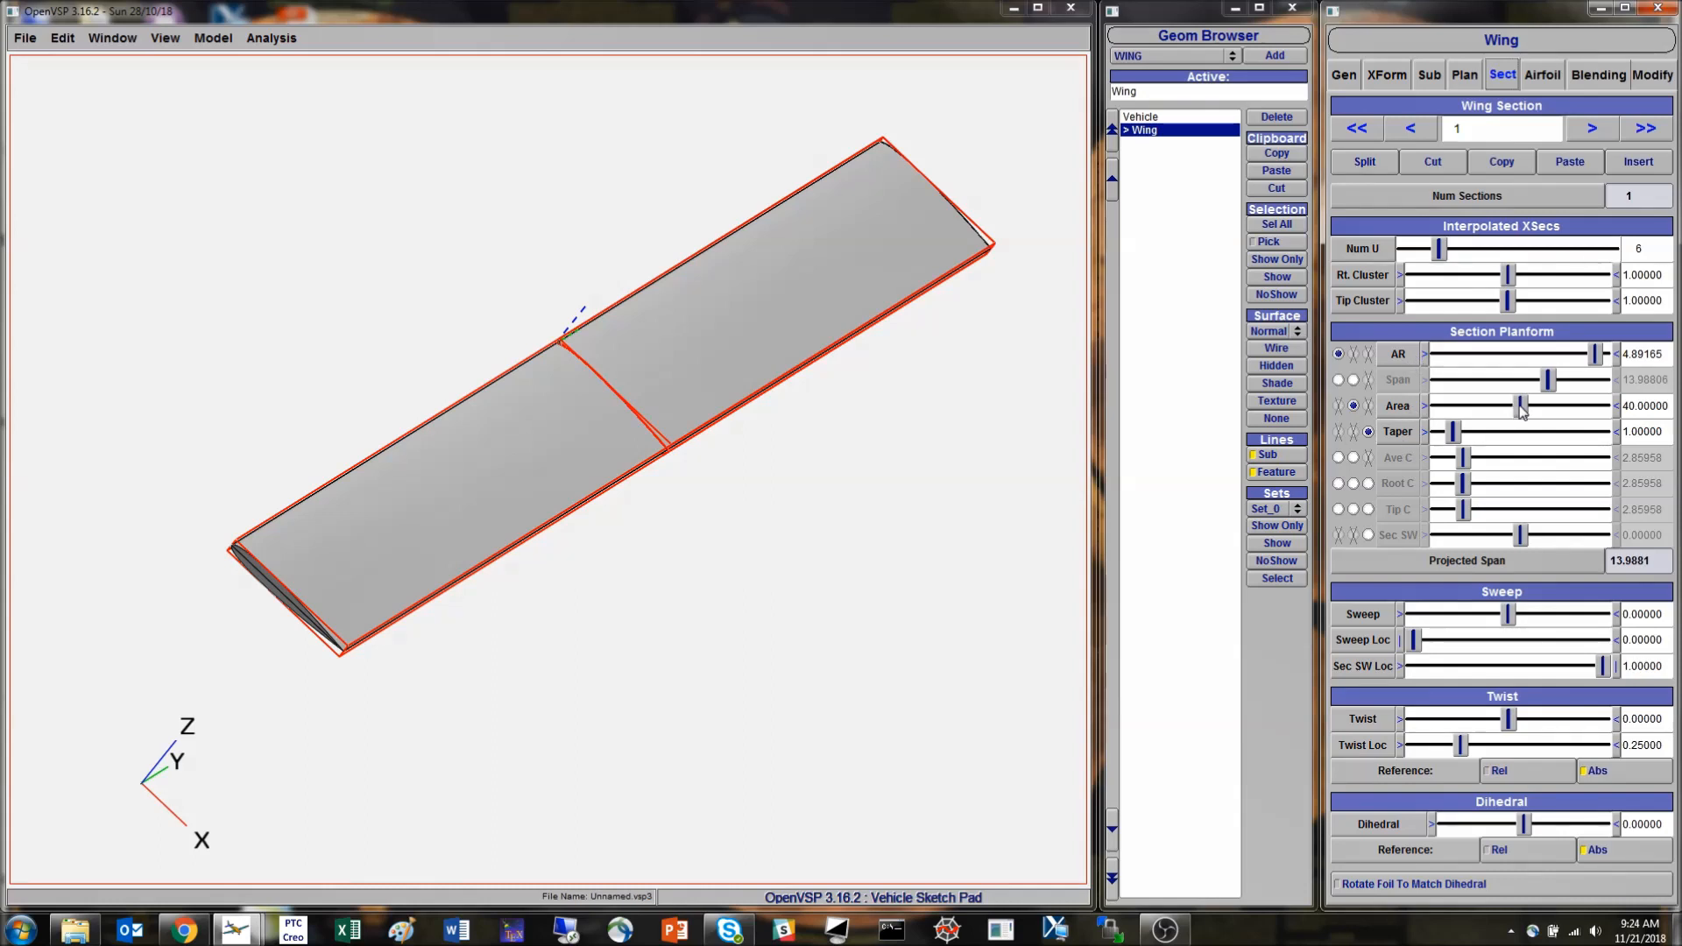
# - Set section 1's area to 50 and check the total planform values of the wing
pyautogui.doubleClick(1653, 404)
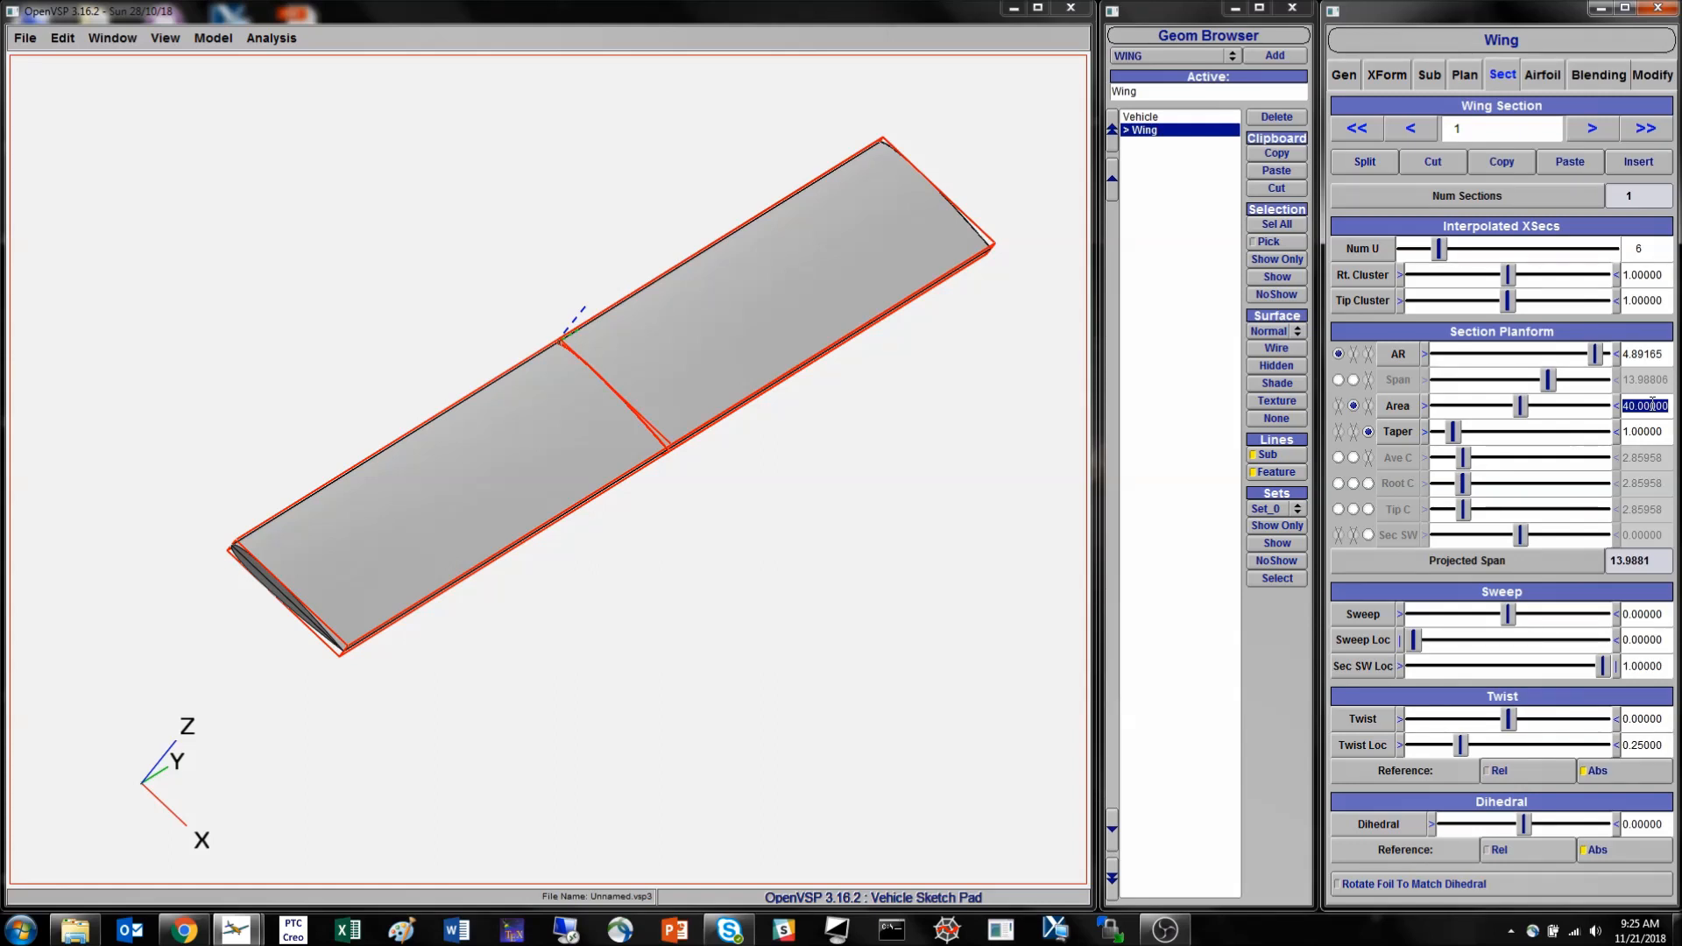
pyautogui.write('50')
pyautogui.press('Return')
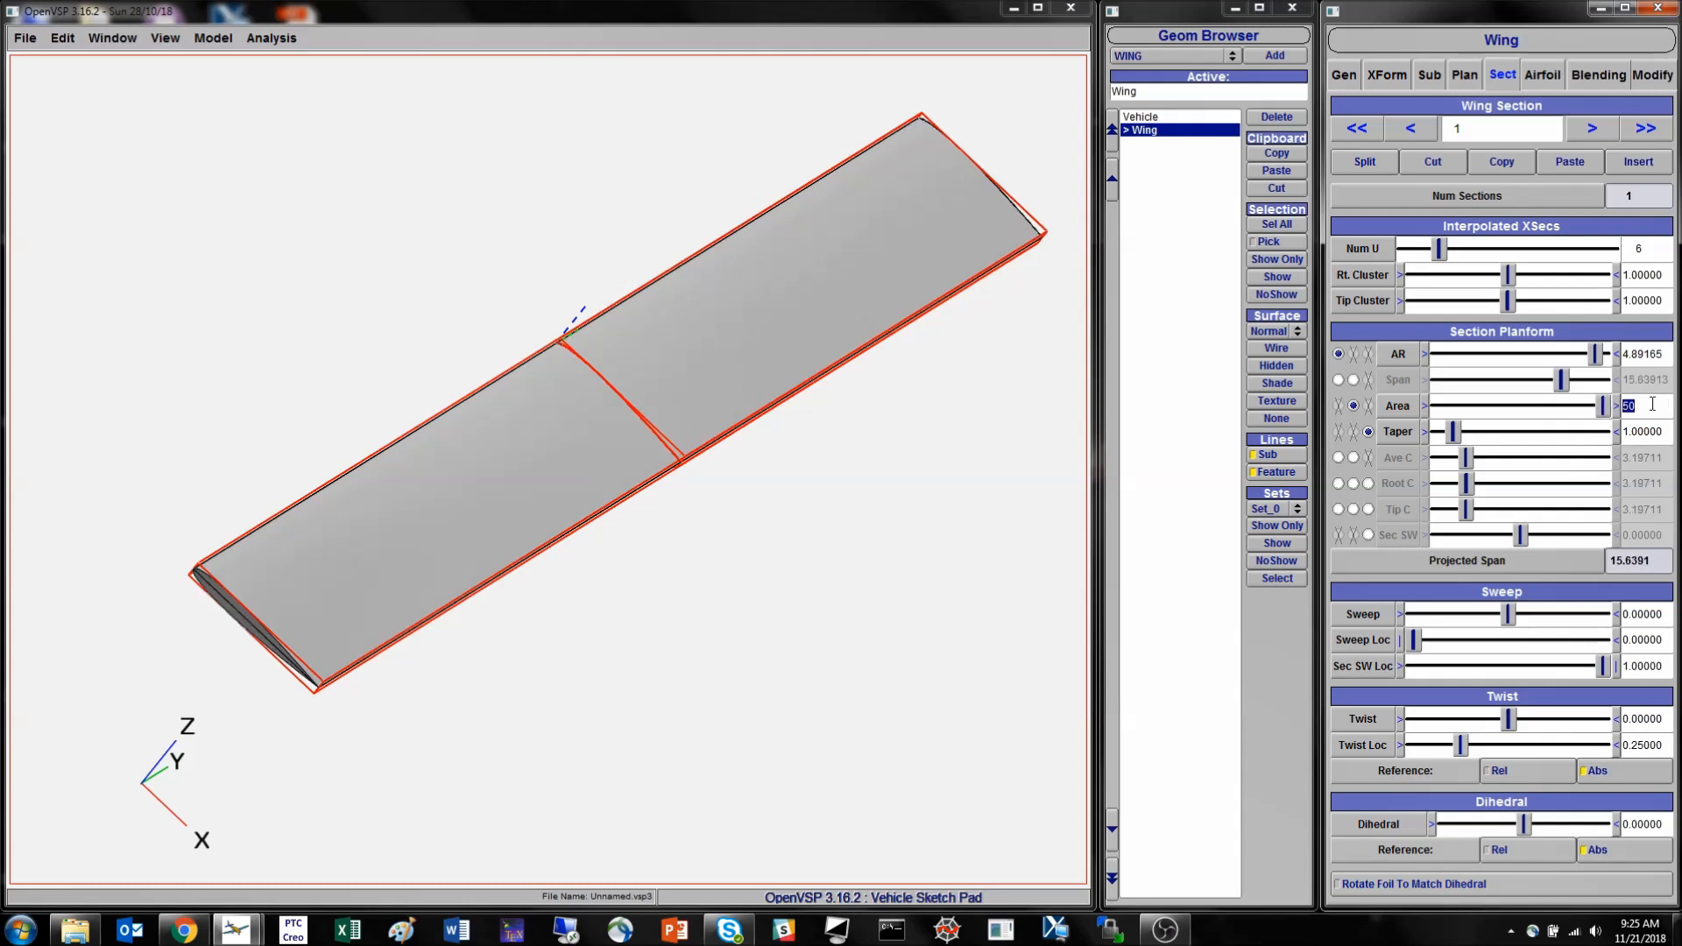
pyautogui.click(1465, 75)
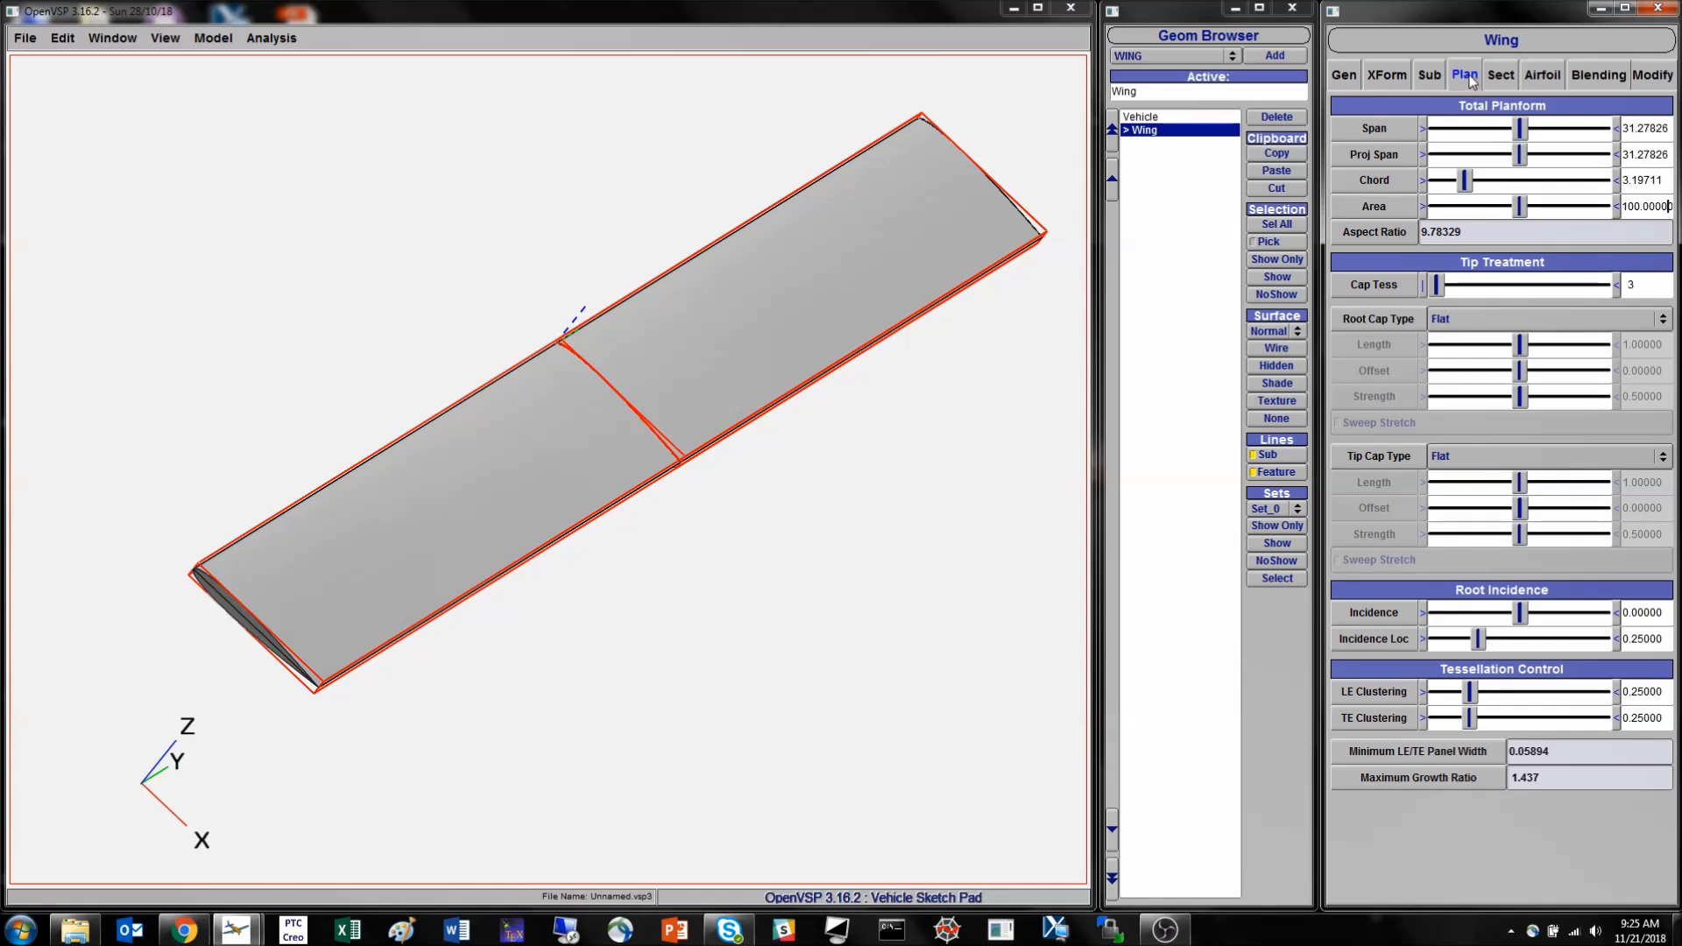
pyautogui.click(1513, 77)
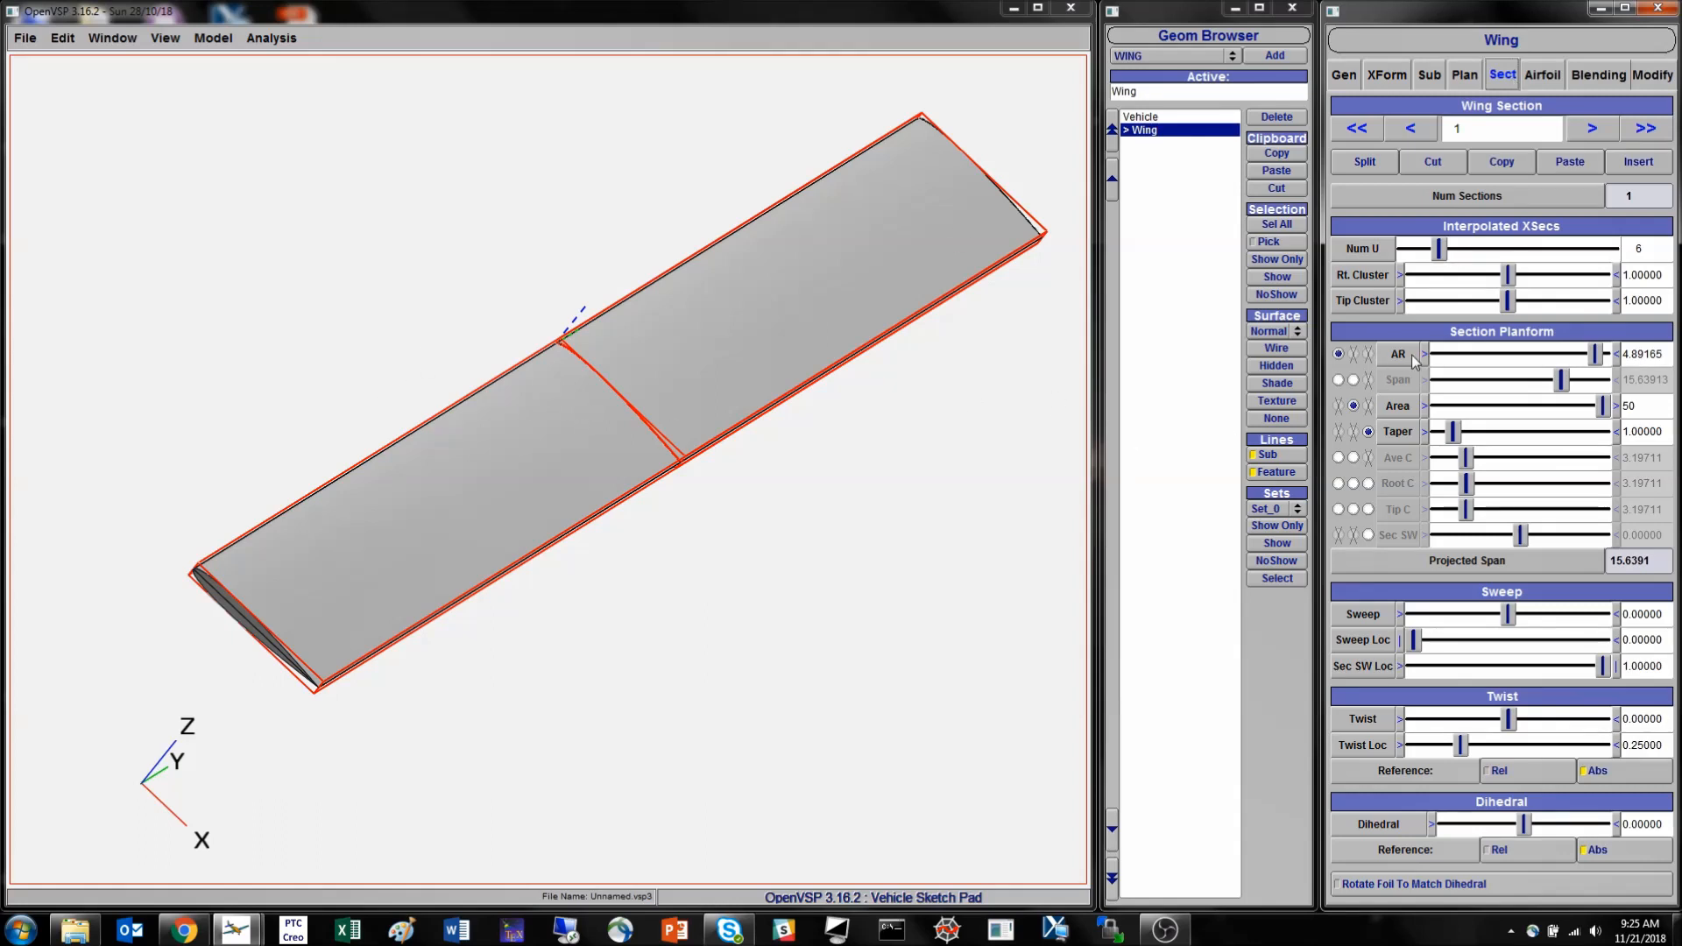
# - Set section 1's aspect ratio to 5 and compare it with the wing's total aspect ratio
pyautogui.tripleClick(1665, 354)
pyautogui.write('5')
pyautogui.press('Return')
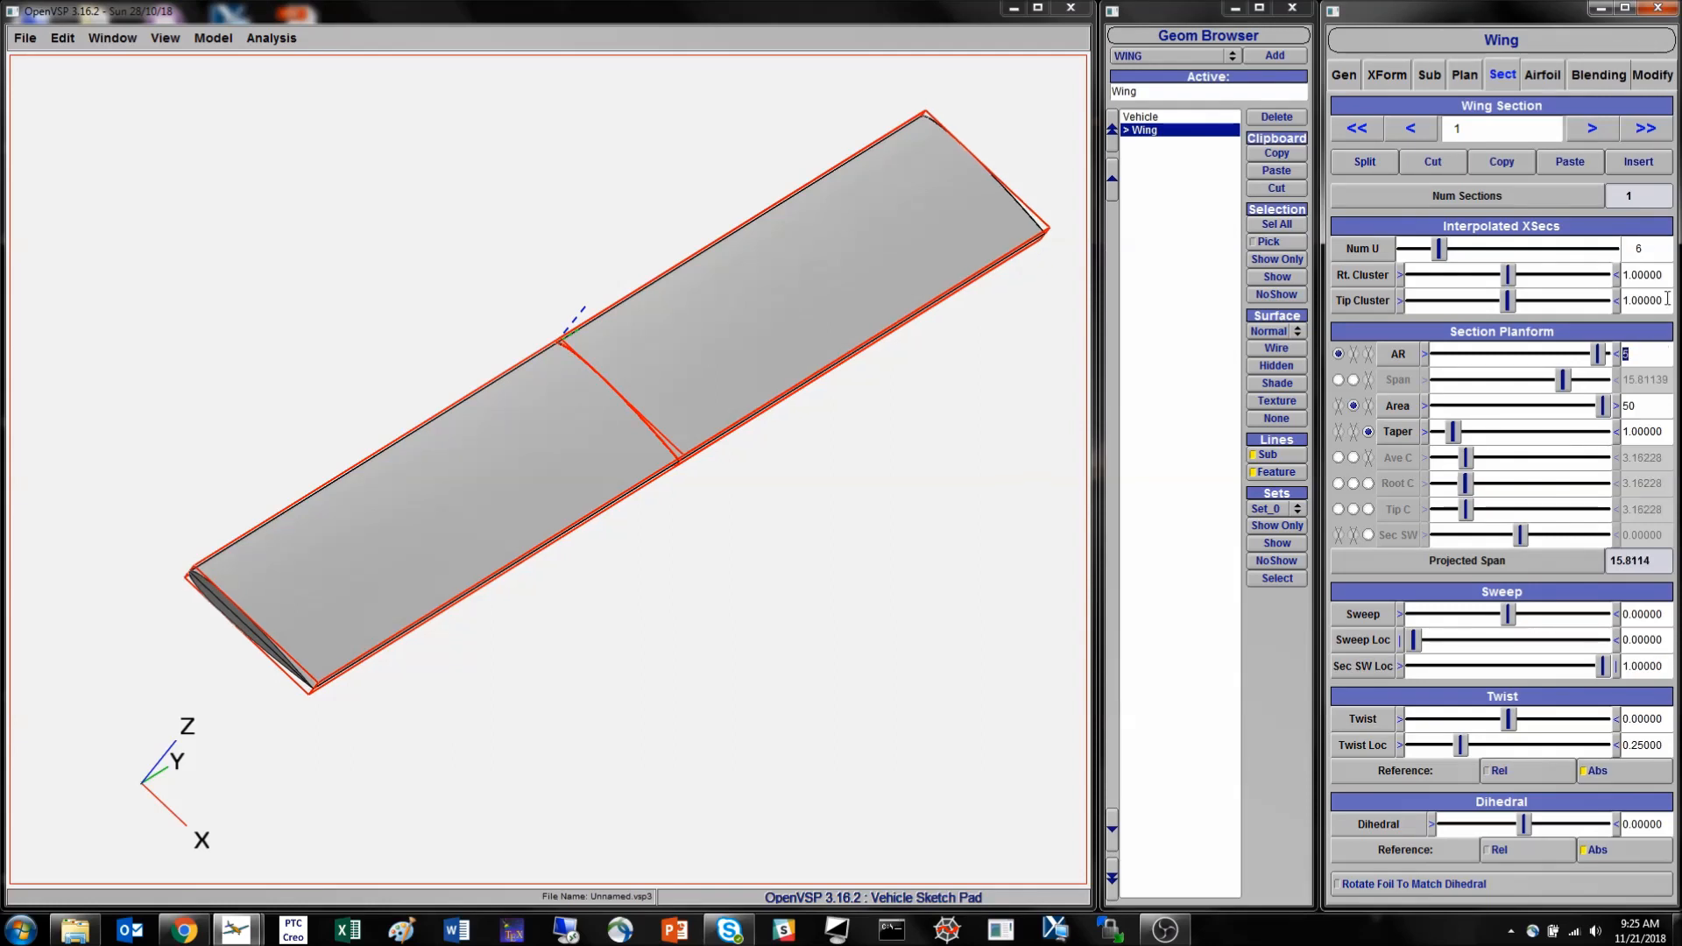
pyautogui.click(1466, 75)
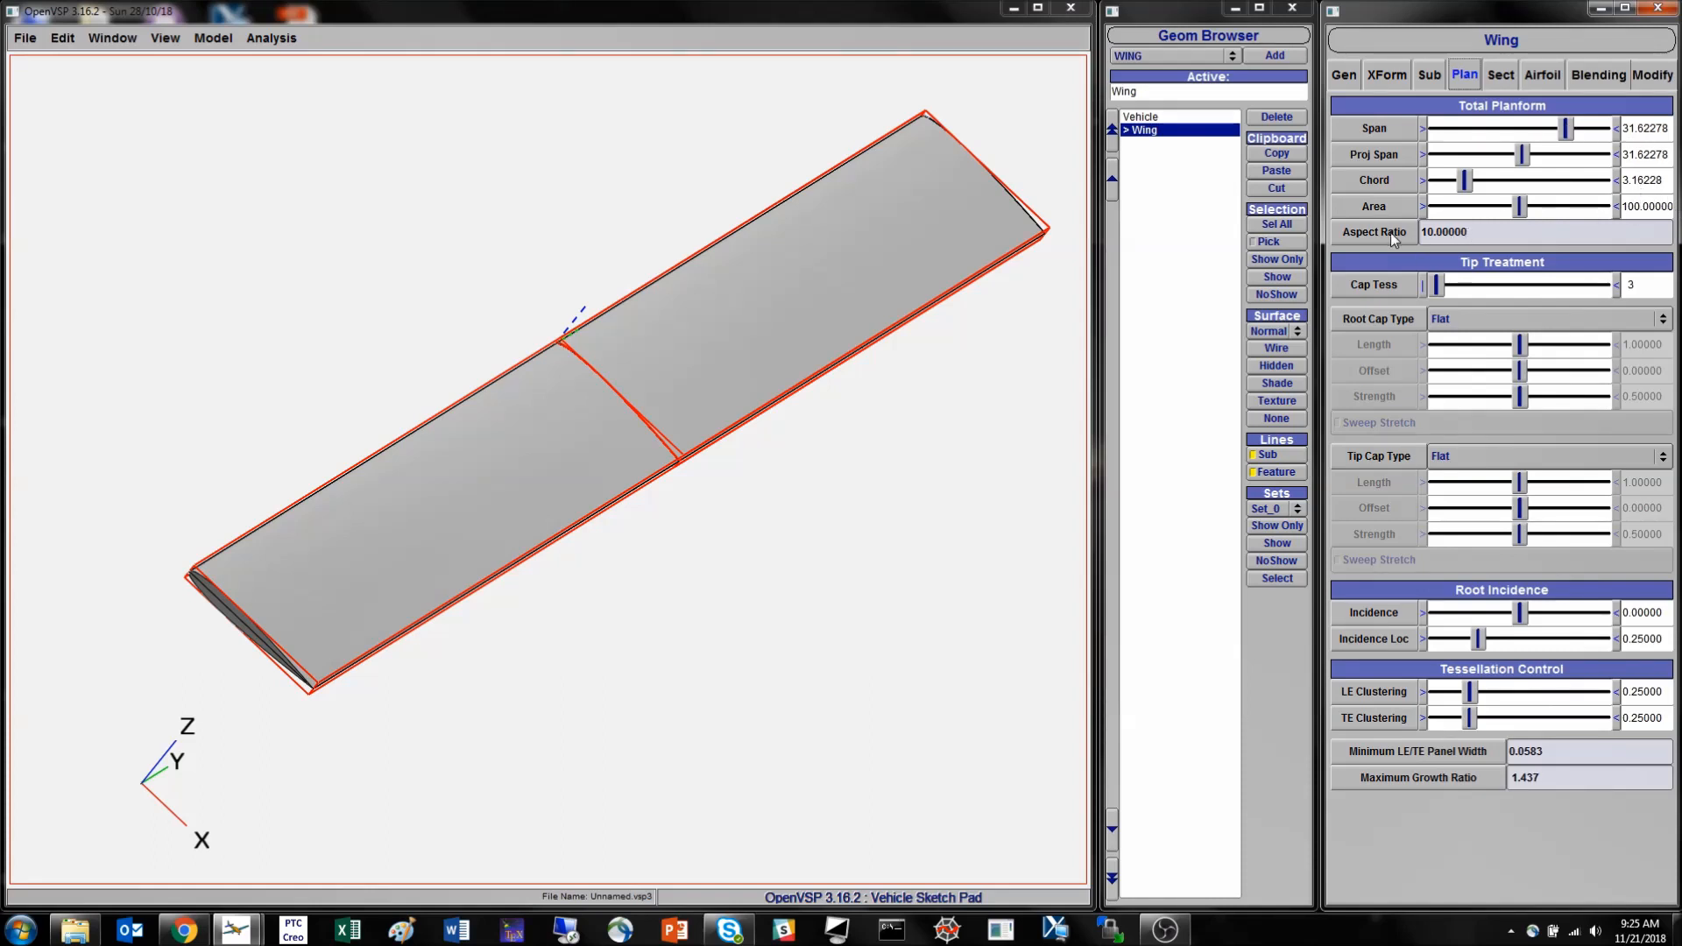
pyautogui.click(1502, 76)
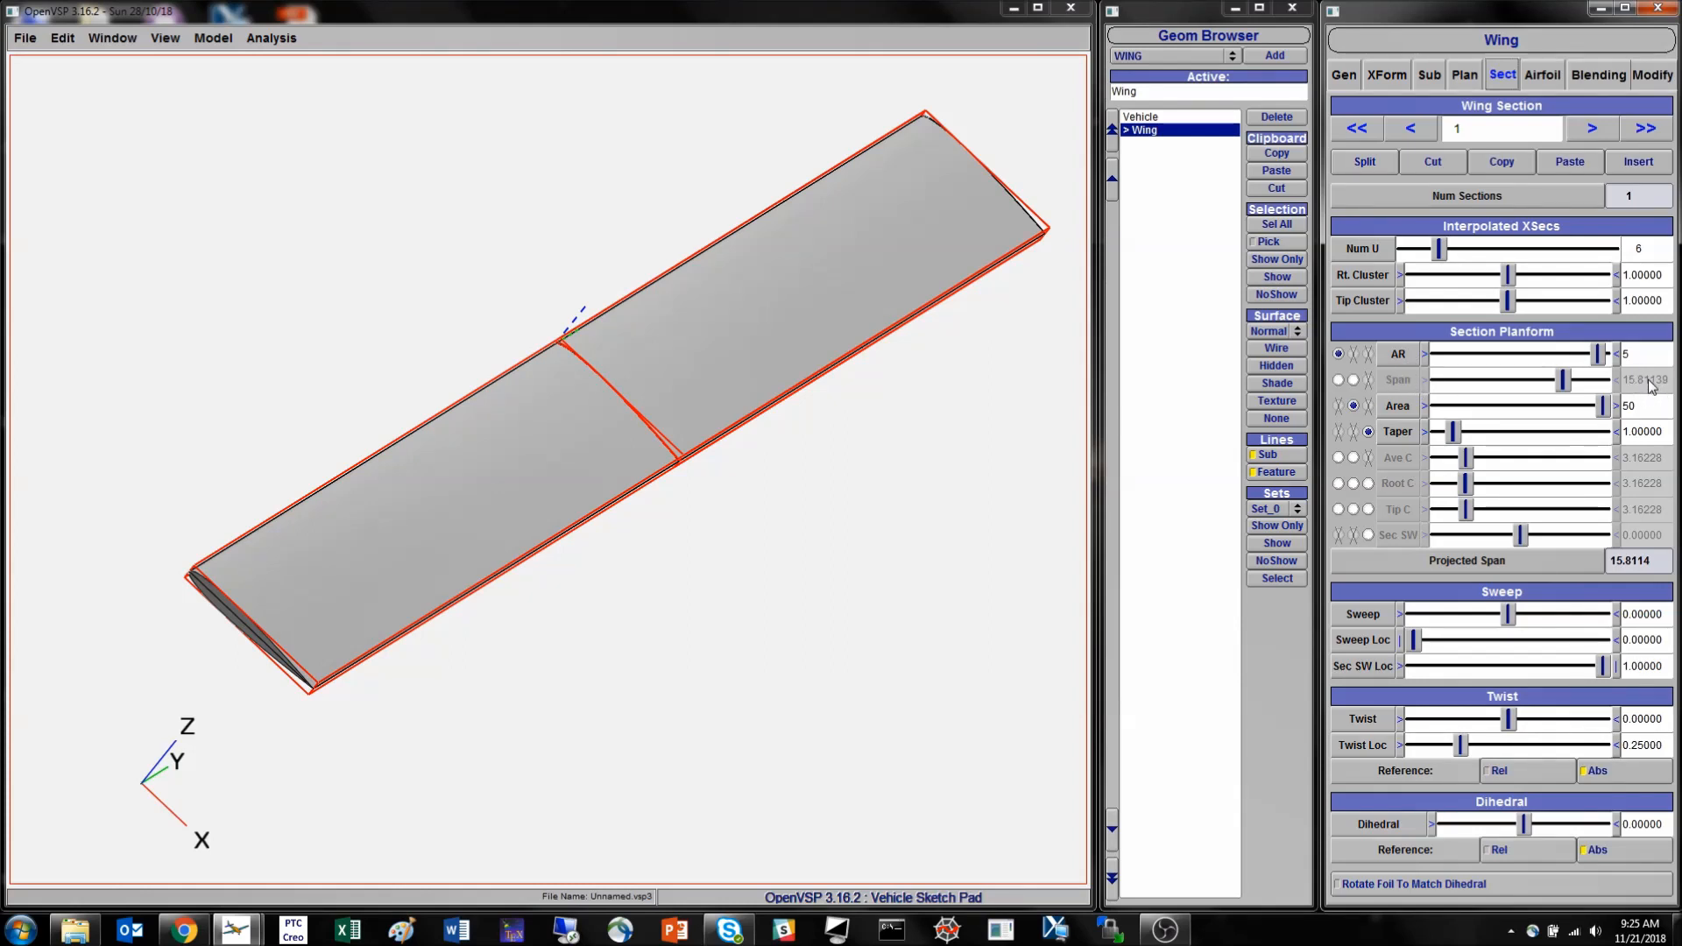
# - Try span in place of area as a planform driver of section 1, and restore area as the driver
pyautogui.click(1354, 380)
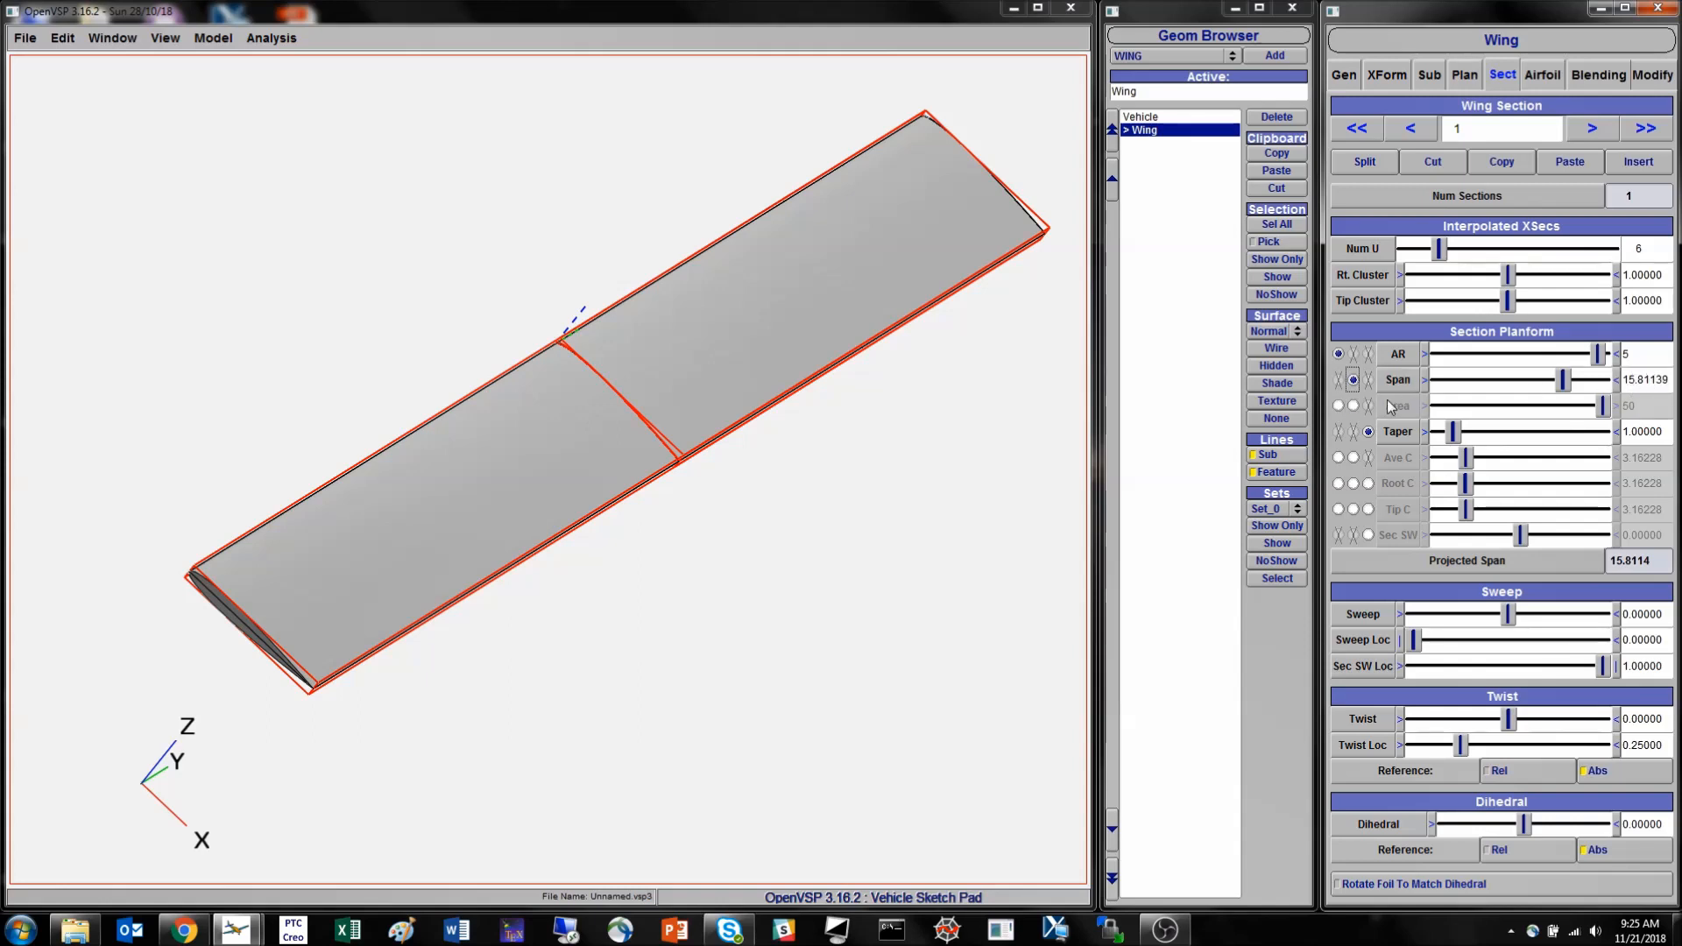
pyautogui.click(1353, 407)
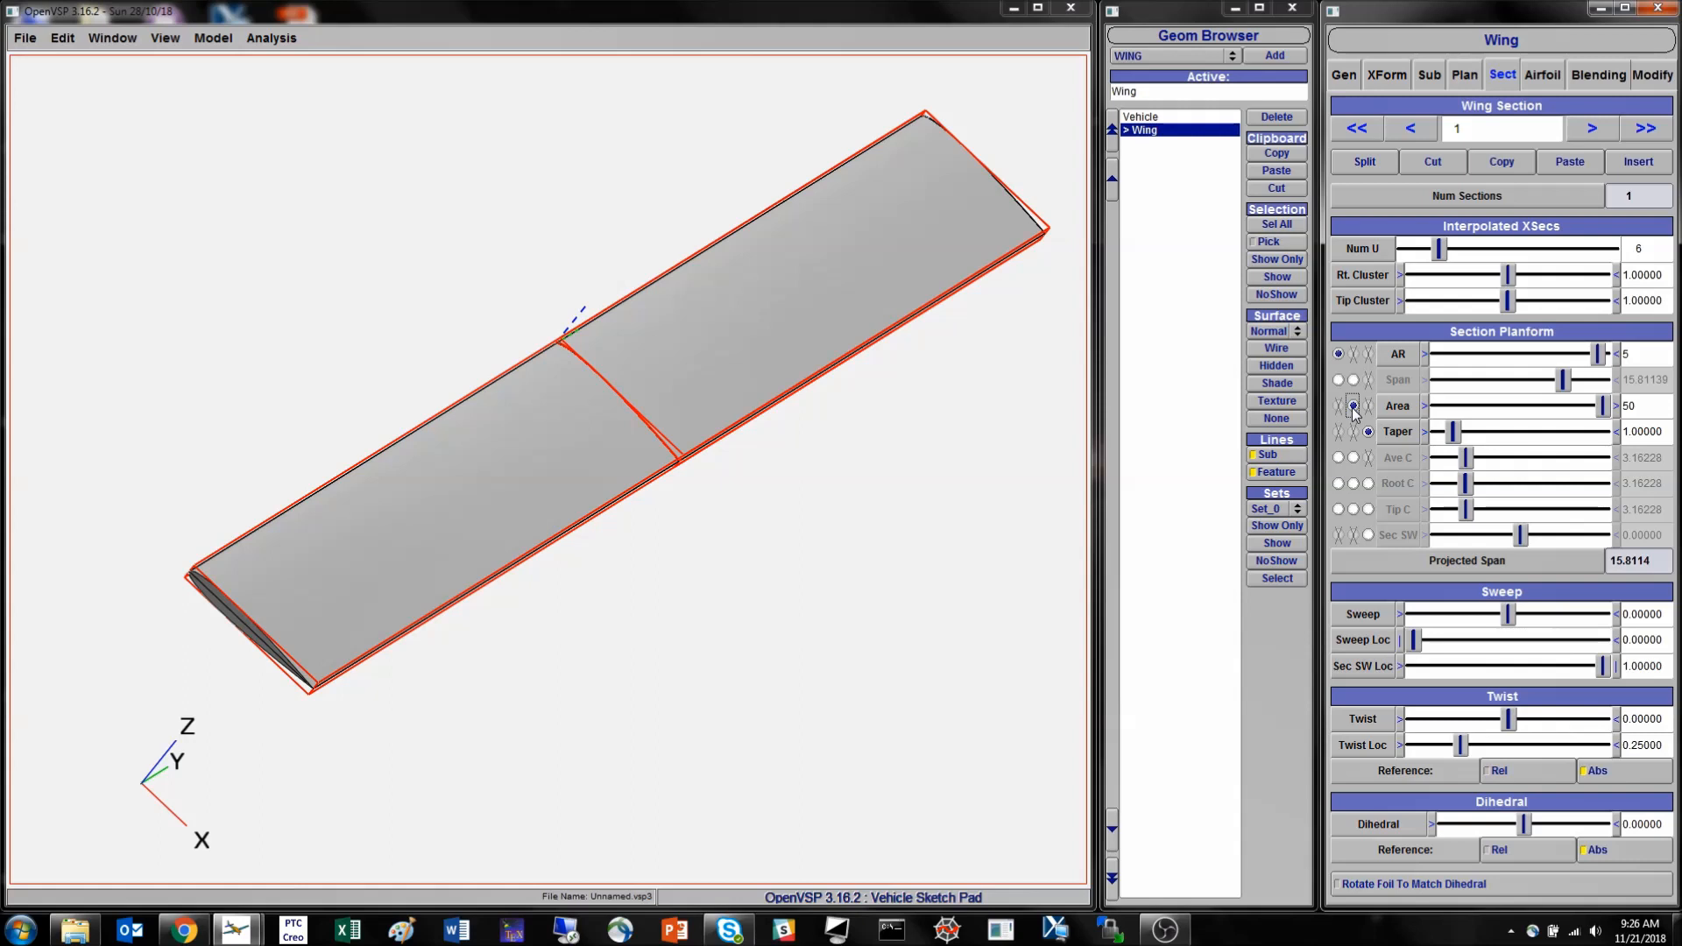
pyautogui.moveTo(668, 451); pyautogui.dragTo(682, 322)
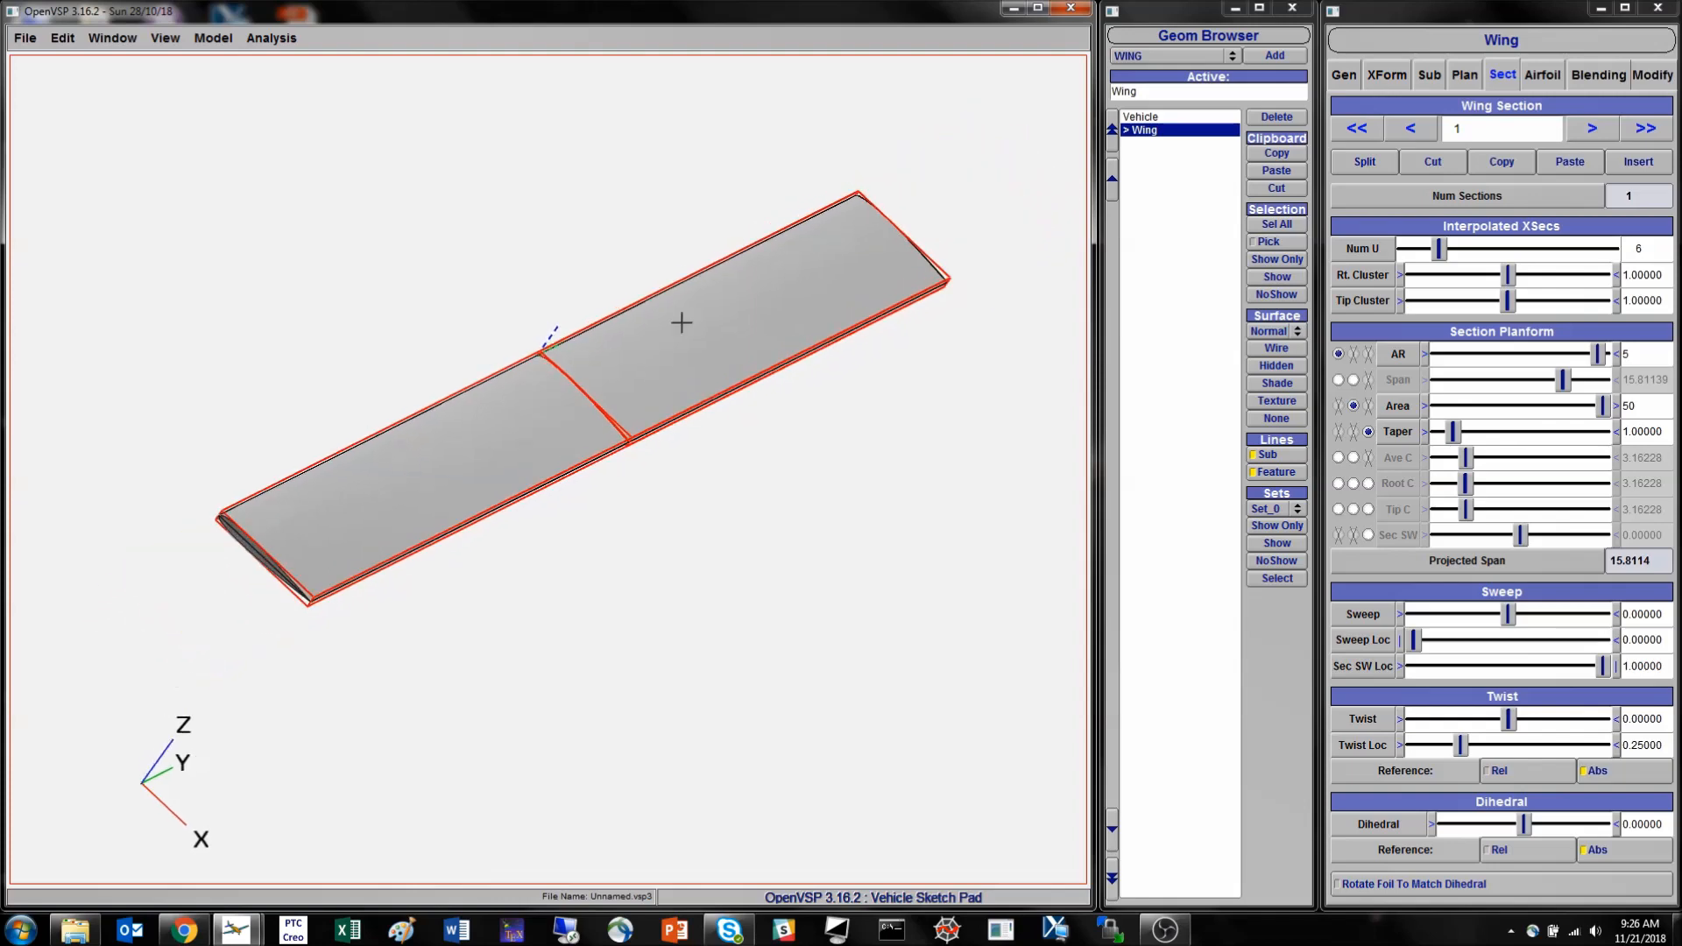
# - Replace the existing wing with a new default wing and display it shaded
pyautogui.click(1277, 188)
pyautogui.click(1275, 56)
pyautogui.moveTo(558, 427); pyautogui.dragTo(759, 499)
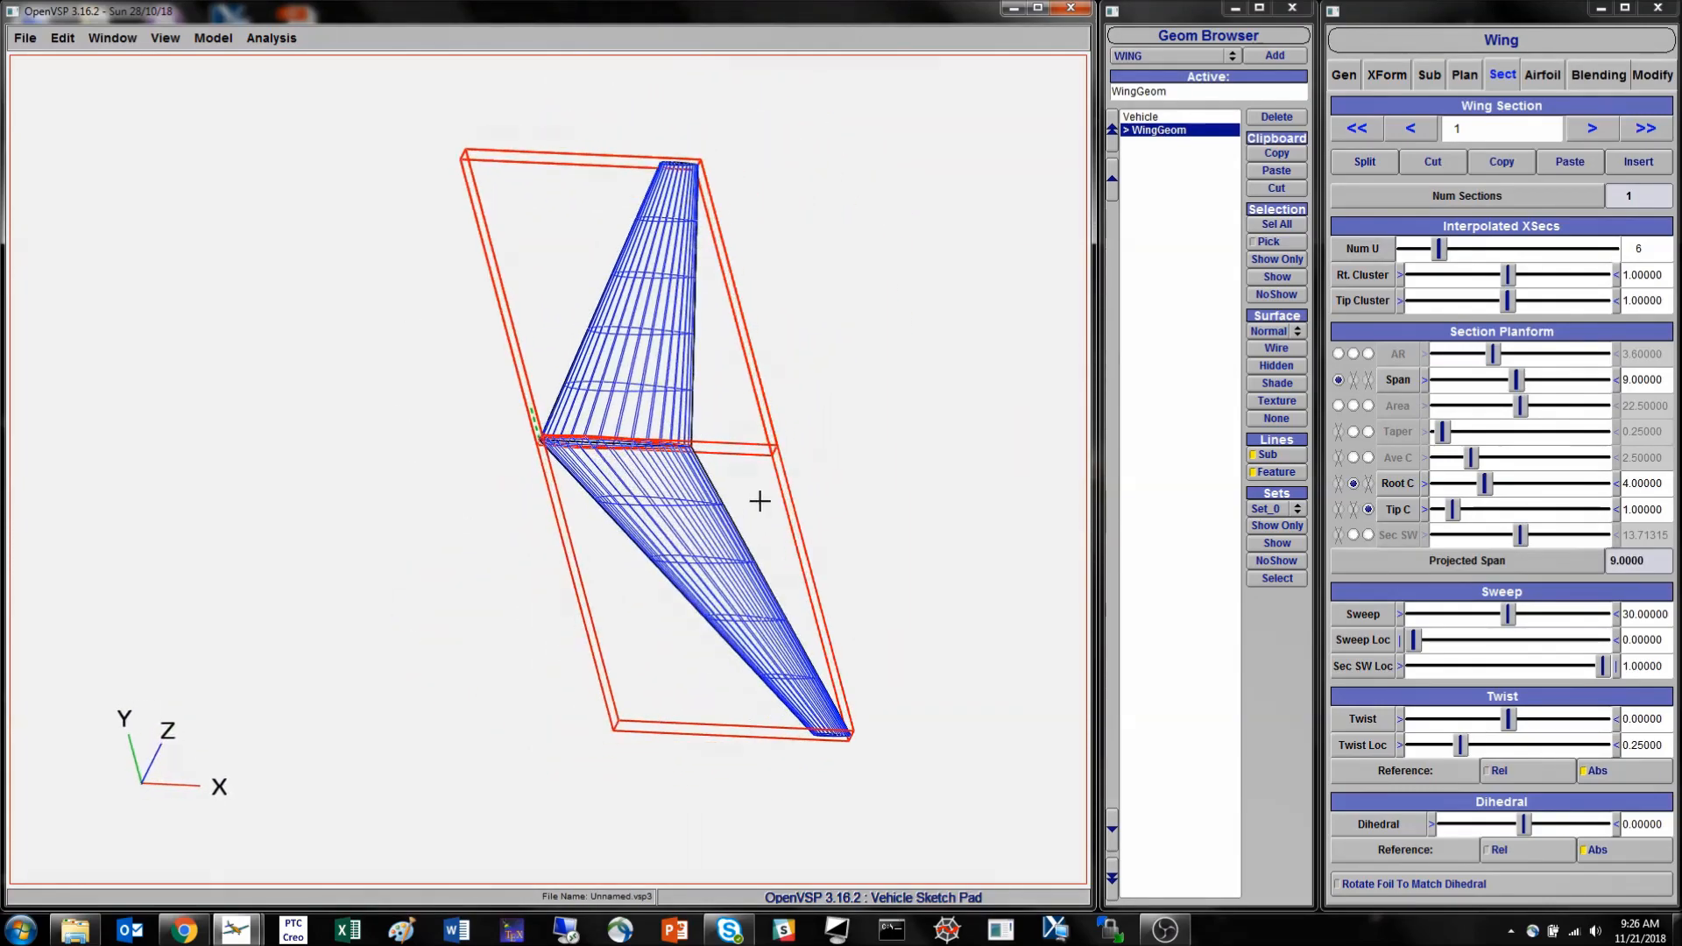
pyautogui.click(1277, 383)
pyautogui.moveTo(973, 419)
pyautogui.mouseDown()
pyautogui.moveTo(950, 429)
pyautogui.moveTo(1048, 390)
pyautogui.mouseUp()
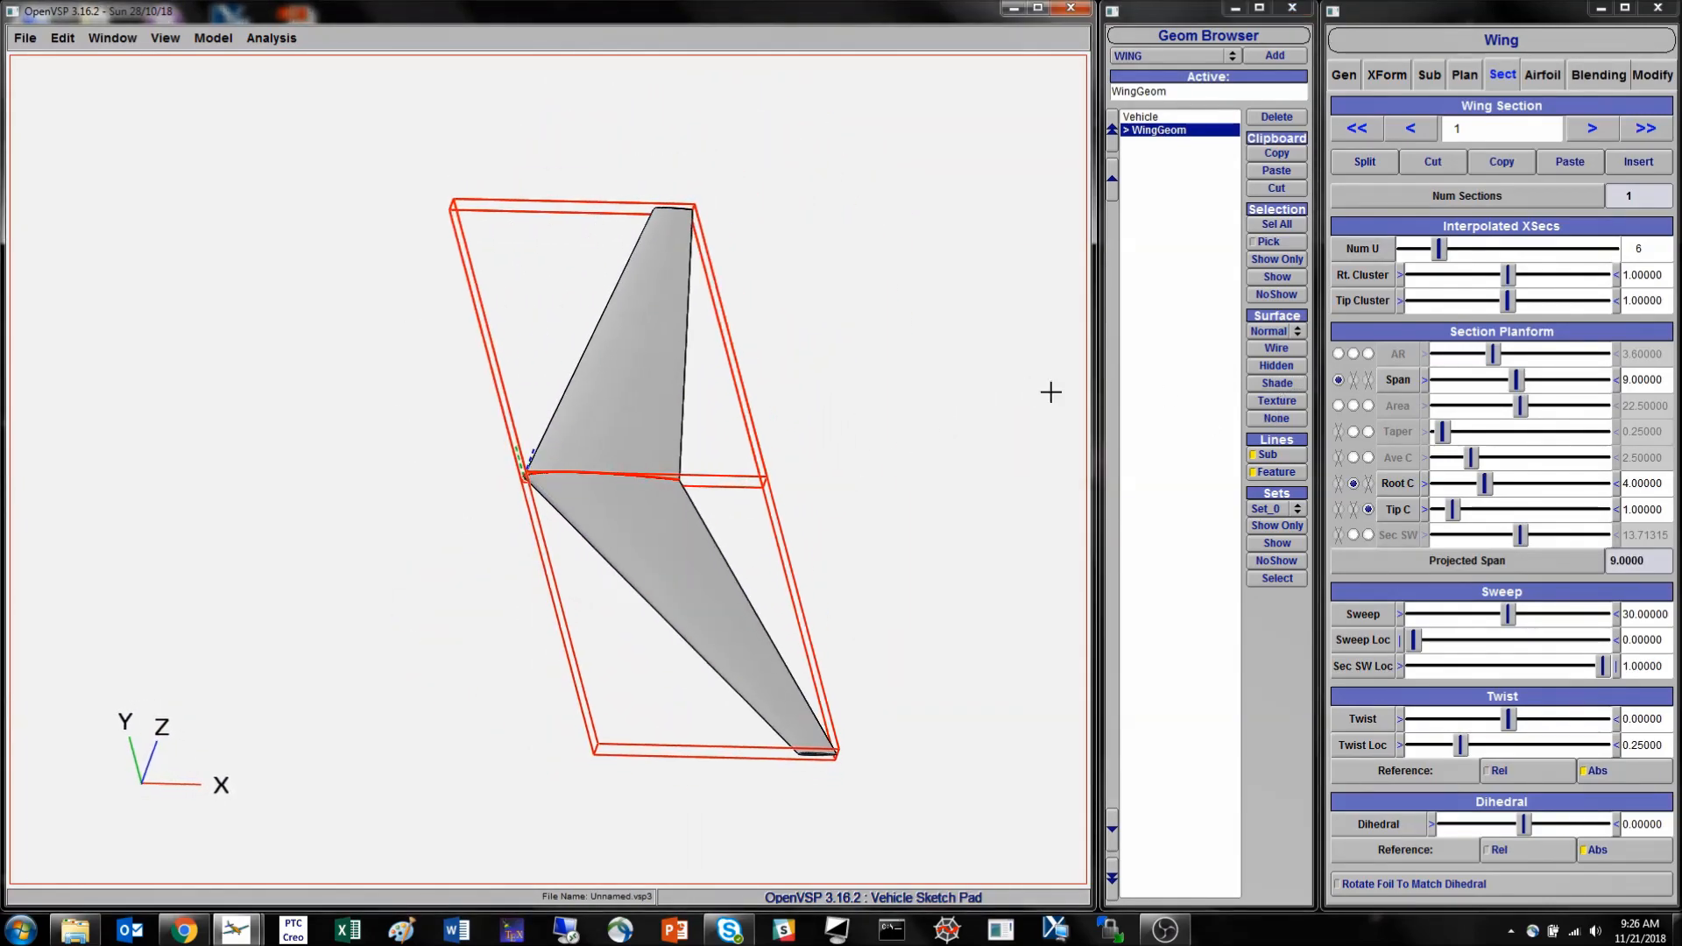
# - Make aspect ratio, area and root chord the planform drivers of the new wing's section 1
pyautogui.doubleClick(1670, 379)
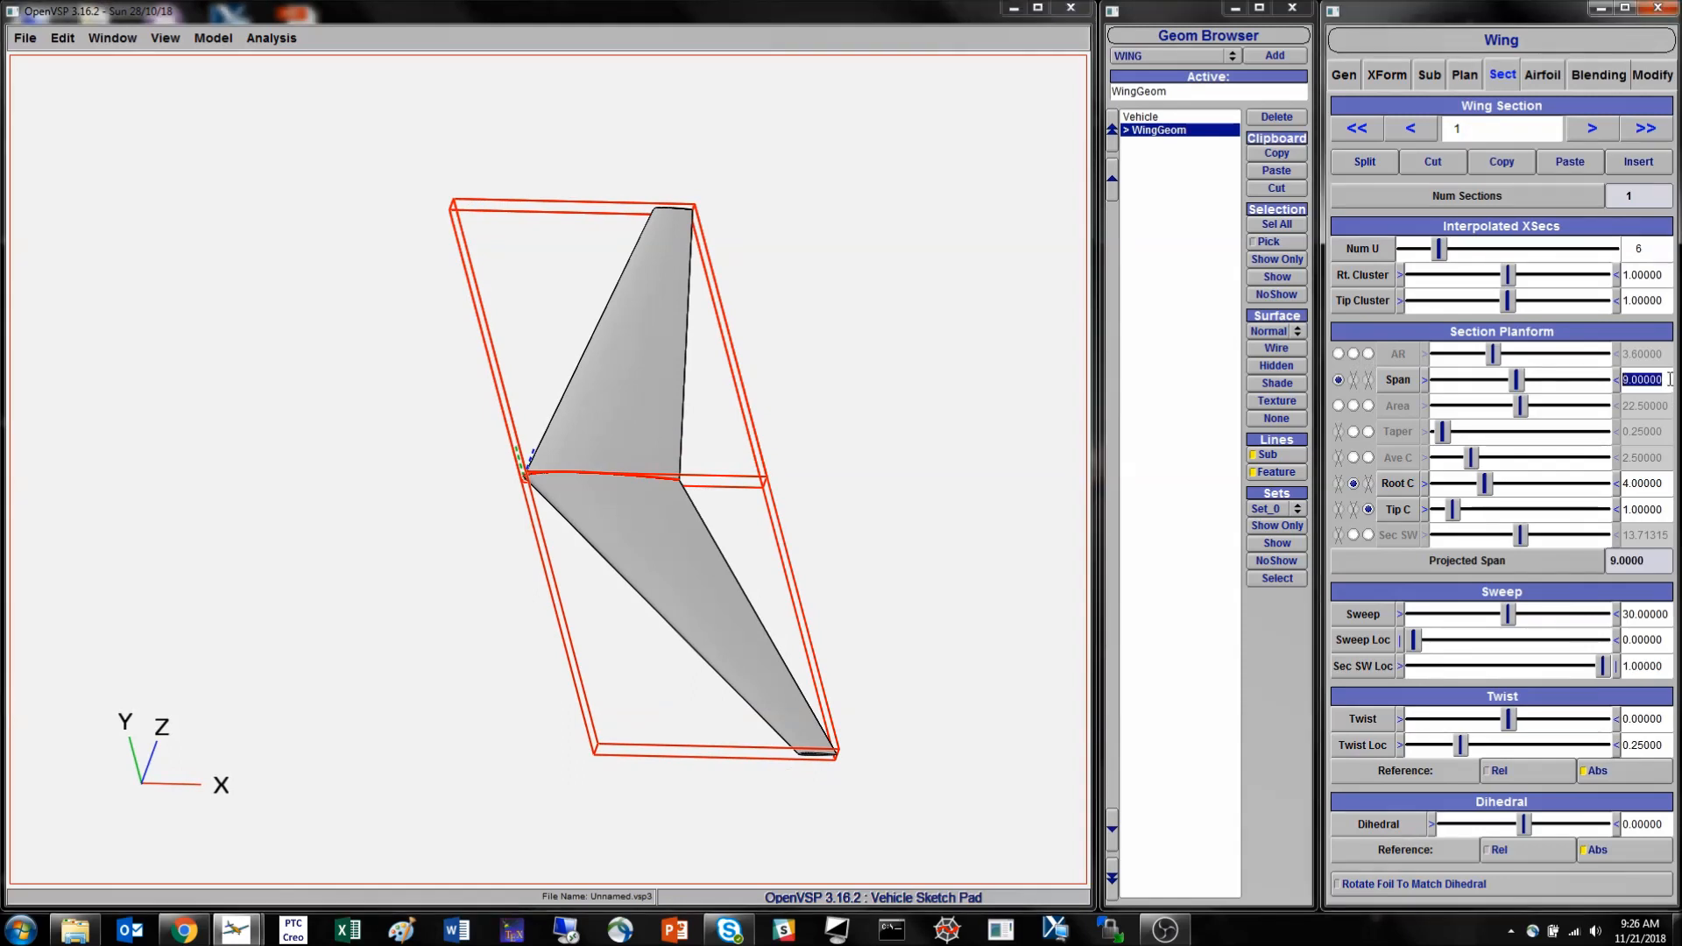
pyautogui.click(1339, 354)
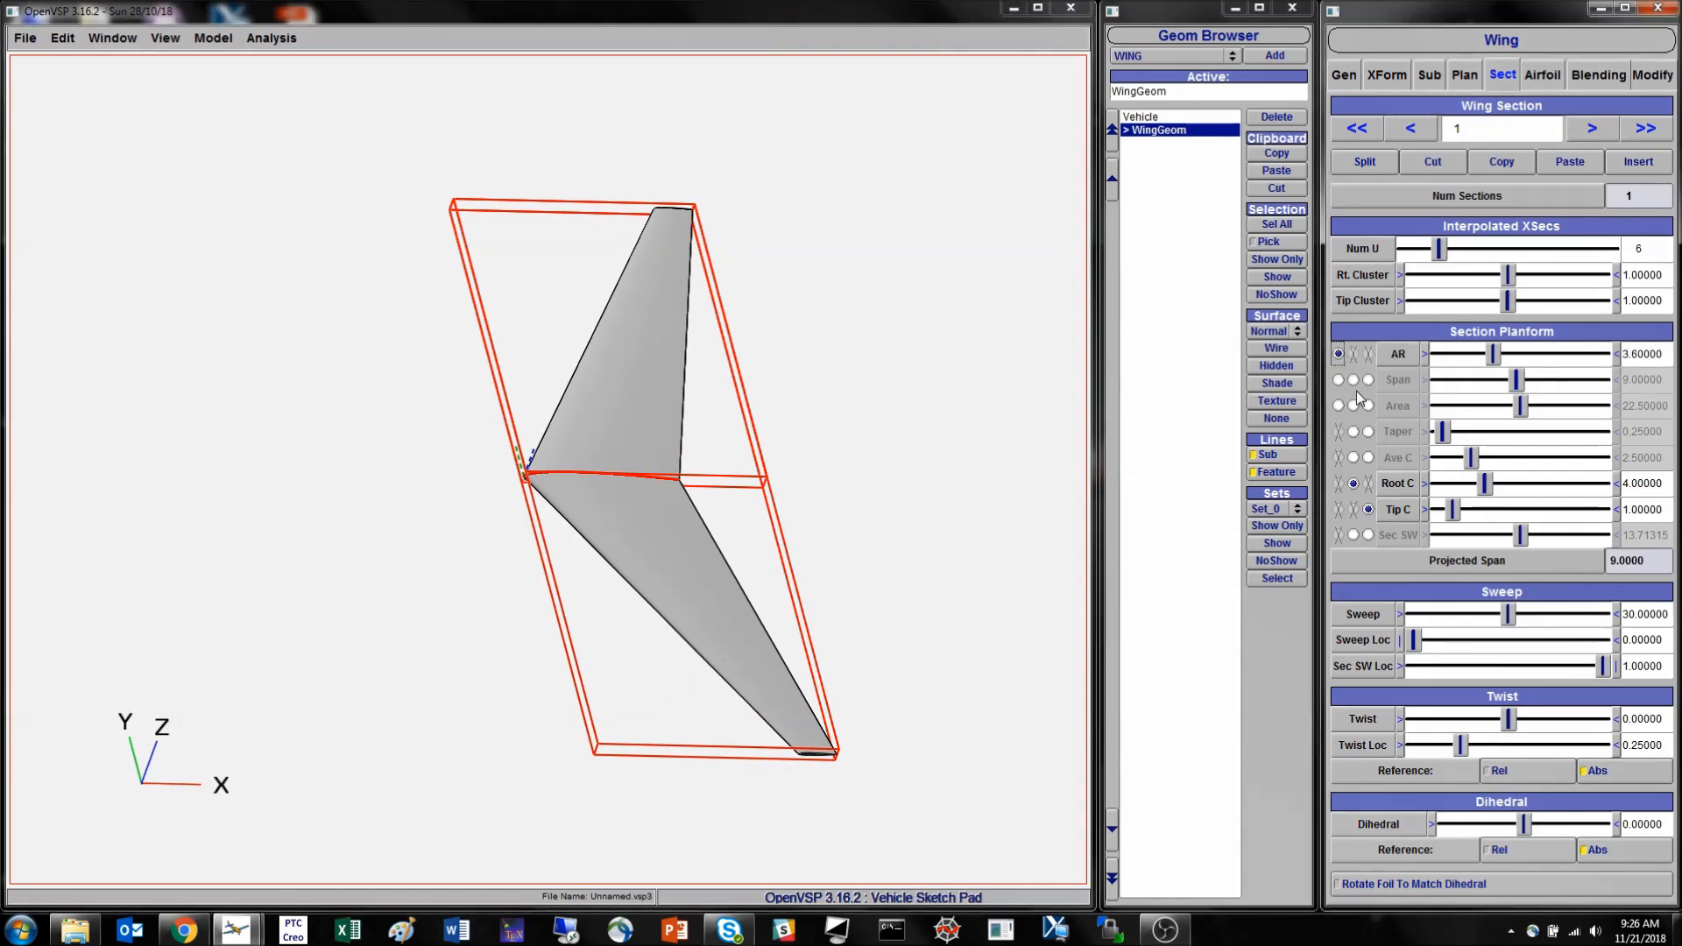
pyautogui.click(1354, 406)
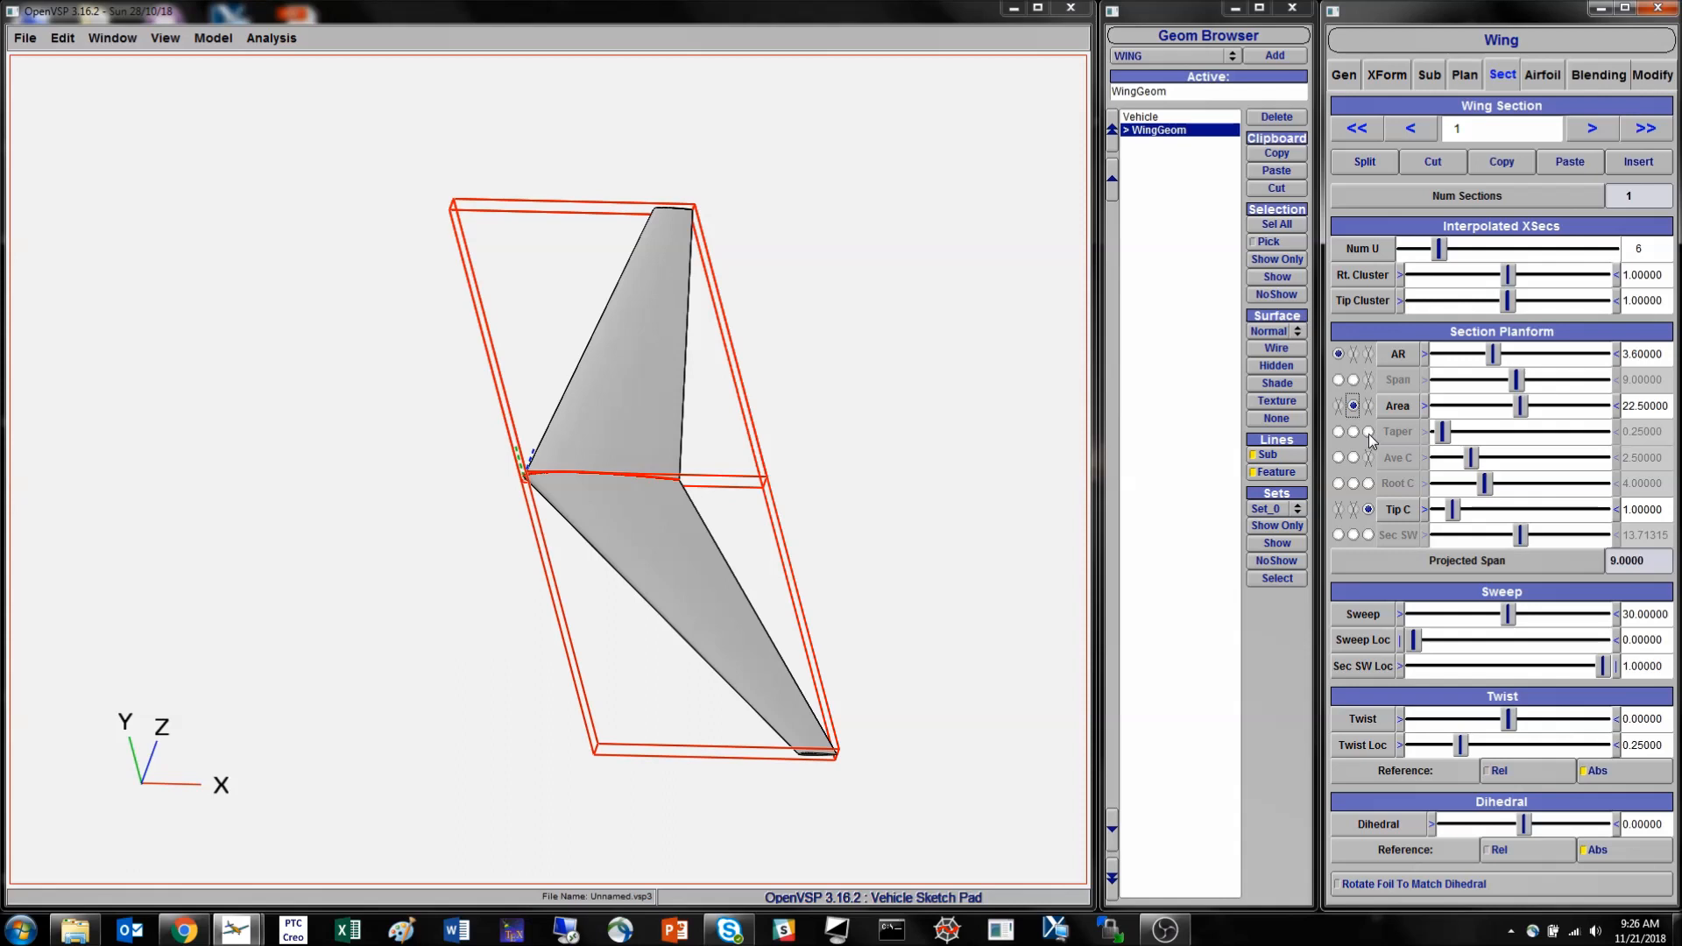
pyautogui.click(1369, 483)
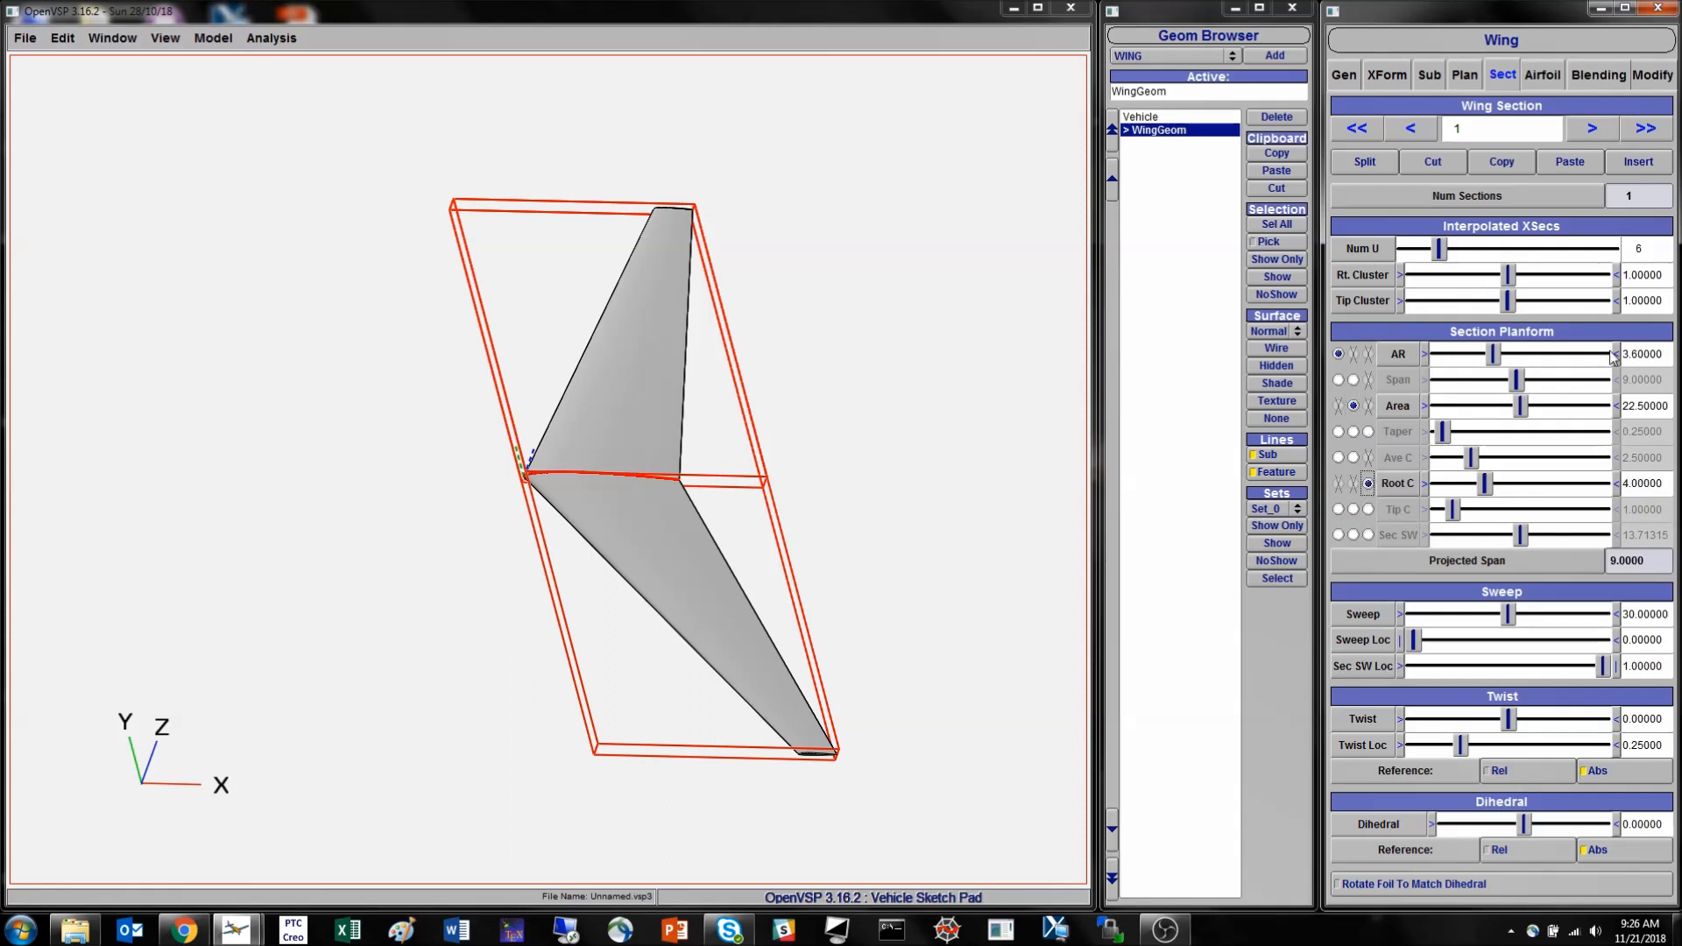
# - Set the new wing's section 1 to an aspect ratio of 5 and an area of 50
pyautogui.tripleClick(1644, 355)
pyautogui.write('5')
pyautogui.press('Return')
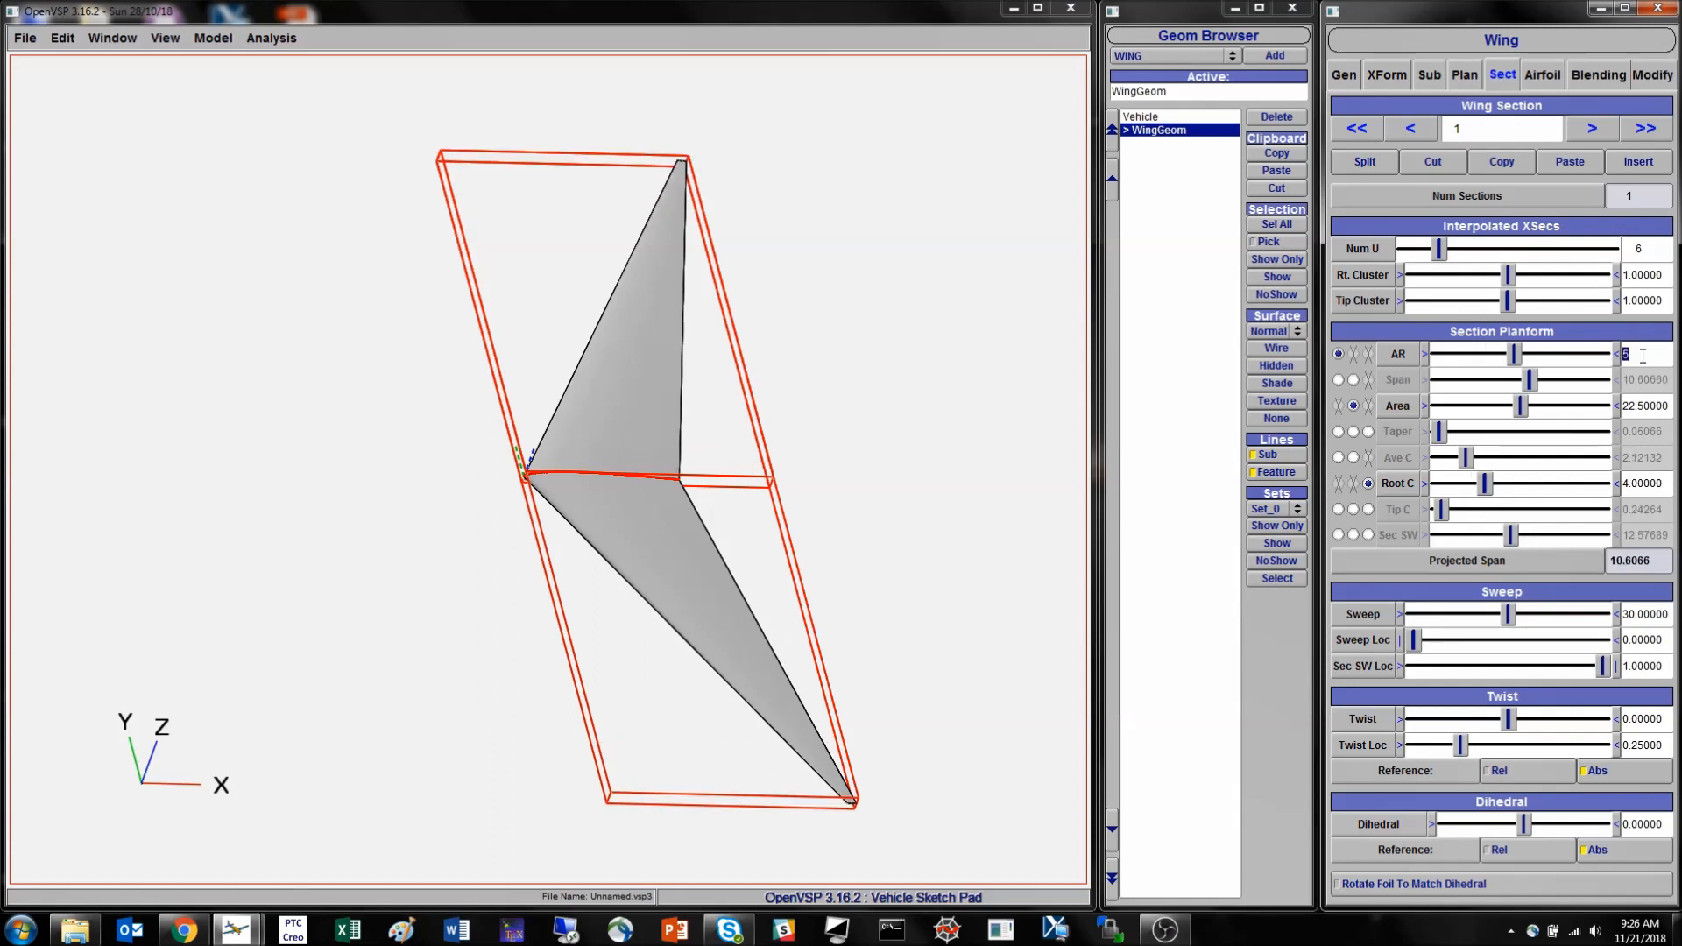
pyautogui.tripleClick(1665, 406)
pyautogui.write('50')
pyautogui.press('Return')
pyautogui.click(758, 426)
pyautogui.scroll(-3, 756, 425)
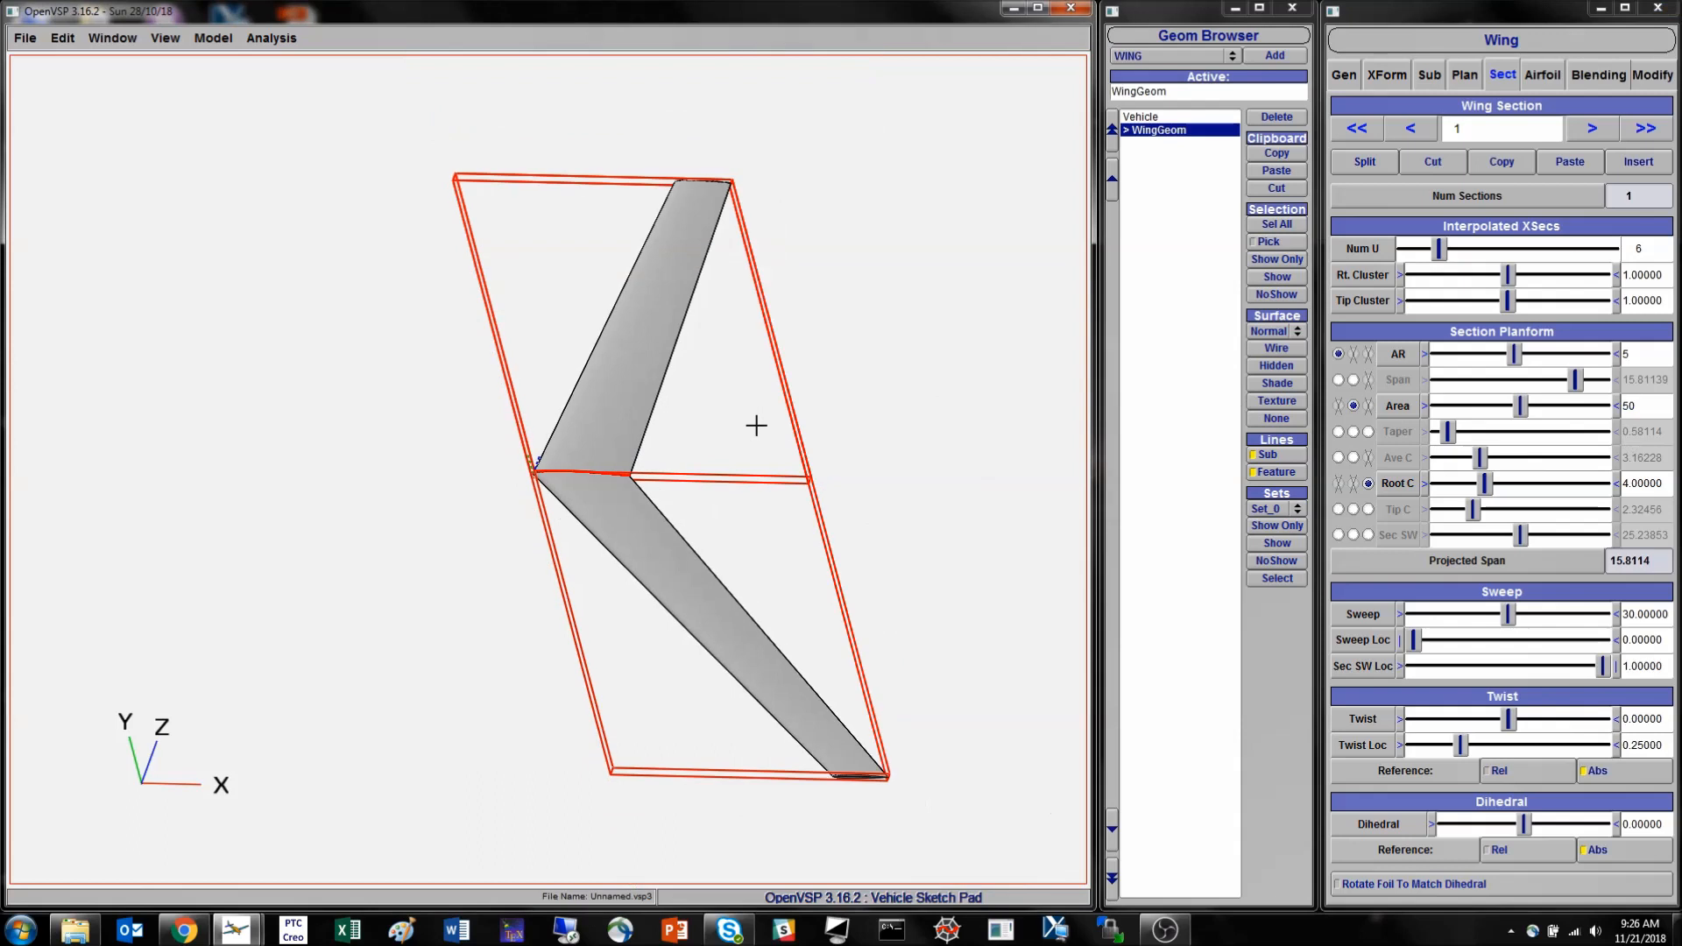
# - Set the secondary sweep location to about 0.76, and try a sweep location of 1 before returning it to 0
pyautogui.moveTo(619, 432); pyautogui.dragTo(649, 383, button='right')
pyautogui.moveTo(650, 383); pyautogui.dragTo(555, 458)
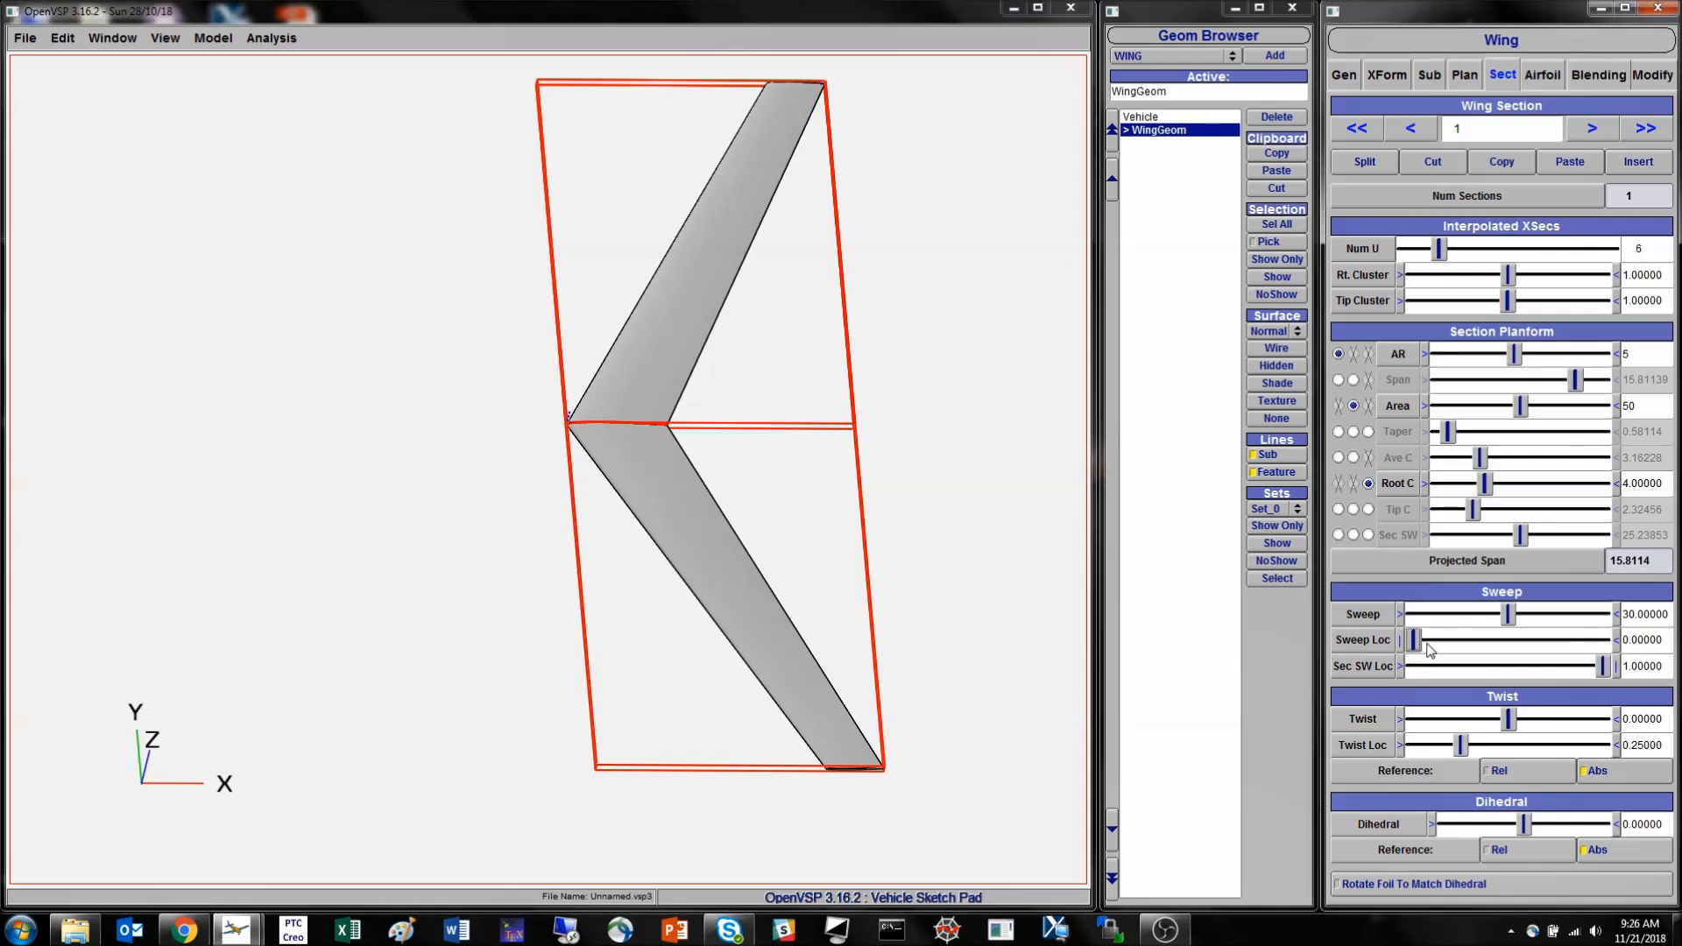
pyautogui.moveTo(1550, 643); pyautogui.dragTo(1635, 639)
pyautogui.click(1623, 642)
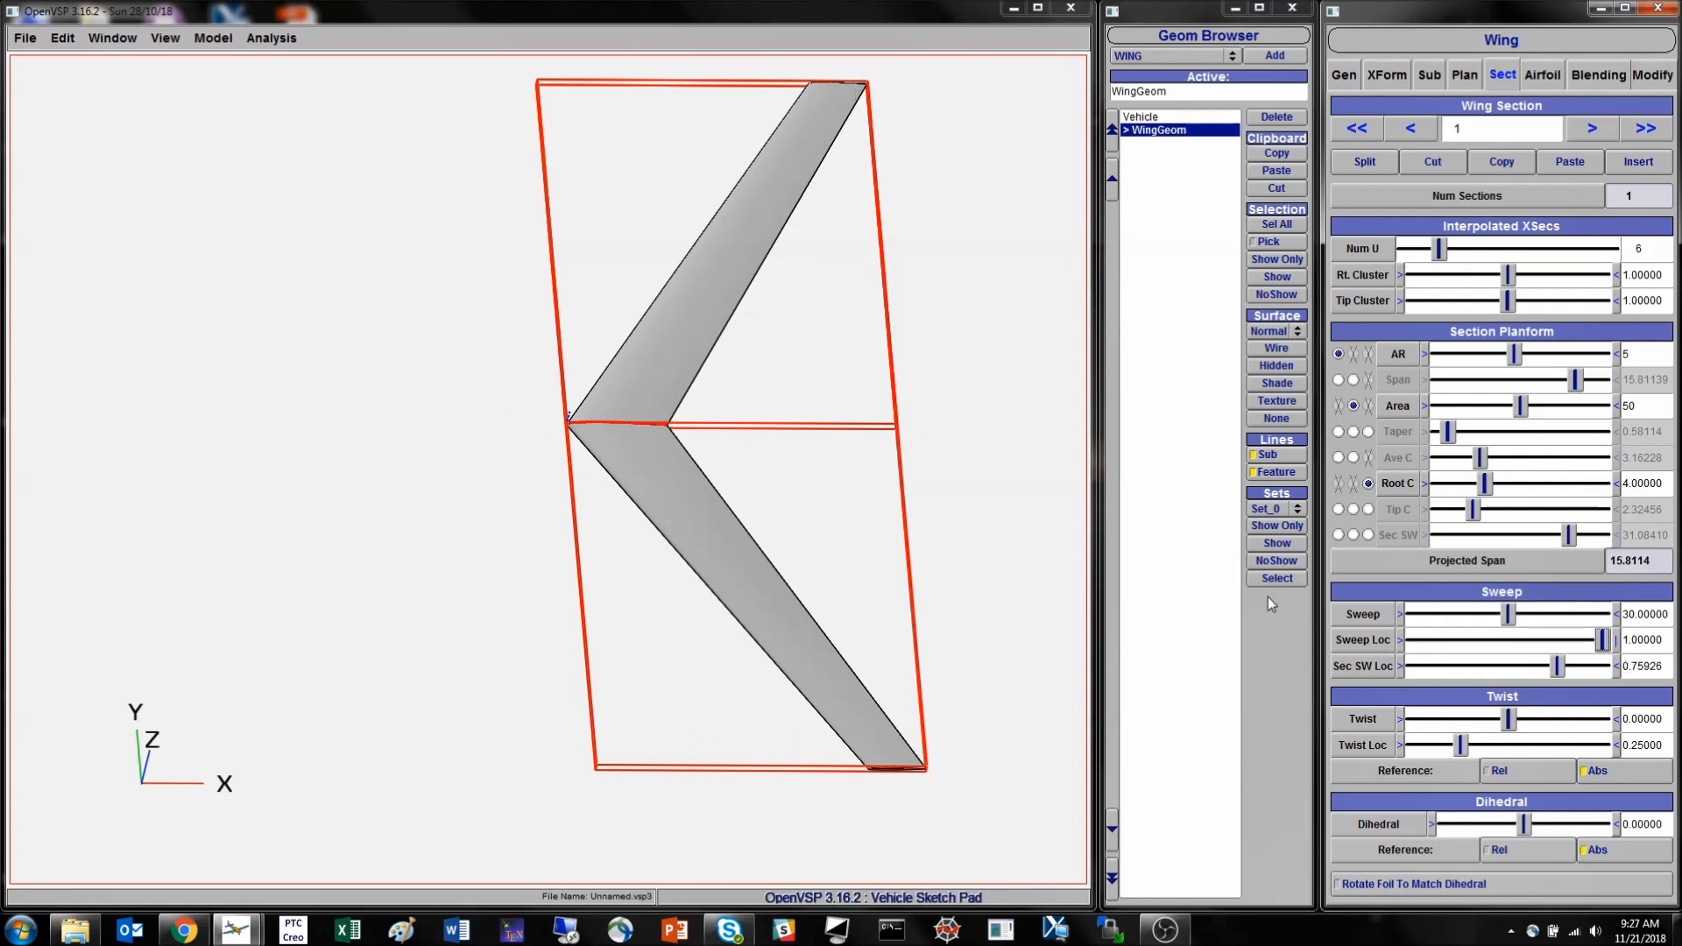
pyautogui.moveTo(1592, 643); pyautogui.dragTo(1408, 648)
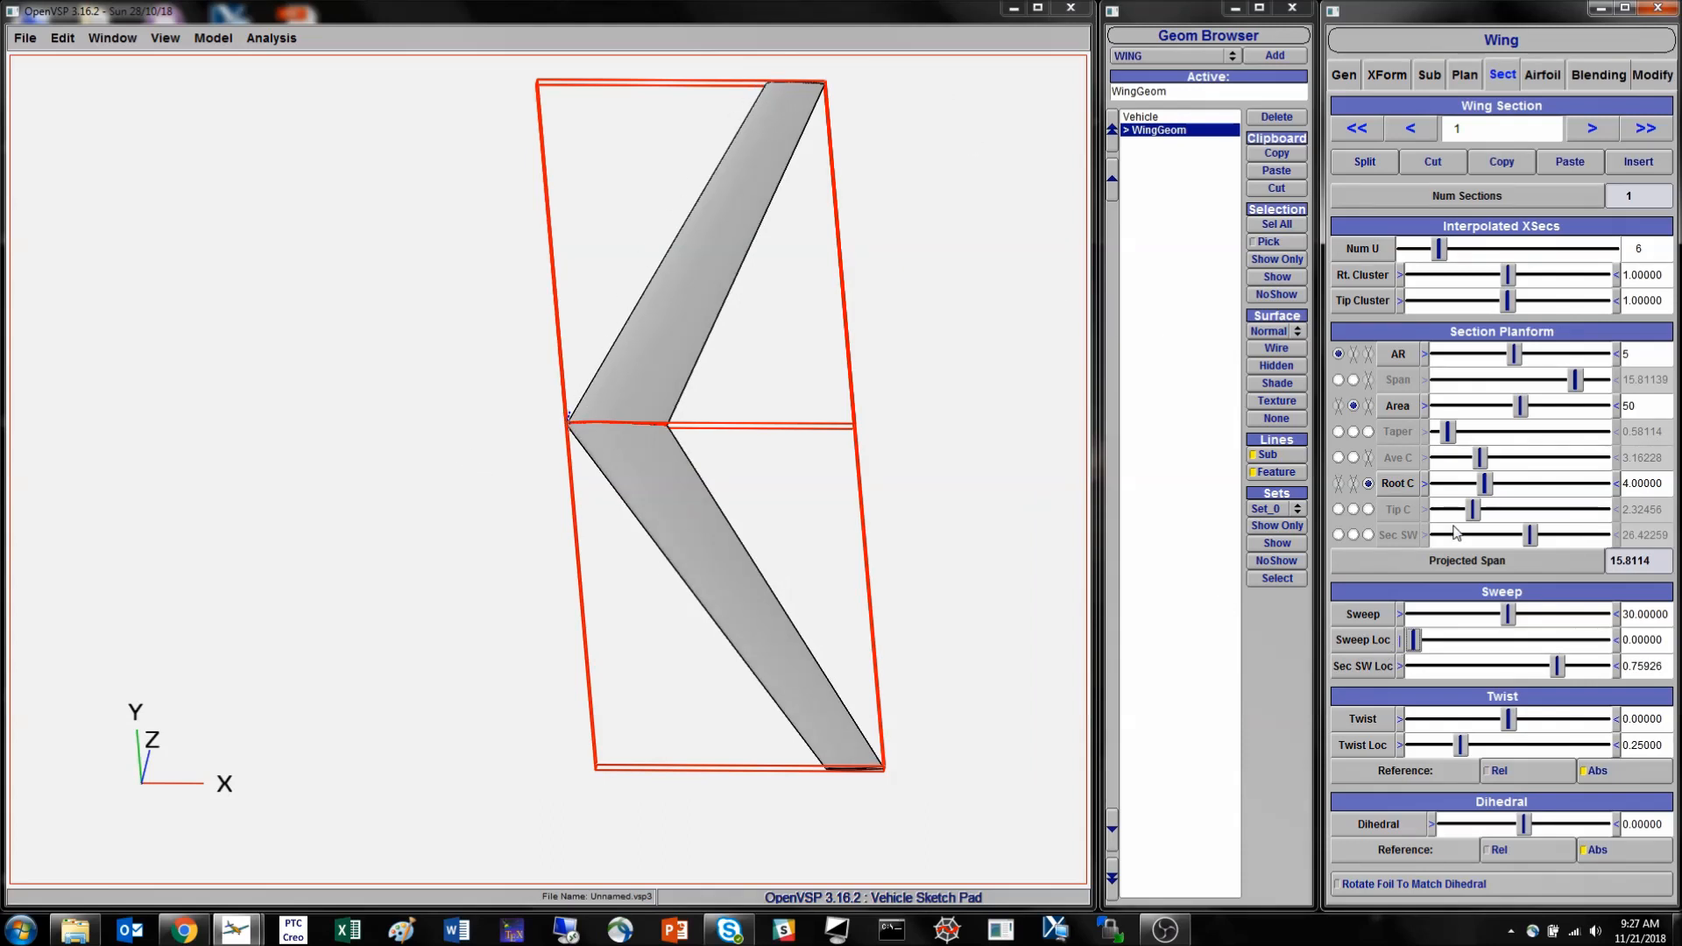
# - Set section 1's sweep angle to 0 and inspect the unswept leading edge
pyautogui.doubleClick(1650, 616)
pyautogui.write('0')
pyautogui.press('Return')
pyautogui.moveTo(657, 555); pyautogui.dragTo(660, 422)
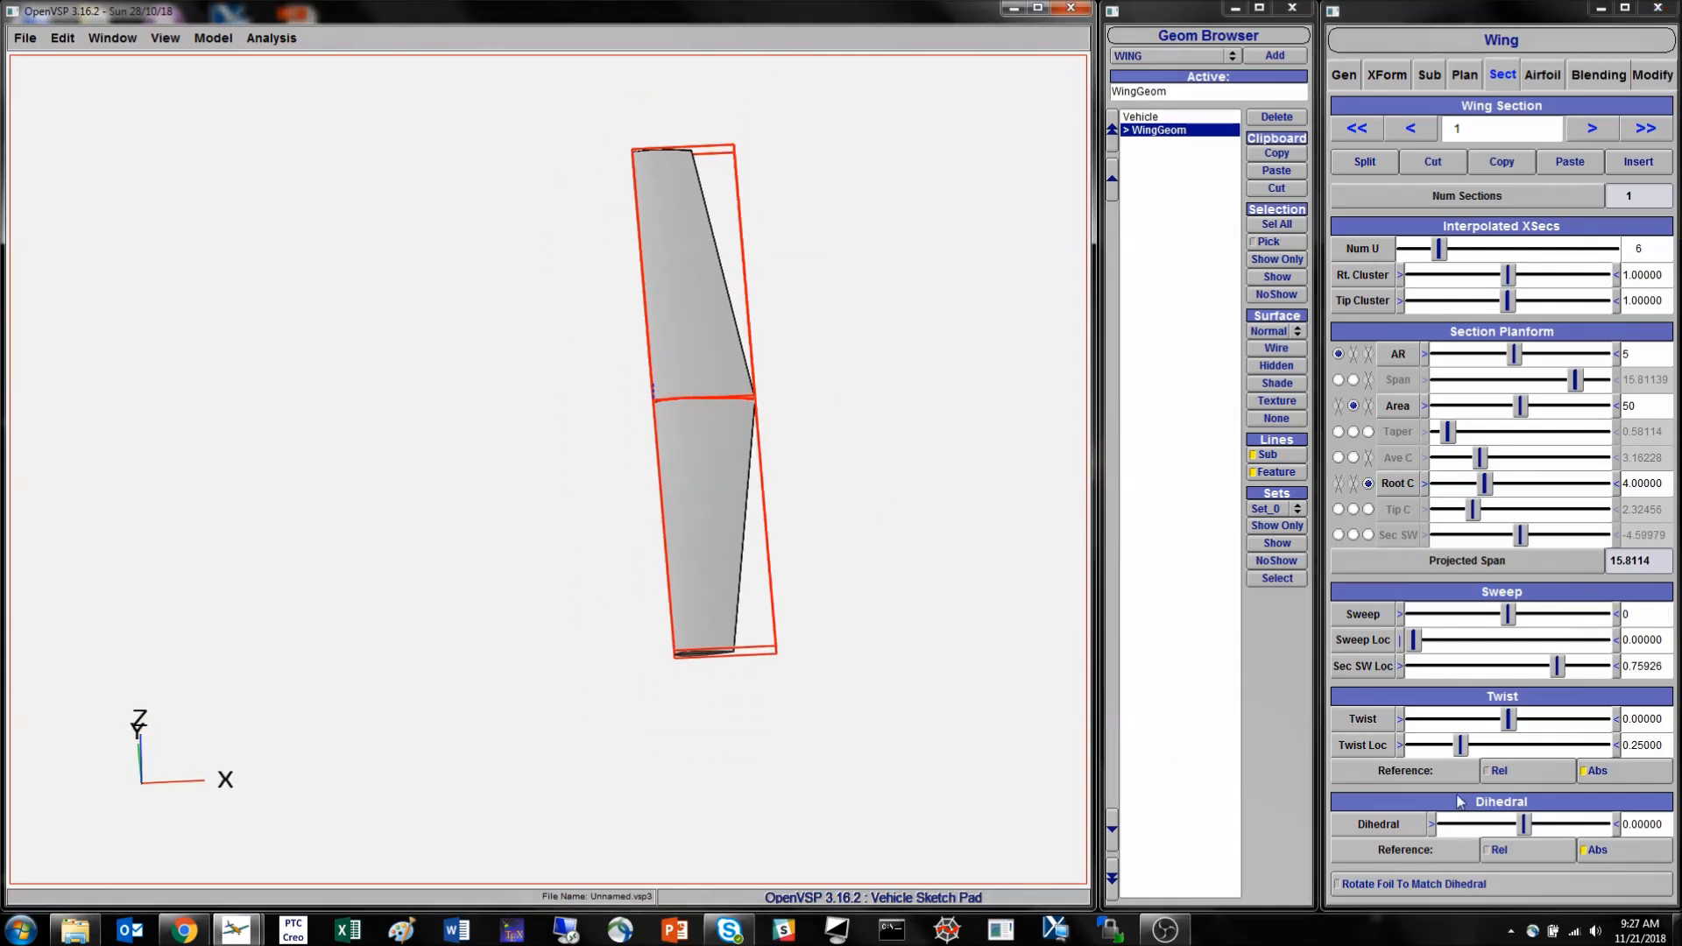
# - Set section 1's sweep location to 0.25 so that the sweep applies at the quarter chord
pyautogui.moveTo(1417, 642)
pyautogui.mouseDown()
pyautogui.moveTo(1603, 641)
pyautogui.moveTo(1389, 639)
pyautogui.mouseUp()
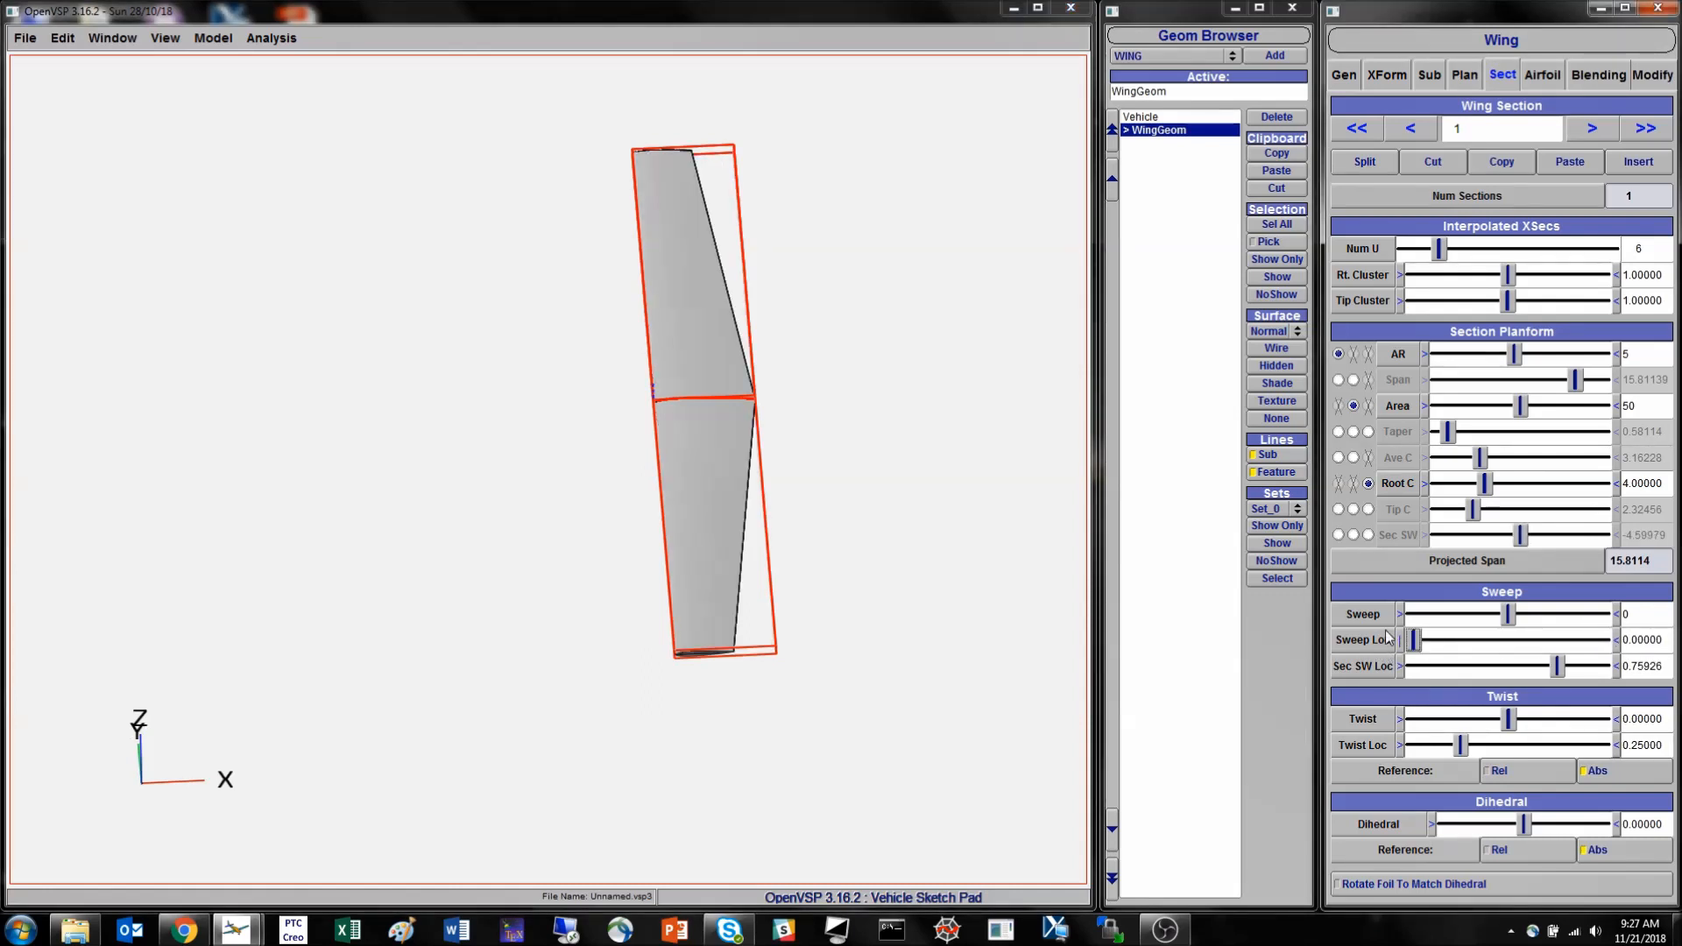
pyautogui.doubleClick(1648, 639)
pyautogui.press('BackSpace')
pyautogui.write('.25')
pyautogui.press('Return')
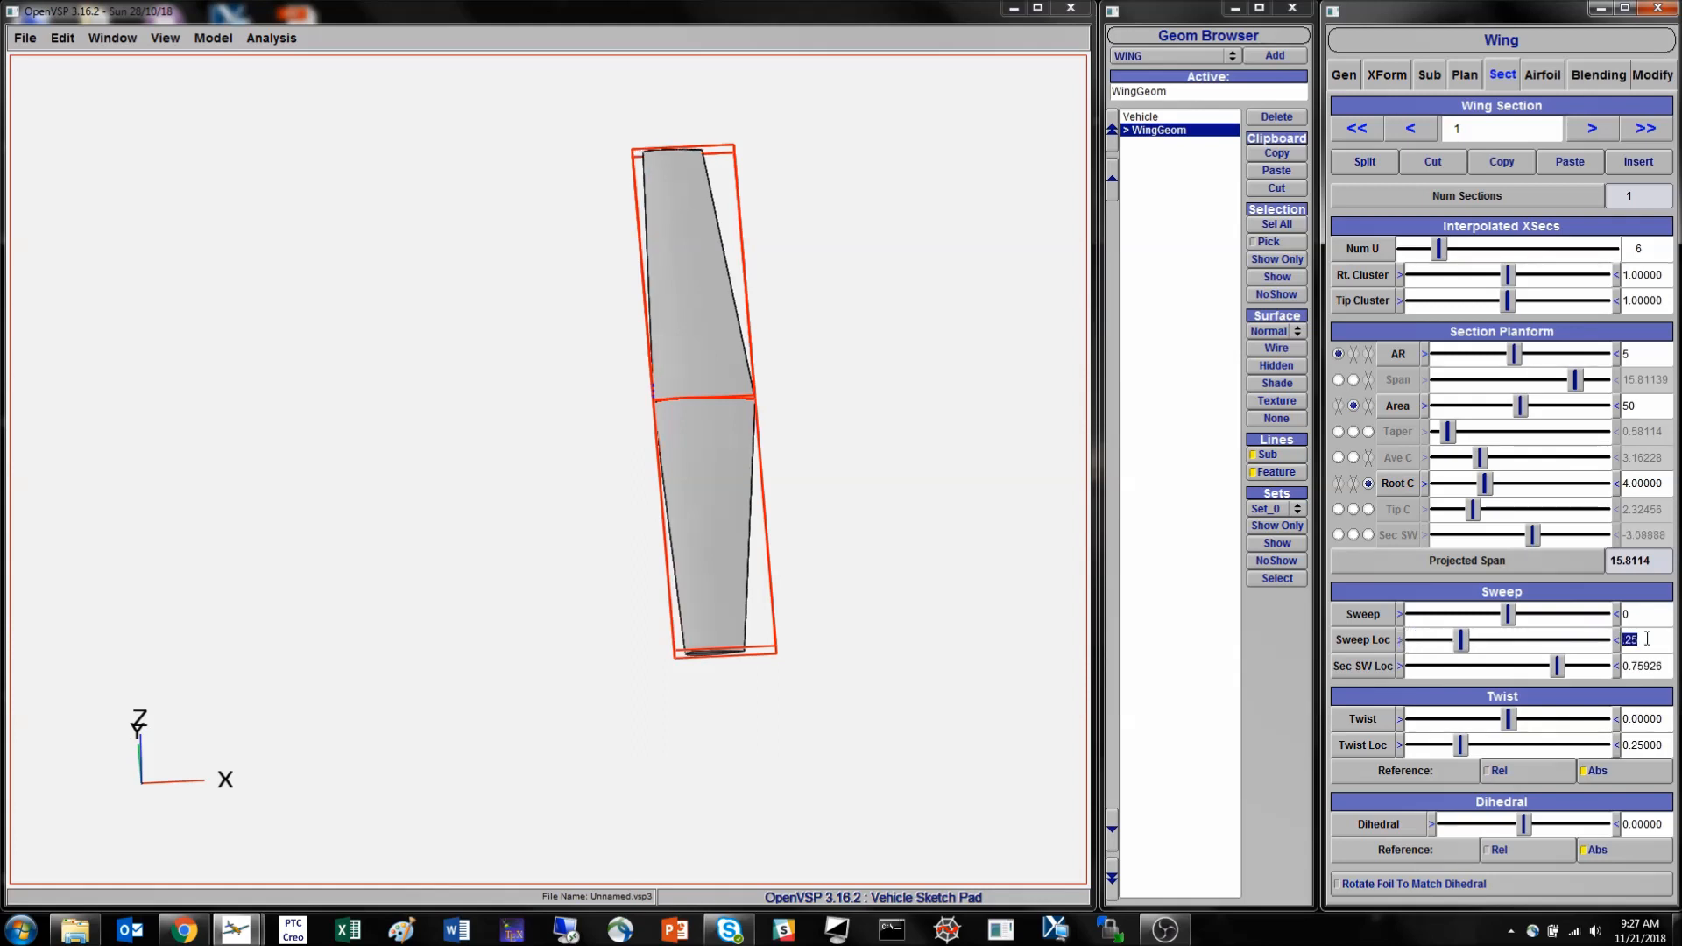
# - Vary section 1's root chord, ending at about 9.06, and check the wing's total planform values
pyautogui.moveTo(832, 585); pyautogui.dragTo(719, 403)
pyautogui.moveTo(718, 526); pyautogui.dragTo(1038, 488)
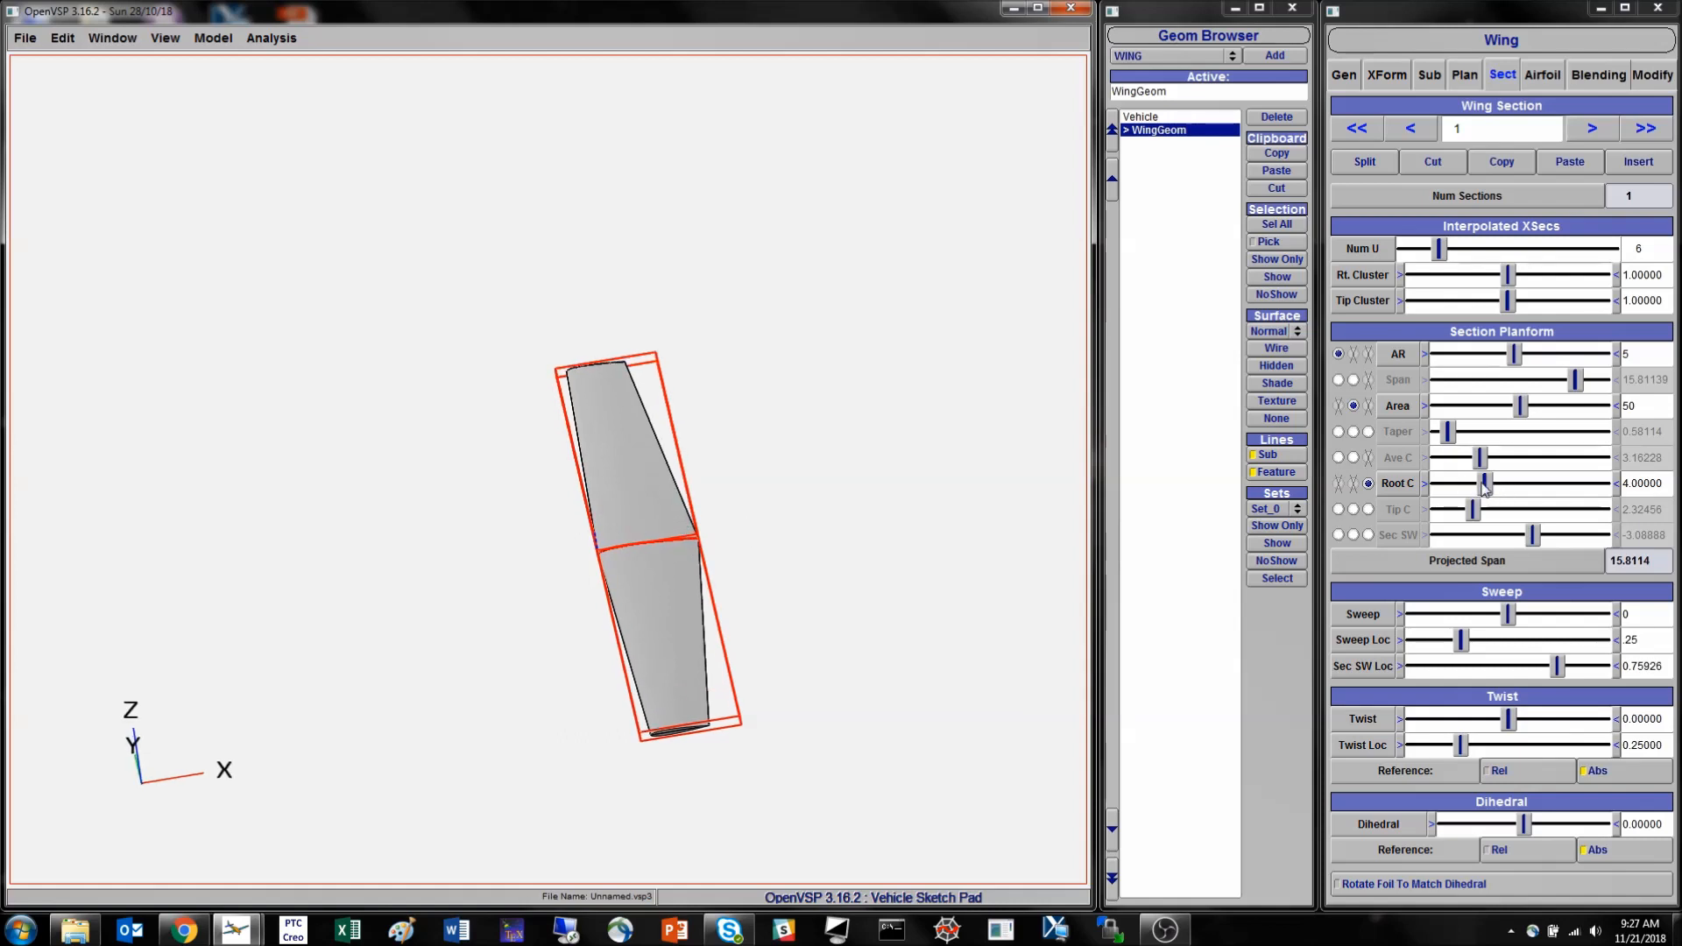
pyautogui.moveTo(1487, 484); pyautogui.dragTo(1543, 488)
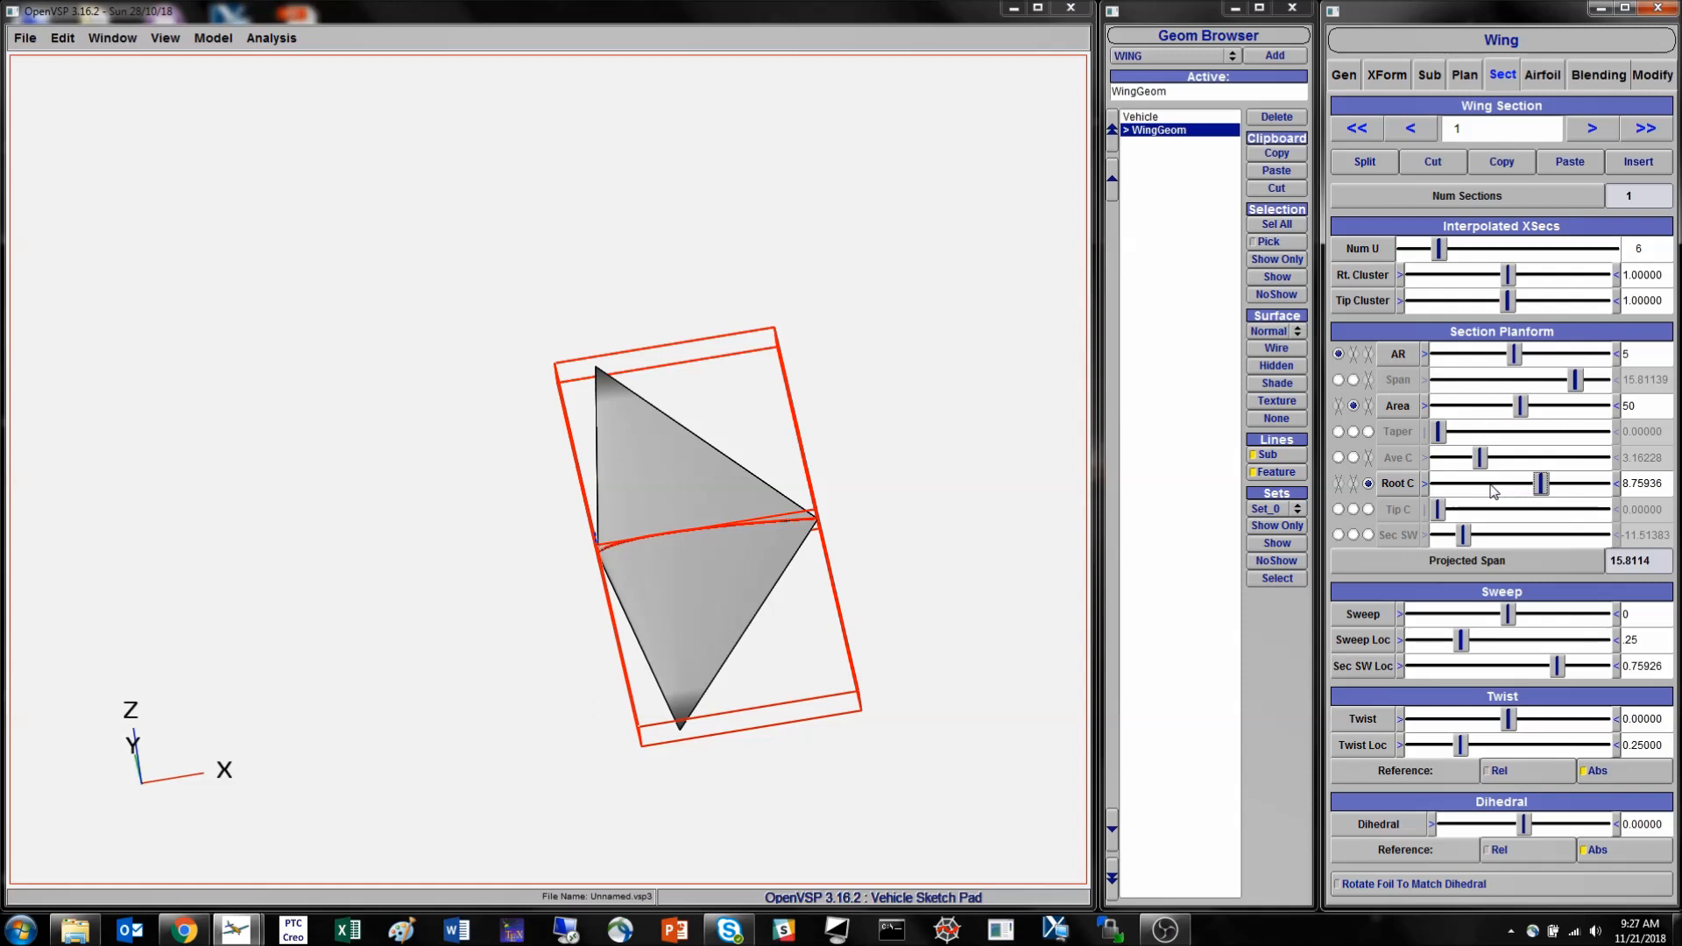
pyautogui.moveTo(1457, 487); pyautogui.dragTo(1544, 488)
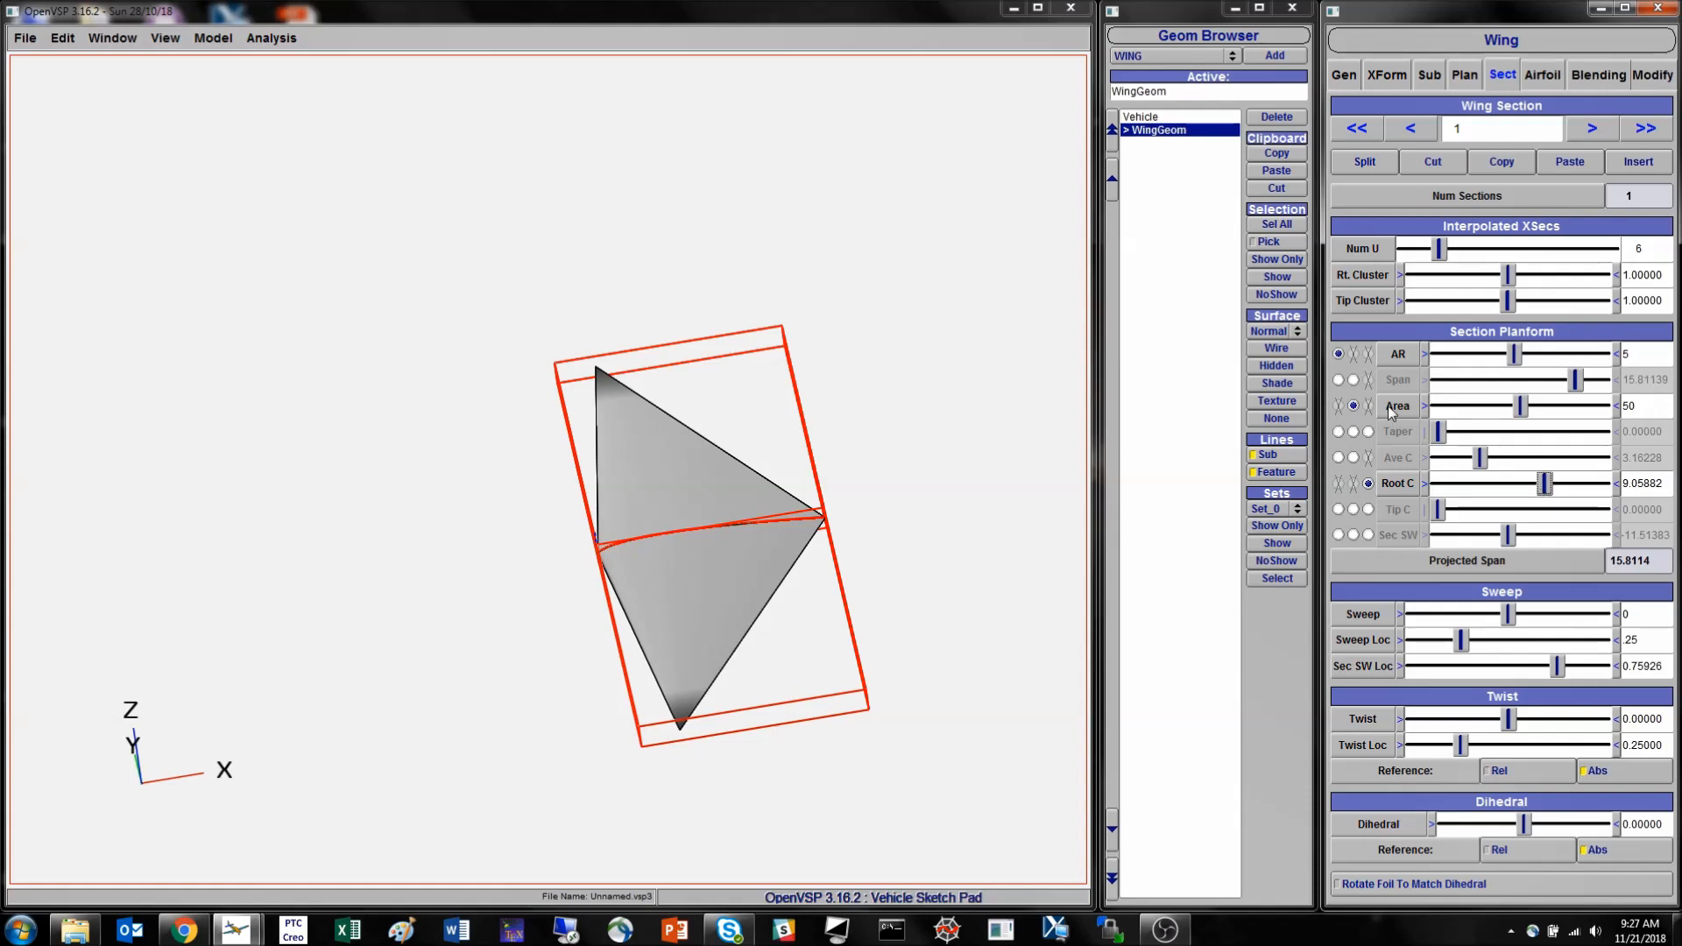
pyautogui.click(1475, 77)
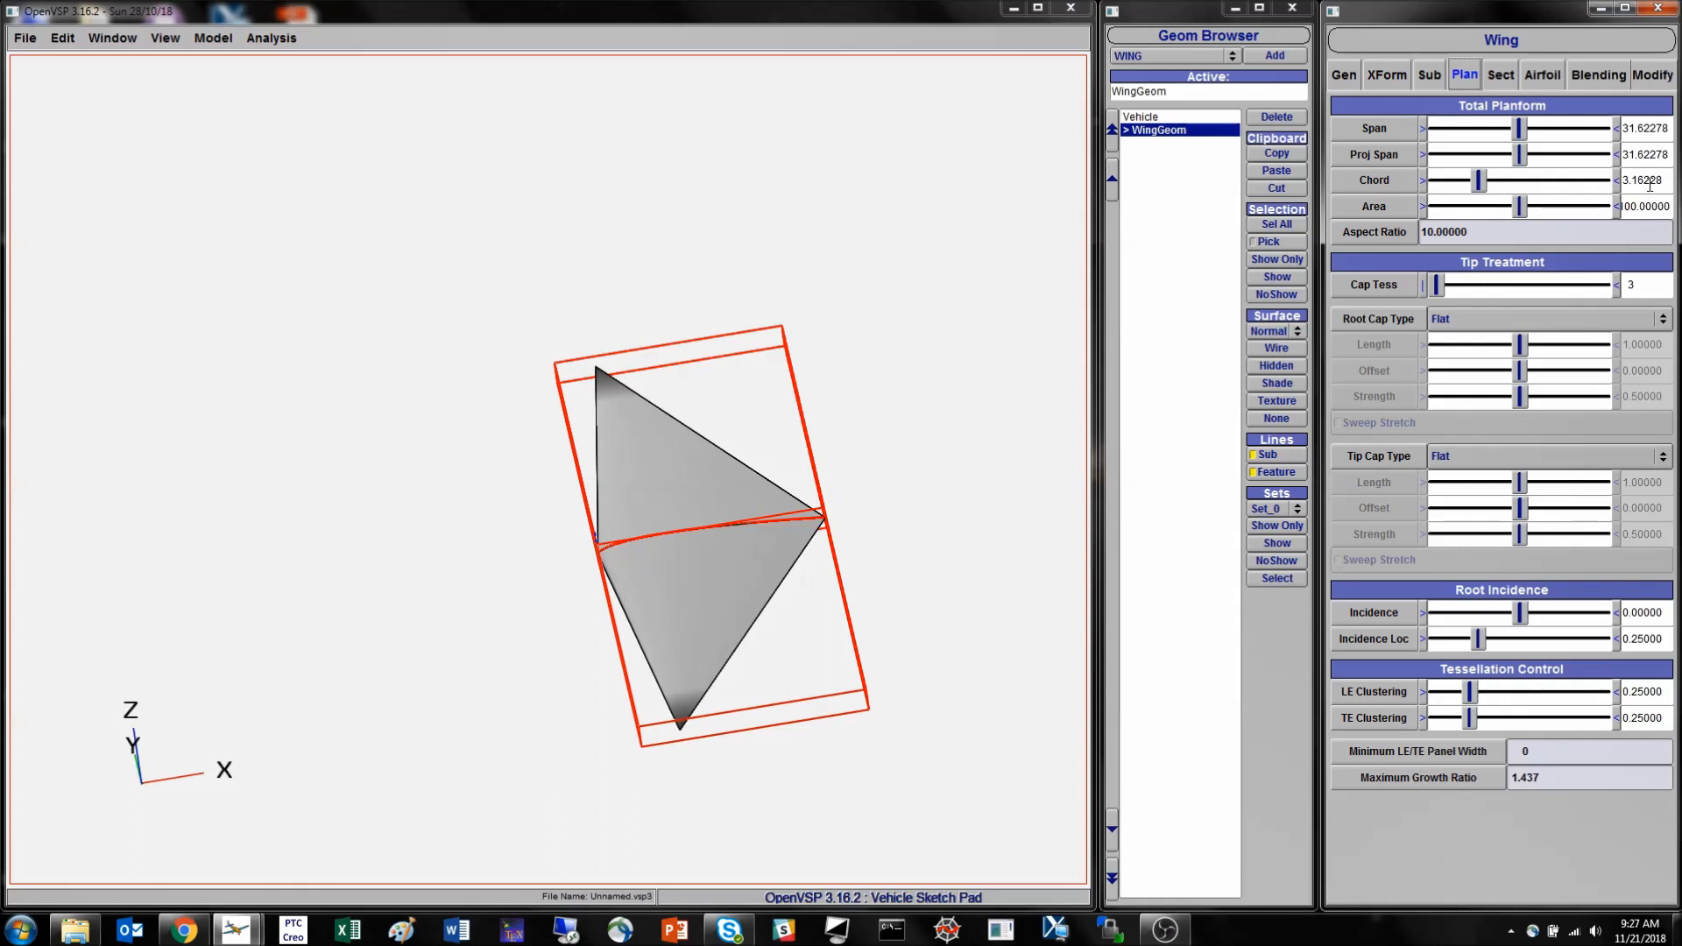
# - Lower section 1's root chord to about 2.84, and replace it as a planform driver with a taper of 0.5
pyautogui.click(1503, 77)
pyautogui.moveTo(1545, 483); pyautogui.dragTo(1466, 492)
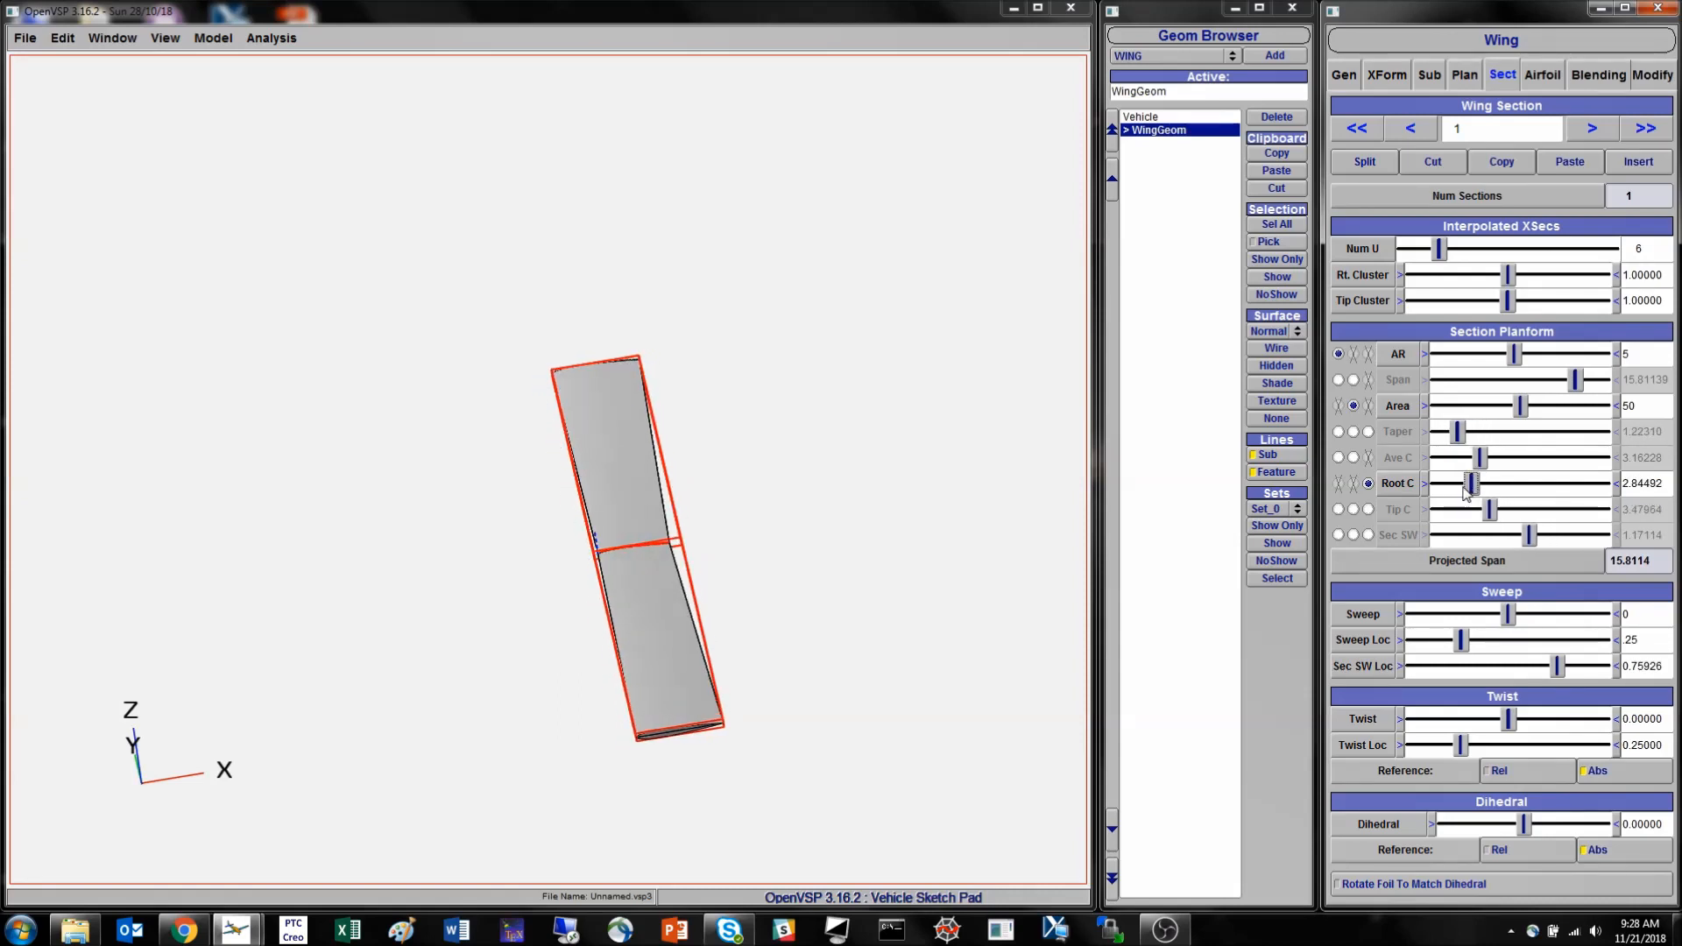
pyautogui.click(1369, 432)
pyautogui.moveTo(1457, 432); pyautogui.dragTo(1448, 438)
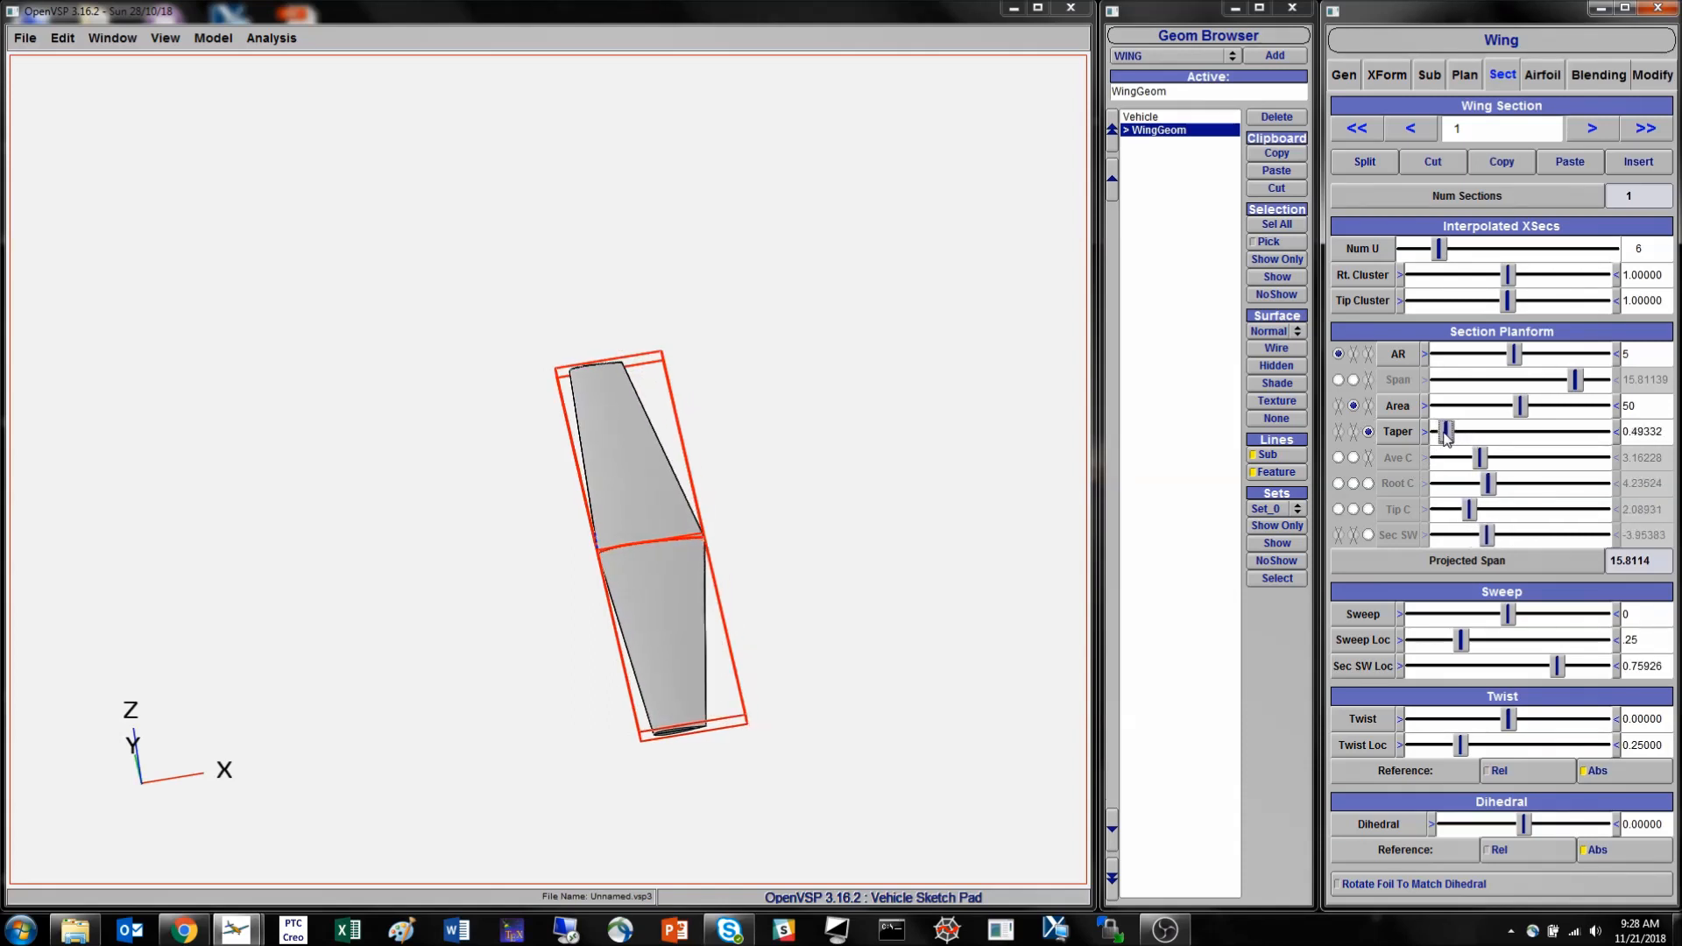
pyautogui.doubleClick(1657, 432)
pyautogui.press('BackSpace')
pyautogui.press('Return')
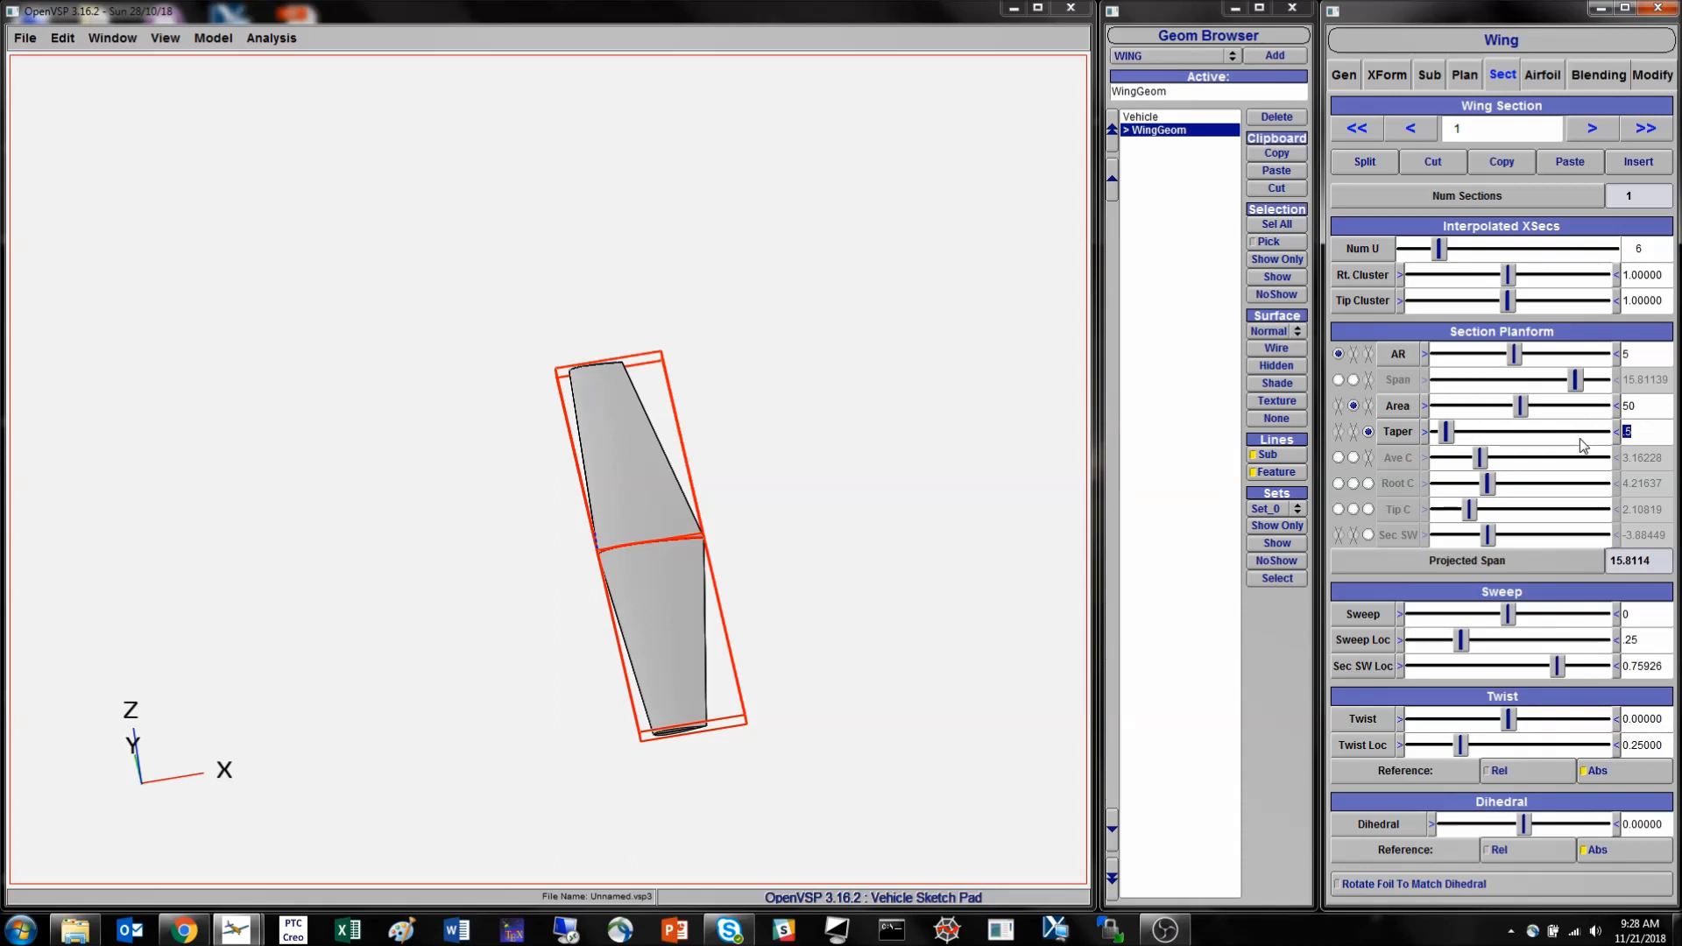
# - Vary section 1's dihedral in the front view through about 5.78 and -7.33 degrees, and leave it at 2
pyautogui.moveTo(517, 546); pyautogui.dragTo(665, 576)
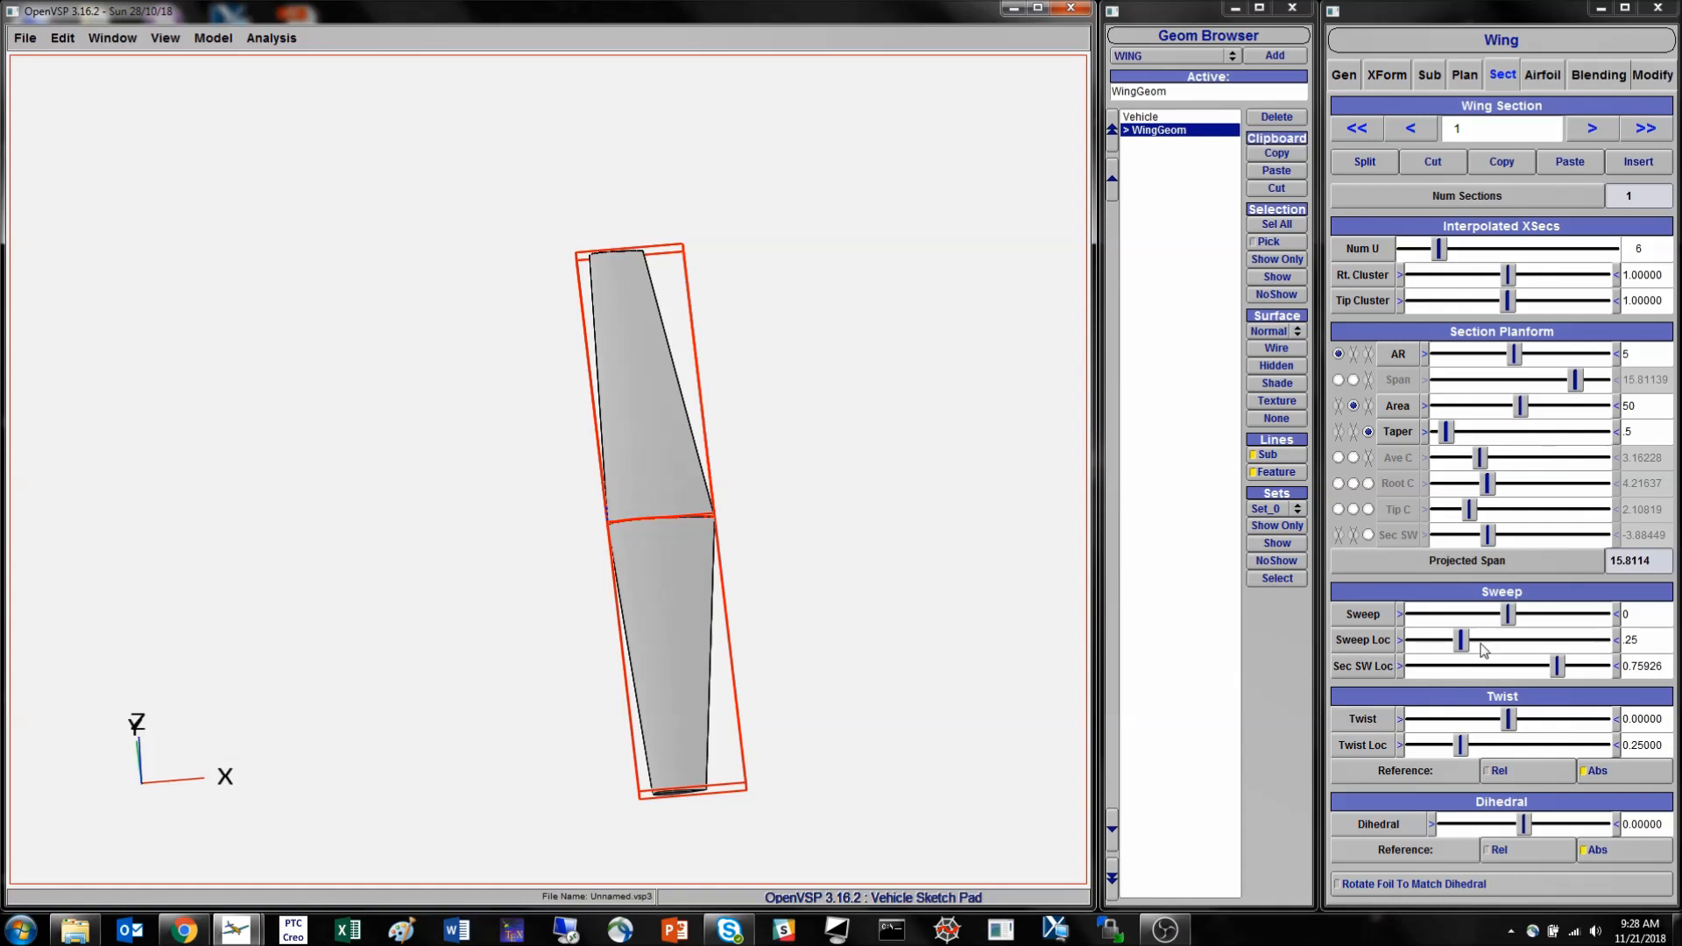
pyautogui.moveTo(635, 547); pyautogui.dragTo(756, 487)
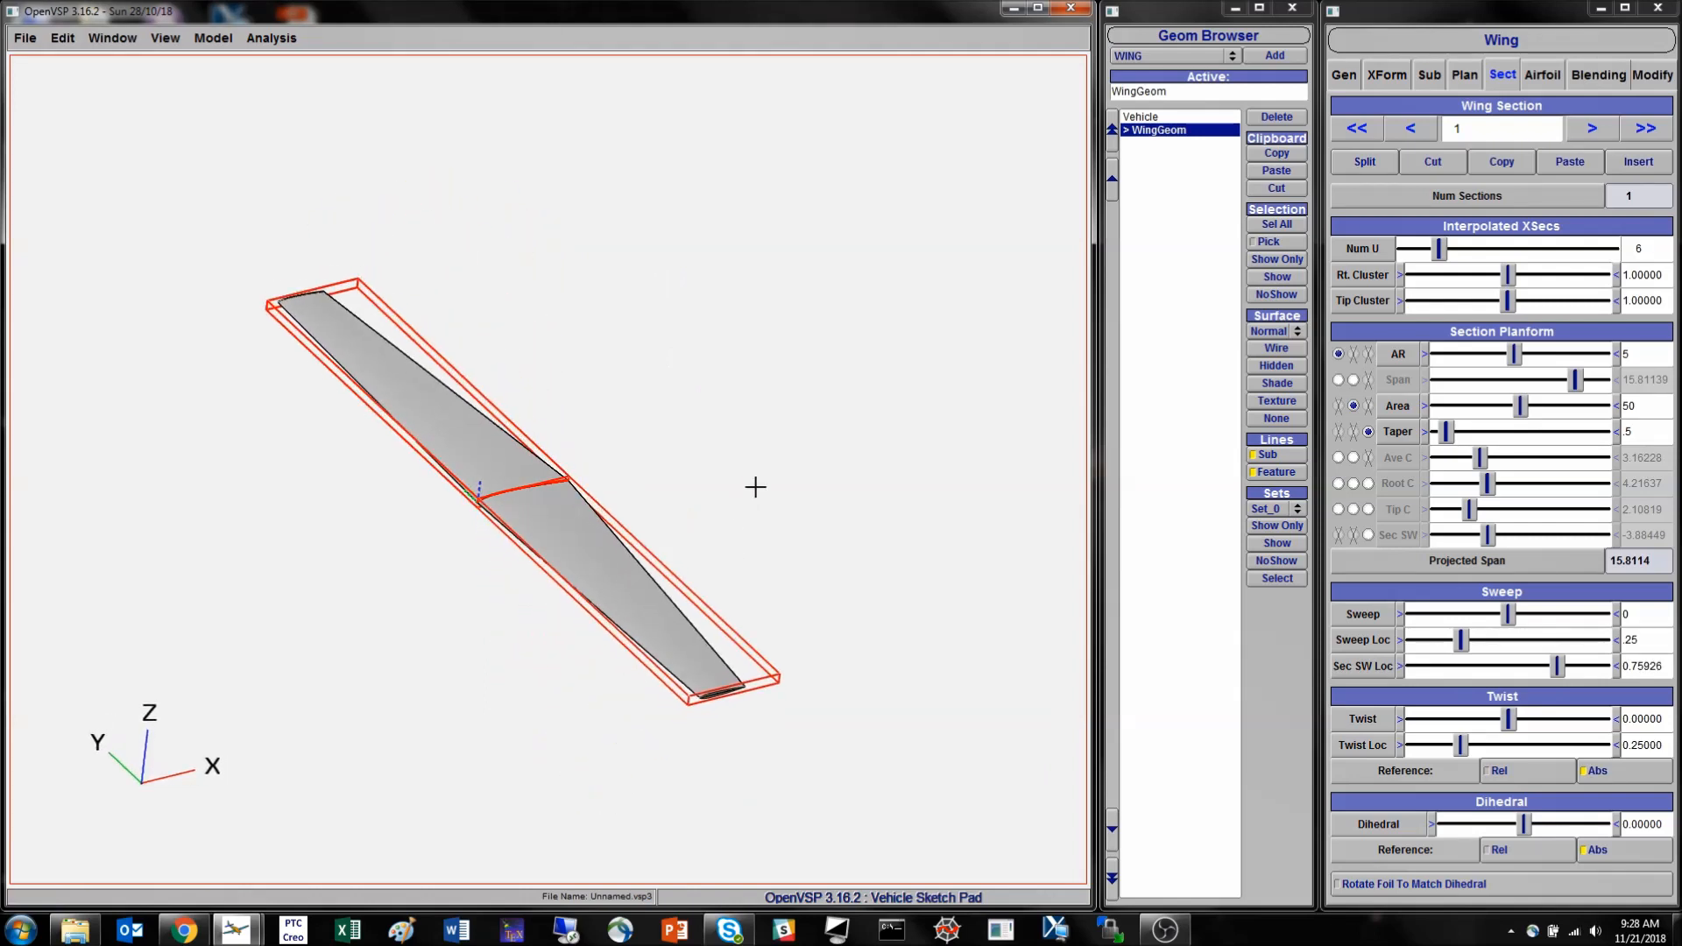
pyautogui.press('F6')
pyautogui.scroll(3, 517, 498)
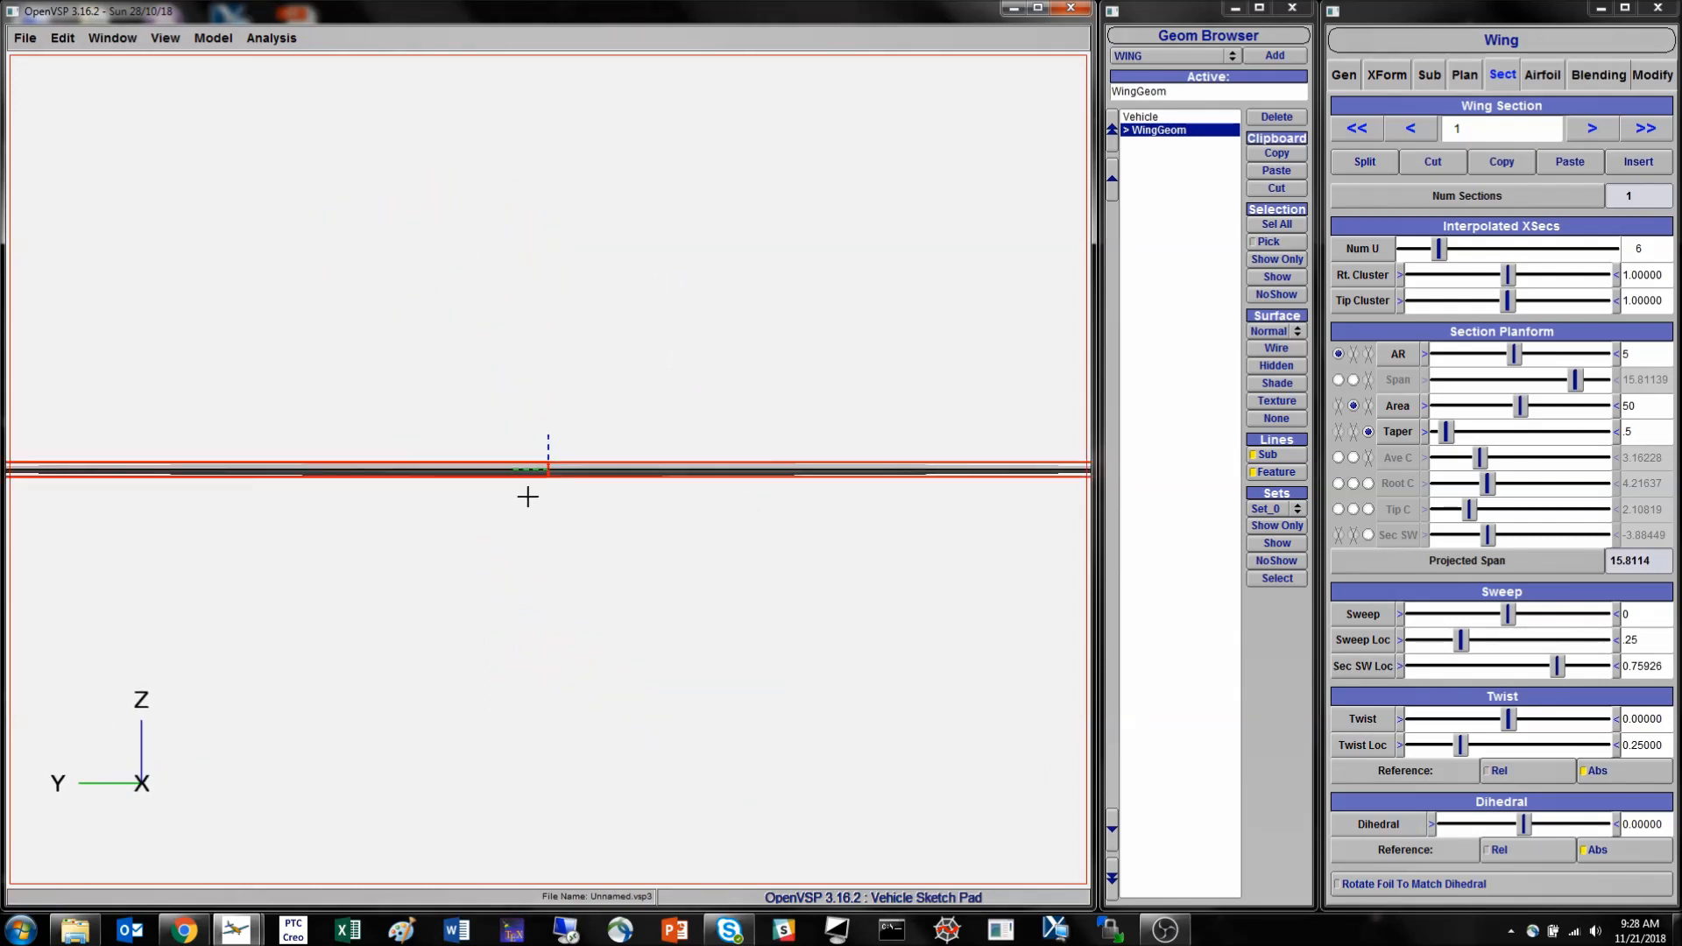
pyautogui.scroll(-2, 548, 497)
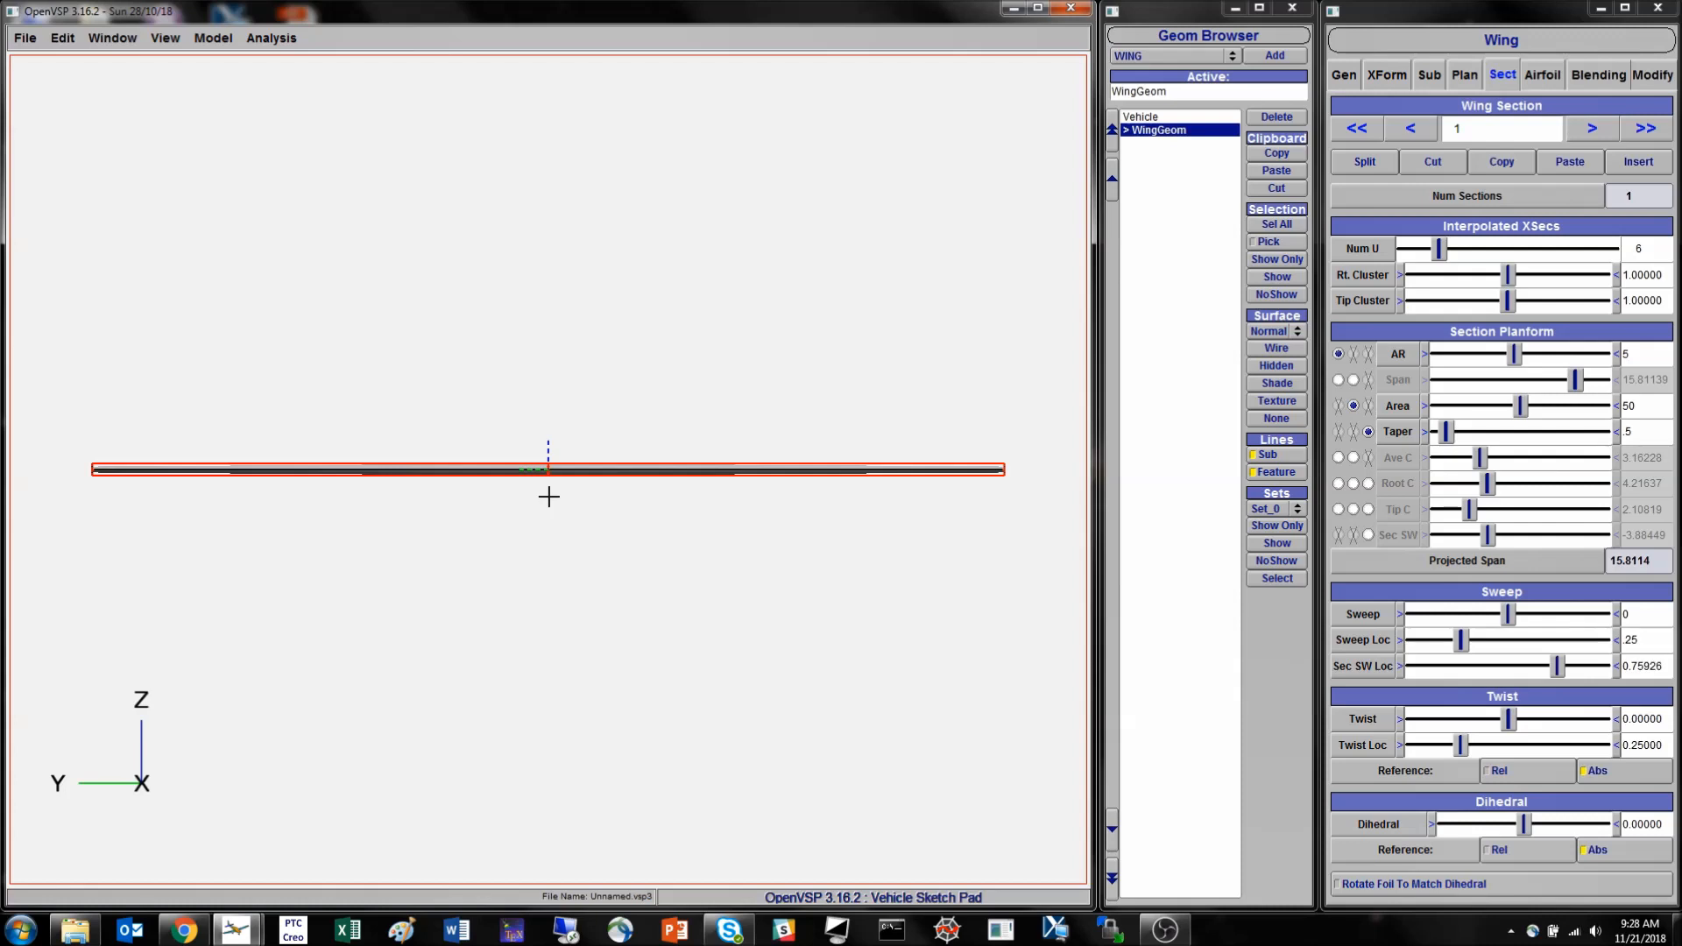
pyautogui.moveTo(1525, 823); pyautogui.dragTo(1571, 828)
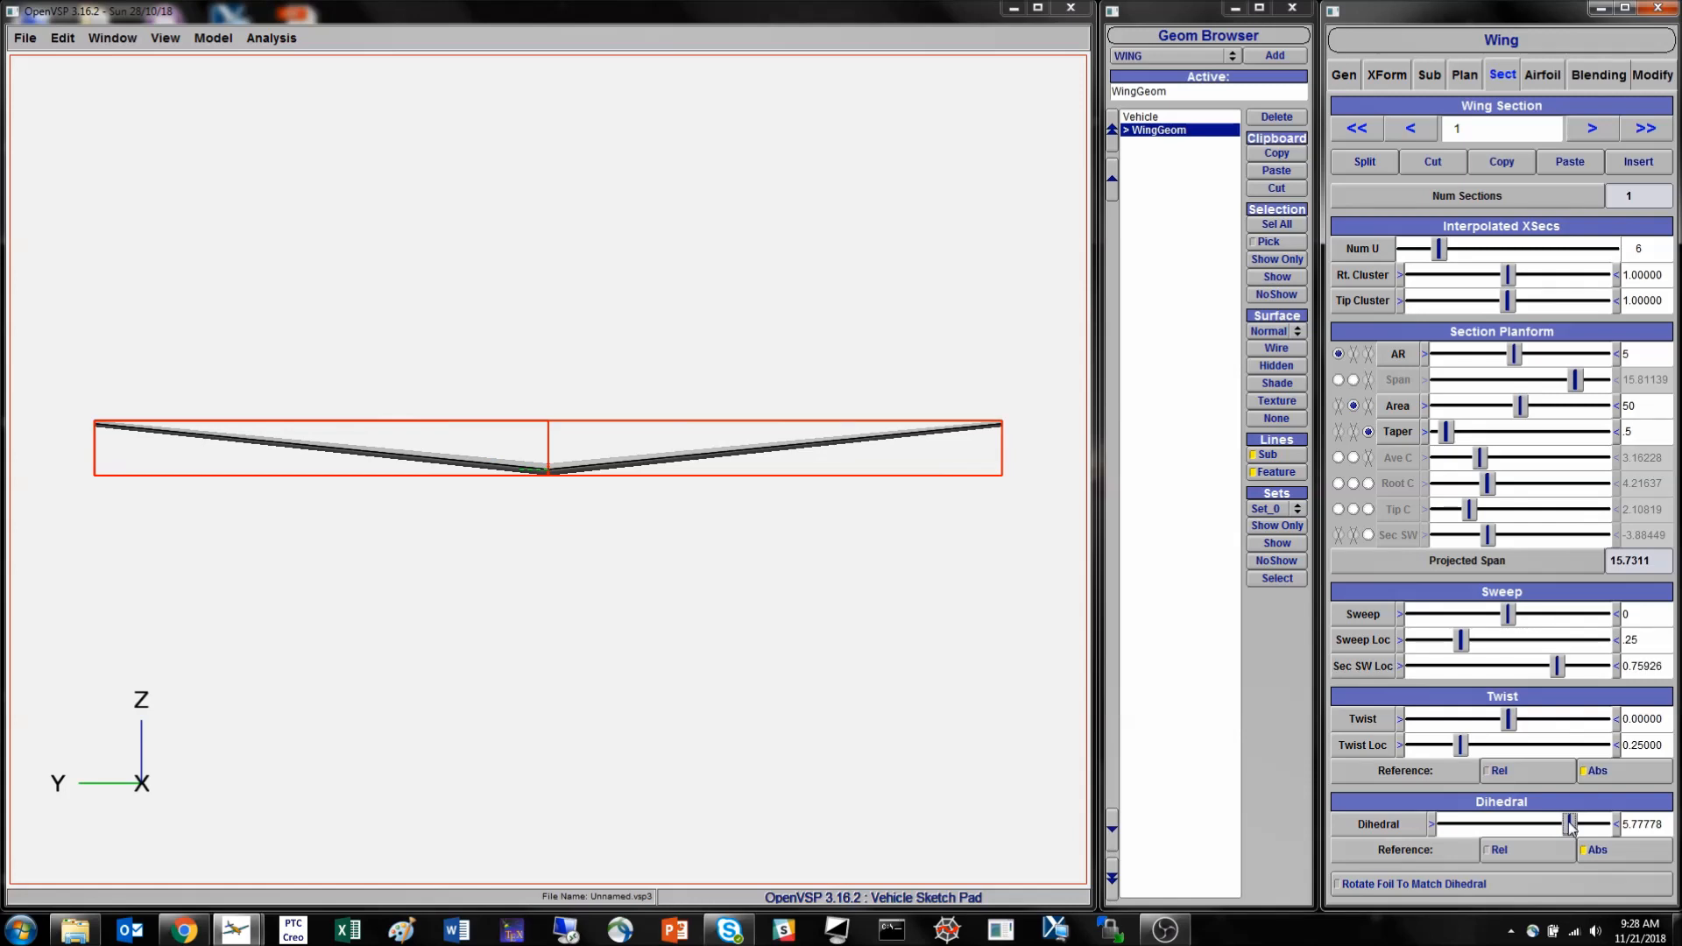
pyautogui.moveTo(1570, 828); pyautogui.dragTo(1468, 825)
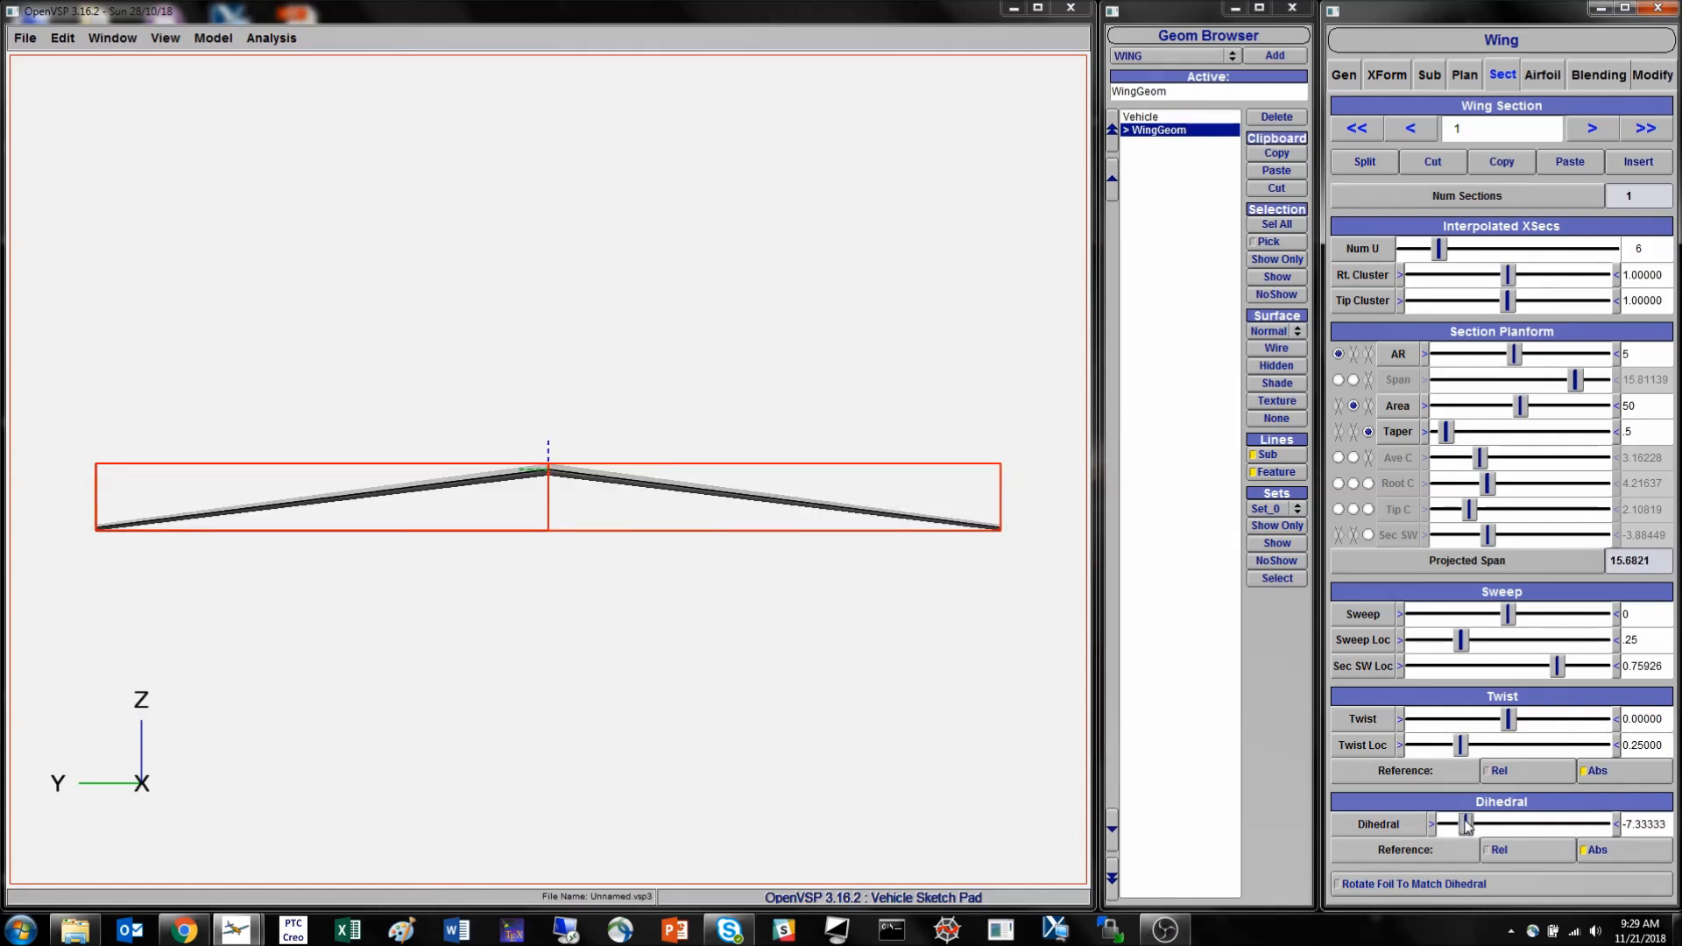
pyautogui.moveTo(1479, 828); pyautogui.dragTo(1539, 825)
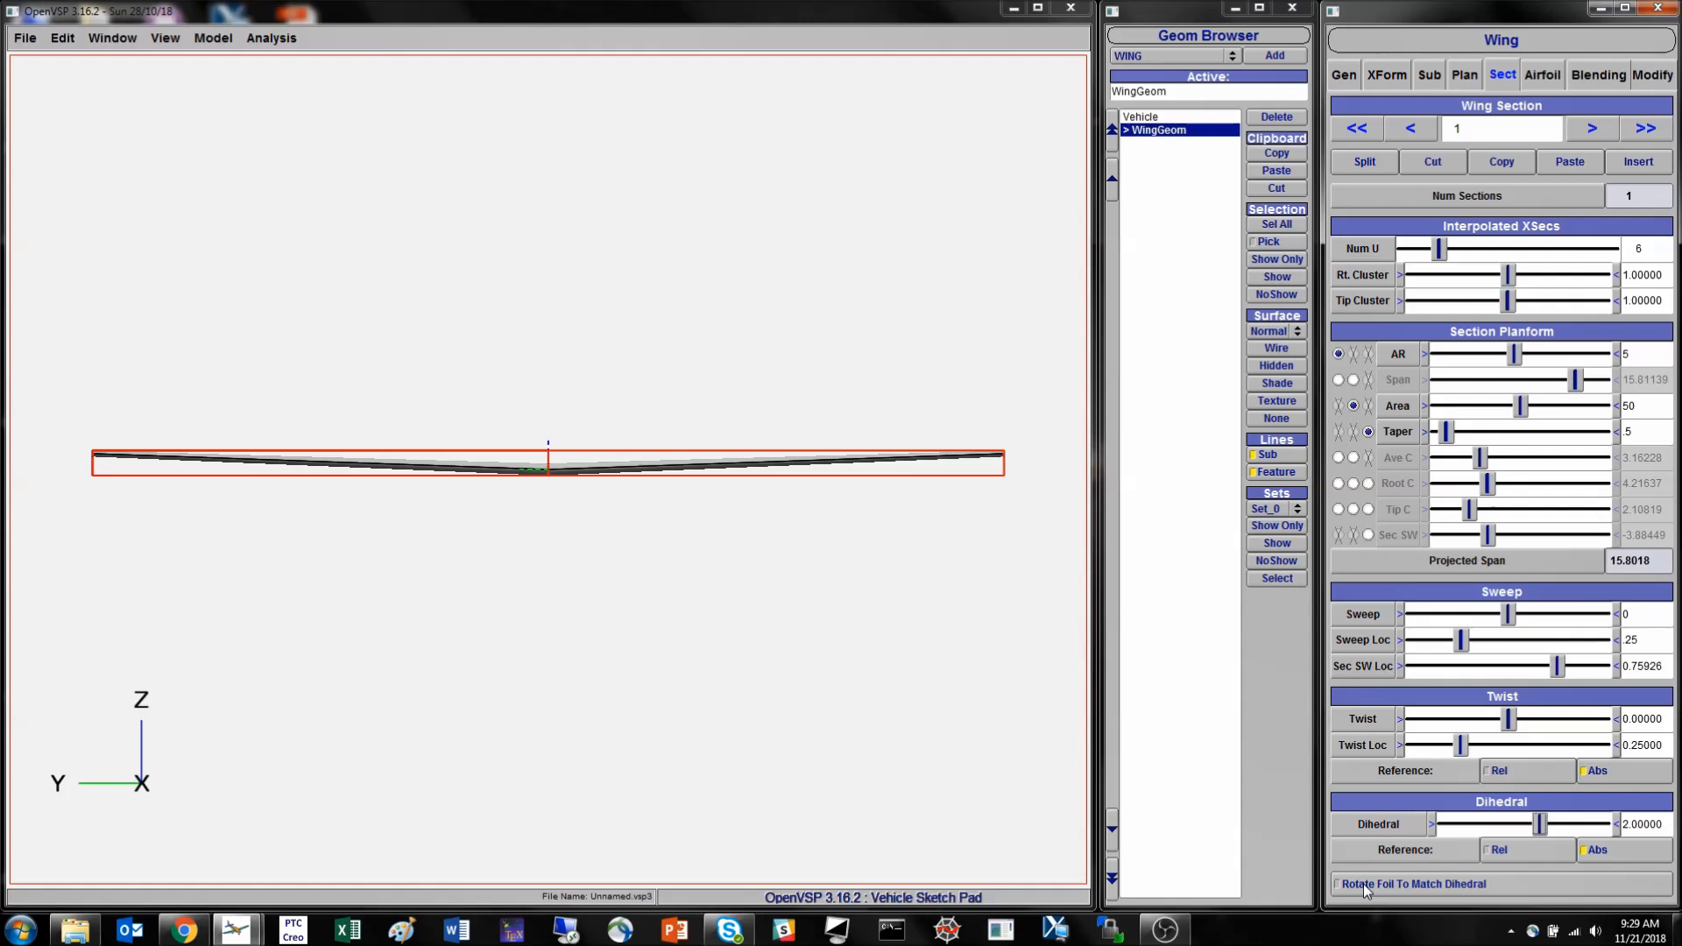
pyautogui.moveTo(871, 484); pyautogui.dragTo(439, 690)
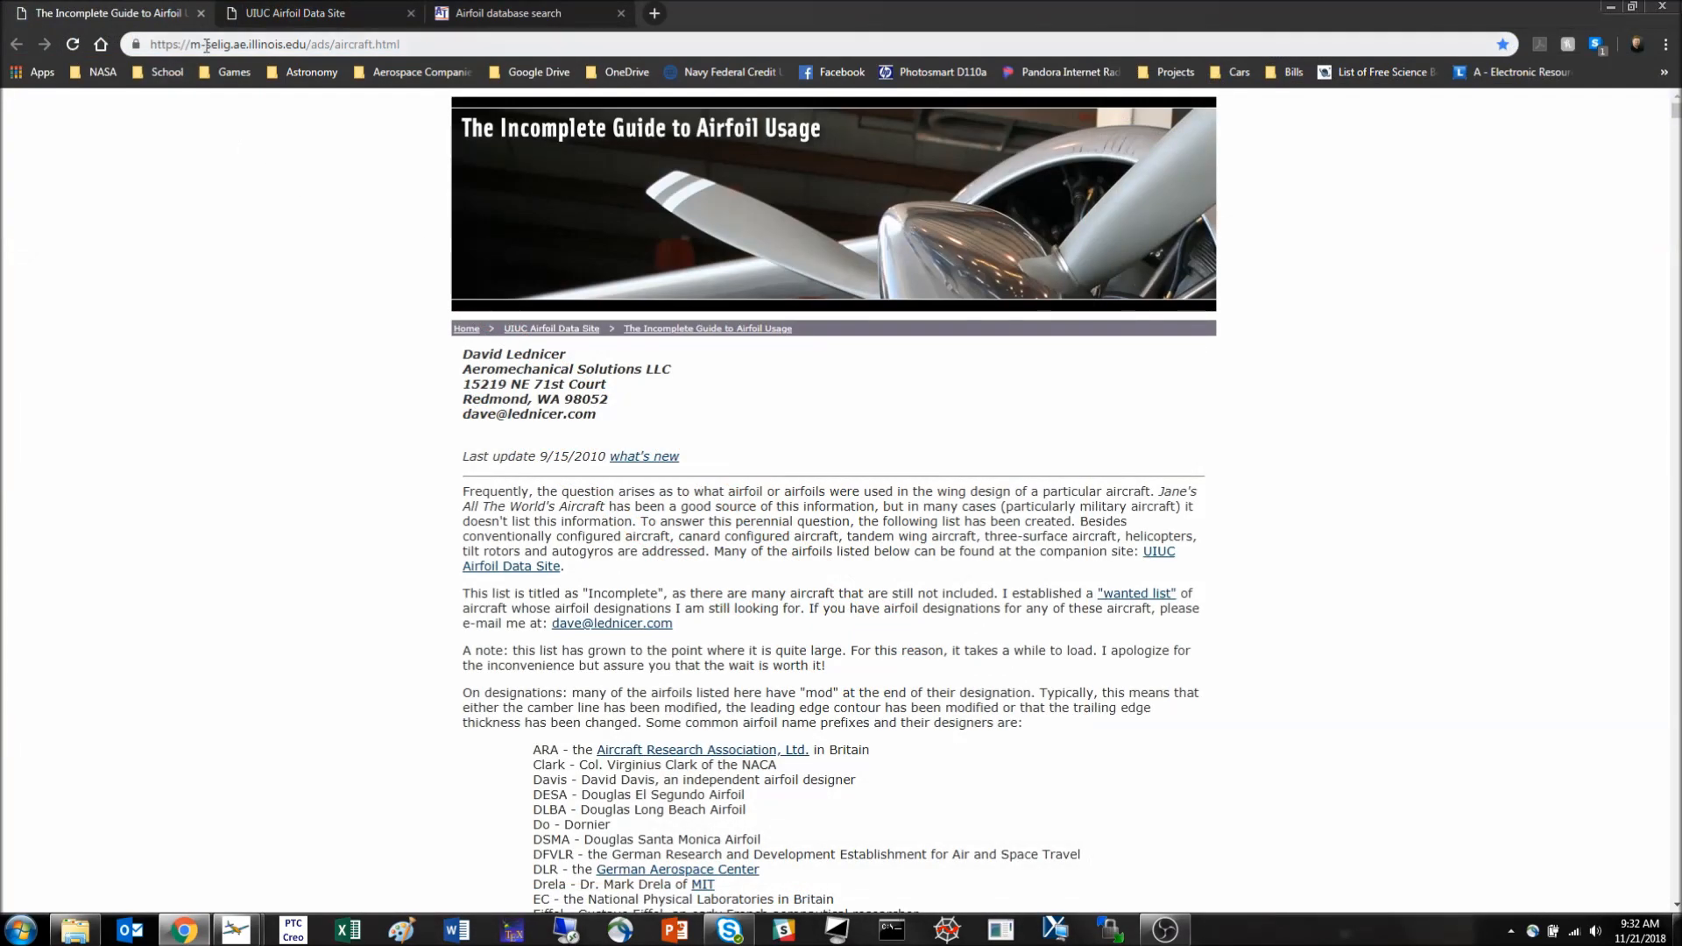
# - Switch to Chrome and look over the Incomplete Guide to Airfoil Usage, UIUC Airfoil Data Site and Airfoil Tools pages
pyautogui.click(279, 13)
pyautogui.click(474, 14)
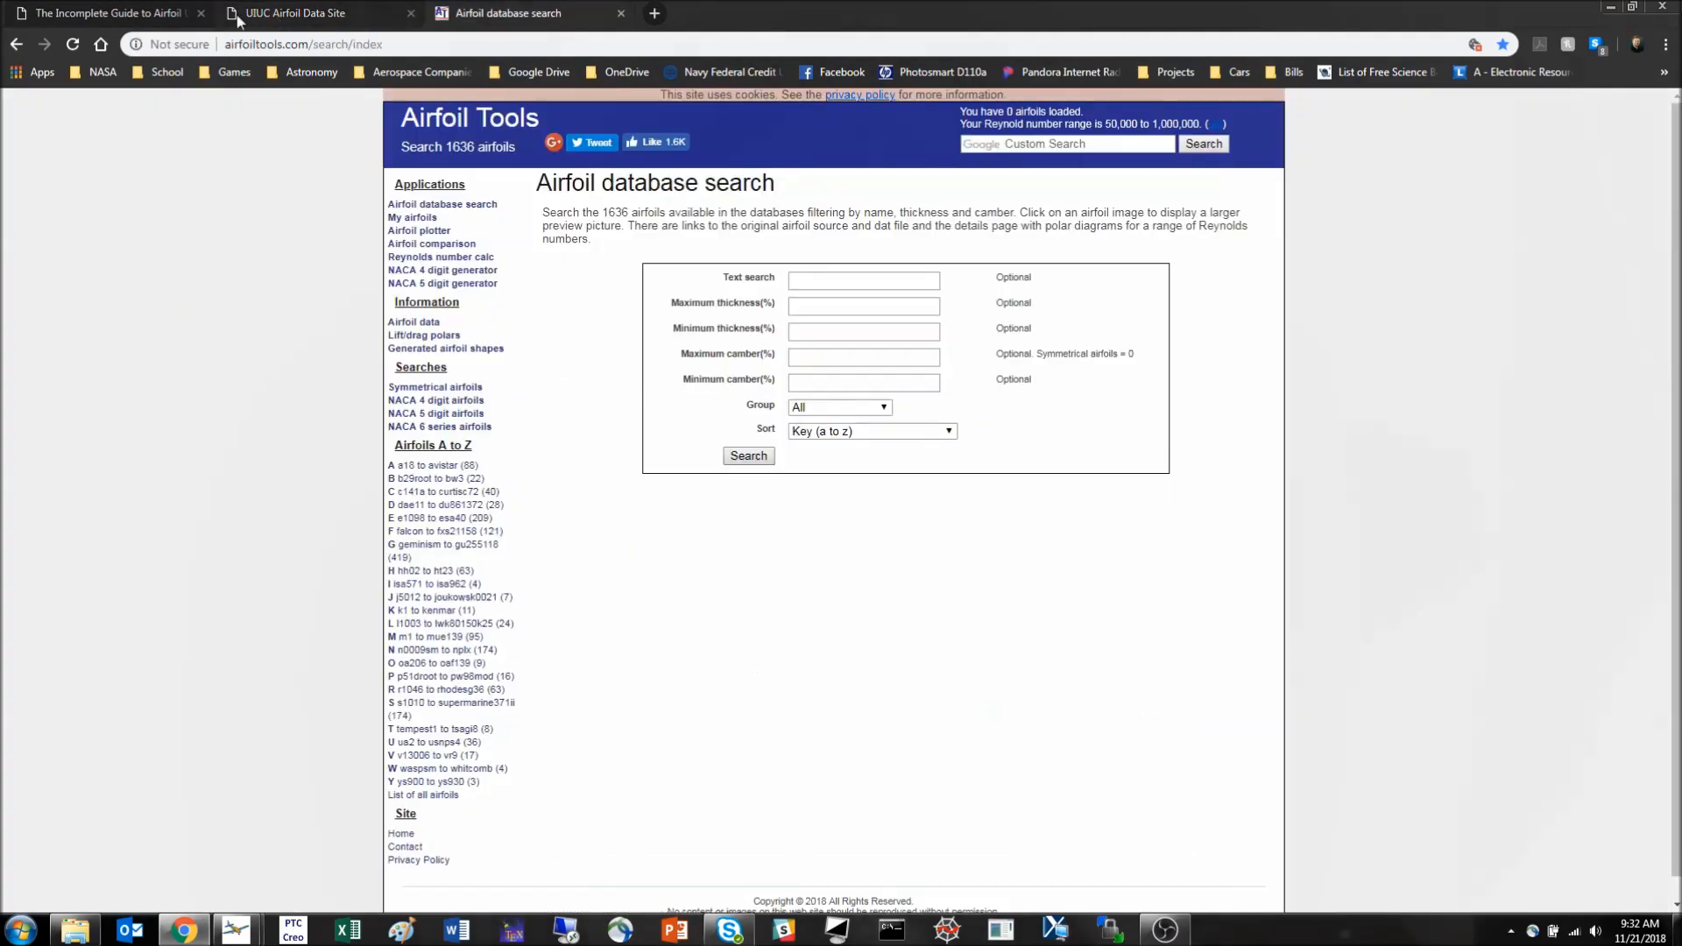
pyautogui.click(166, 14)
pyautogui.click(280, 13)
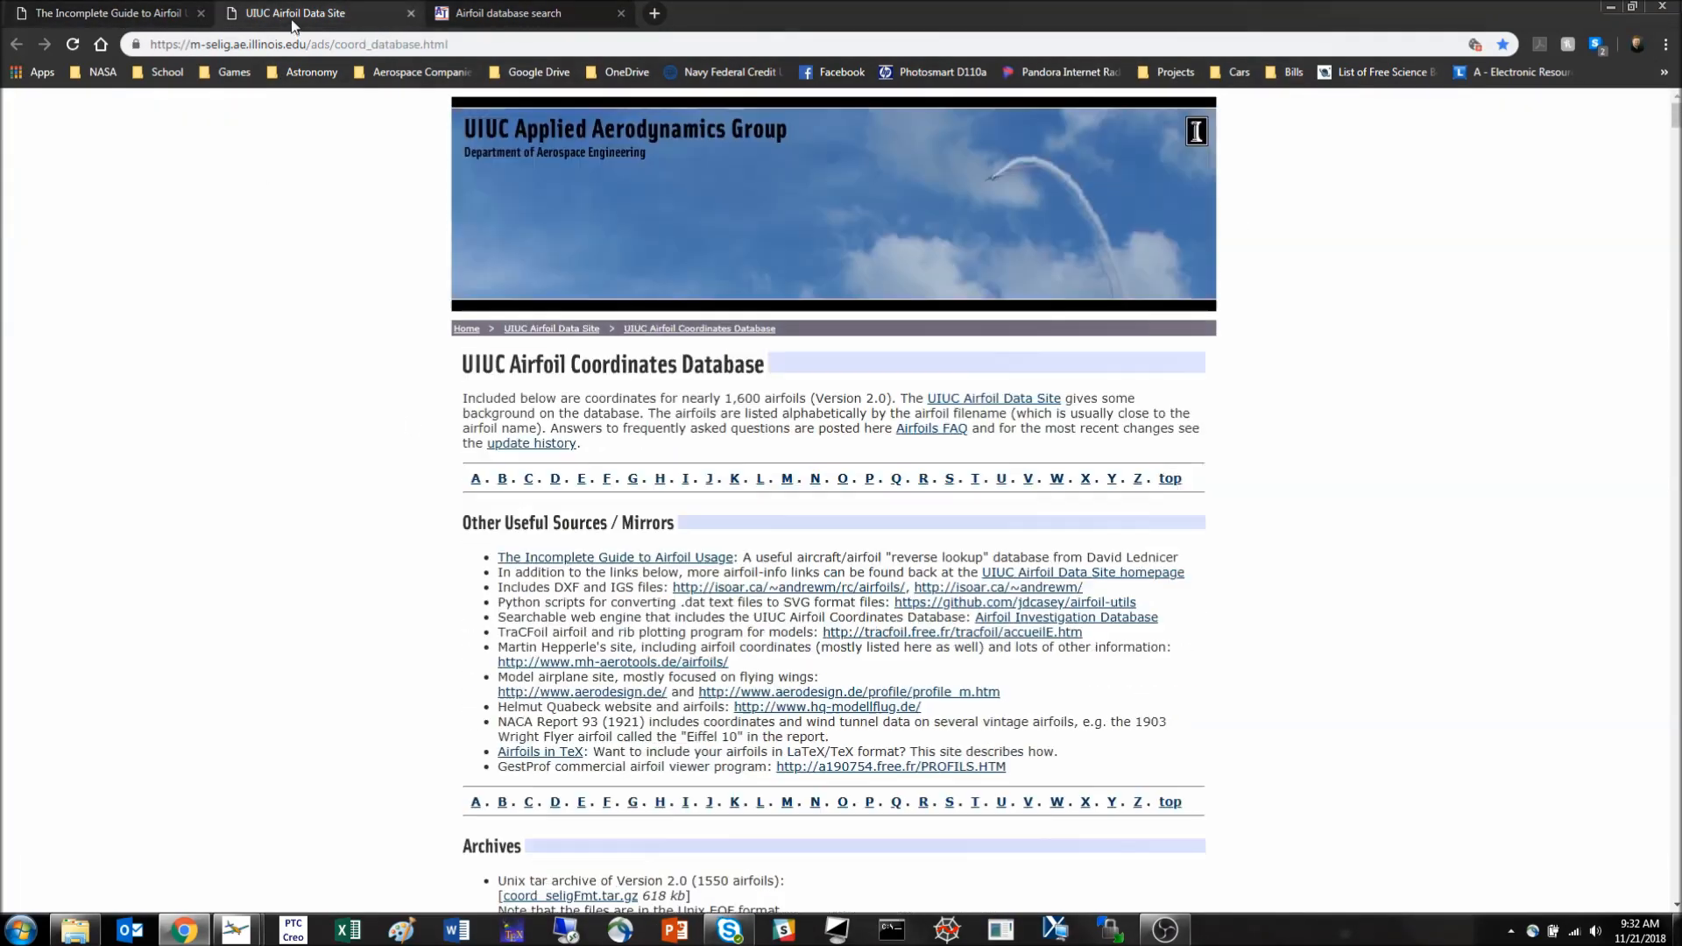
pyautogui.scroll(-15, 543, 400)
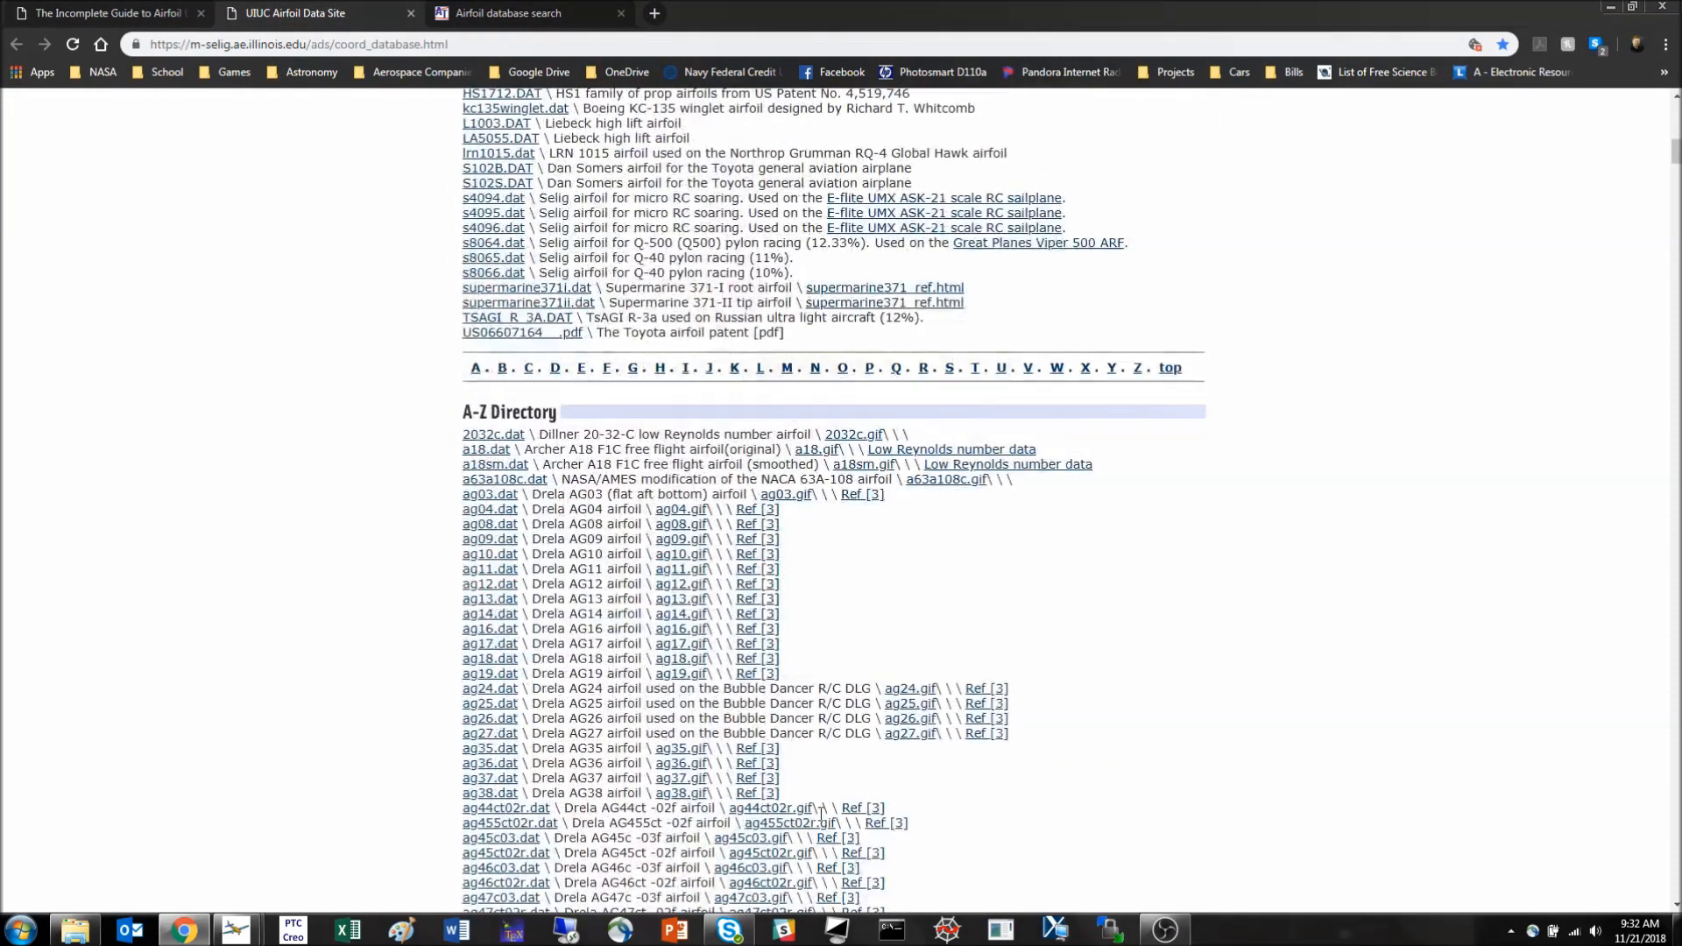
# - Examine the conventional aircraft list with its wing root and wing tip airfoils in The Incomplete Guide to Airfoil Usage
pyautogui.click(104, 11)
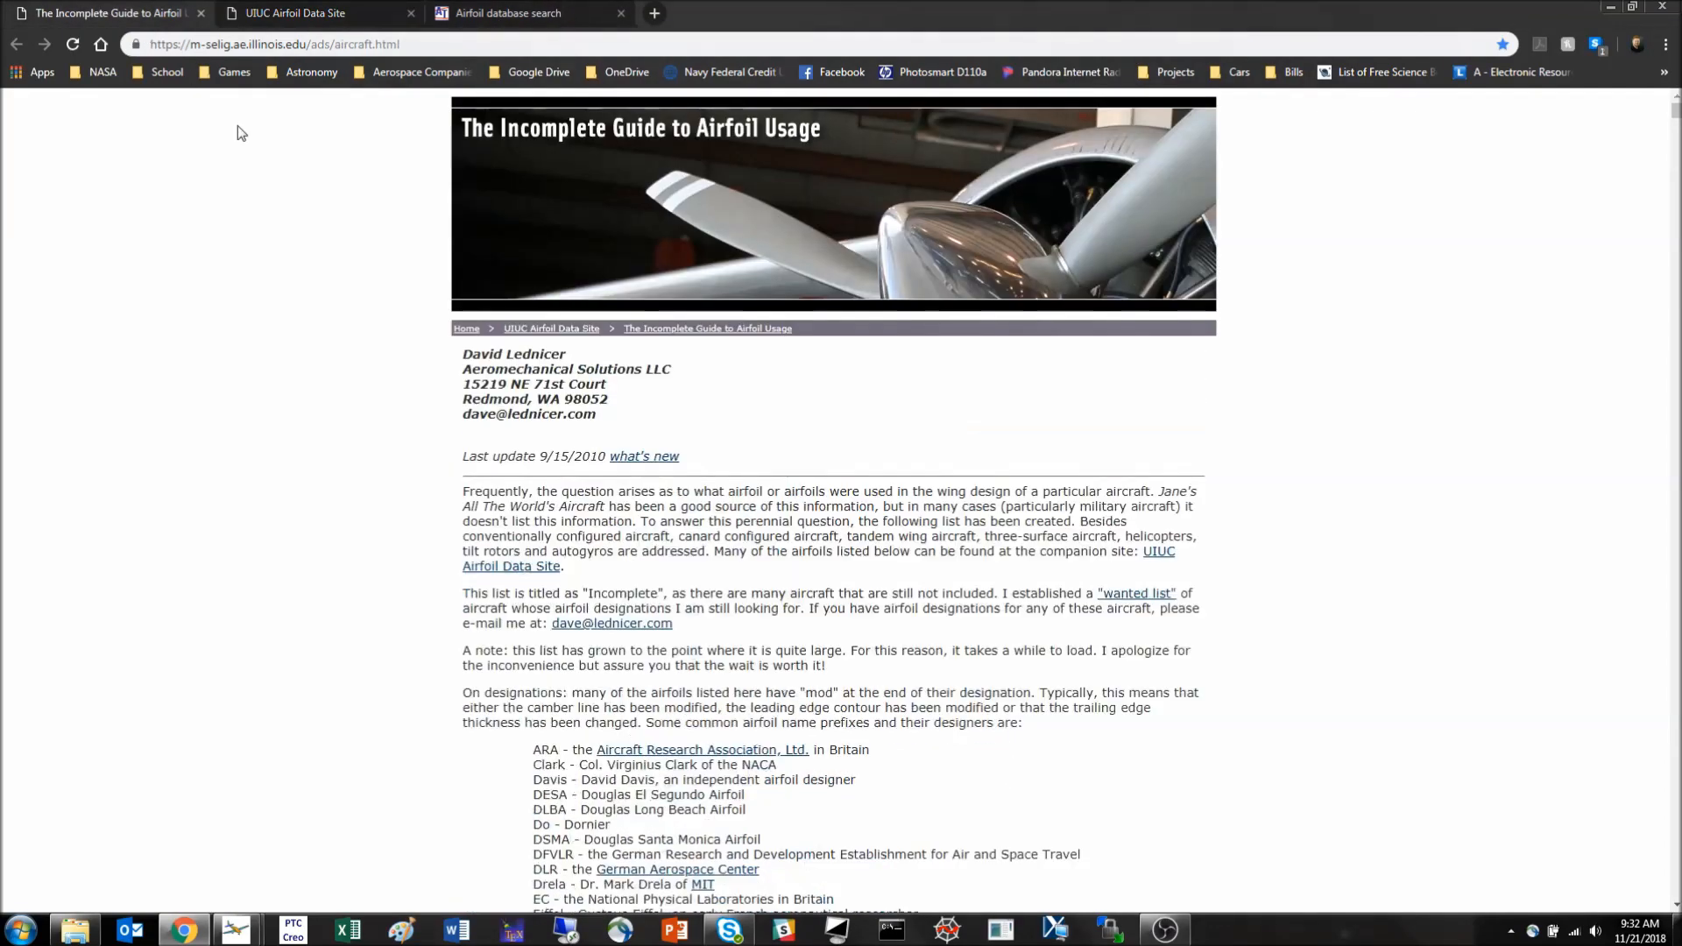
pyautogui.scroll(-20, 449, 508)
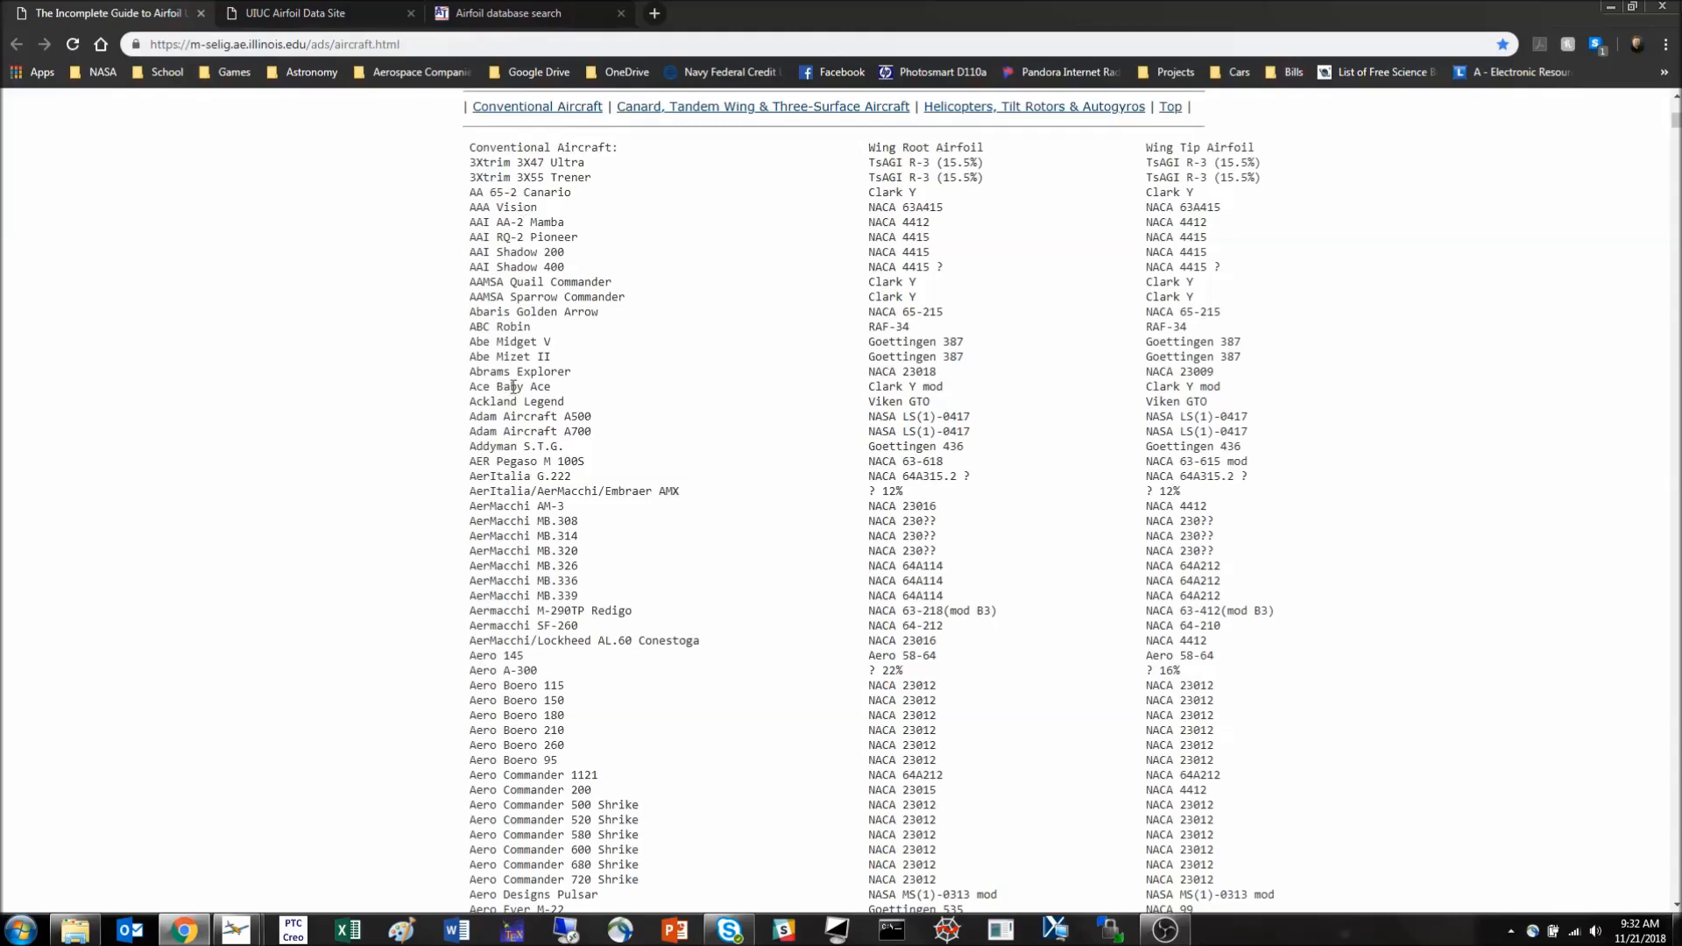
pyautogui.scroll(-8, 519, 477)
pyautogui.scroll(7, 1016, 478)
pyautogui.scroll(5, 1015, 478)
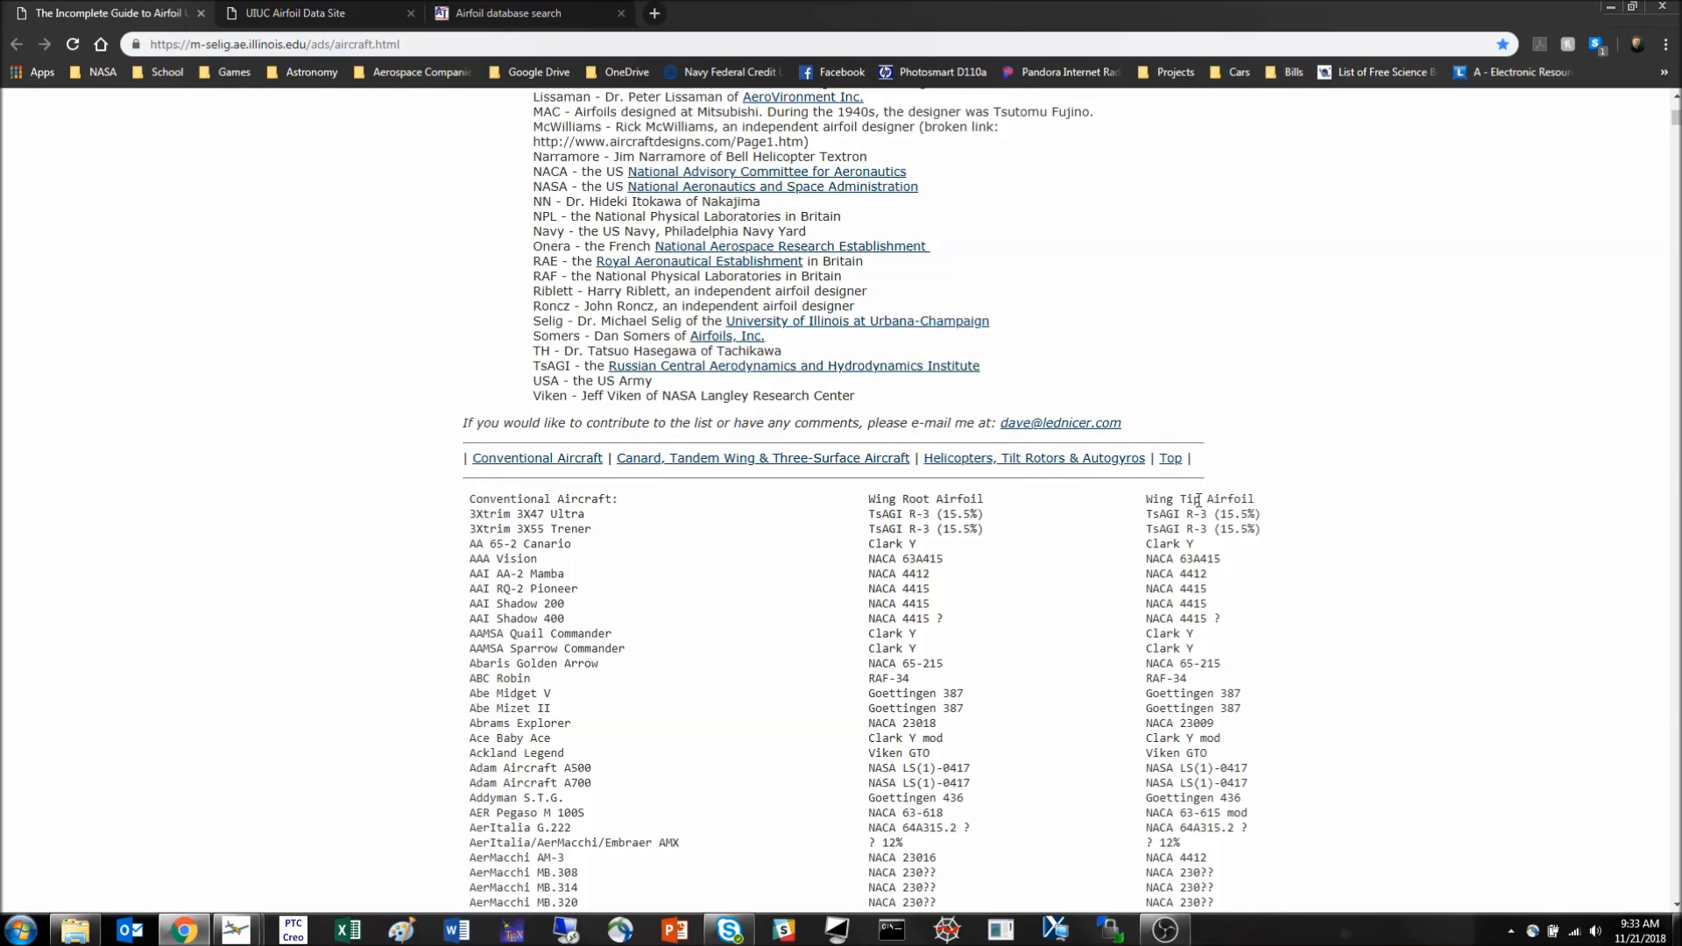
pyautogui.scroll(-10, 531, 600)
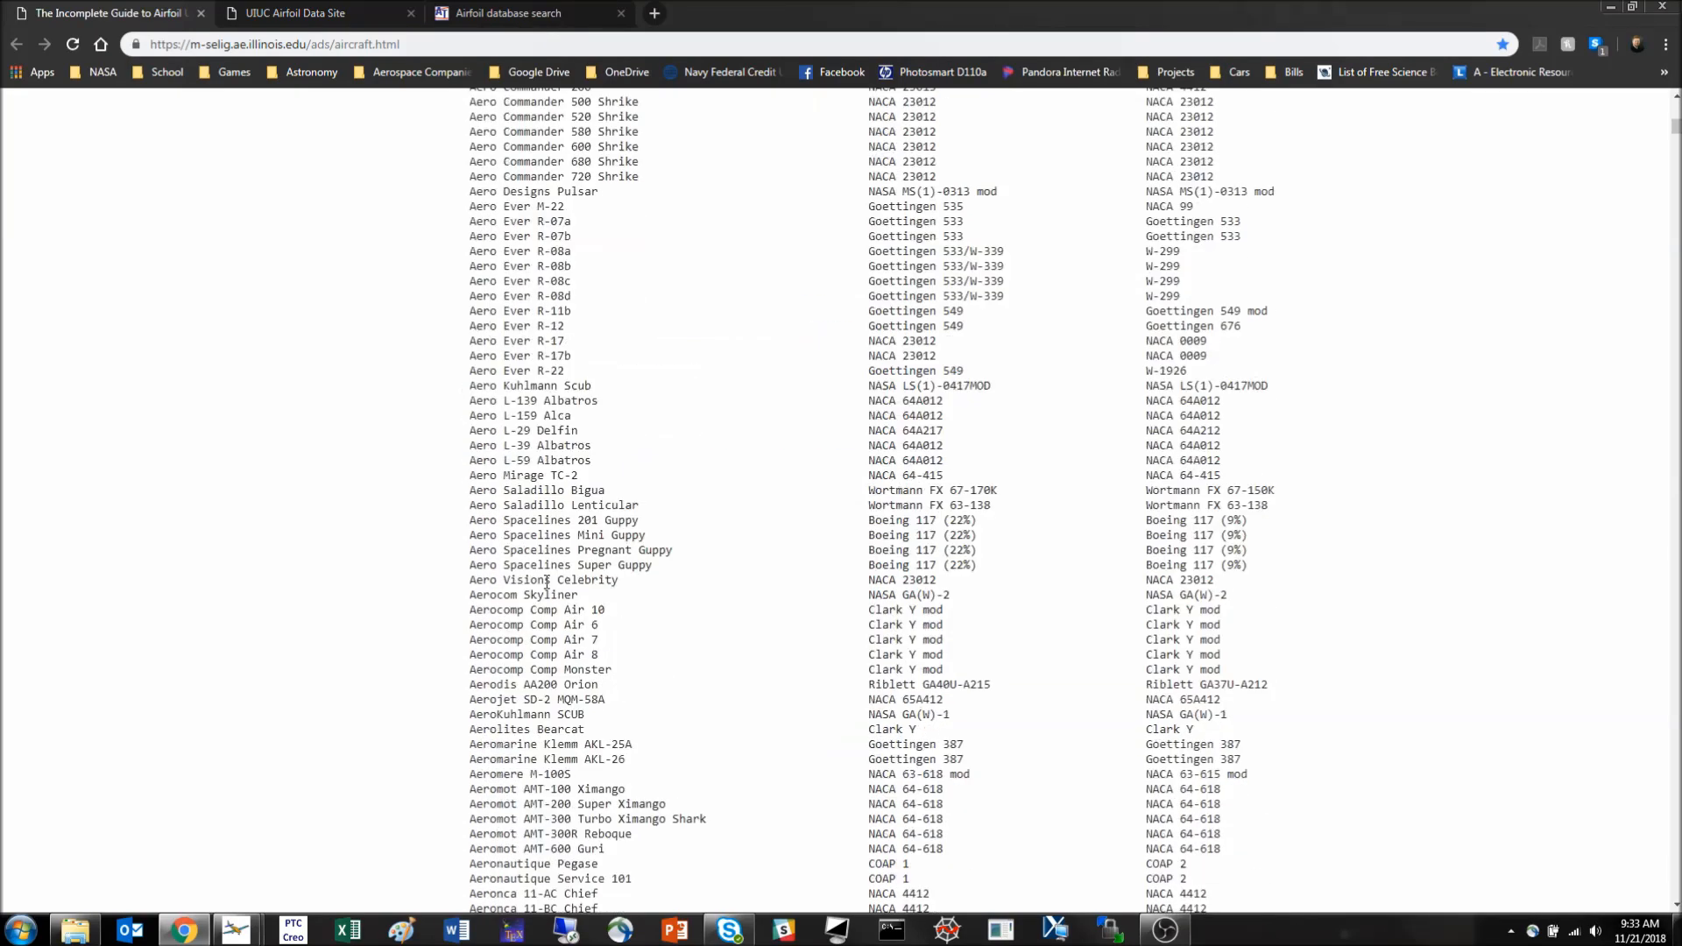
pyautogui.scroll(-15, 564, 579)
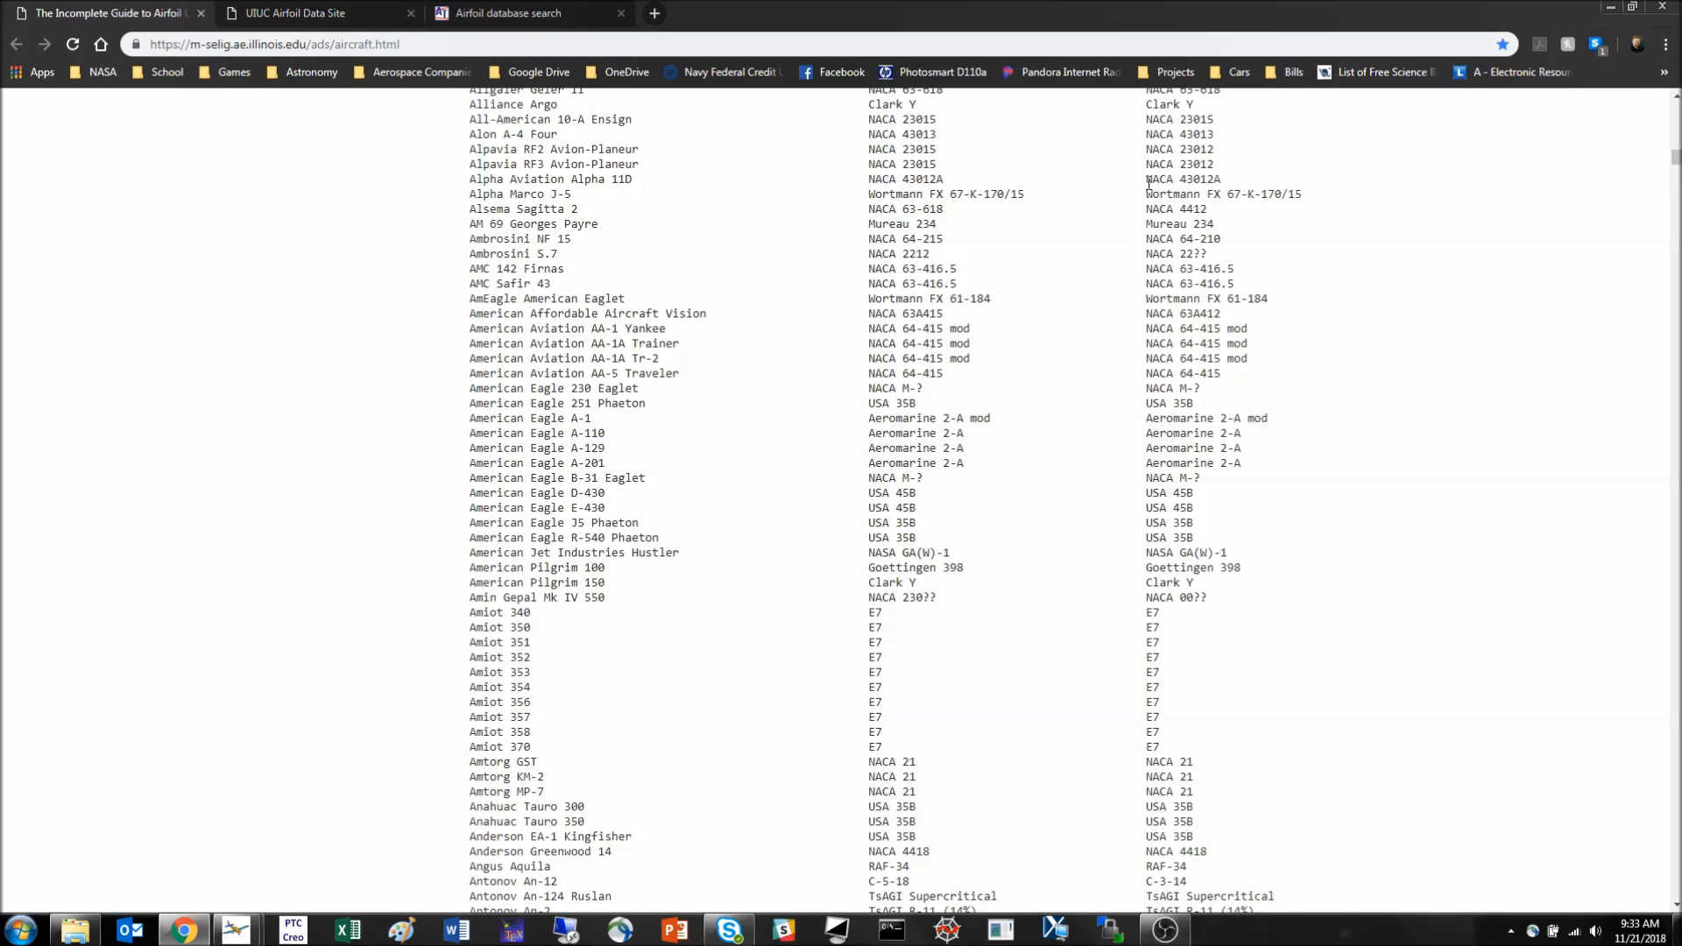
# - View the plot of the Althaus AH 94-145 airfoil from the UIUC Airfoil Coordinates Database and return to the listing
pyautogui.click(324, 16)
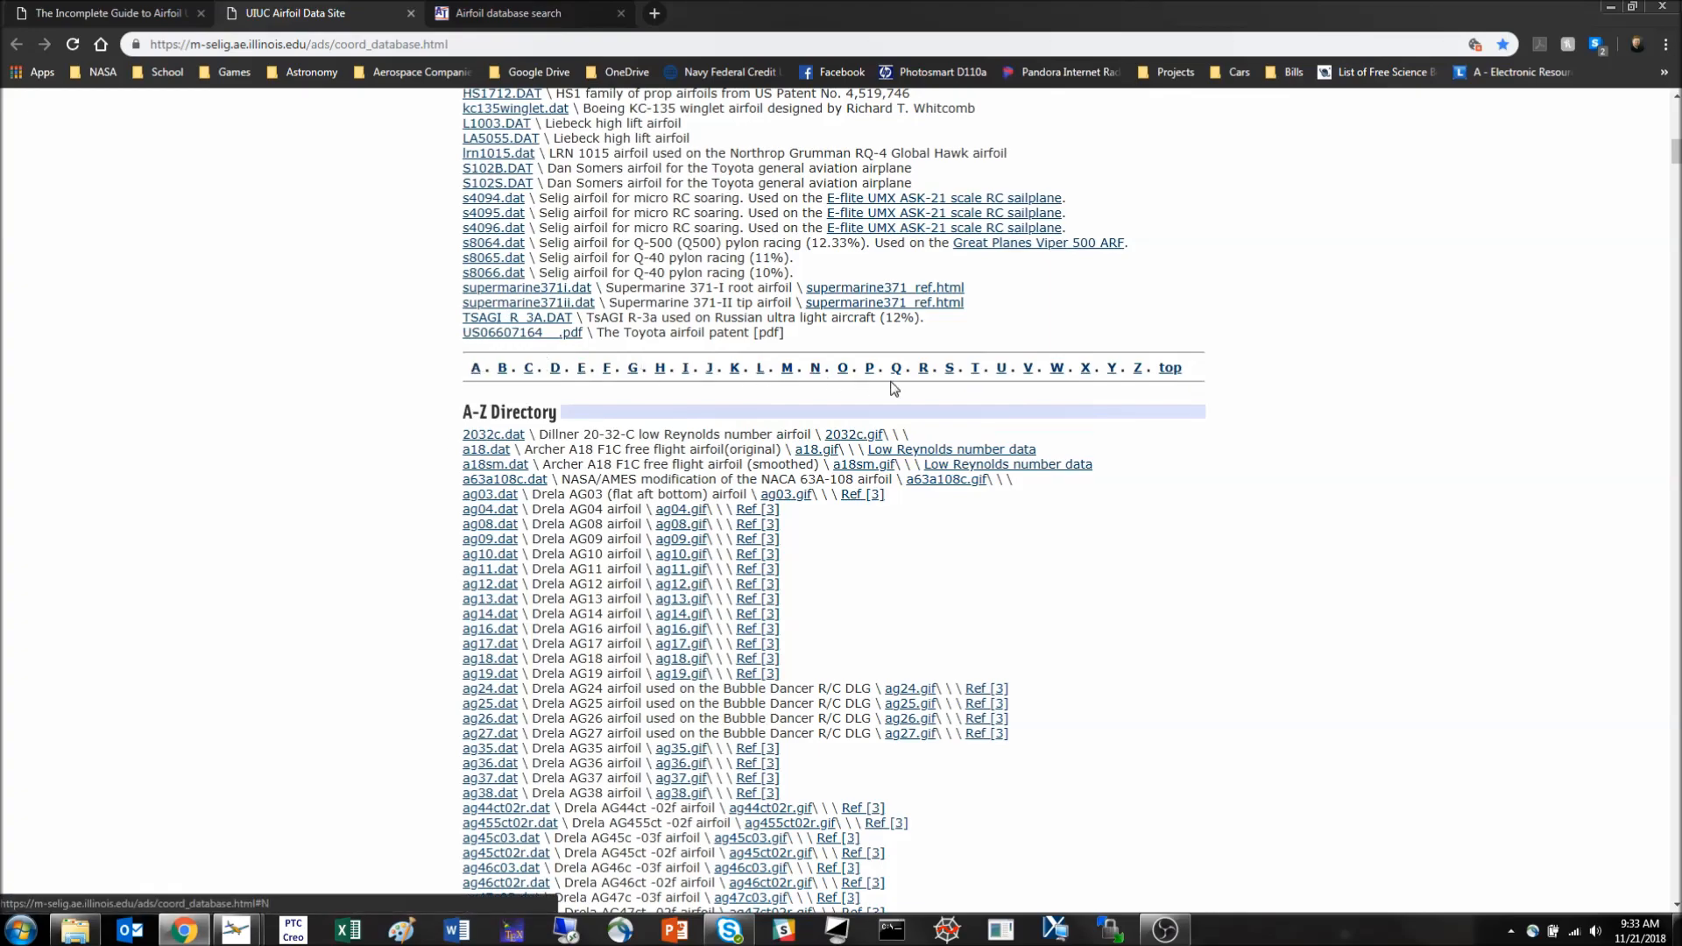
pyautogui.scroll(-20, 419, 445)
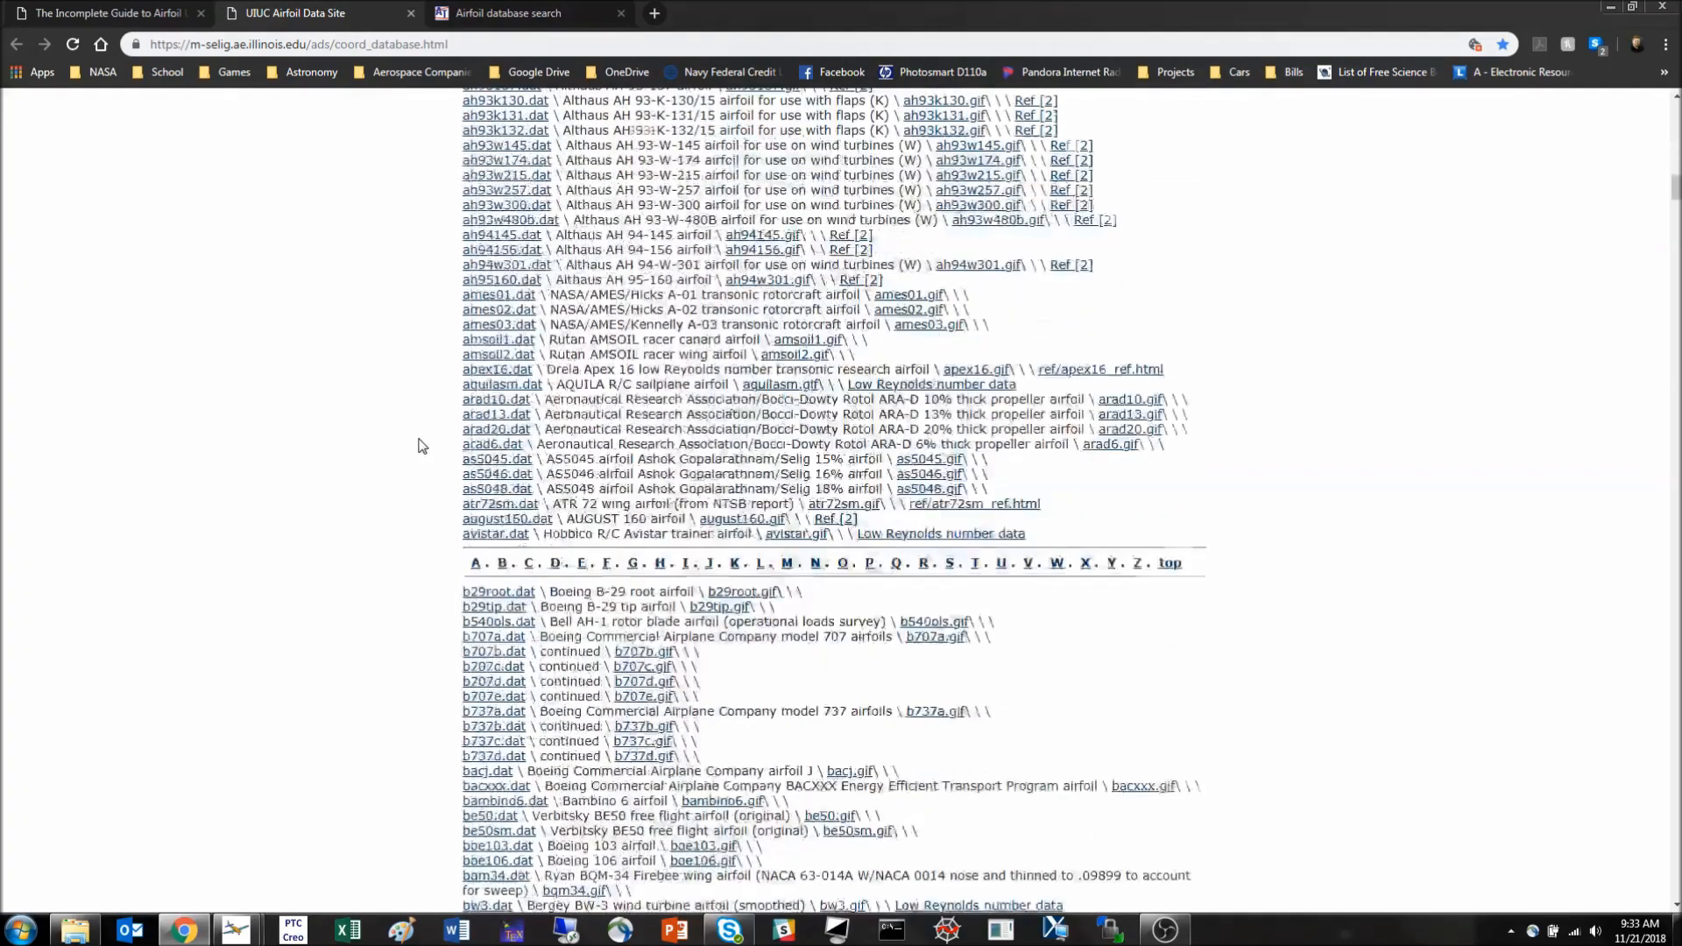
pyautogui.scroll(-3, 424, 443)
pyautogui.scroll(2, 435, 450)
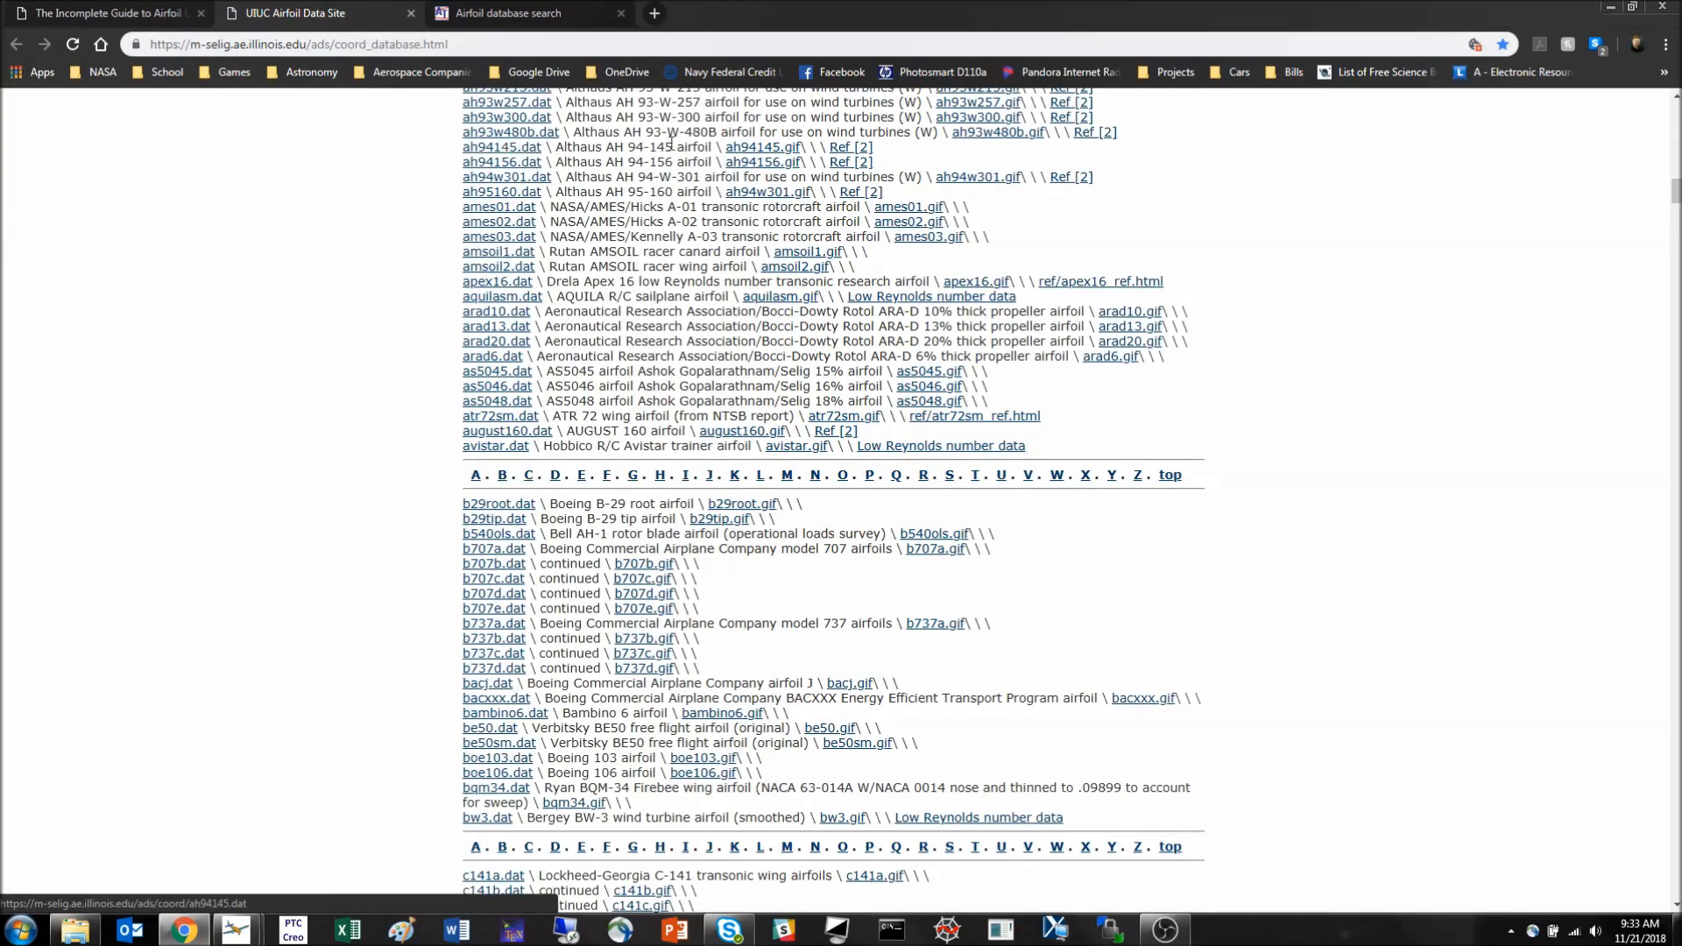
pyautogui.click(761, 149)
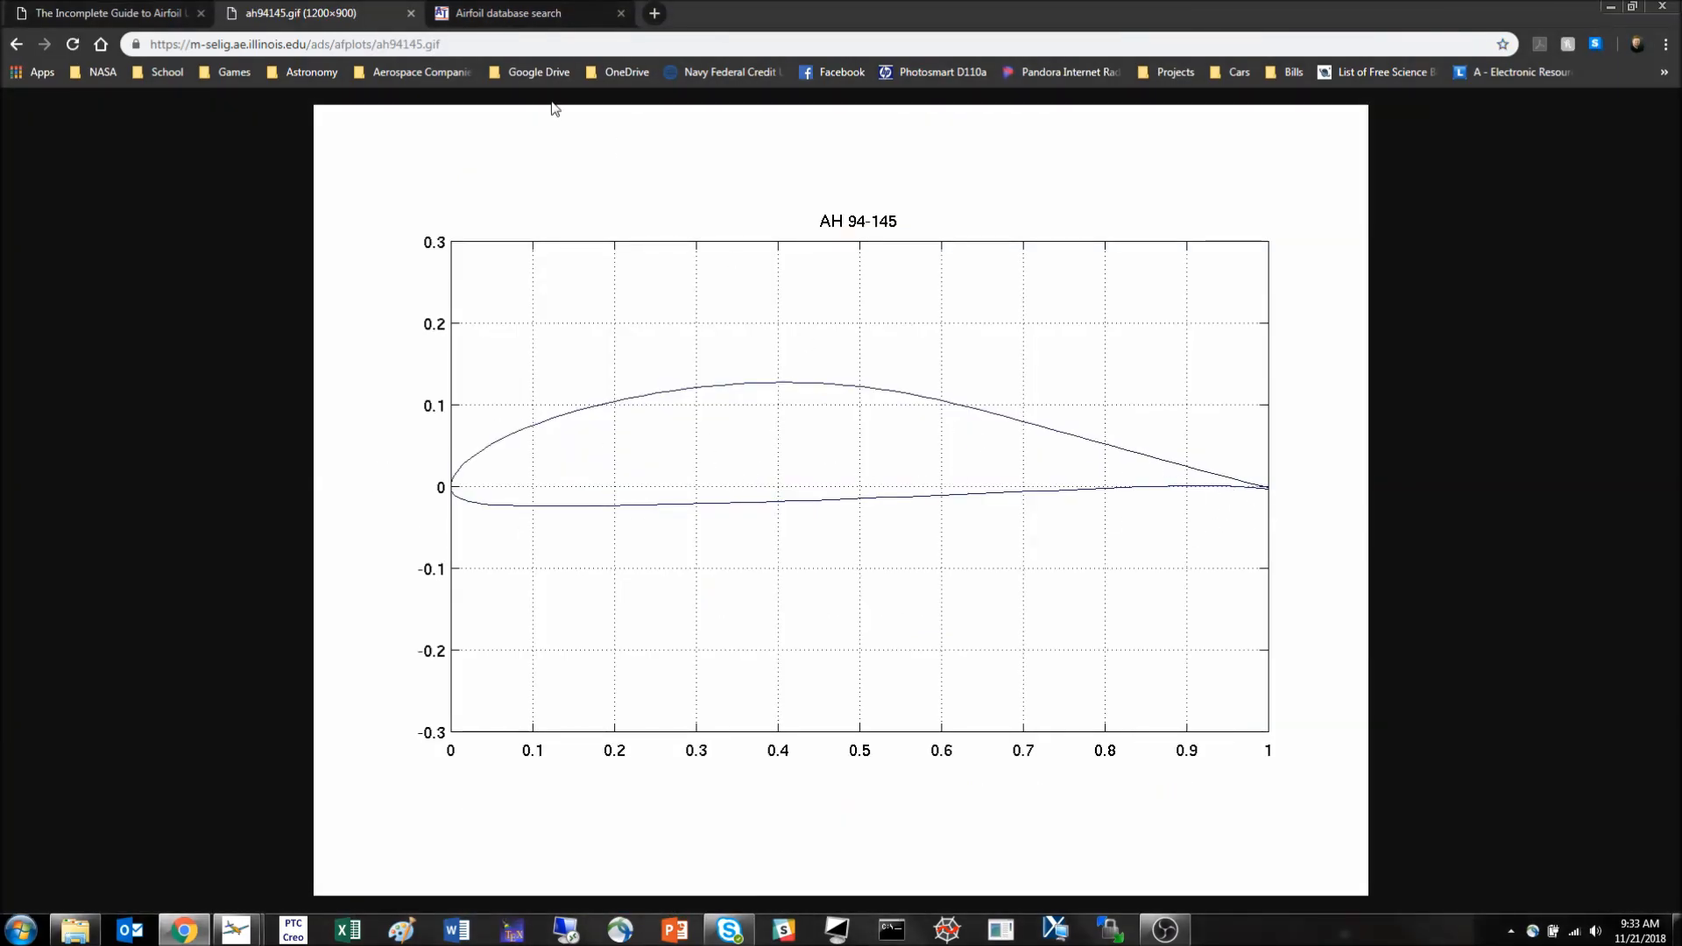
pyautogui.hotkey('alt', 'Left')
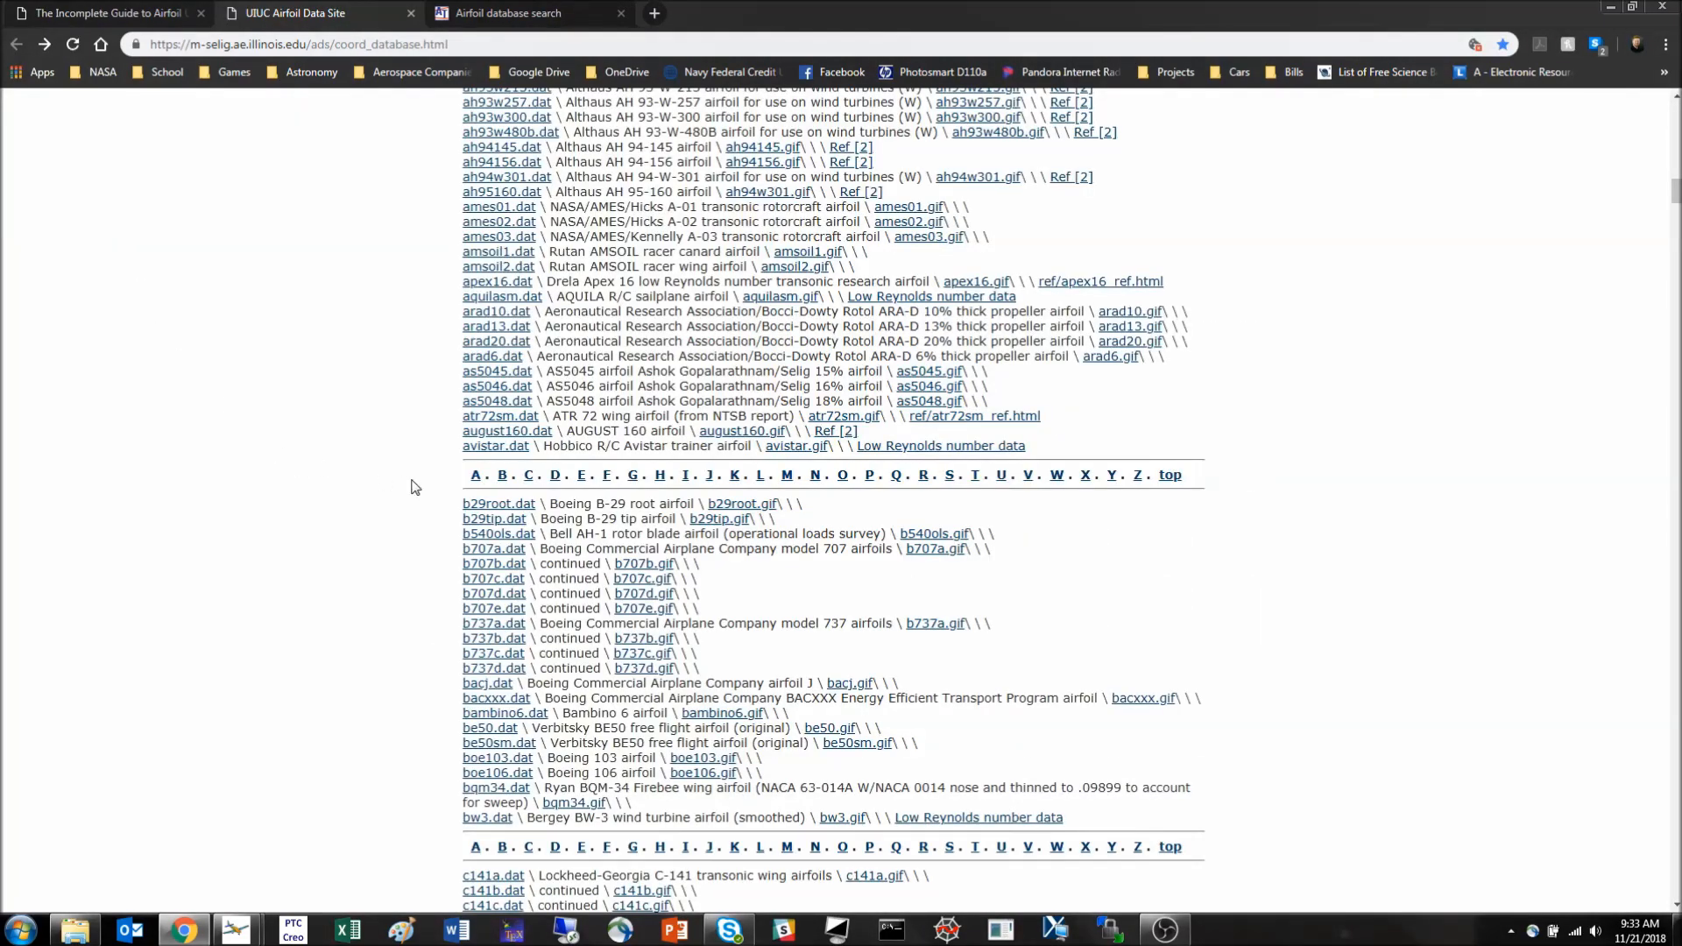
# - Find the Gottingen 7K airfoil in the UIUC directory and open its coordinate file goe07k.dat
pyautogui.scroll(-4, 415, 488)
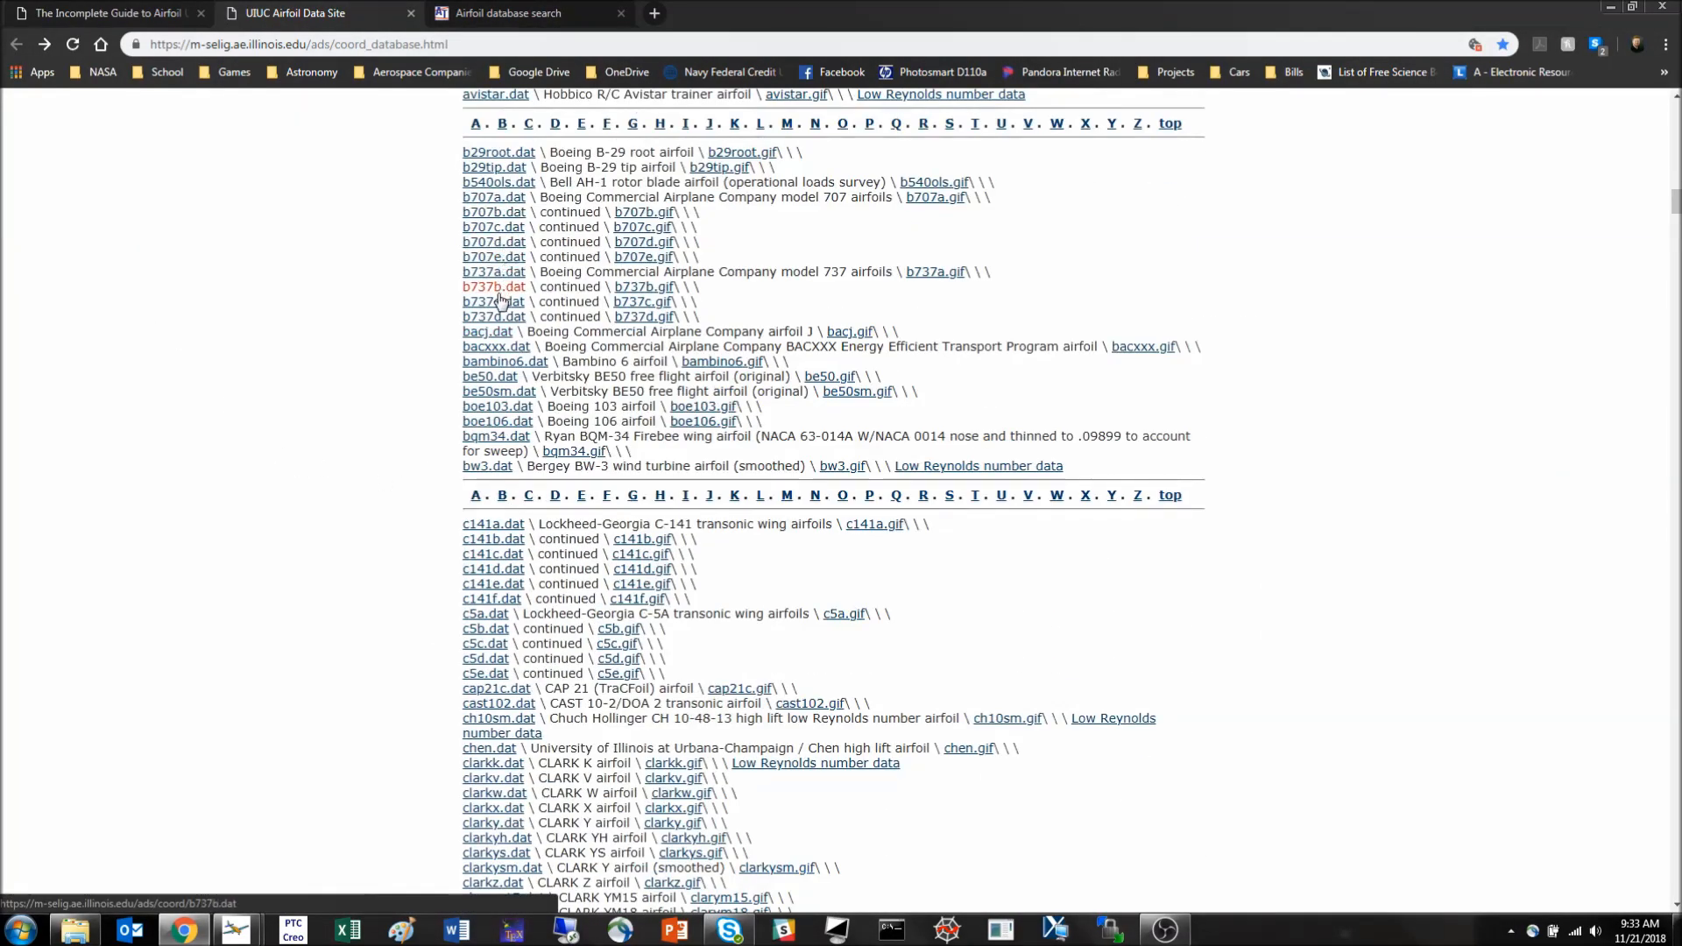
pyautogui.scroll(-10, 661, 296)
pyautogui.scroll(-20, 661, 295)
pyautogui.scroll(-20, 537, 476)
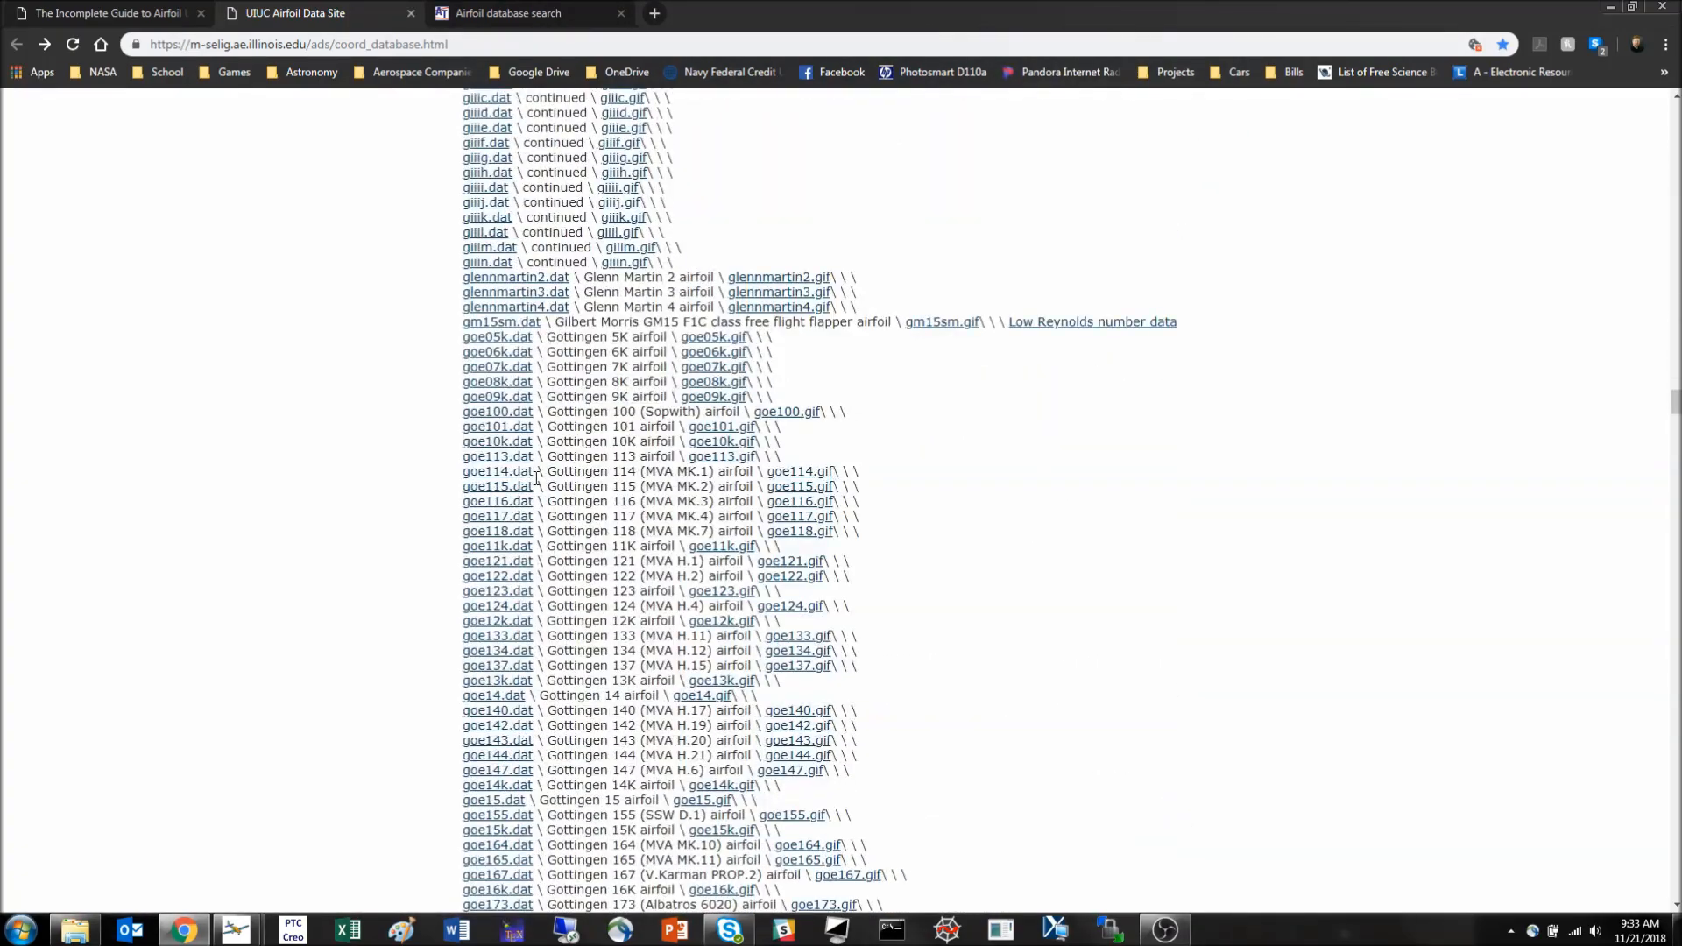
pyautogui.click(493, 382)
pyautogui.click(492, 369)
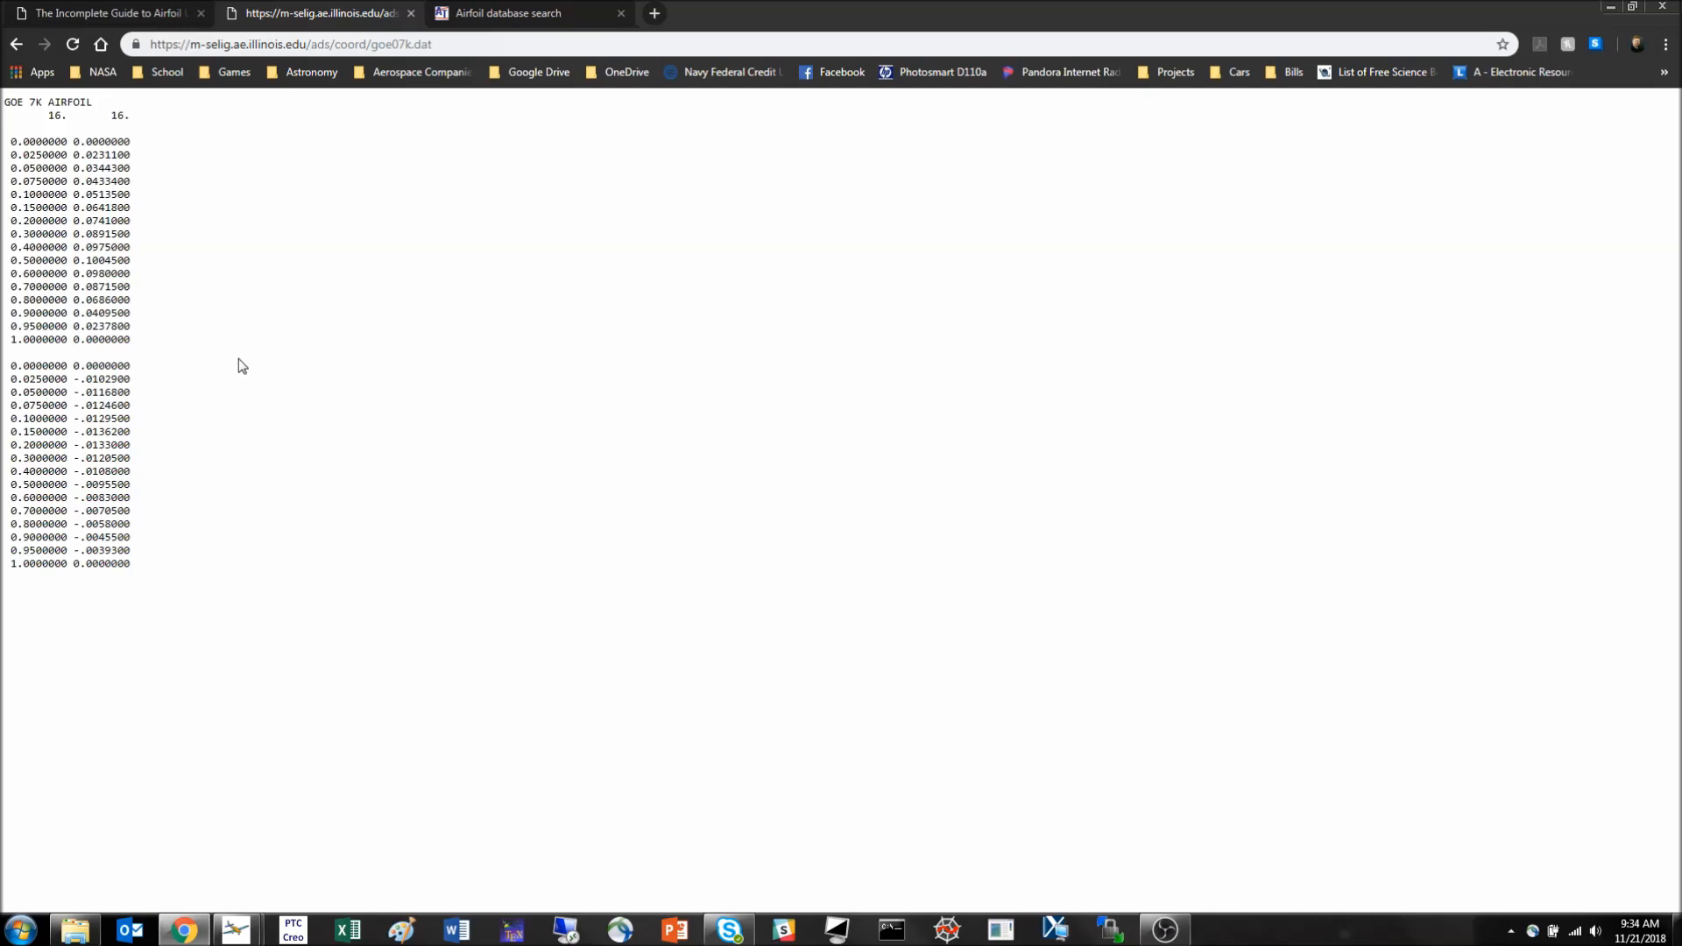
# - Review the Airfoil Tools database search page alongside the other two airfoil reference sites
pyautogui.click(554, 14)
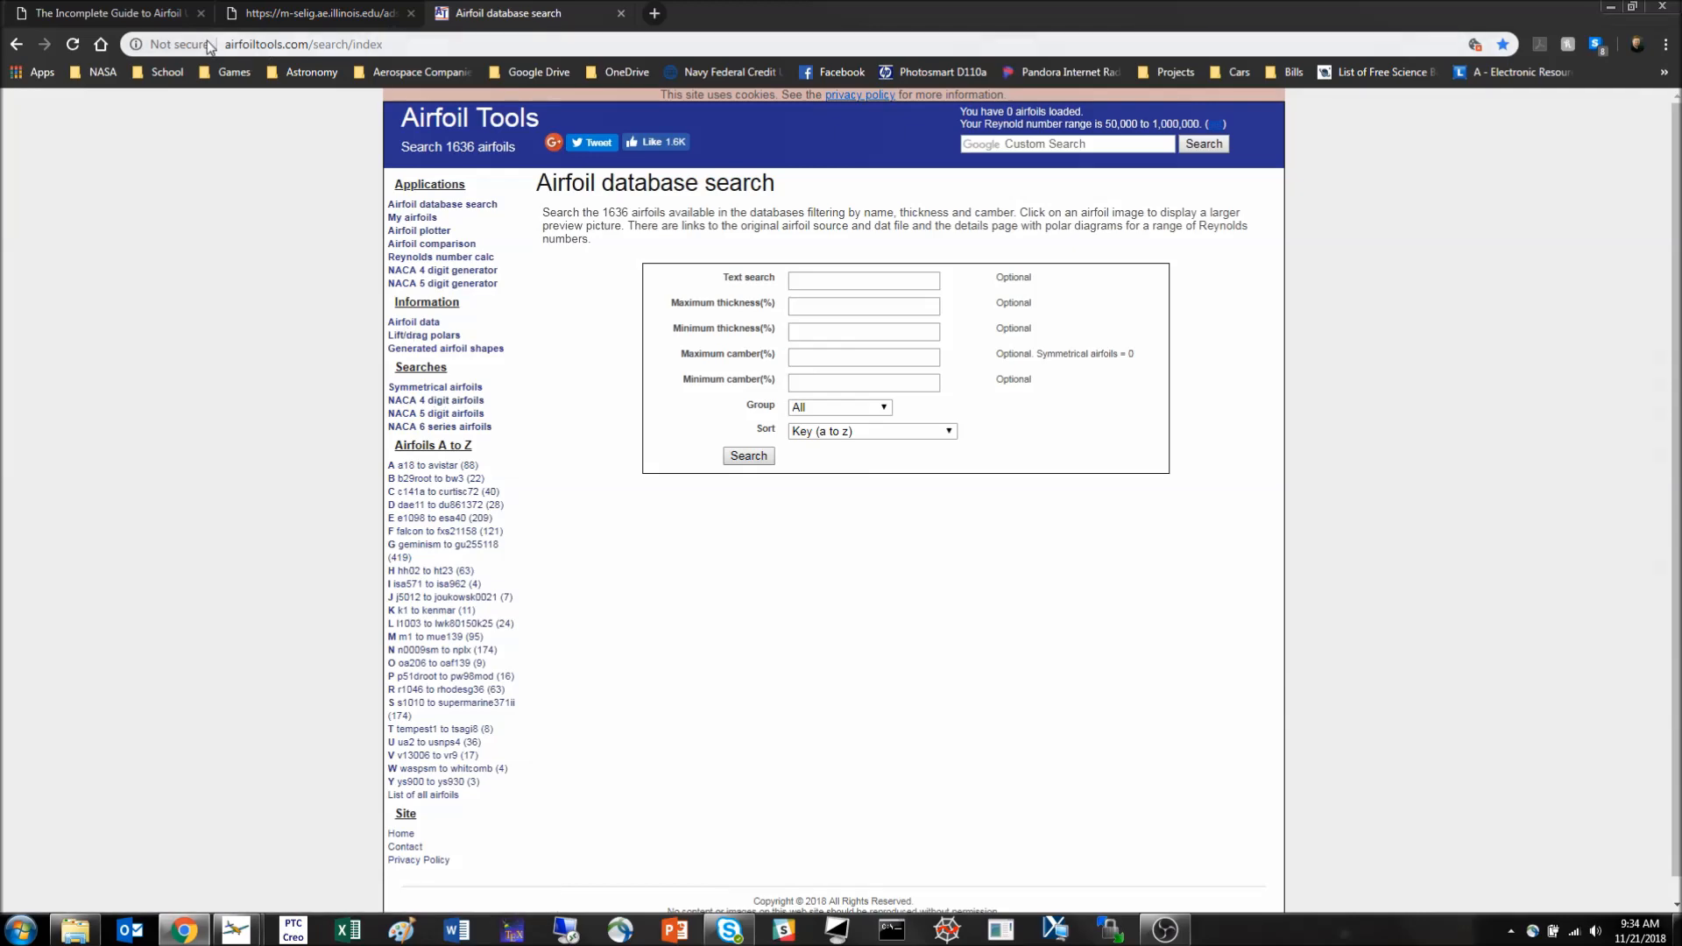
pyautogui.click(123, 16)
pyautogui.click(315, 15)
pyautogui.click(482, 18)
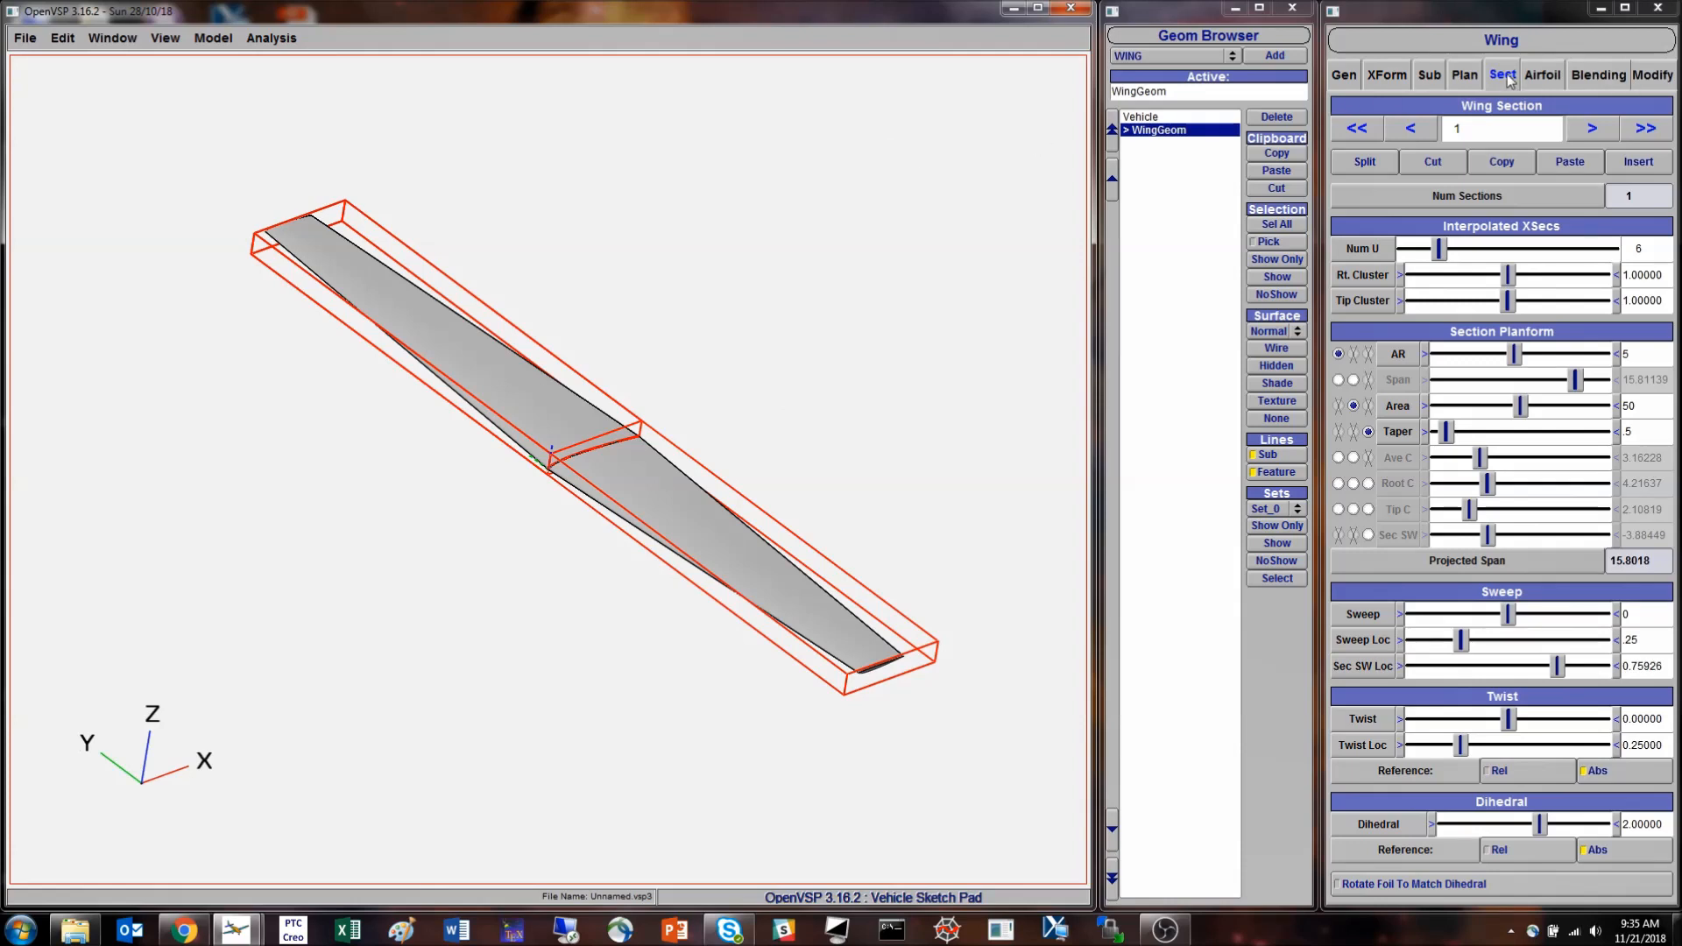
# - Return to OpenVSP and examine the root airfoil, section 0, in the wing's airfoil settings and on the model
pyautogui.click(1545, 76)
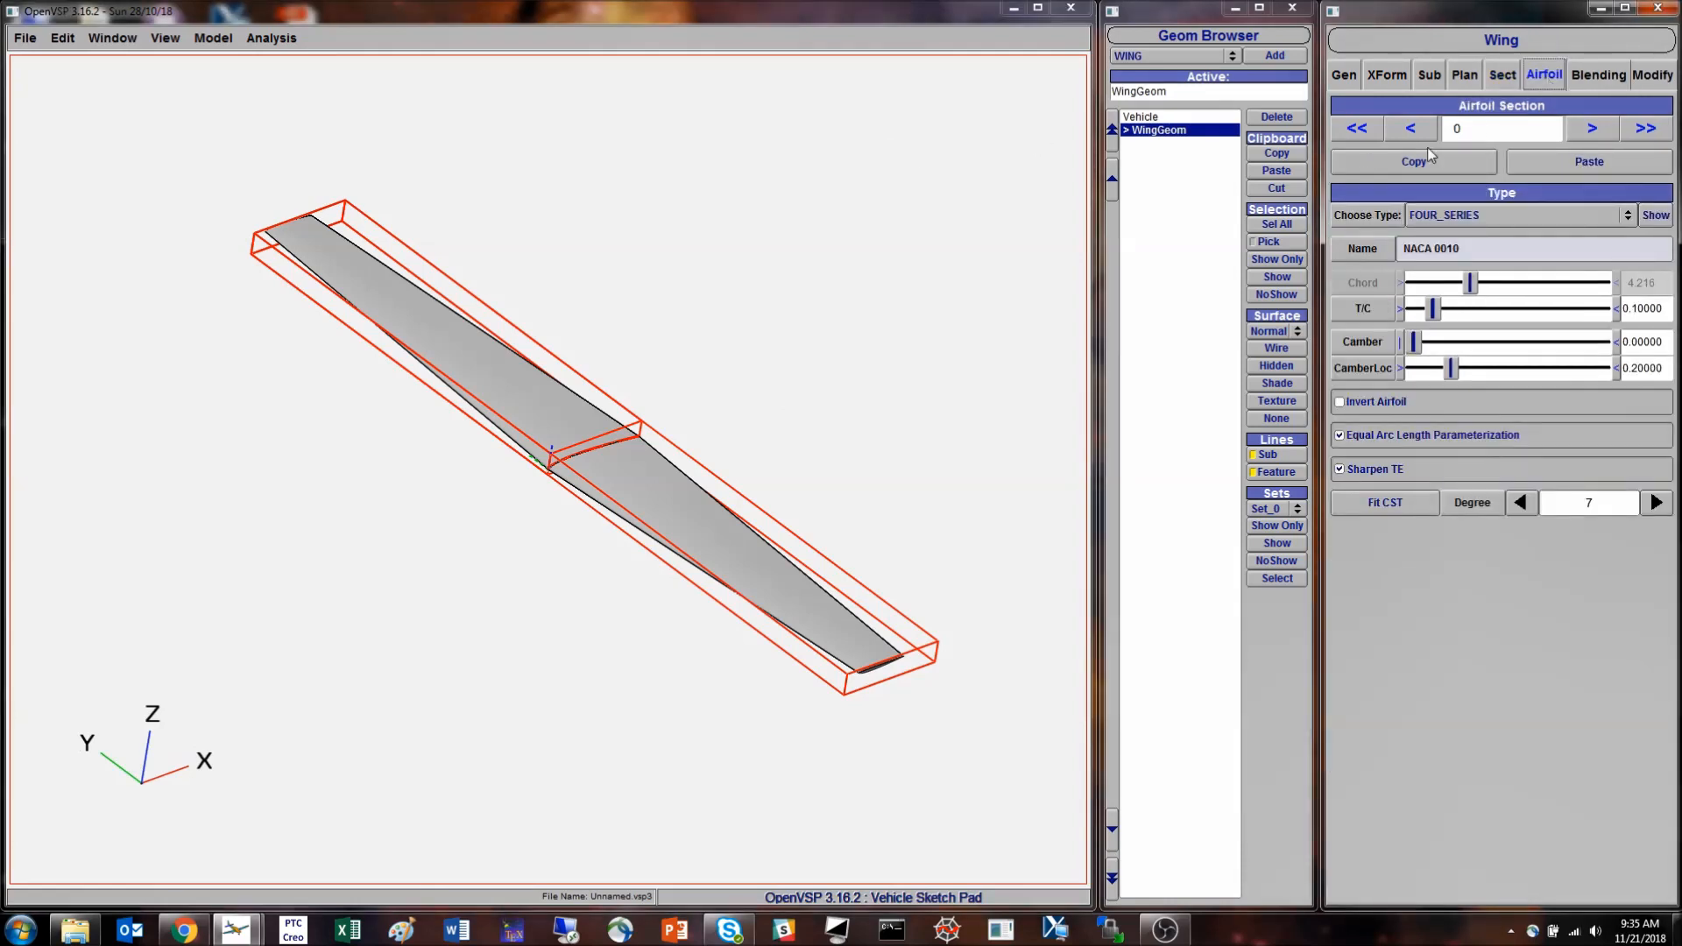
pyautogui.moveTo(766, 450); pyautogui.dragTo(514, 465)
pyautogui.scroll(10, 604, 486)
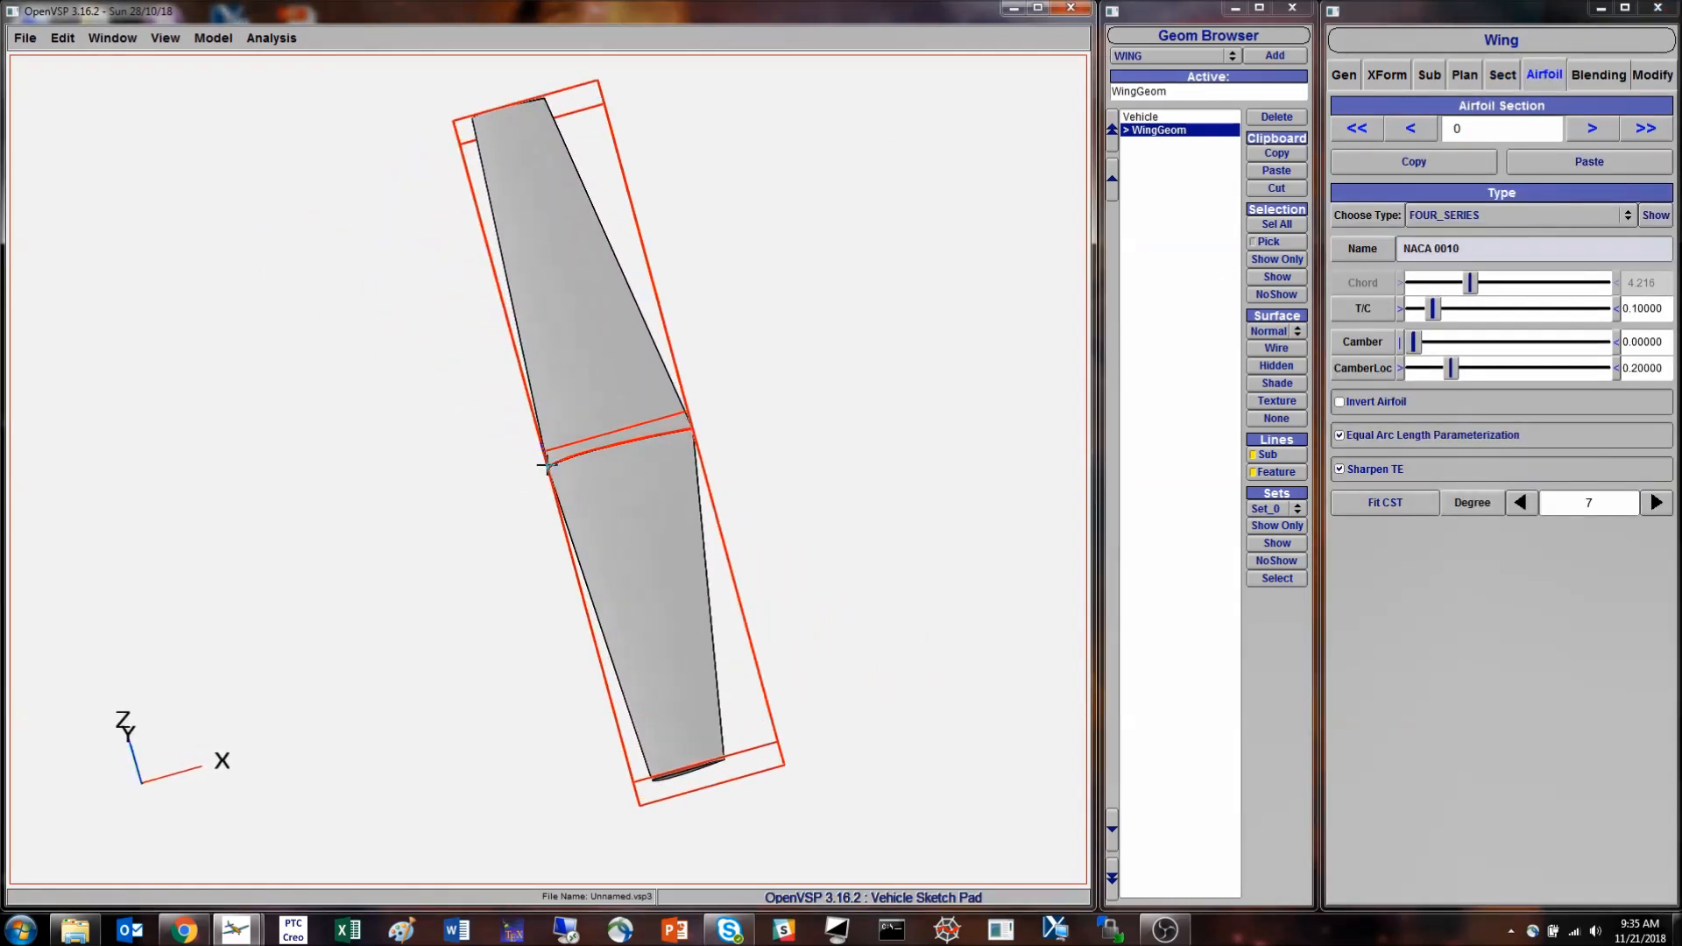
pyautogui.moveTo(605, 486); pyautogui.dragTo(472, 616, button='right')
pyautogui.moveTo(472, 616); pyautogui.dragTo(540, 559)
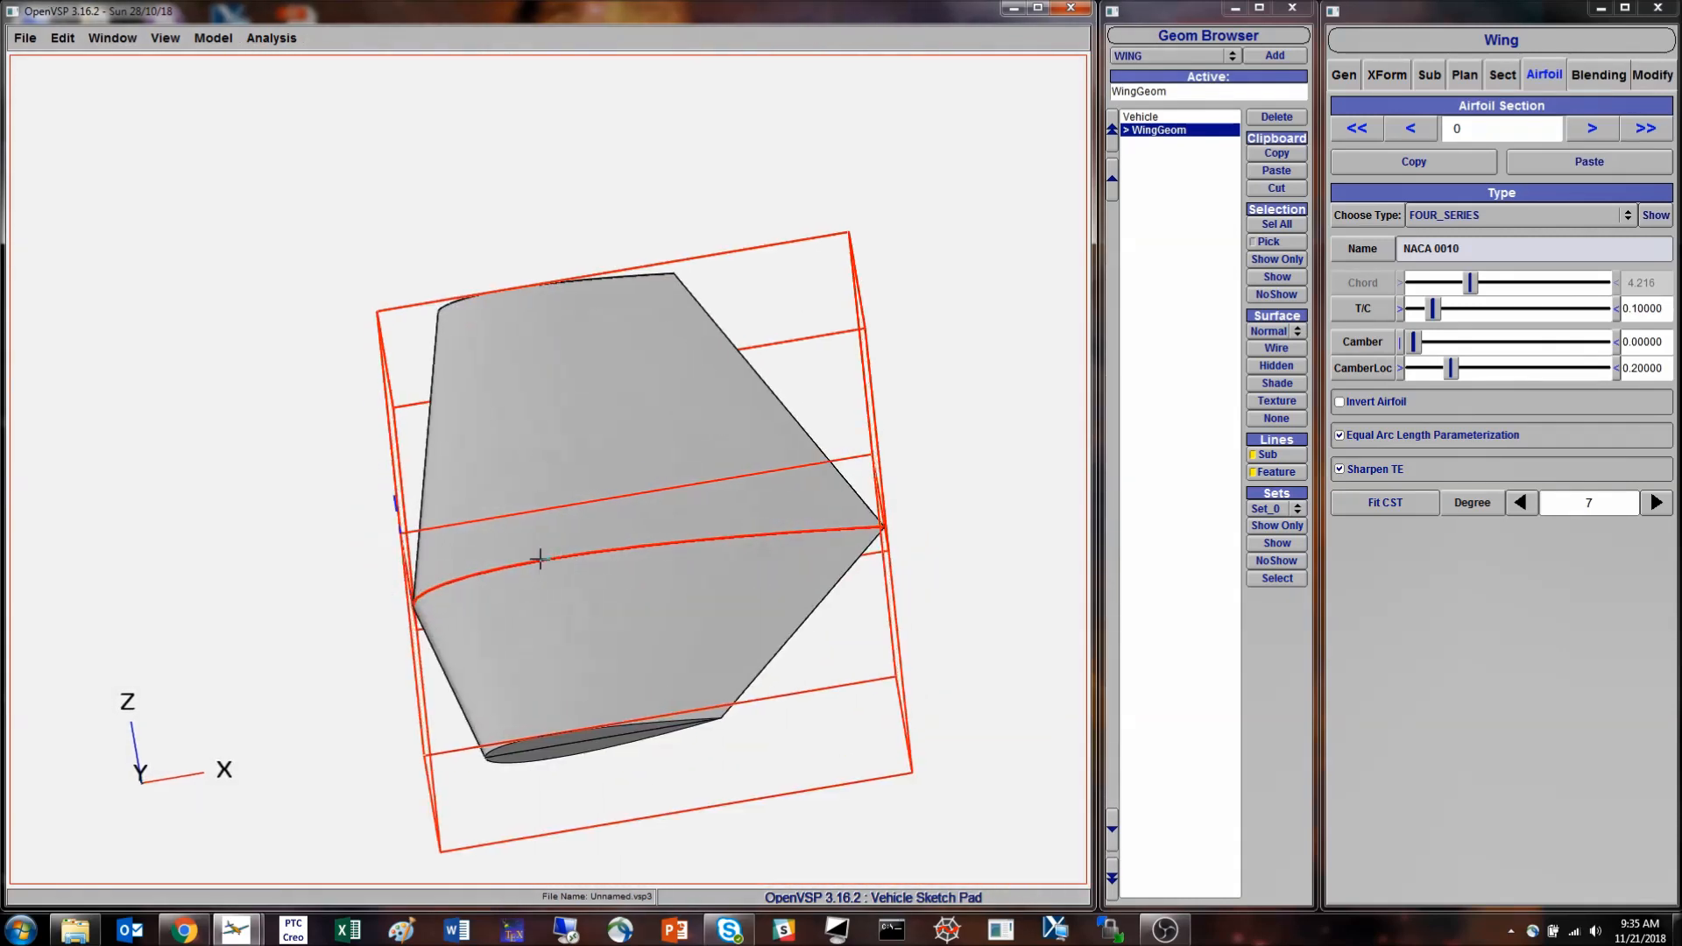
# - Select the tip airfoil, section 1, and display the wing as a wireframe
pyautogui.click(1600, 132)
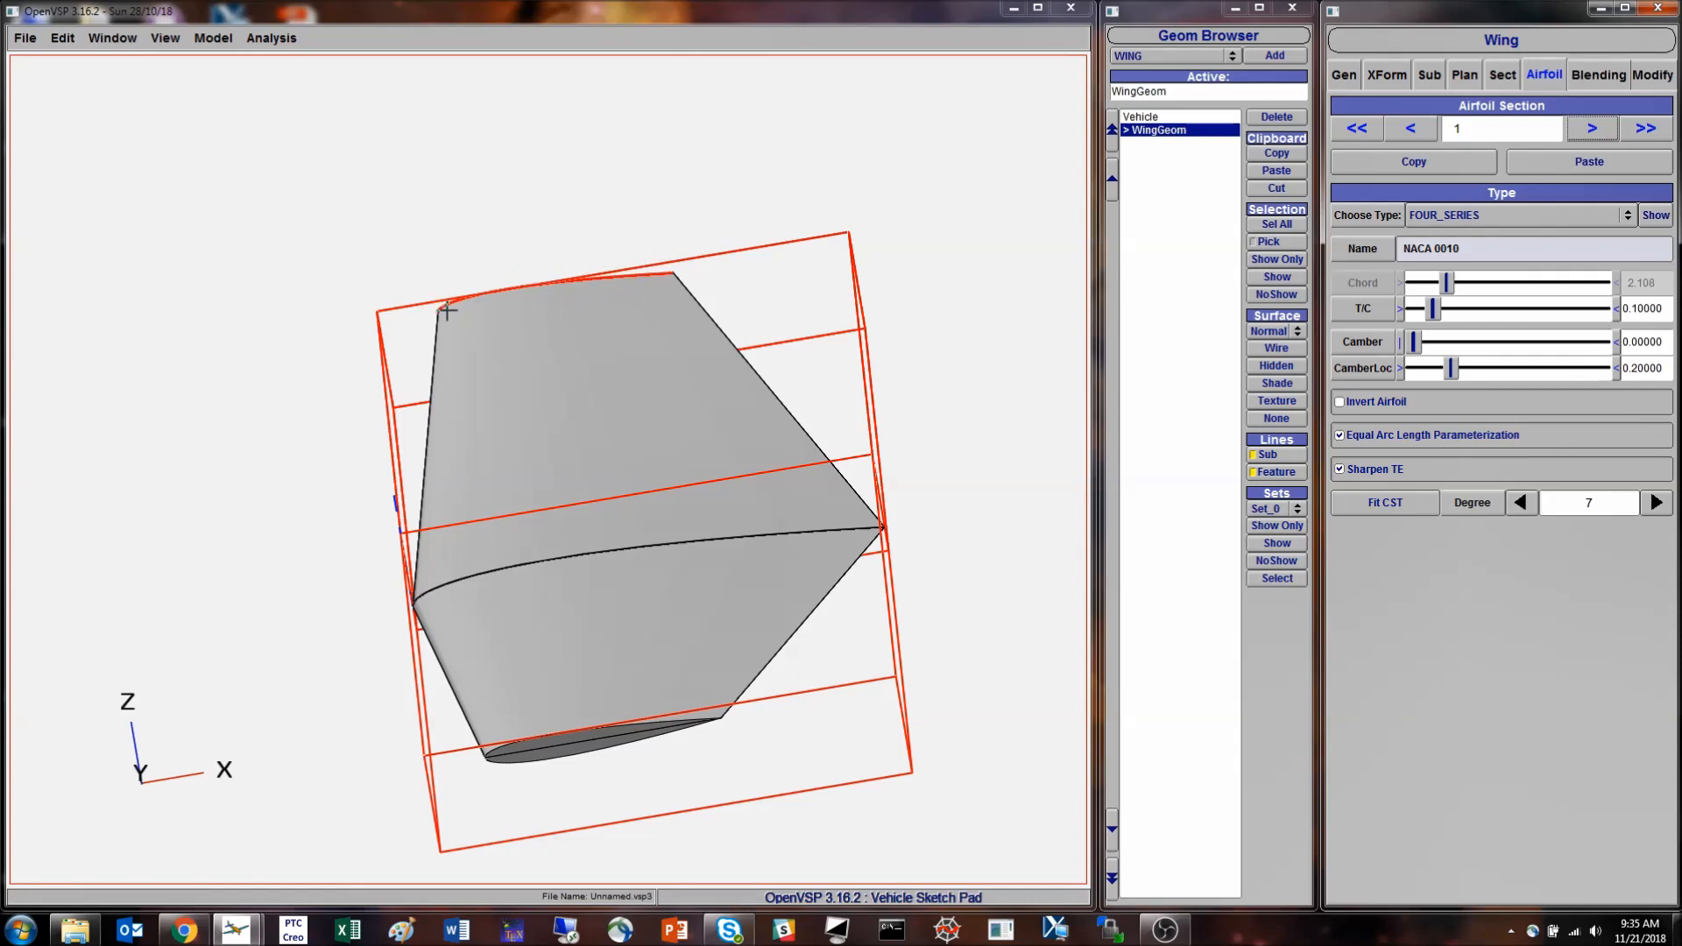
pyautogui.moveTo(751, 496); pyautogui.dragTo(832, 487)
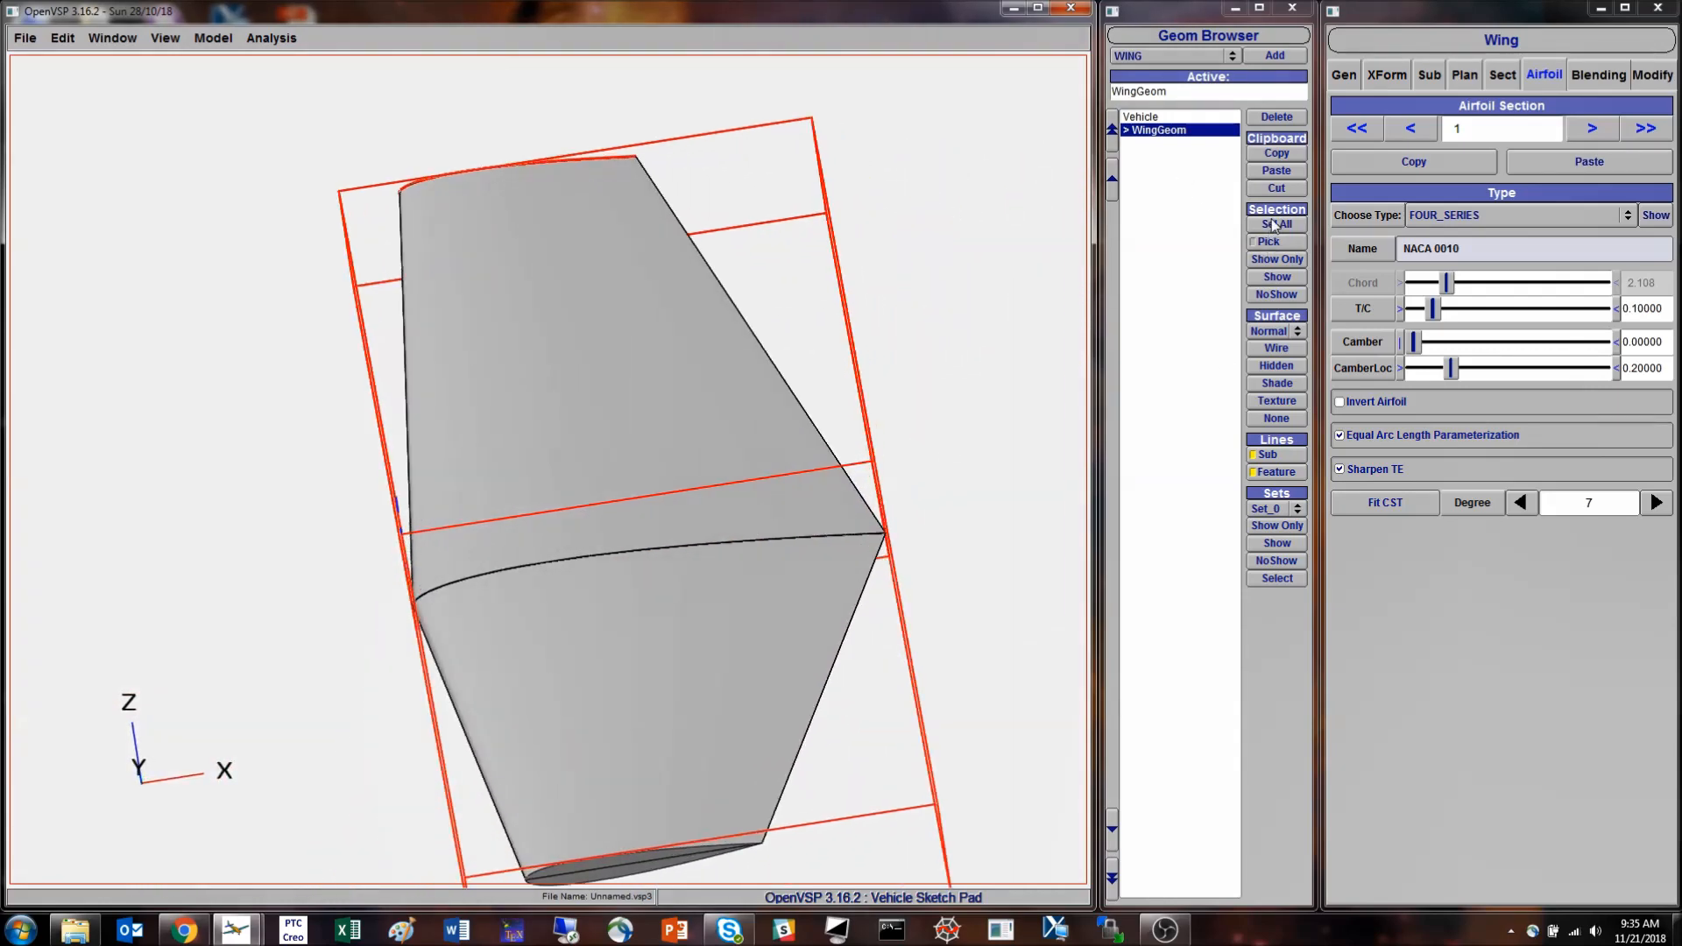
pyautogui.click(1277, 364)
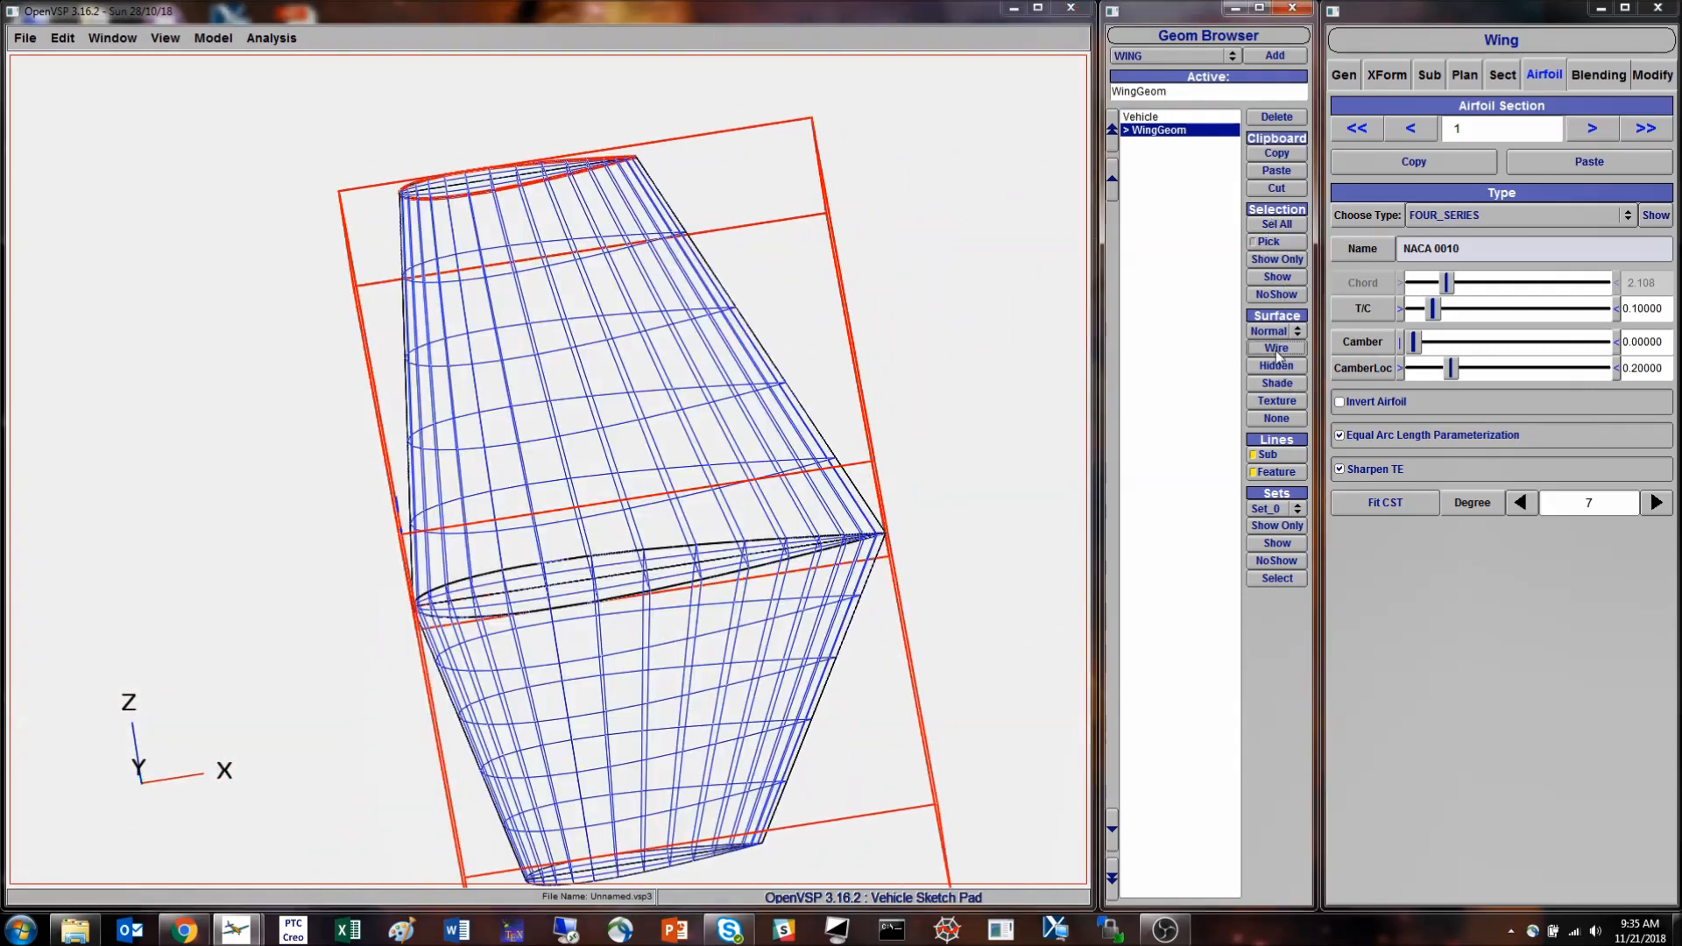
# - Select the root airfoil, section 0, and set its thickness-to-chord ratio to about 0.167
pyautogui.moveTo(675, 515)
pyautogui.mouseDown()
pyautogui.moveTo(632, 484)
pyautogui.moveTo(646, 507)
pyautogui.mouseUp()
pyautogui.click(1419, 132)
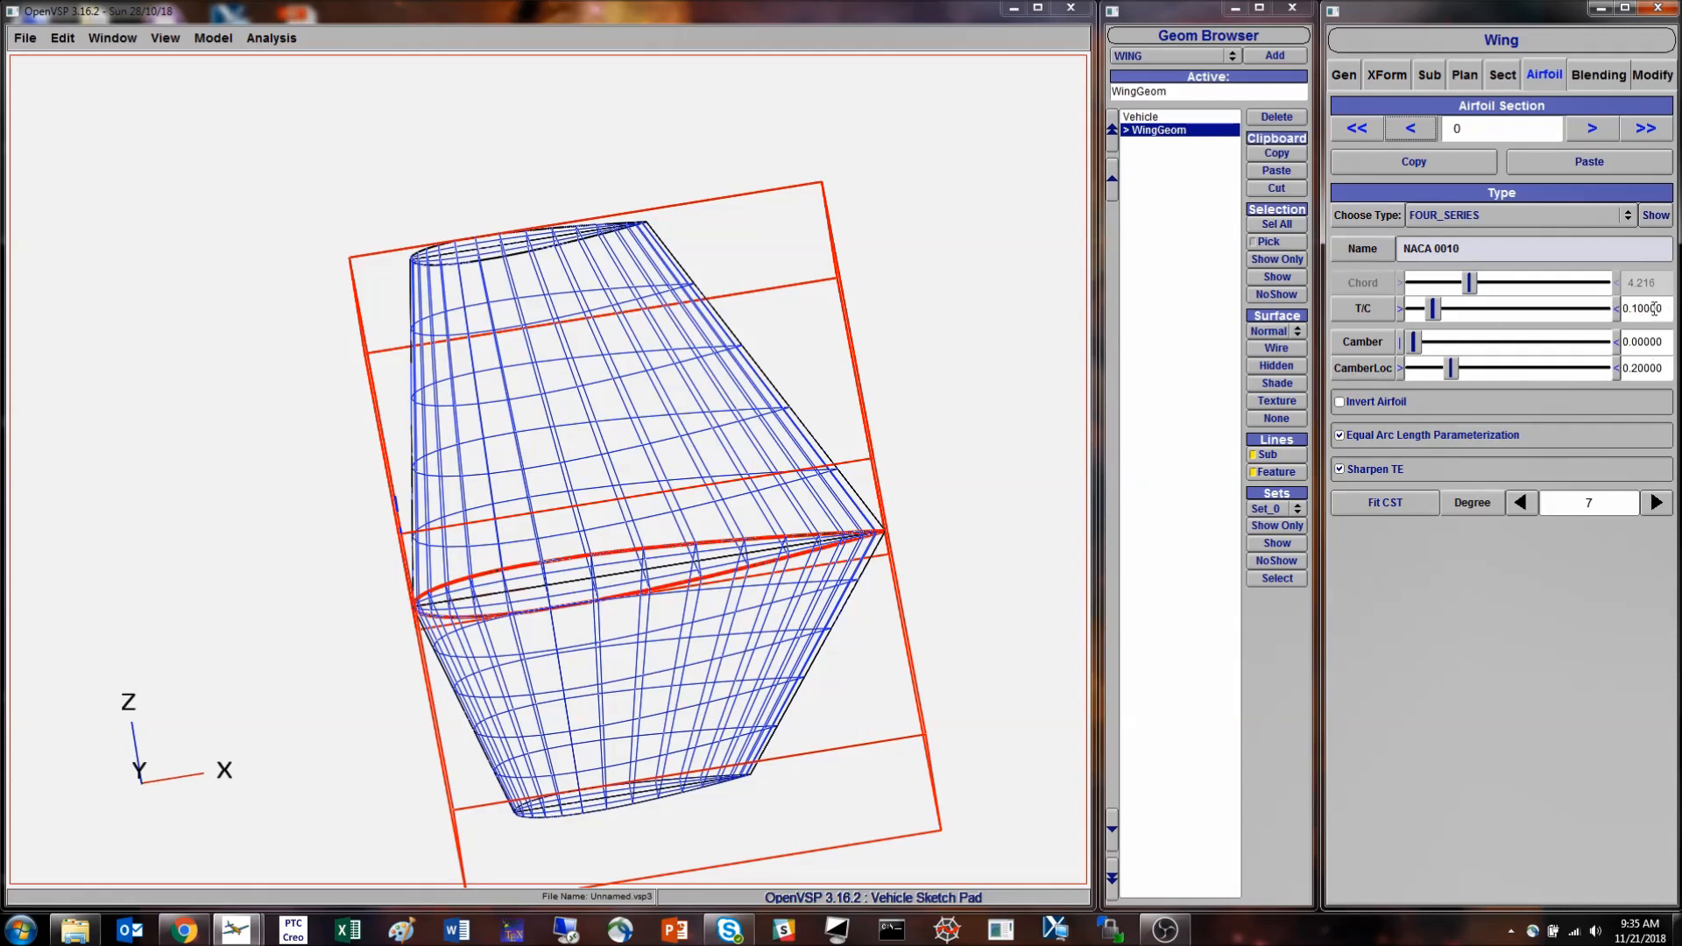
pyautogui.moveTo(1438, 311); pyautogui.dragTo(1450, 312)
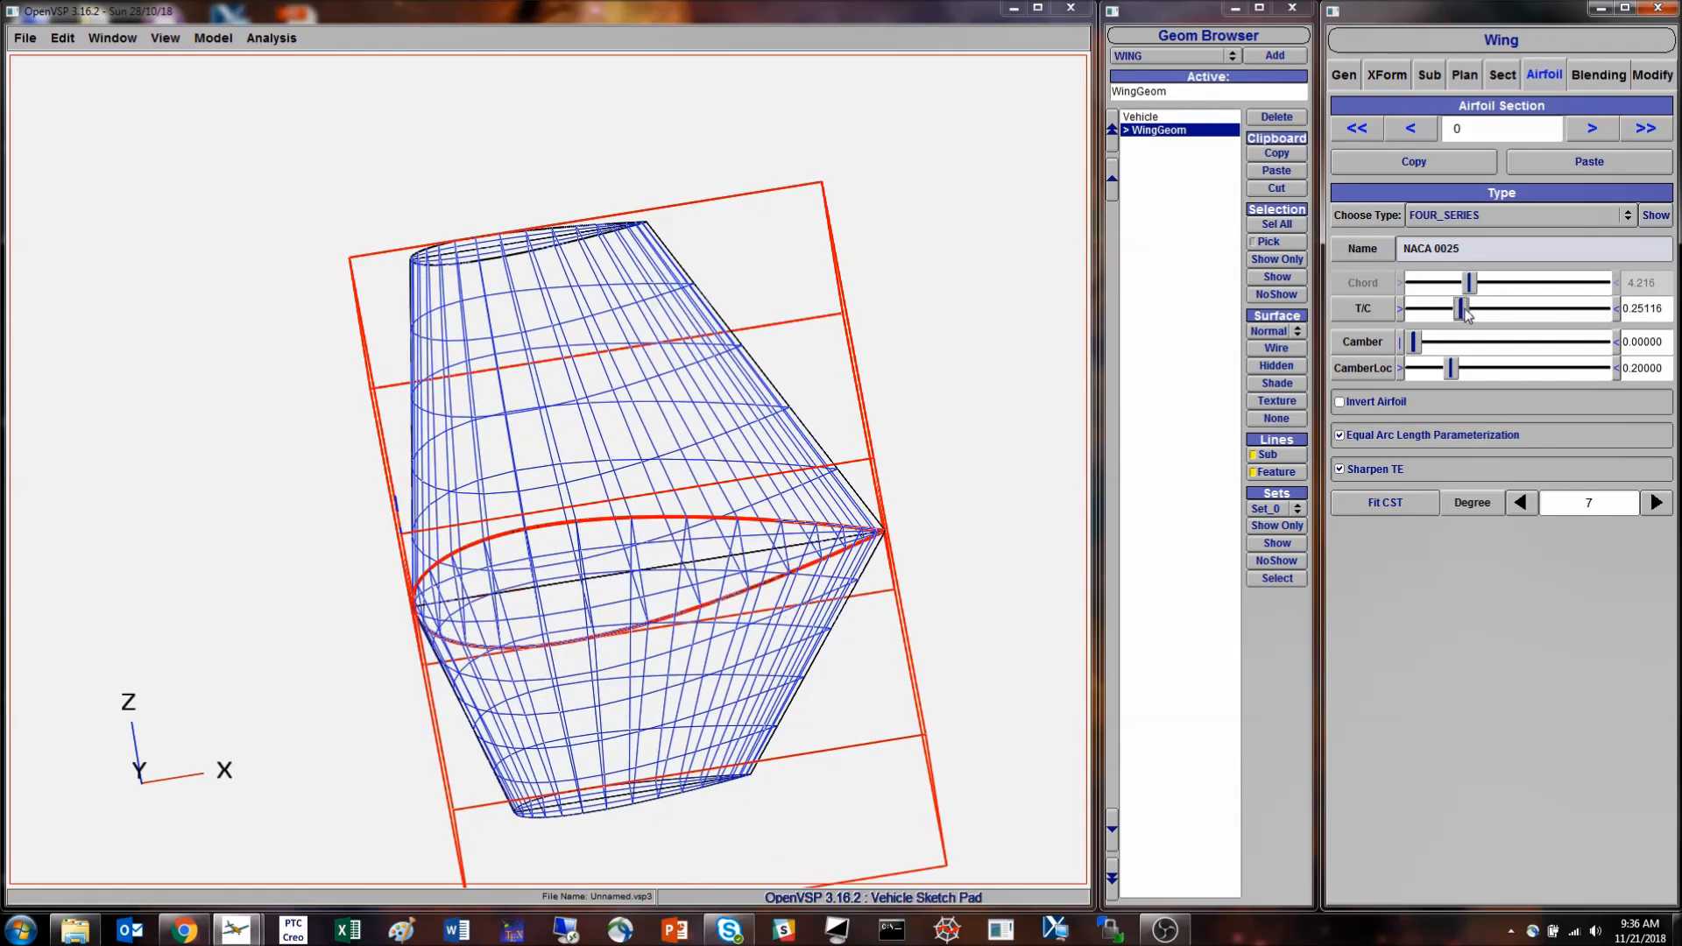
pyautogui.moveTo(1446, 311); pyautogui.dragTo(1449, 311)
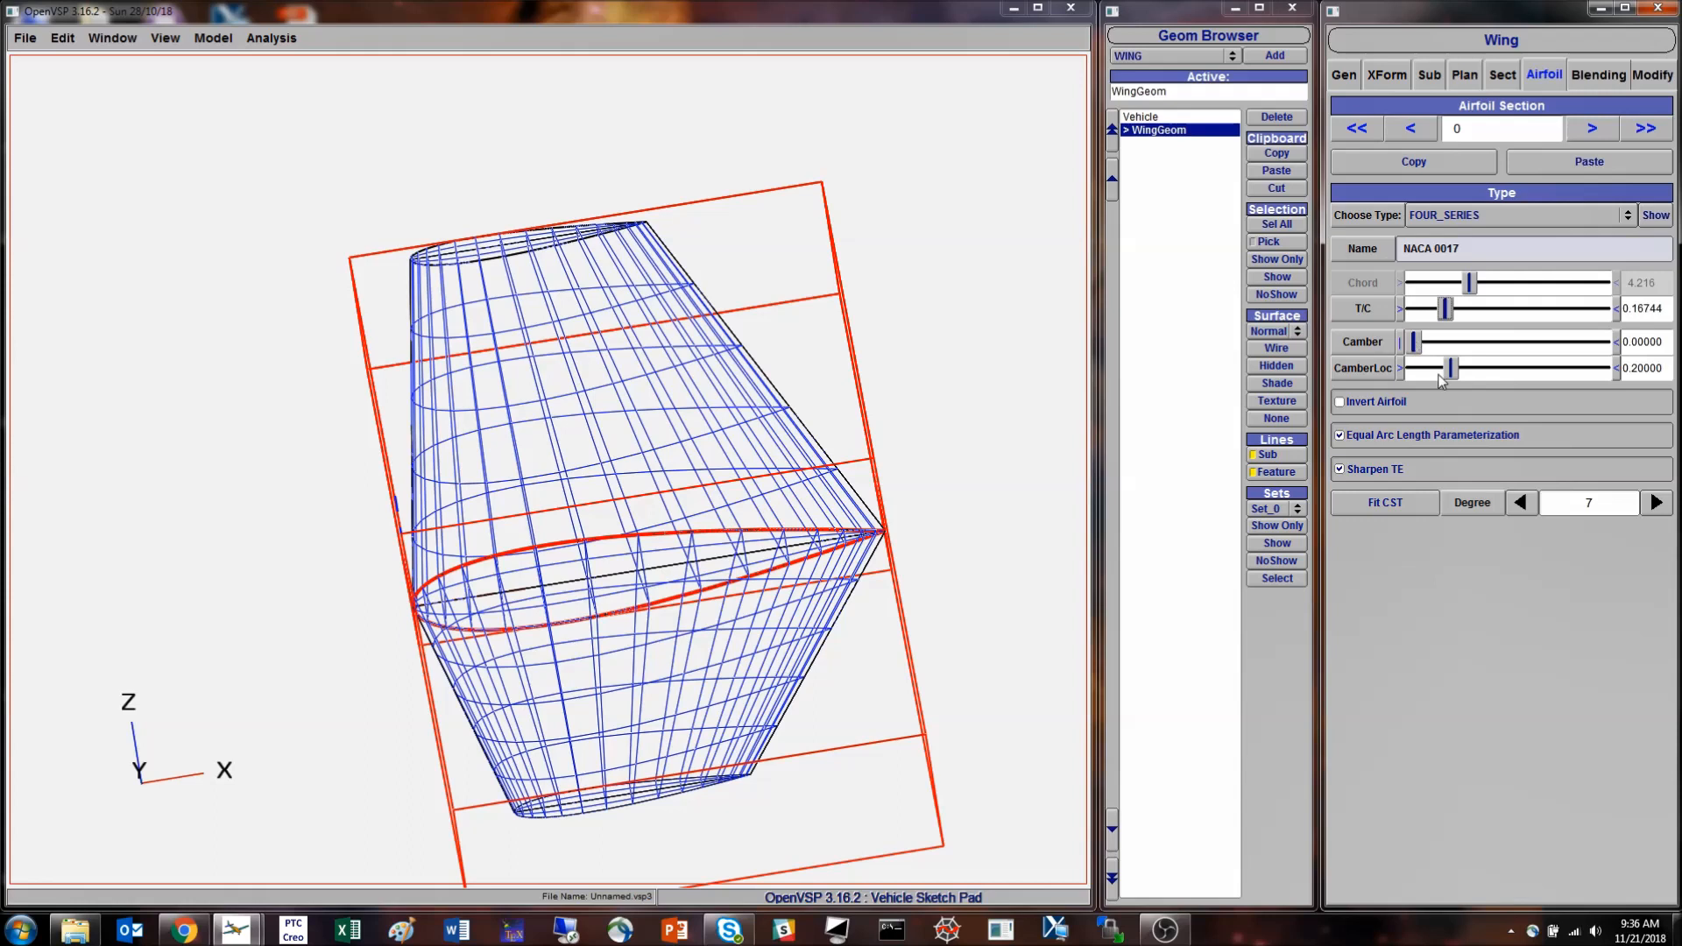
# - Change the root airfoil to SIX_SERIES, series 63a, with T/C about 0.142, ideal CL about 0.185 and A about 0.284
pyautogui.click(1481, 218)
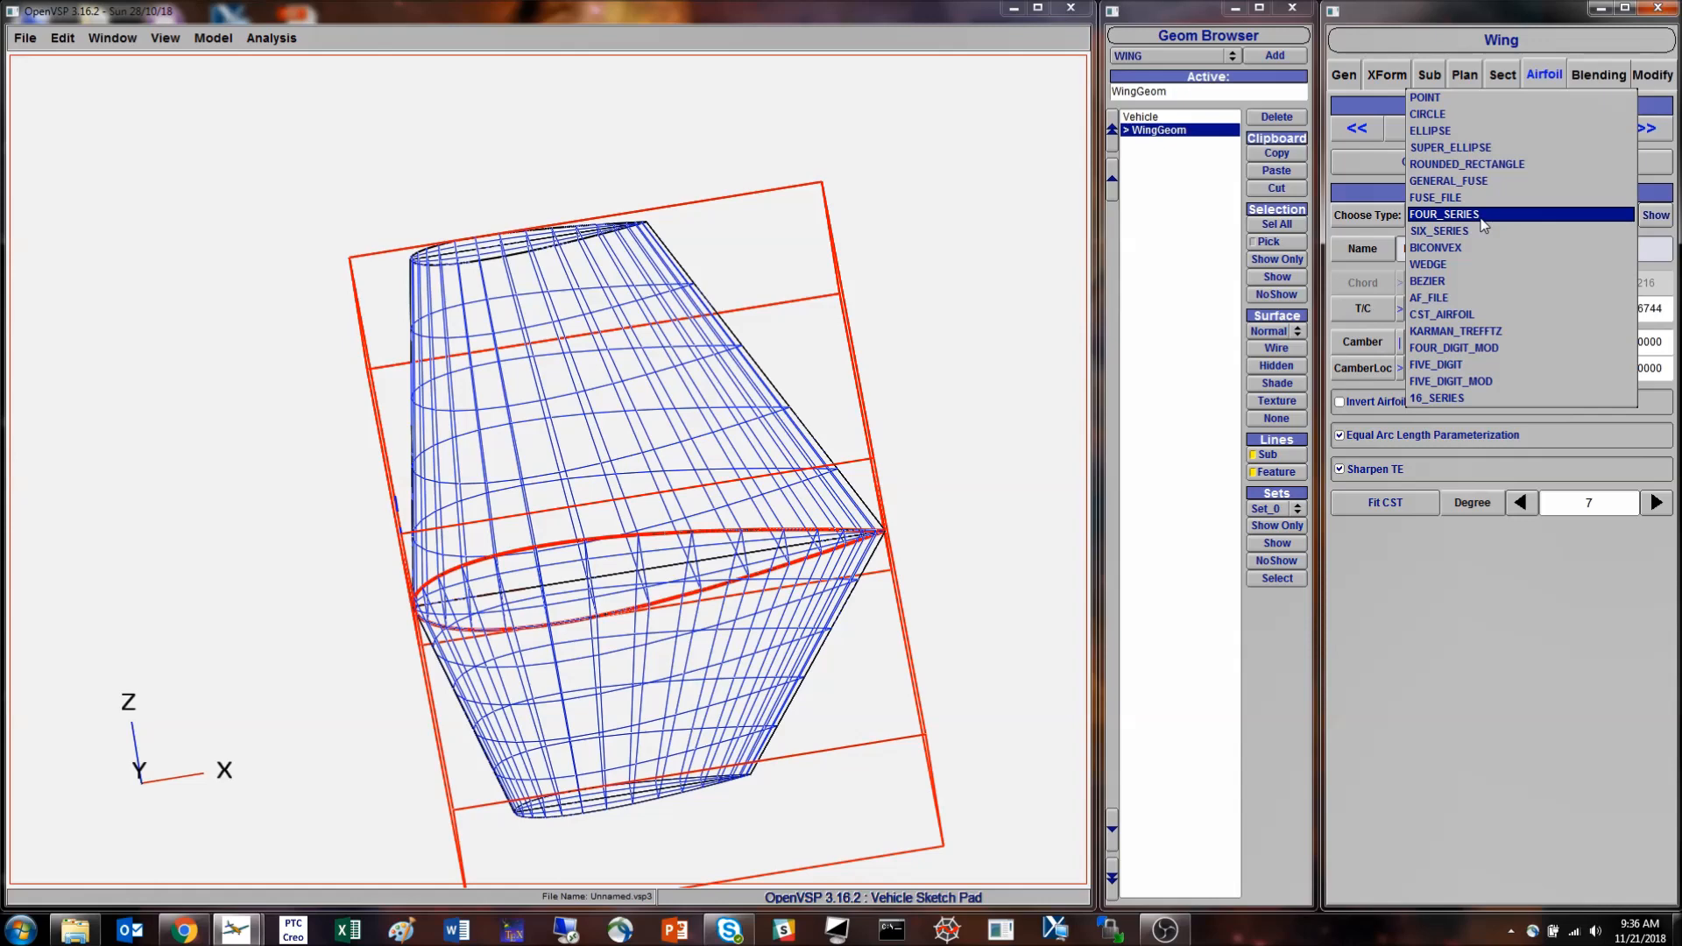
pyautogui.click(1479, 232)
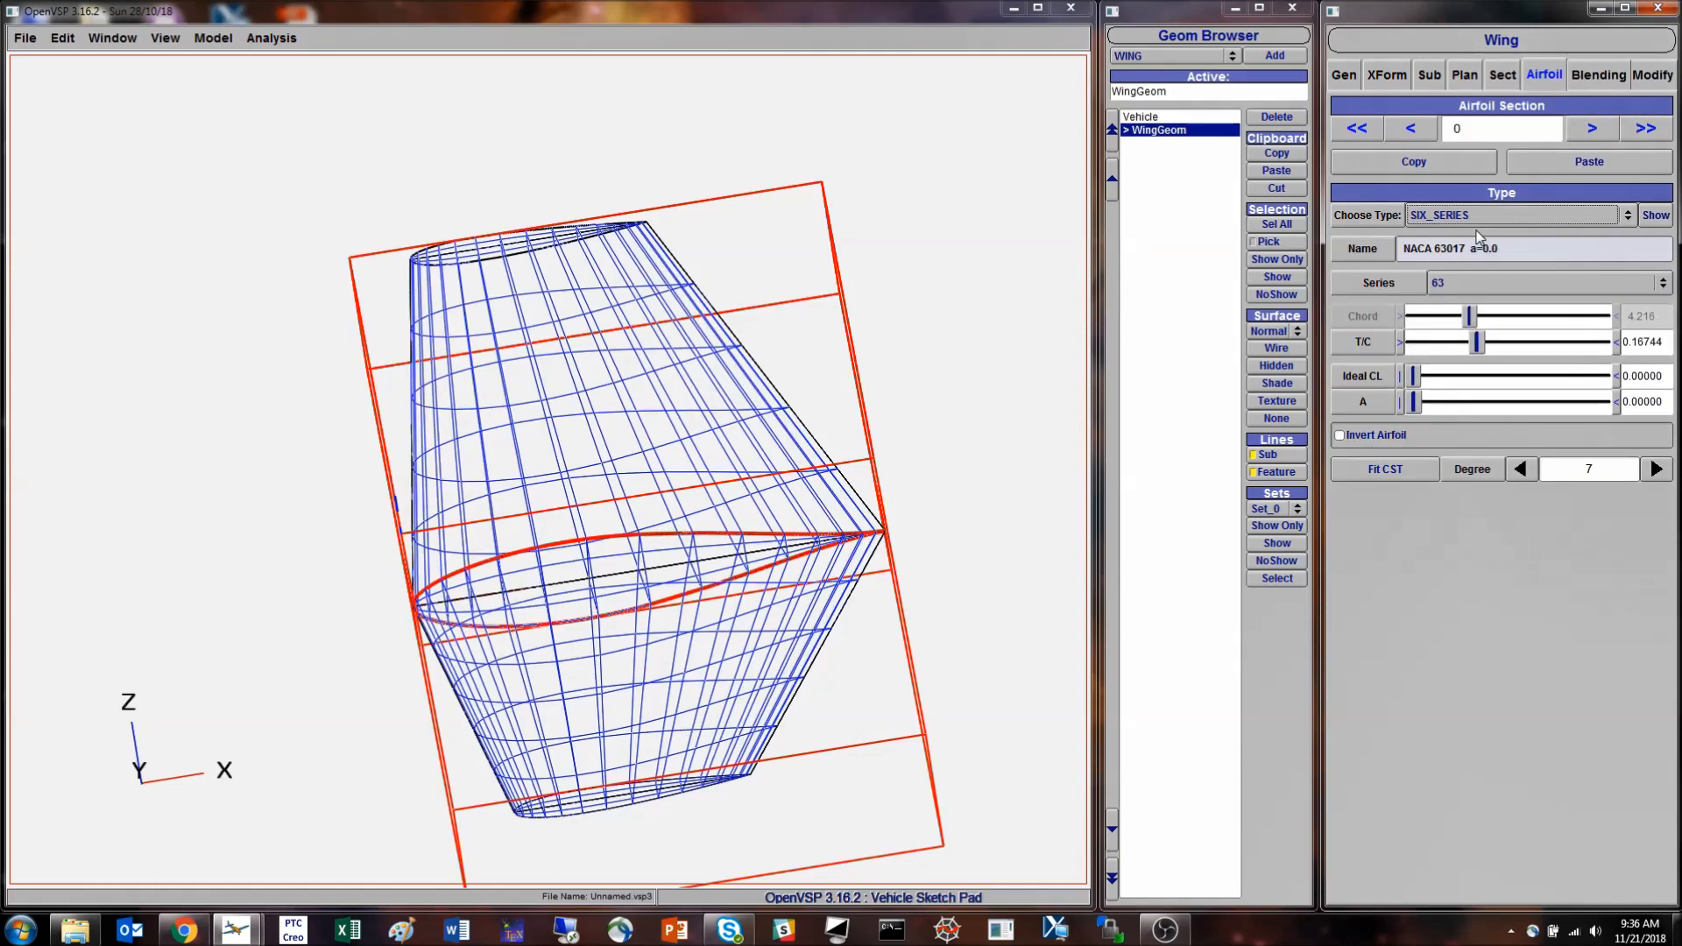
pyautogui.click(1477, 285)
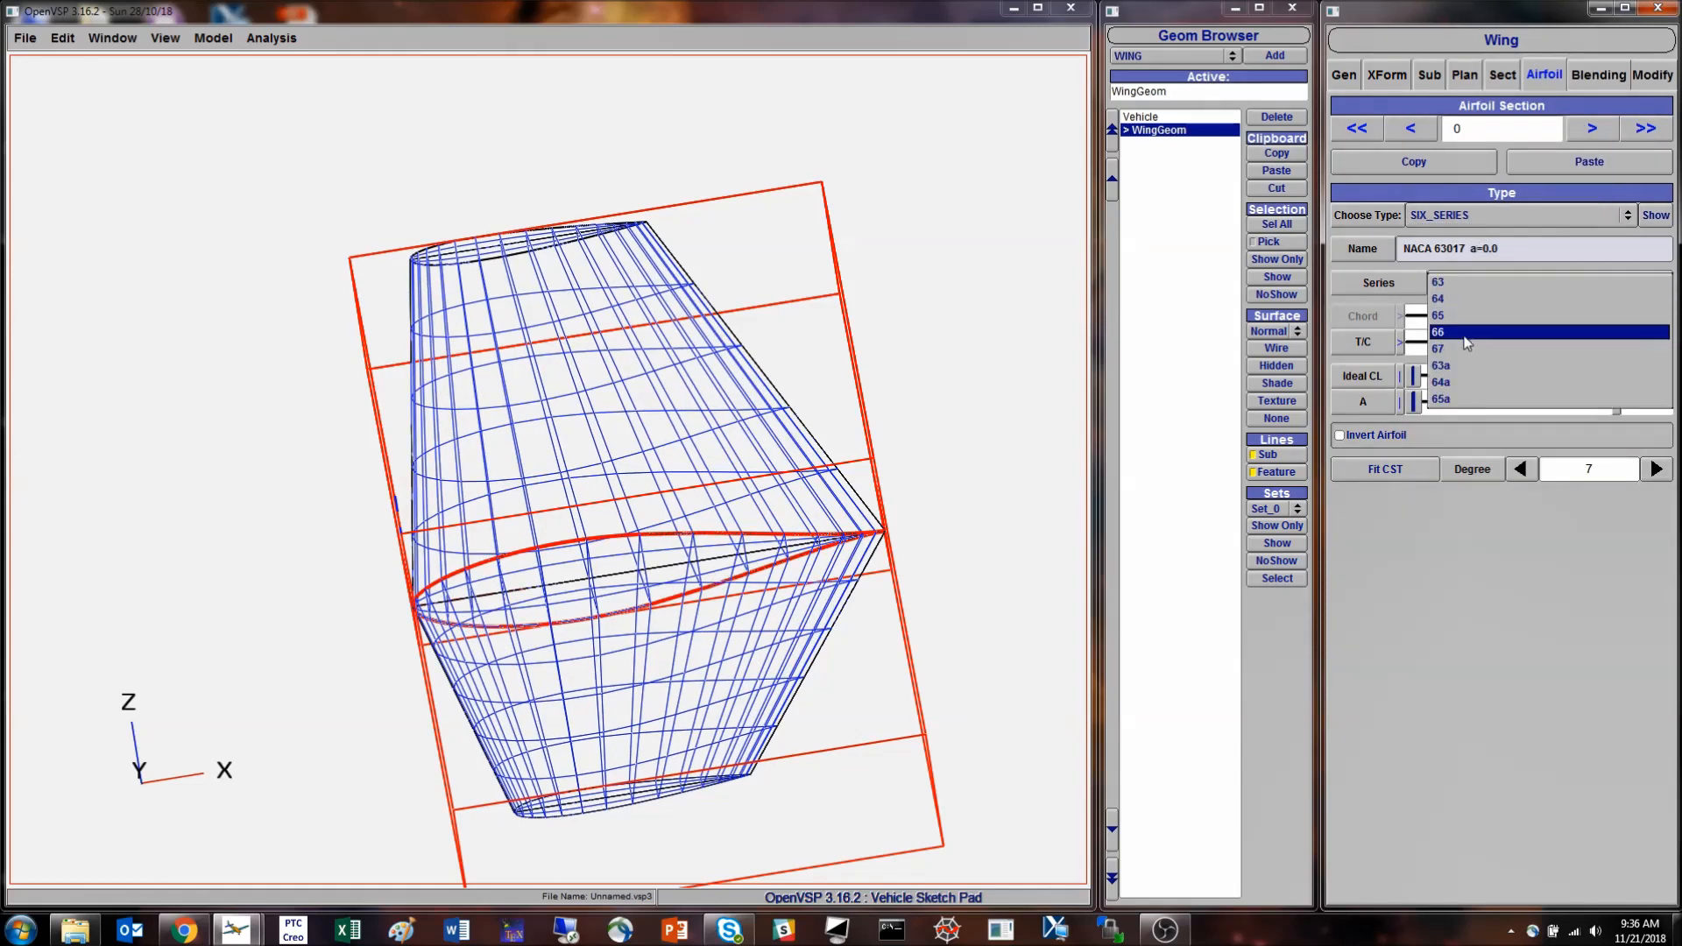
pyautogui.click(1465, 368)
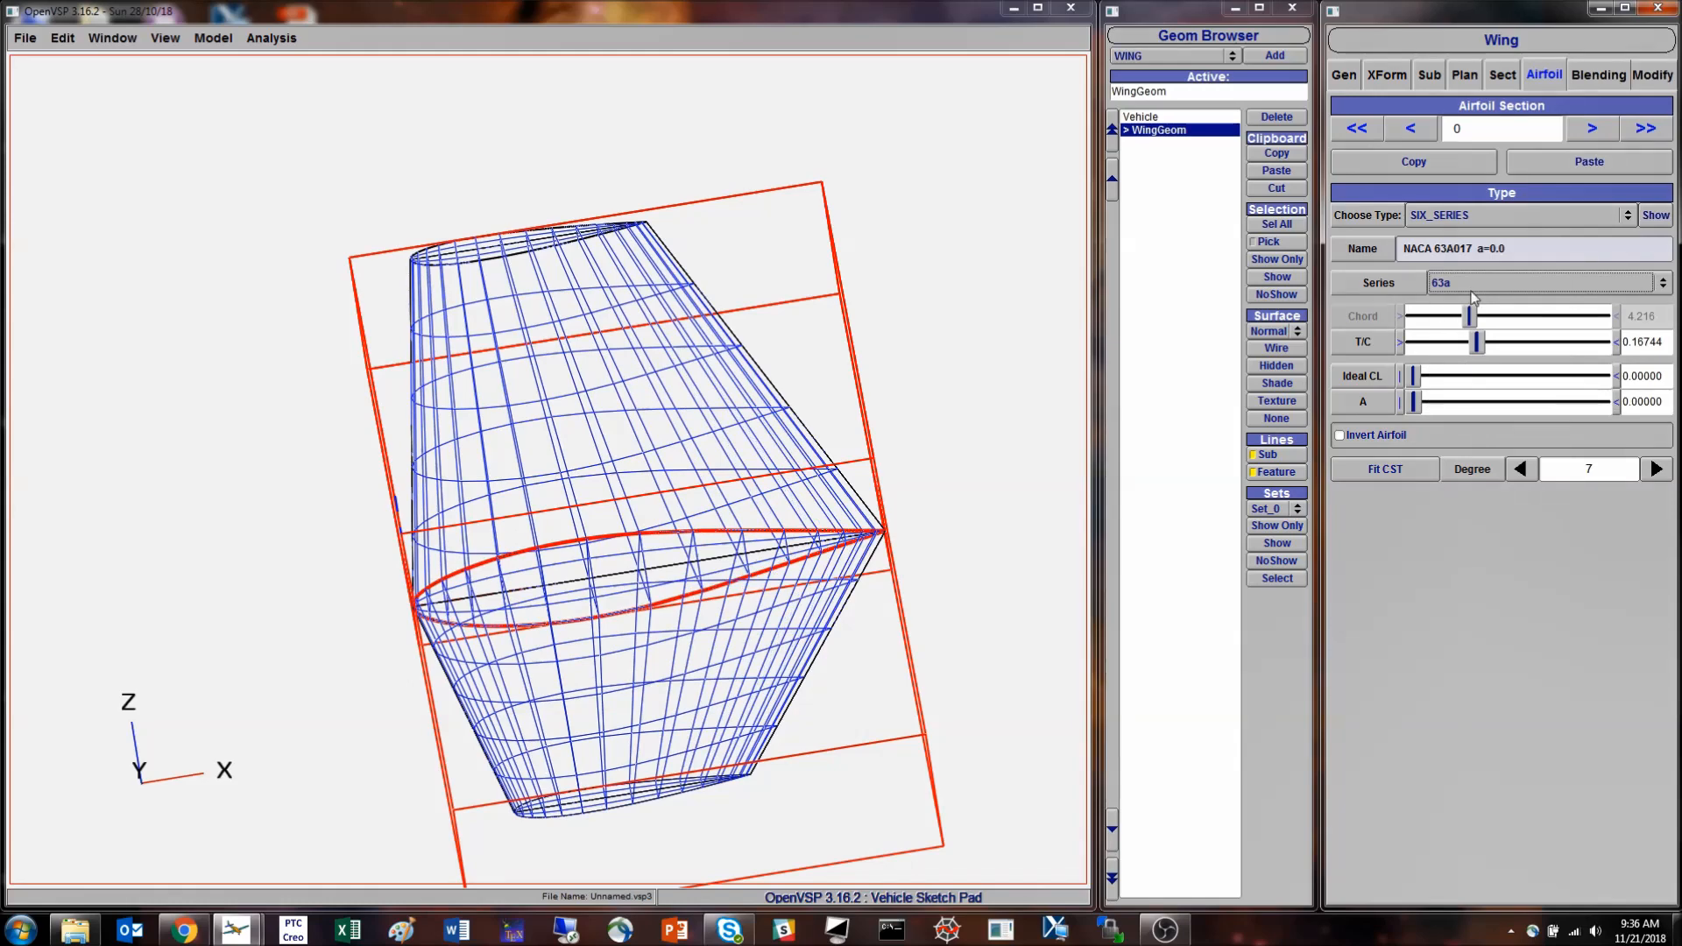
pyautogui.moveTo(1476, 340); pyautogui.dragTo(1452, 383)
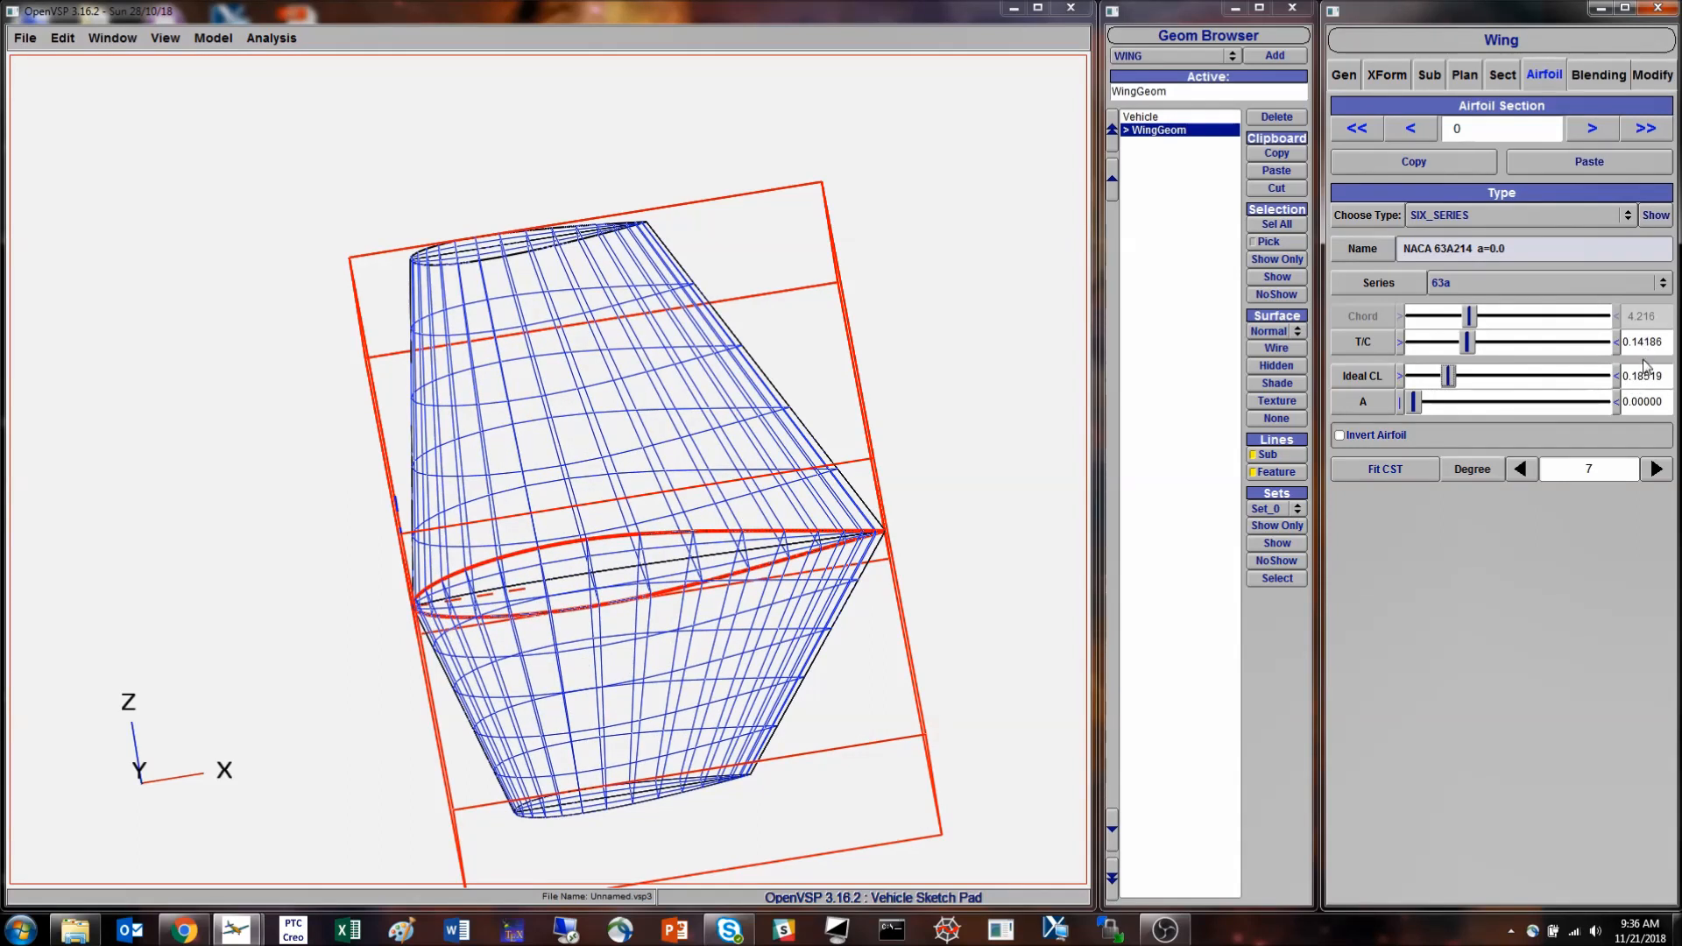
pyautogui.moveTo(1416, 407); pyautogui.dragTo(1472, 411)
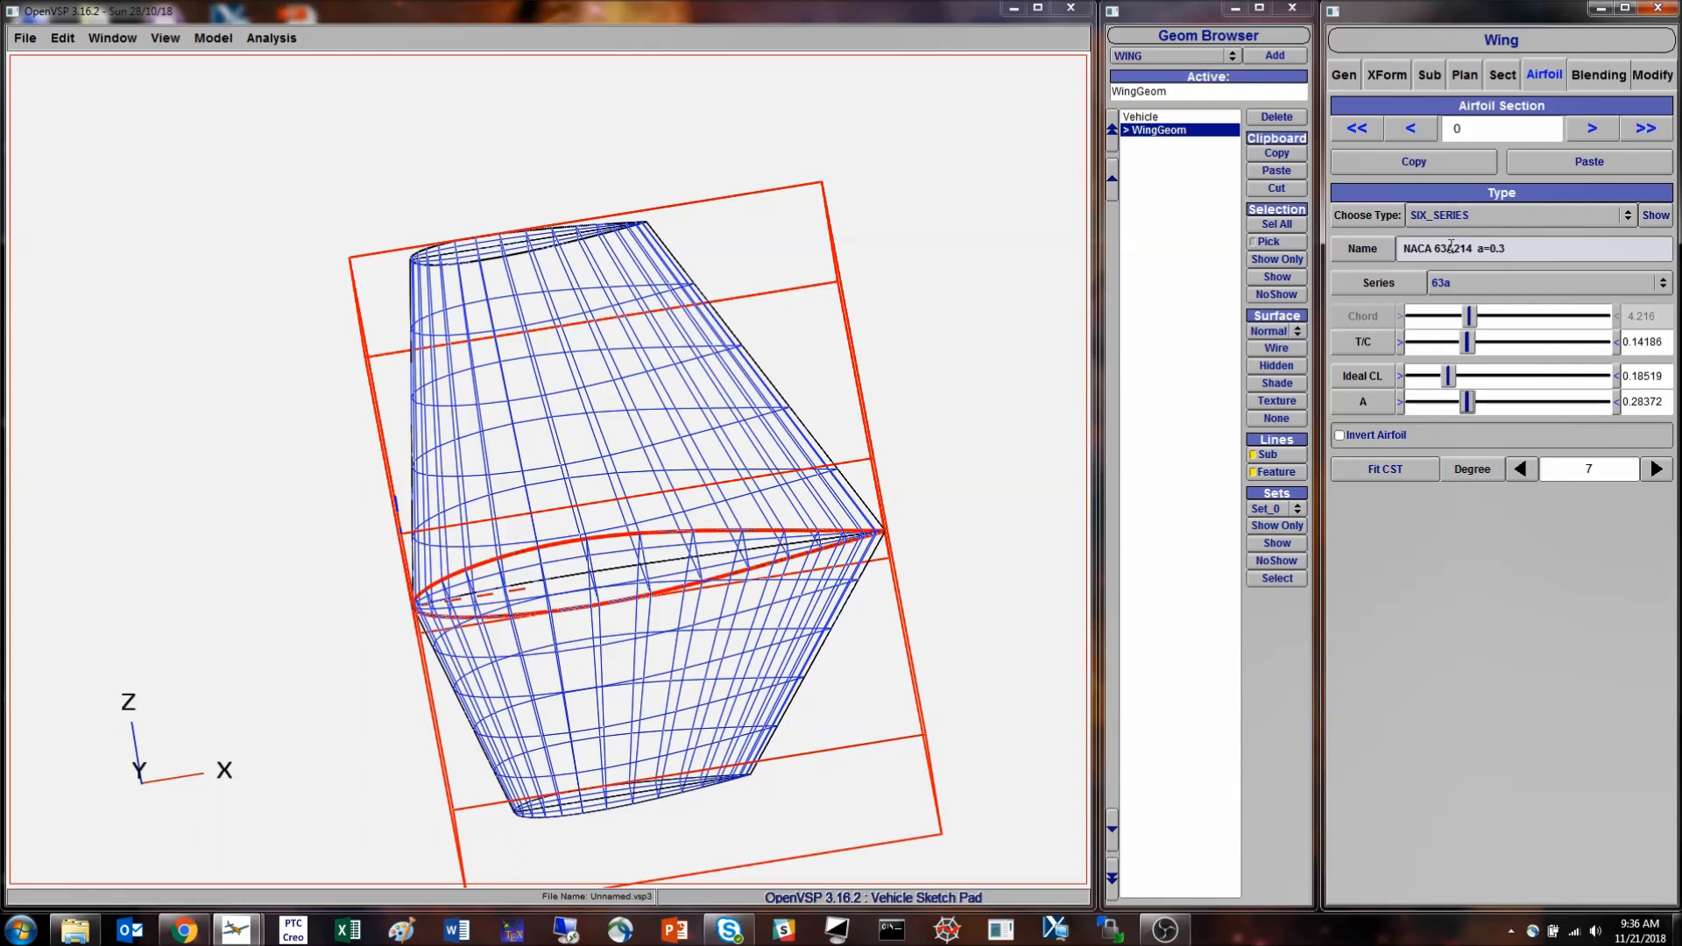
# - Preview the six-series root airfoil's profile and inspect the root section on the wing model
pyautogui.click(1656, 216)
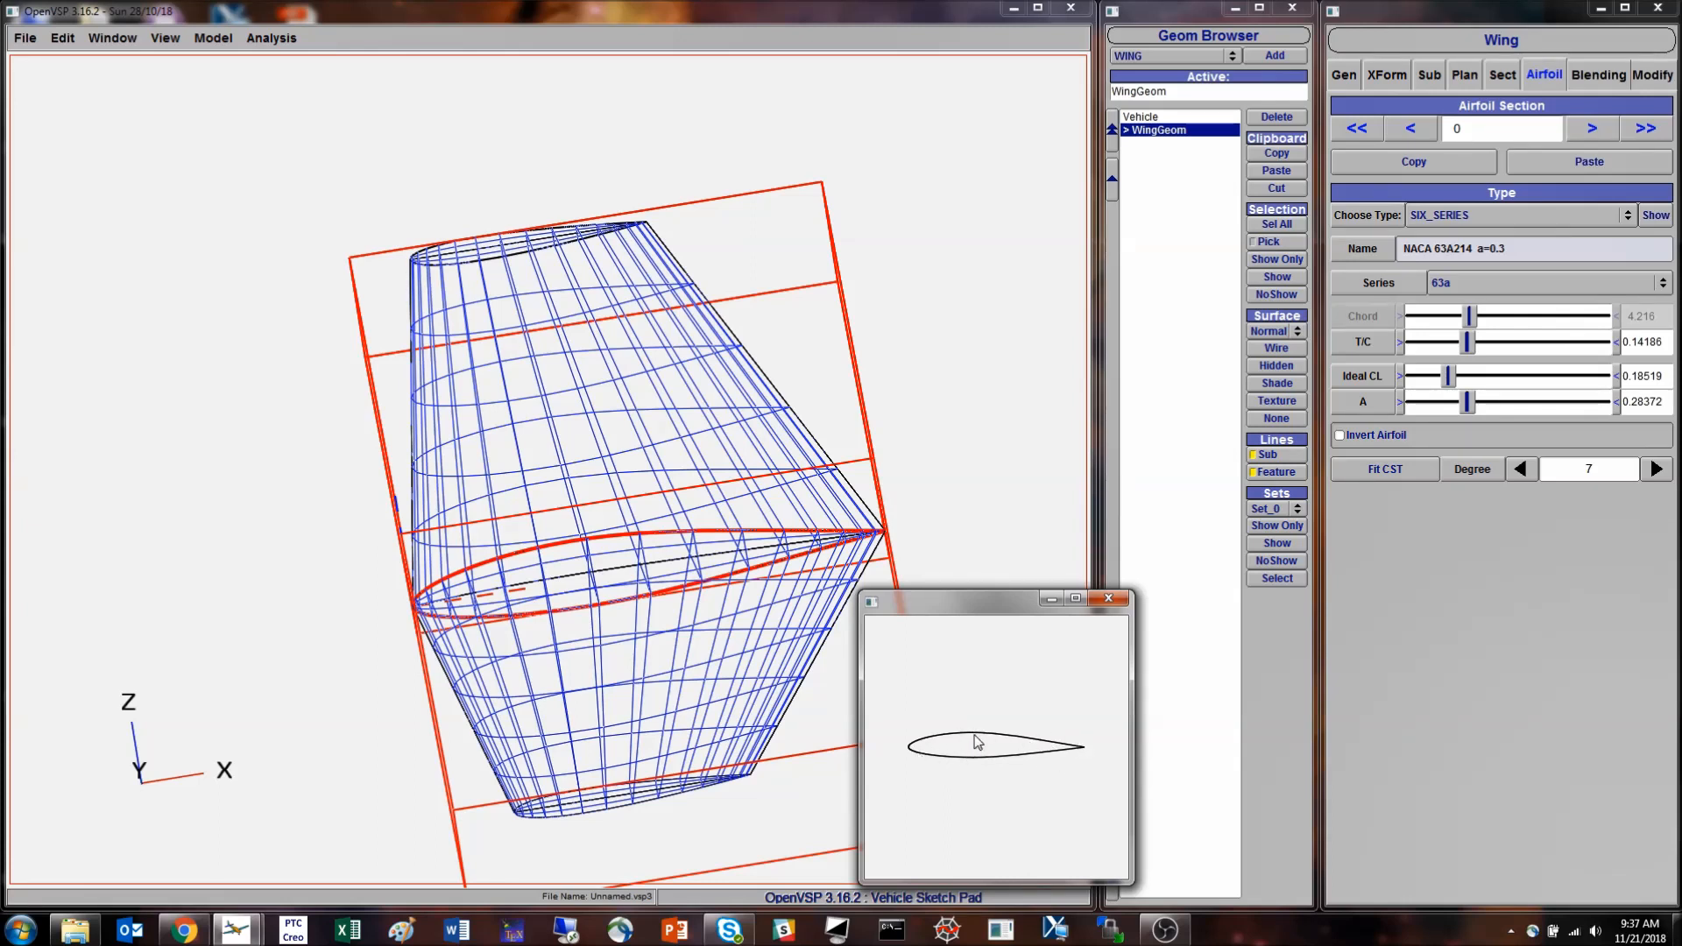
pyautogui.click(1108, 599)
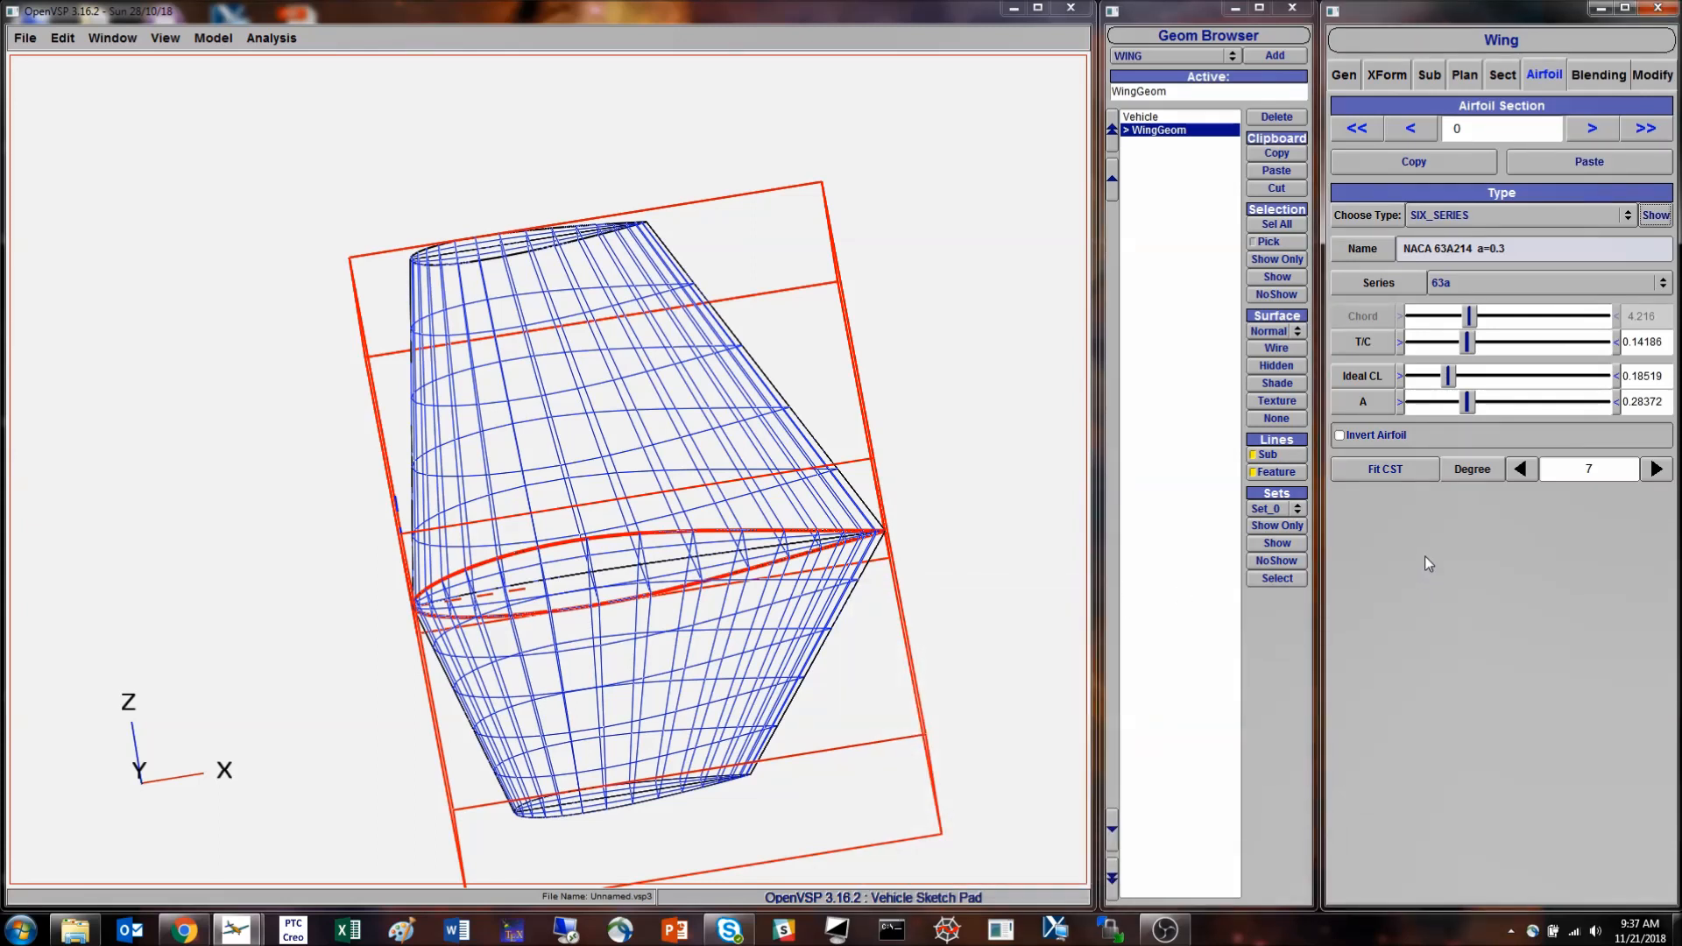
pyautogui.moveTo(626, 618); pyautogui.dragTo(411, 495)
pyautogui.scroll(3, 553, 555)
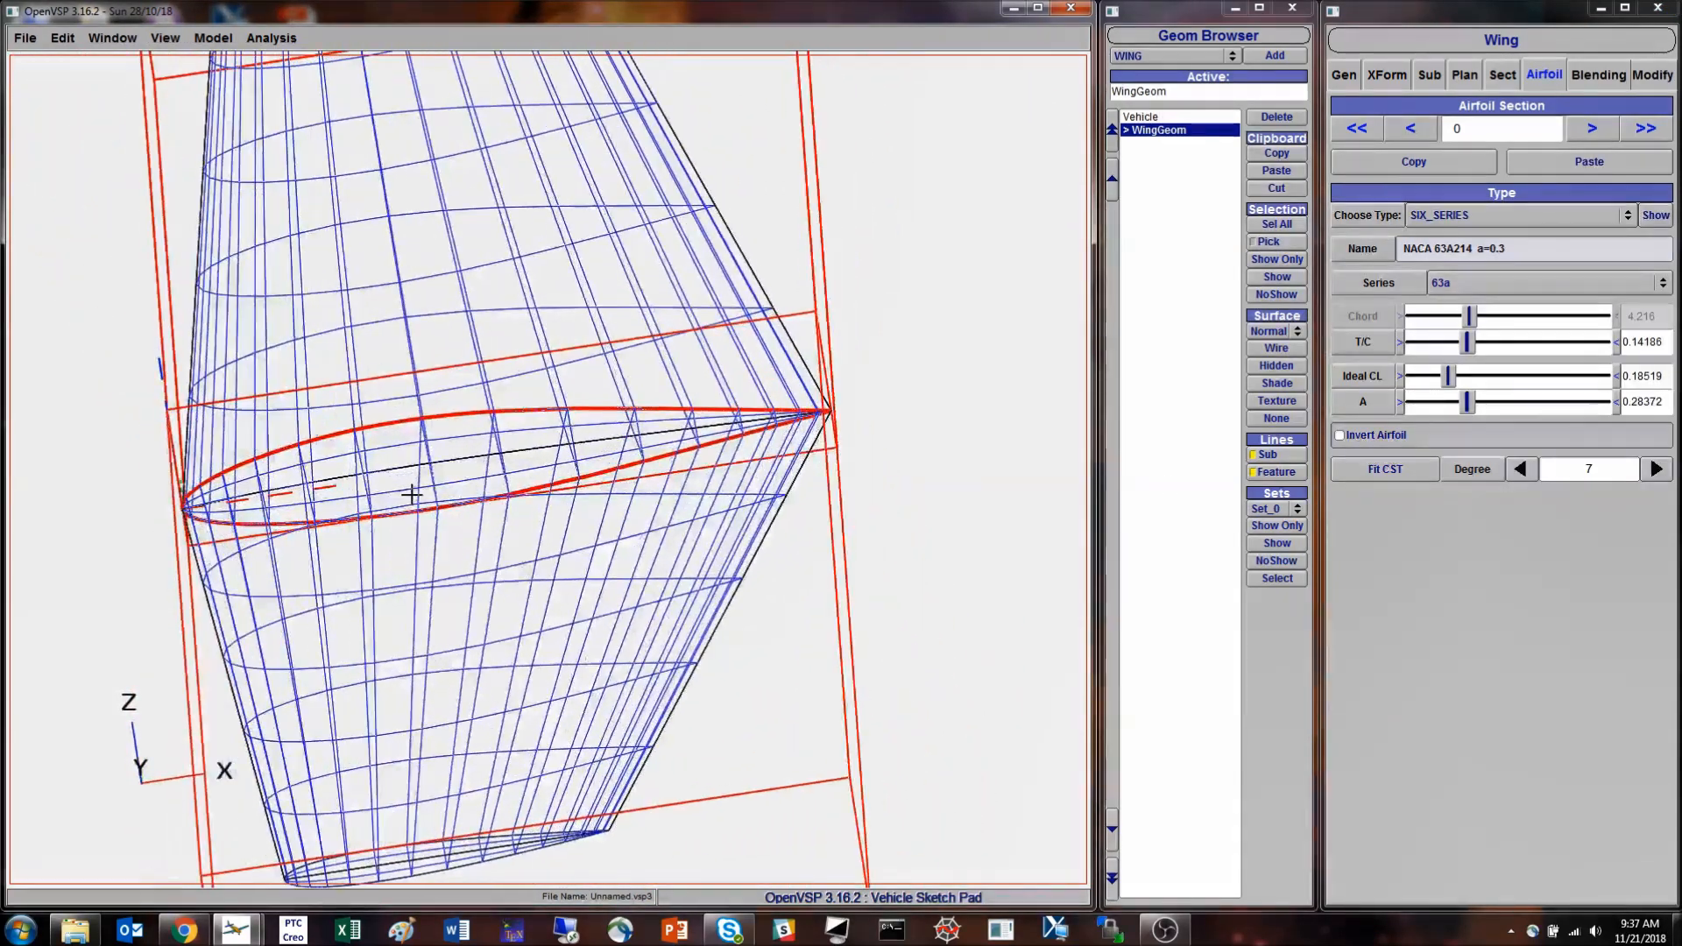
# - Change the root airfoil type to AF_FILE and load b737c.af from the airfoil folder
pyautogui.click(1488, 218)
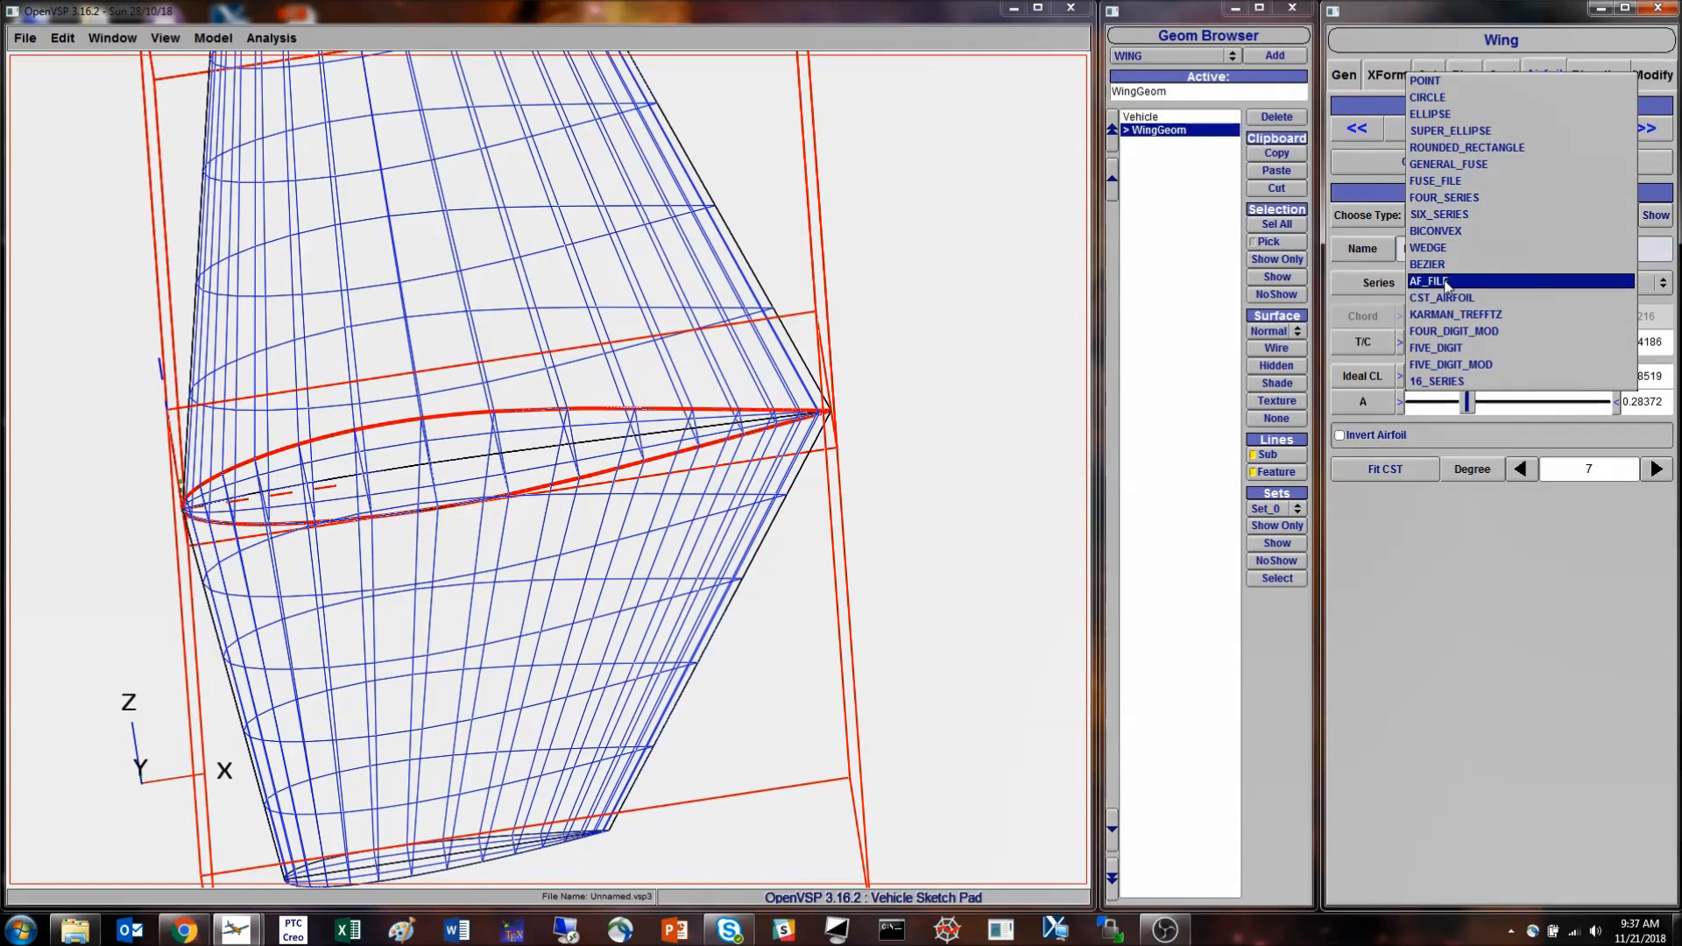
pyautogui.click(1446, 281)
pyautogui.moveTo(481, 481); pyautogui.dragTo(727, 431)
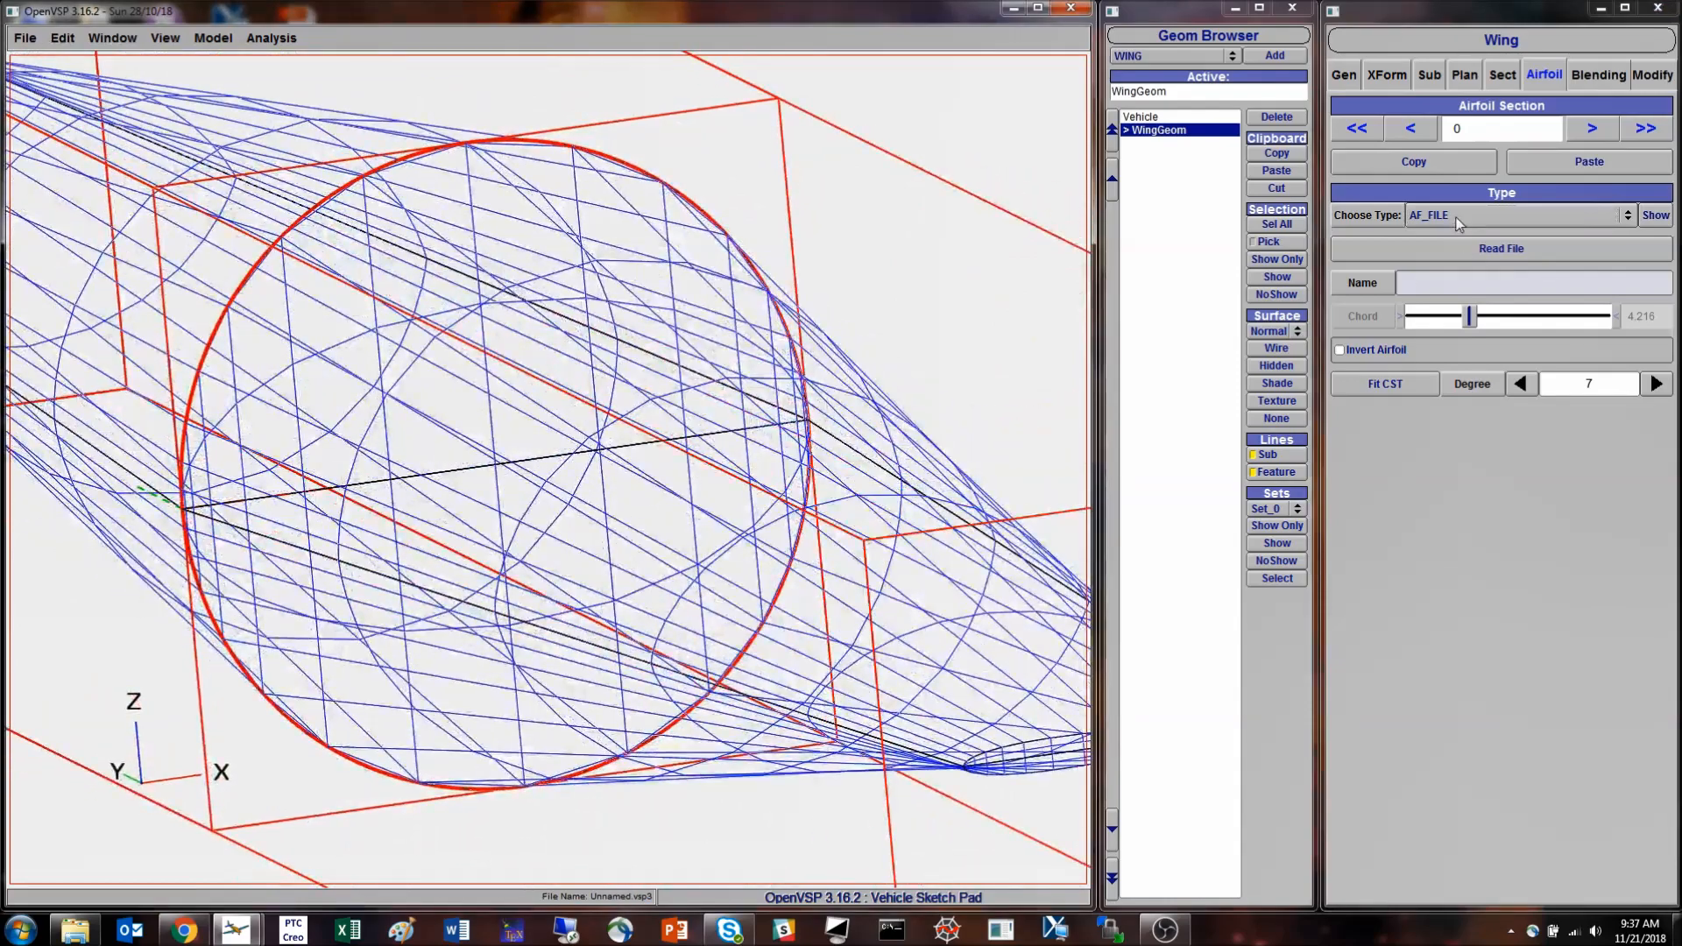
pyautogui.click(1502, 255)
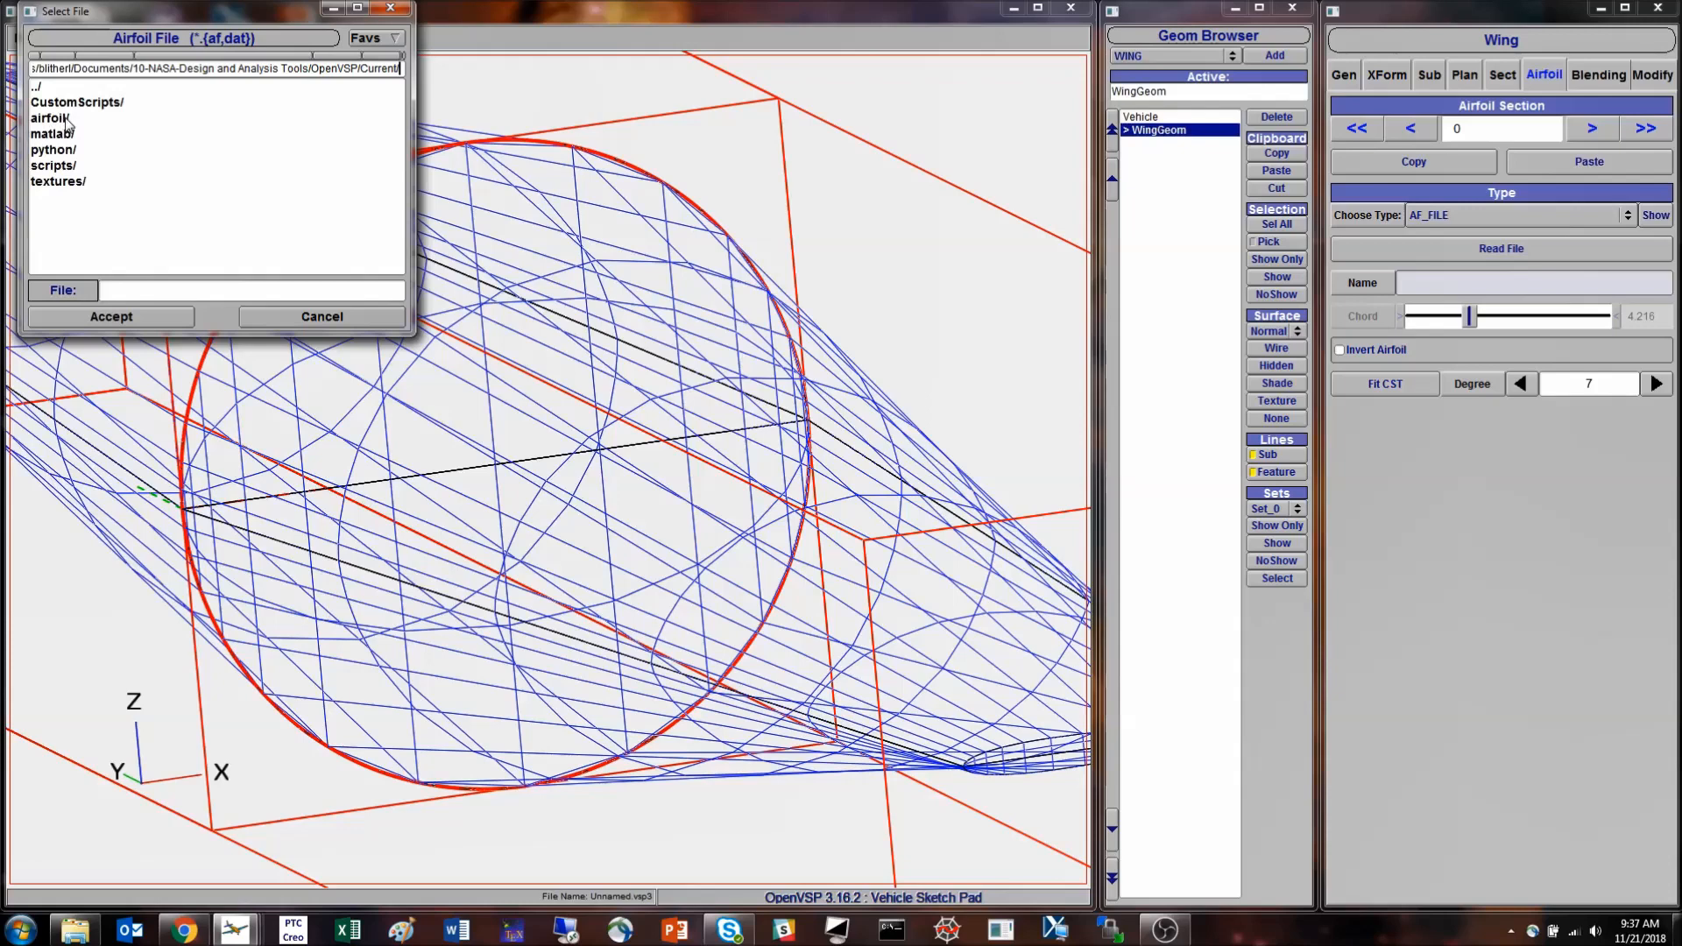
pyautogui.doubleClick(67, 119)
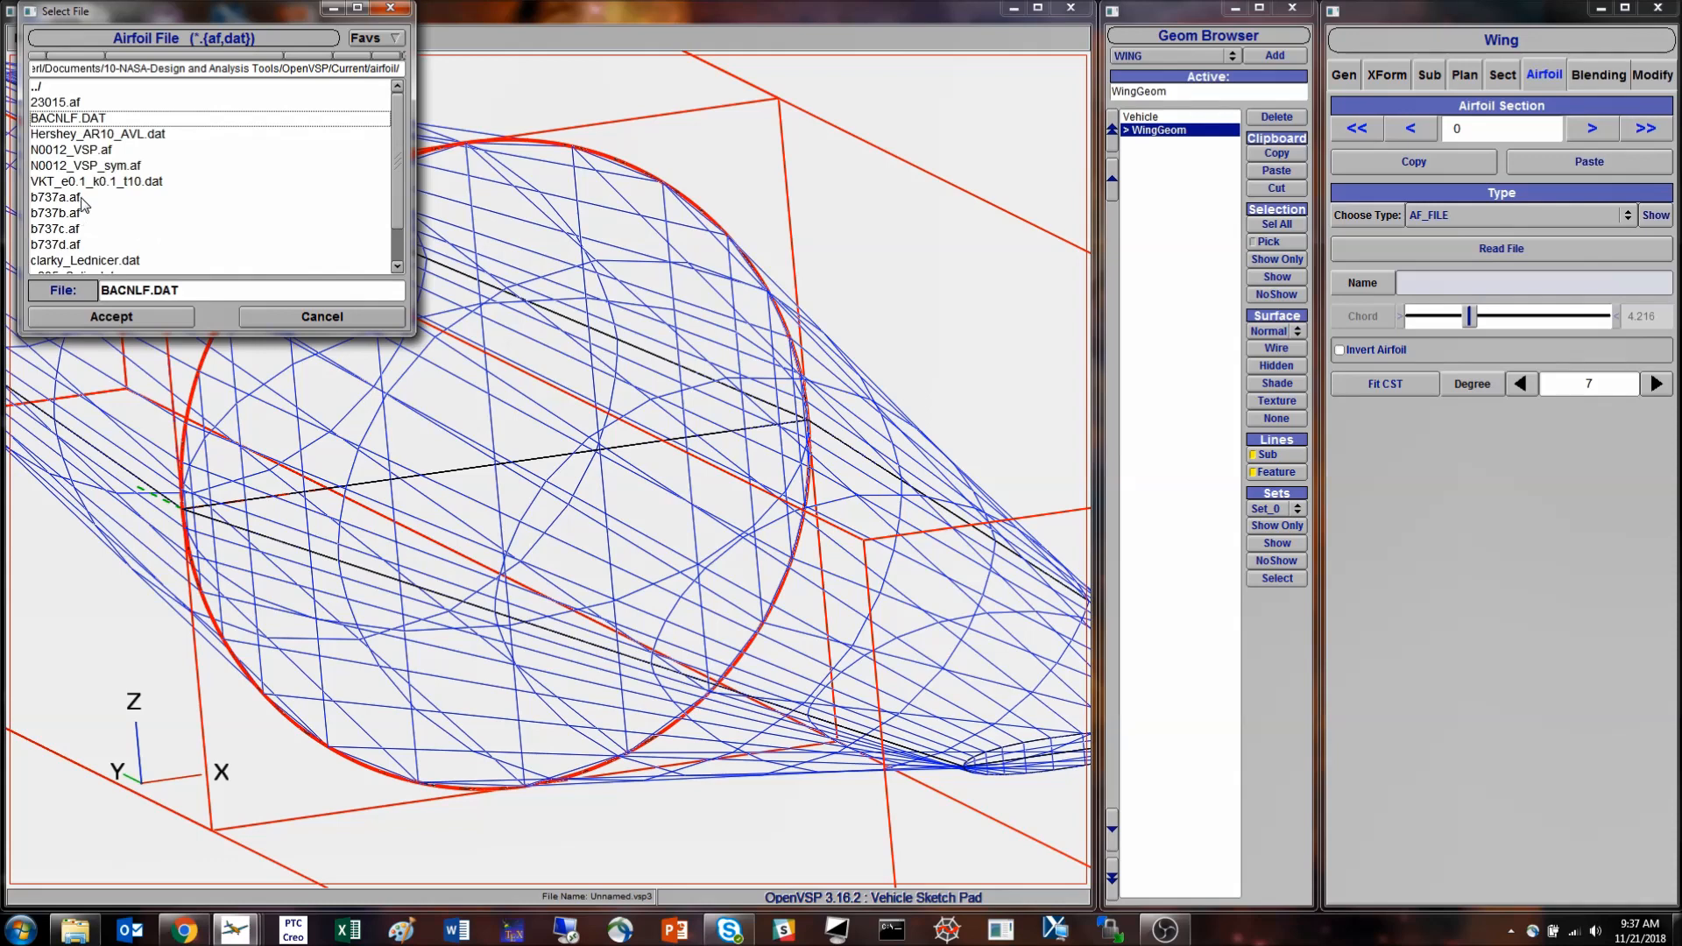
pyautogui.click(74, 230)
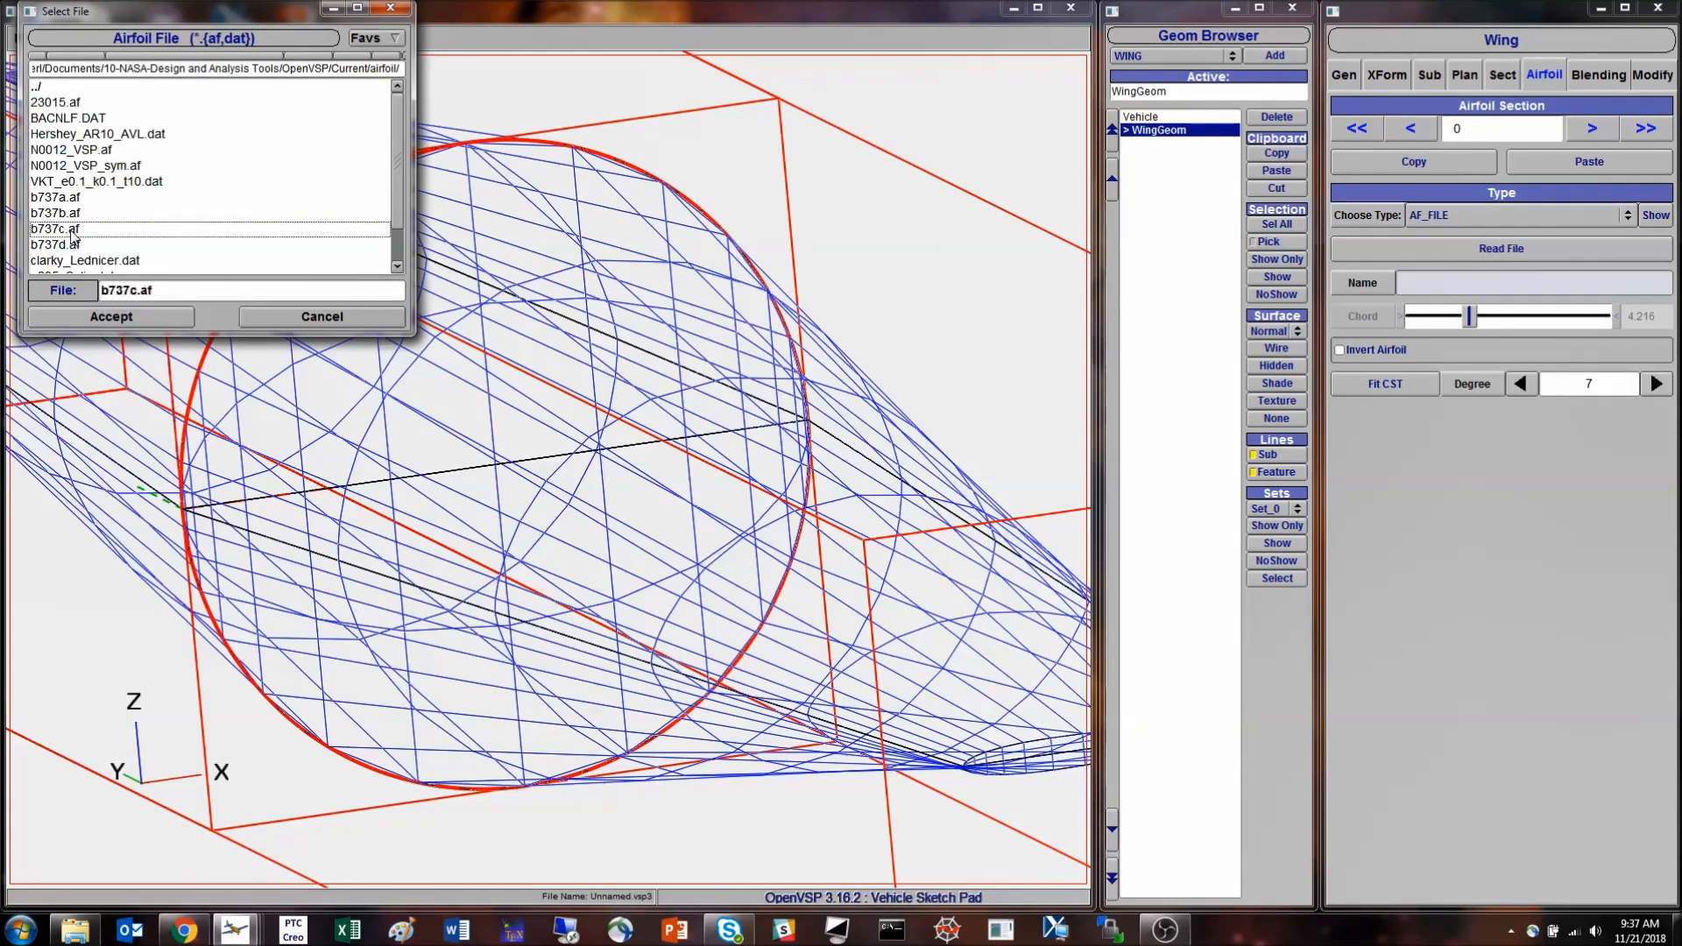
pyautogui.click(138, 318)
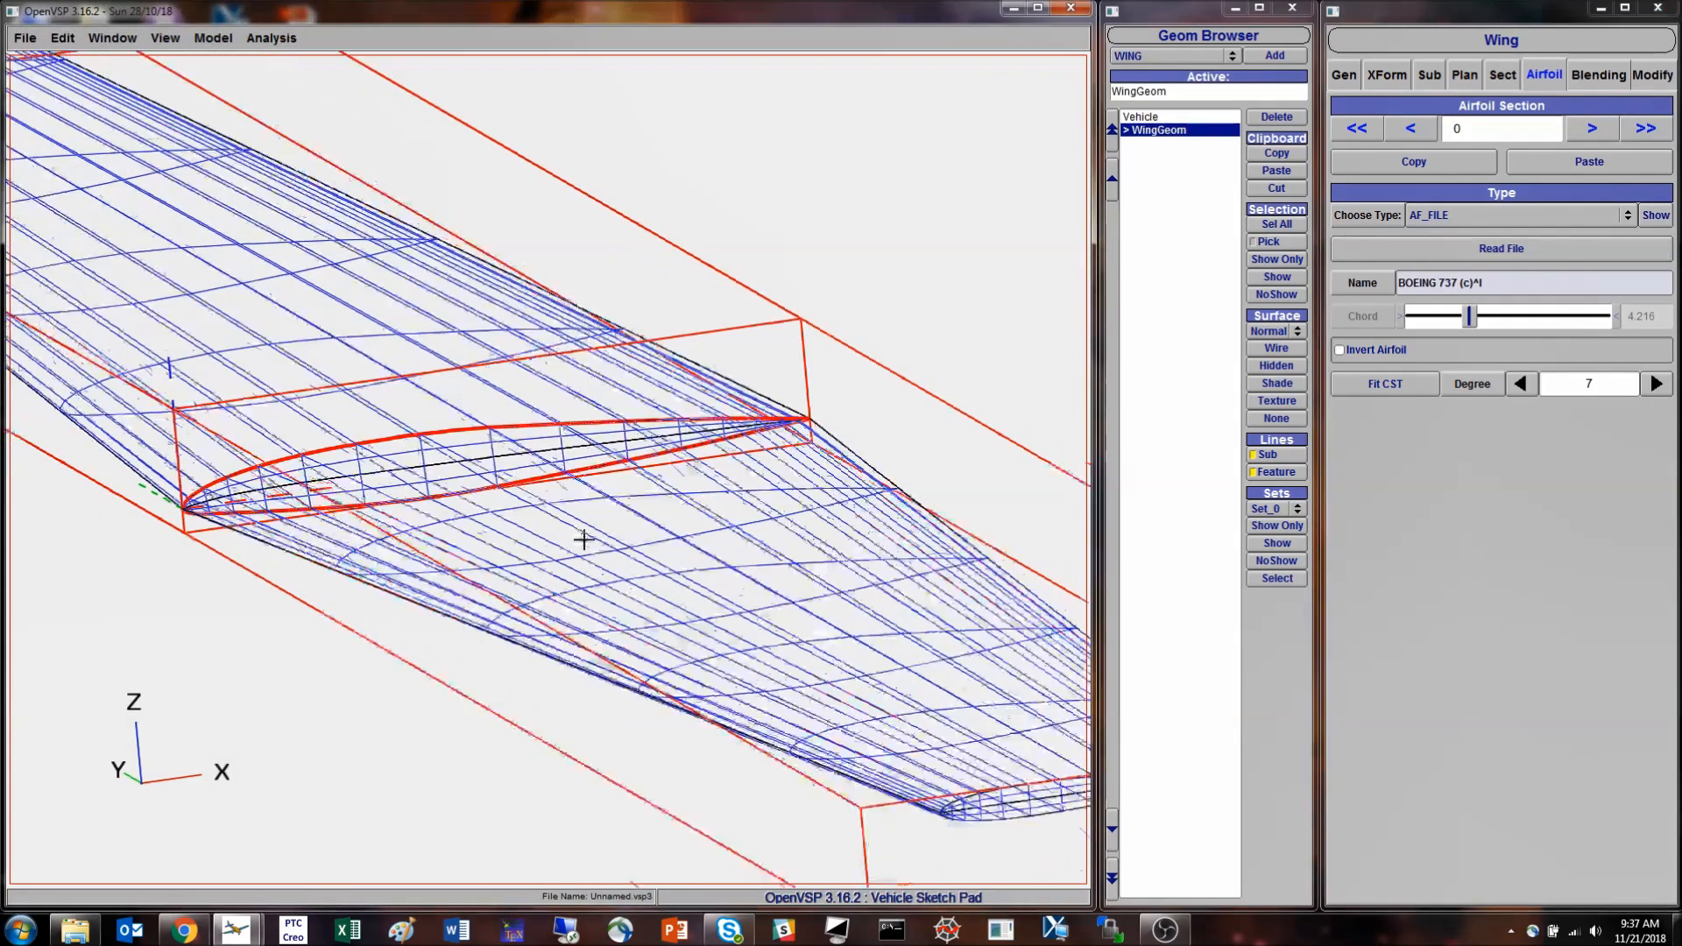
# - Inspect the imported Boeing 737 root airfoil on the model and in its profile preview
pyautogui.moveTo(601, 522); pyautogui.dragTo(475, 556)
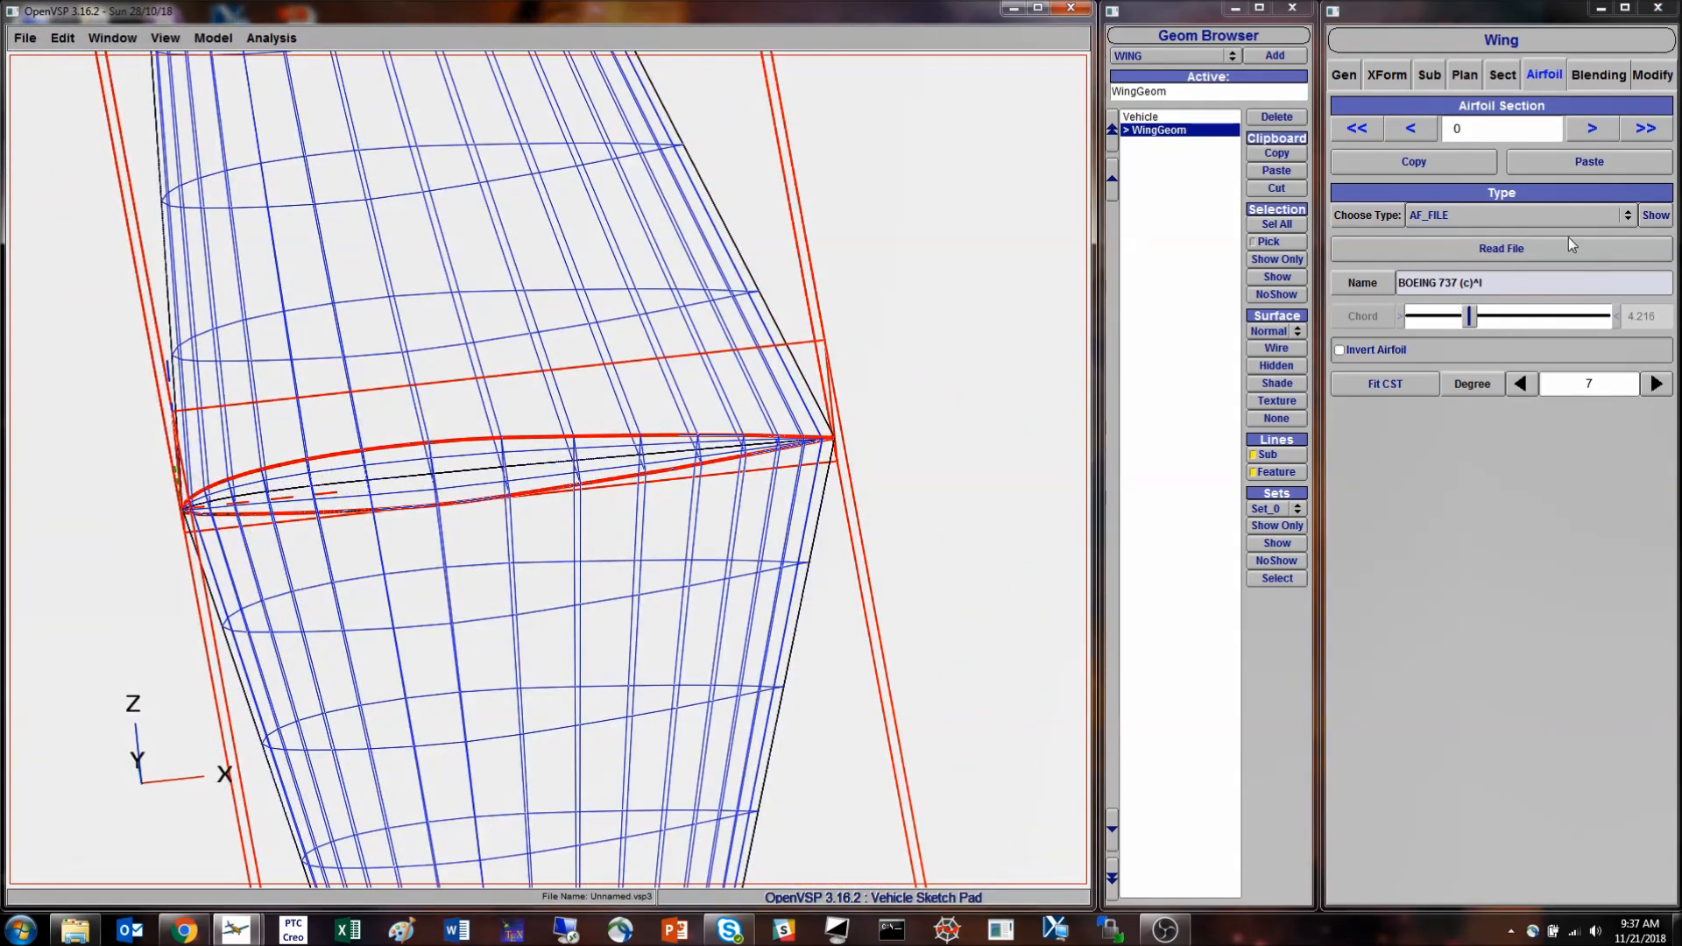
pyautogui.click(1656, 218)
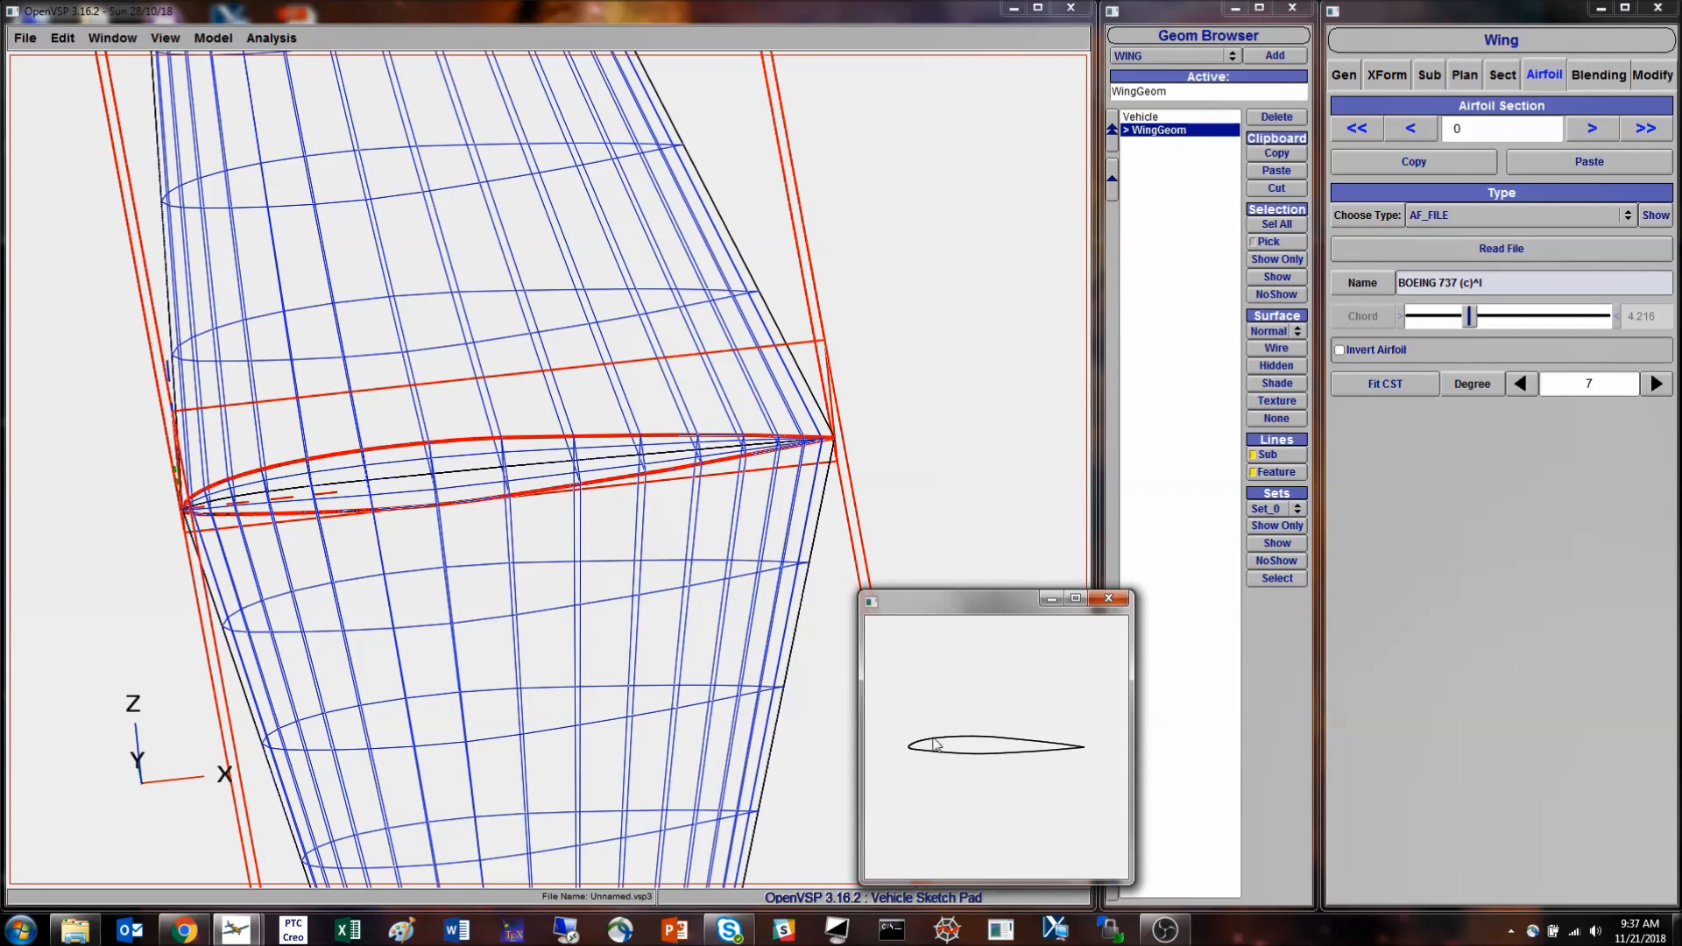
pyautogui.click(1112, 600)
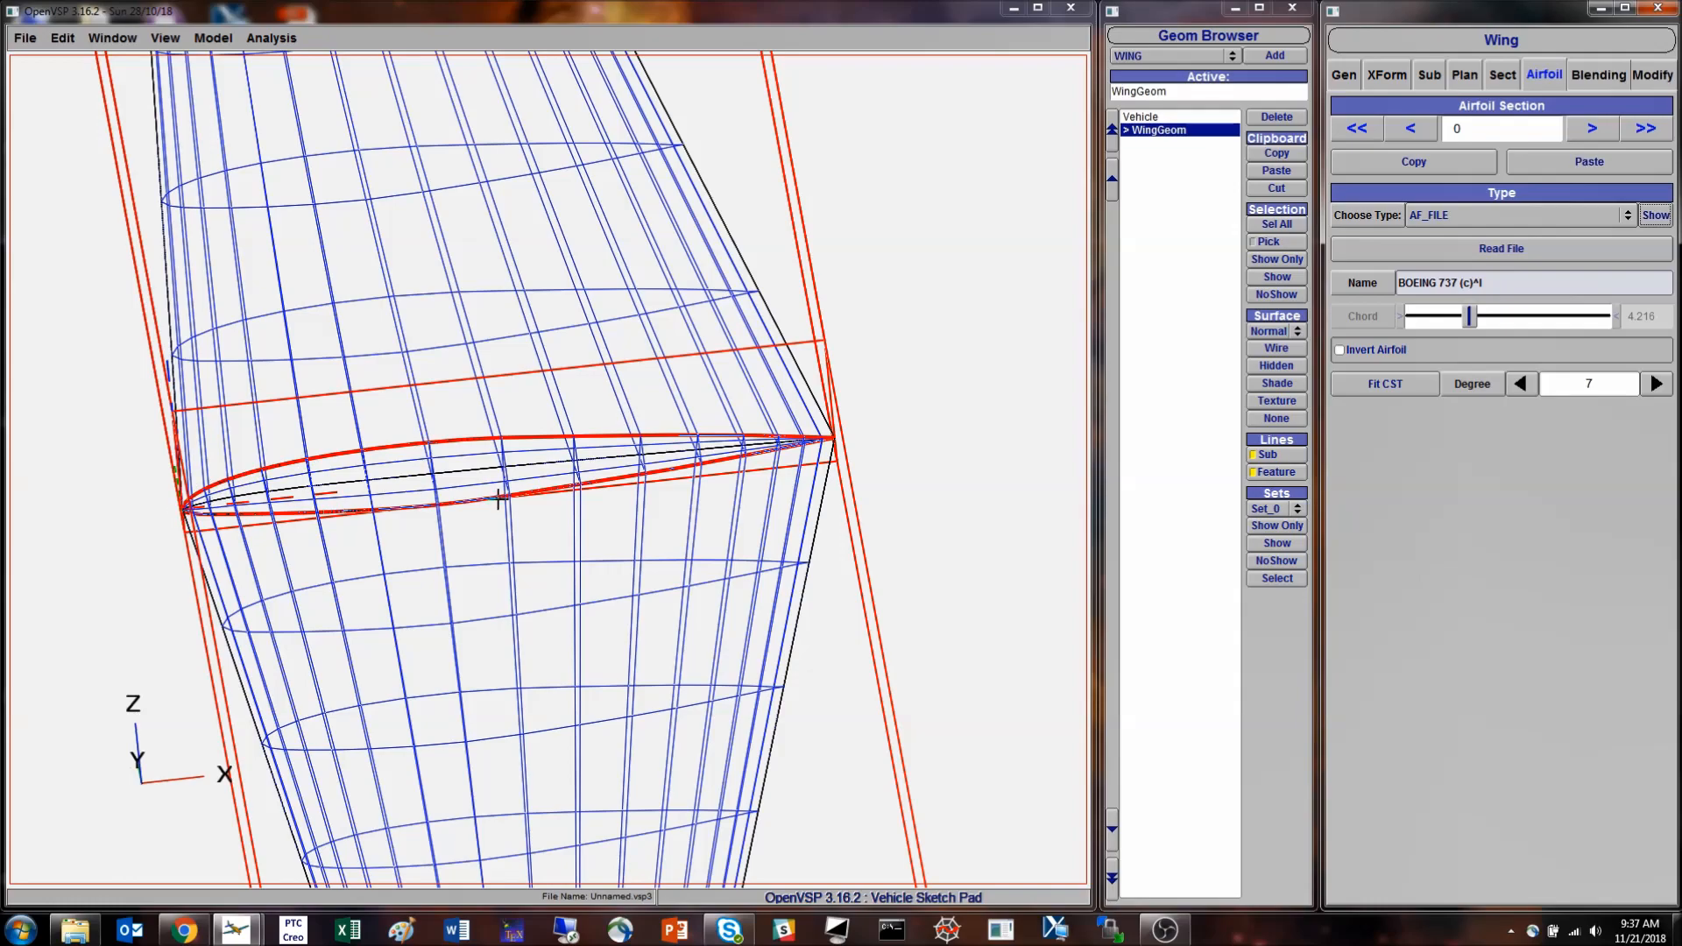
pyautogui.moveTo(366, 545); pyautogui.dragTo(305, 524)
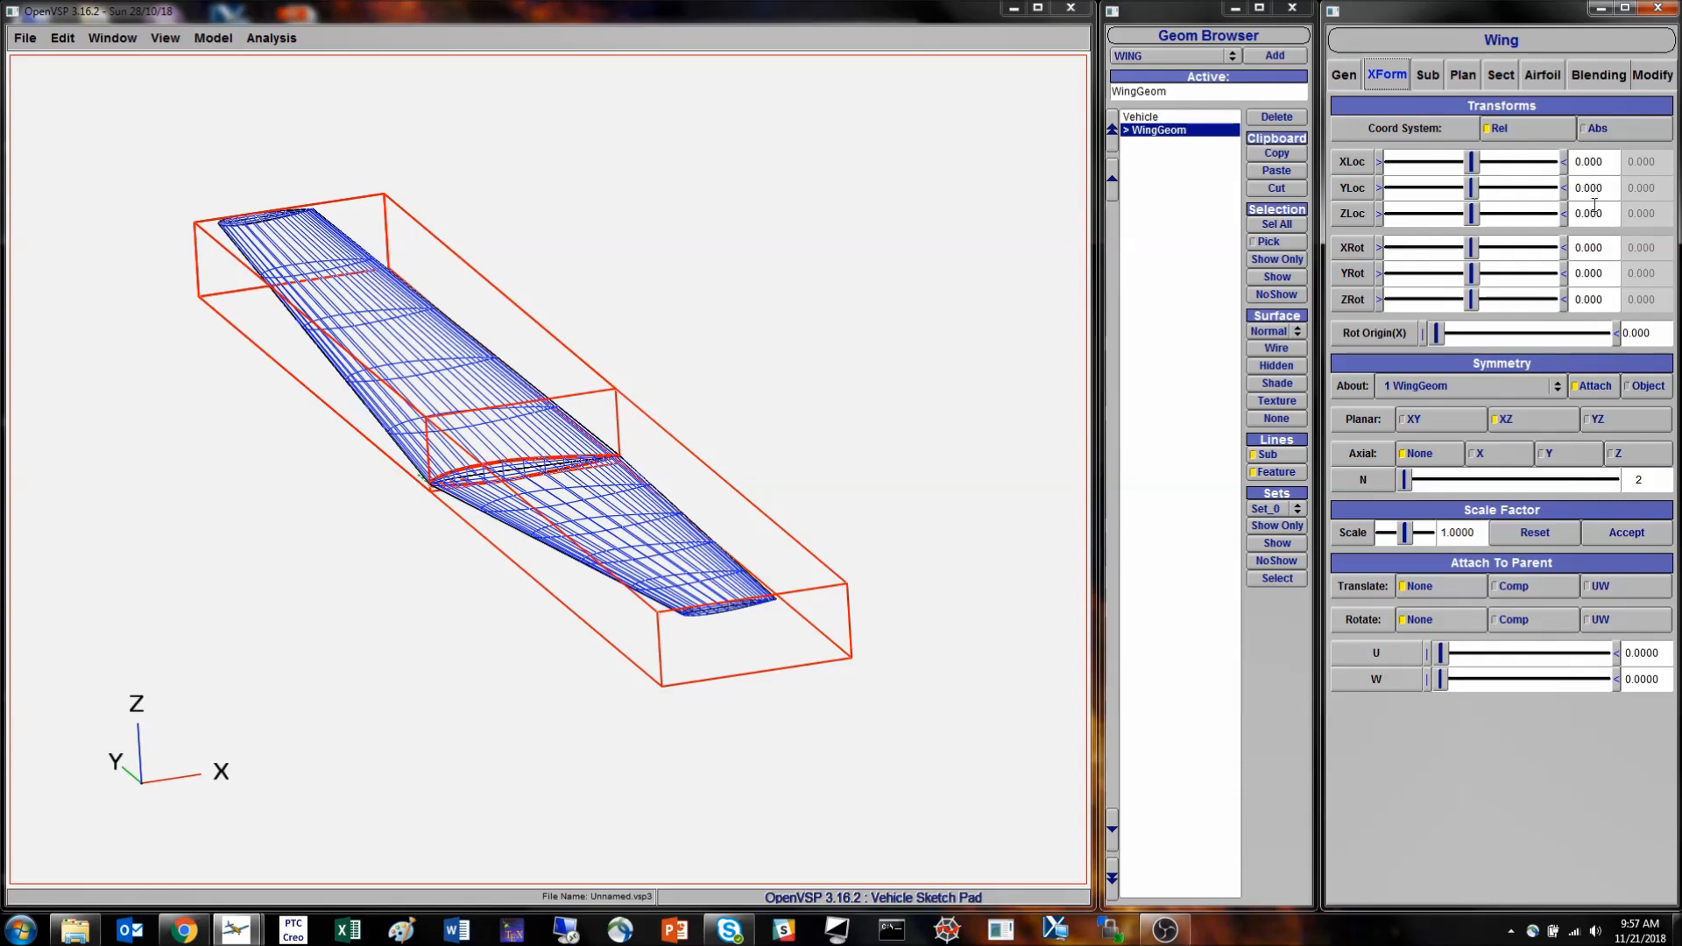
# - Copy the wing and paste the duplicate under Vehicle
pyautogui.scroll(5, 270, 450)
pyautogui.moveTo(330, 484); pyautogui.dragTo(536, 449, button='right')
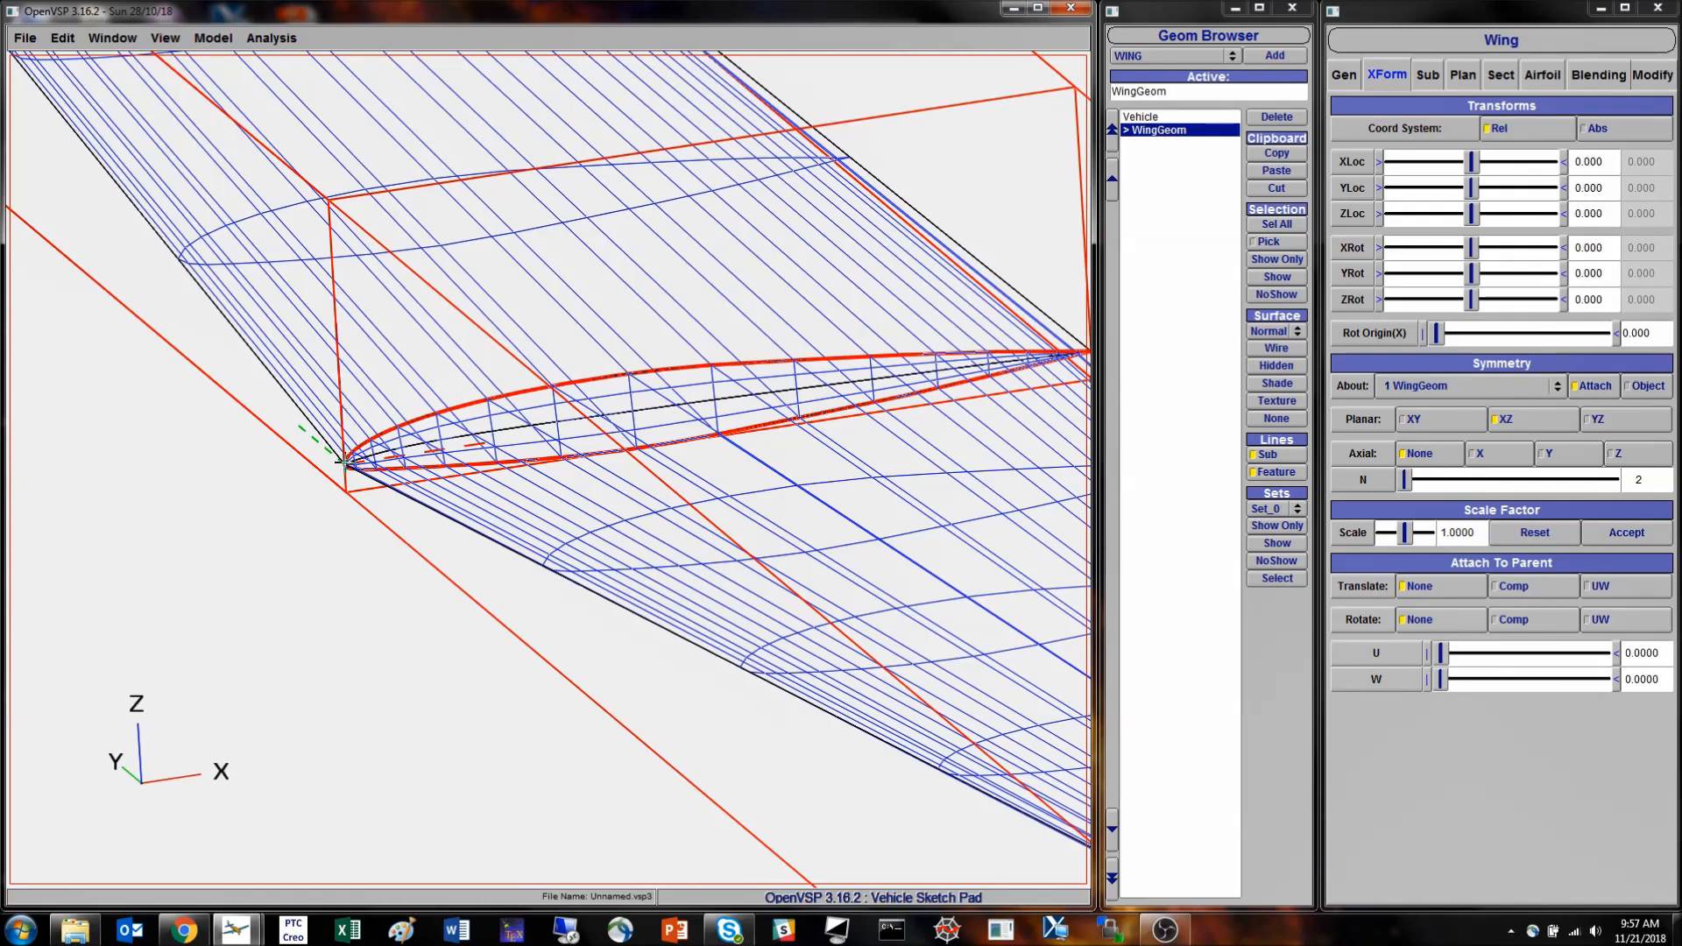
pyautogui.scroll(-5, 344, 462)
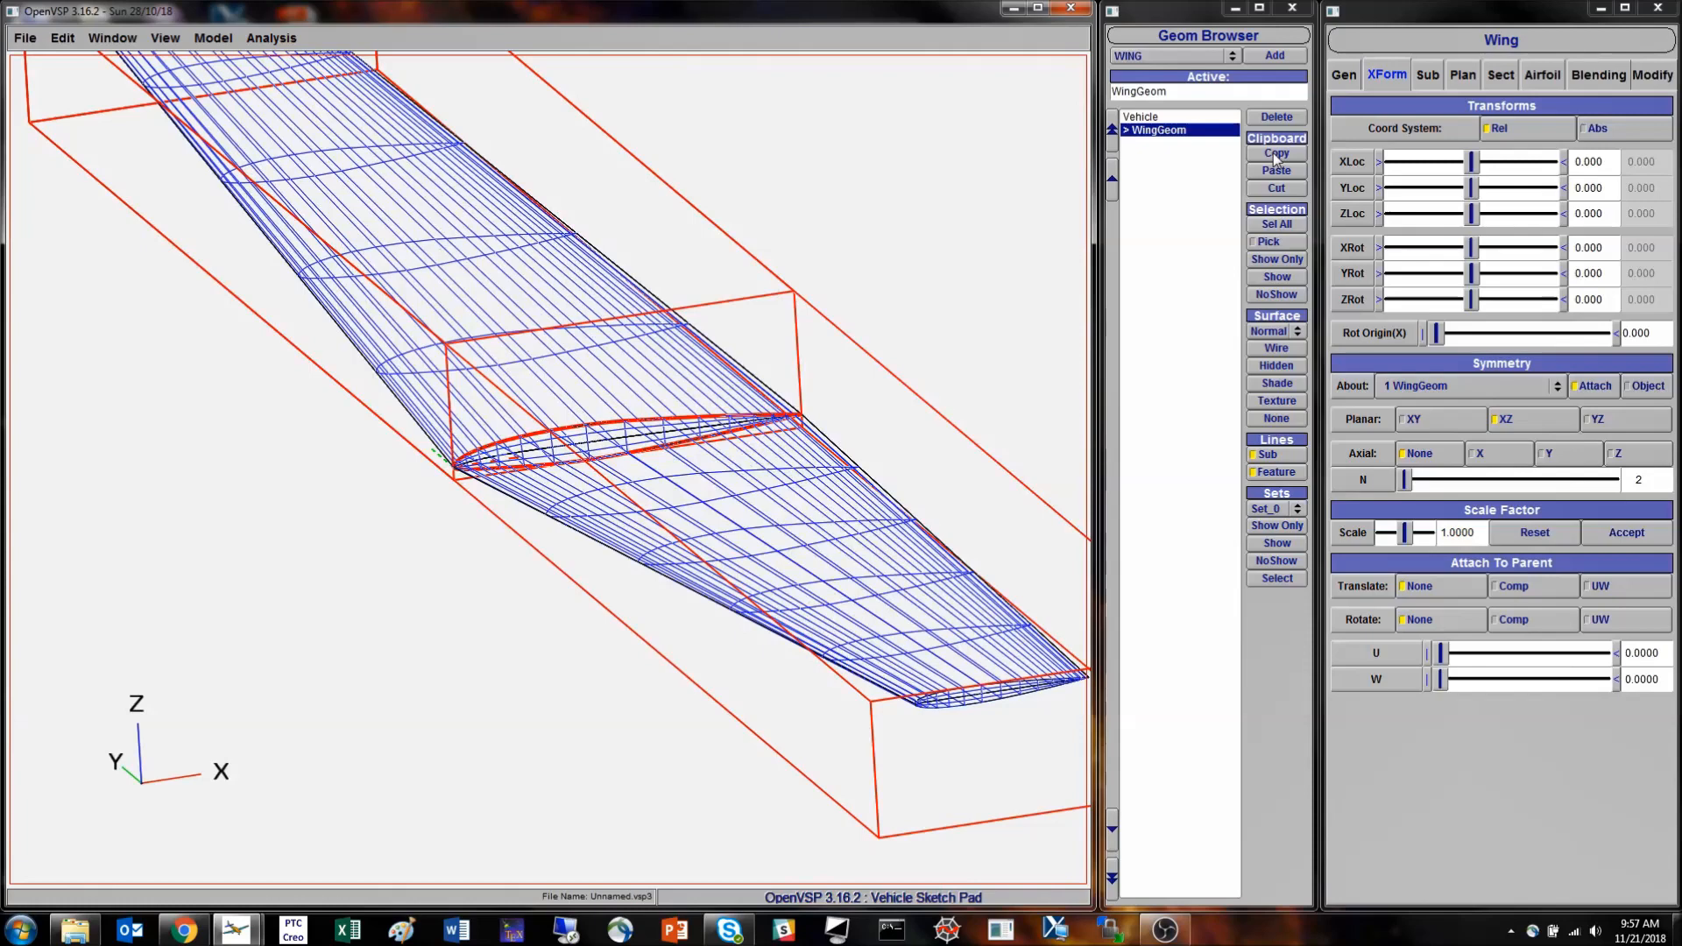
pyautogui.click(1276, 154)
pyautogui.click(1141, 117)
pyautogui.click(1277, 170)
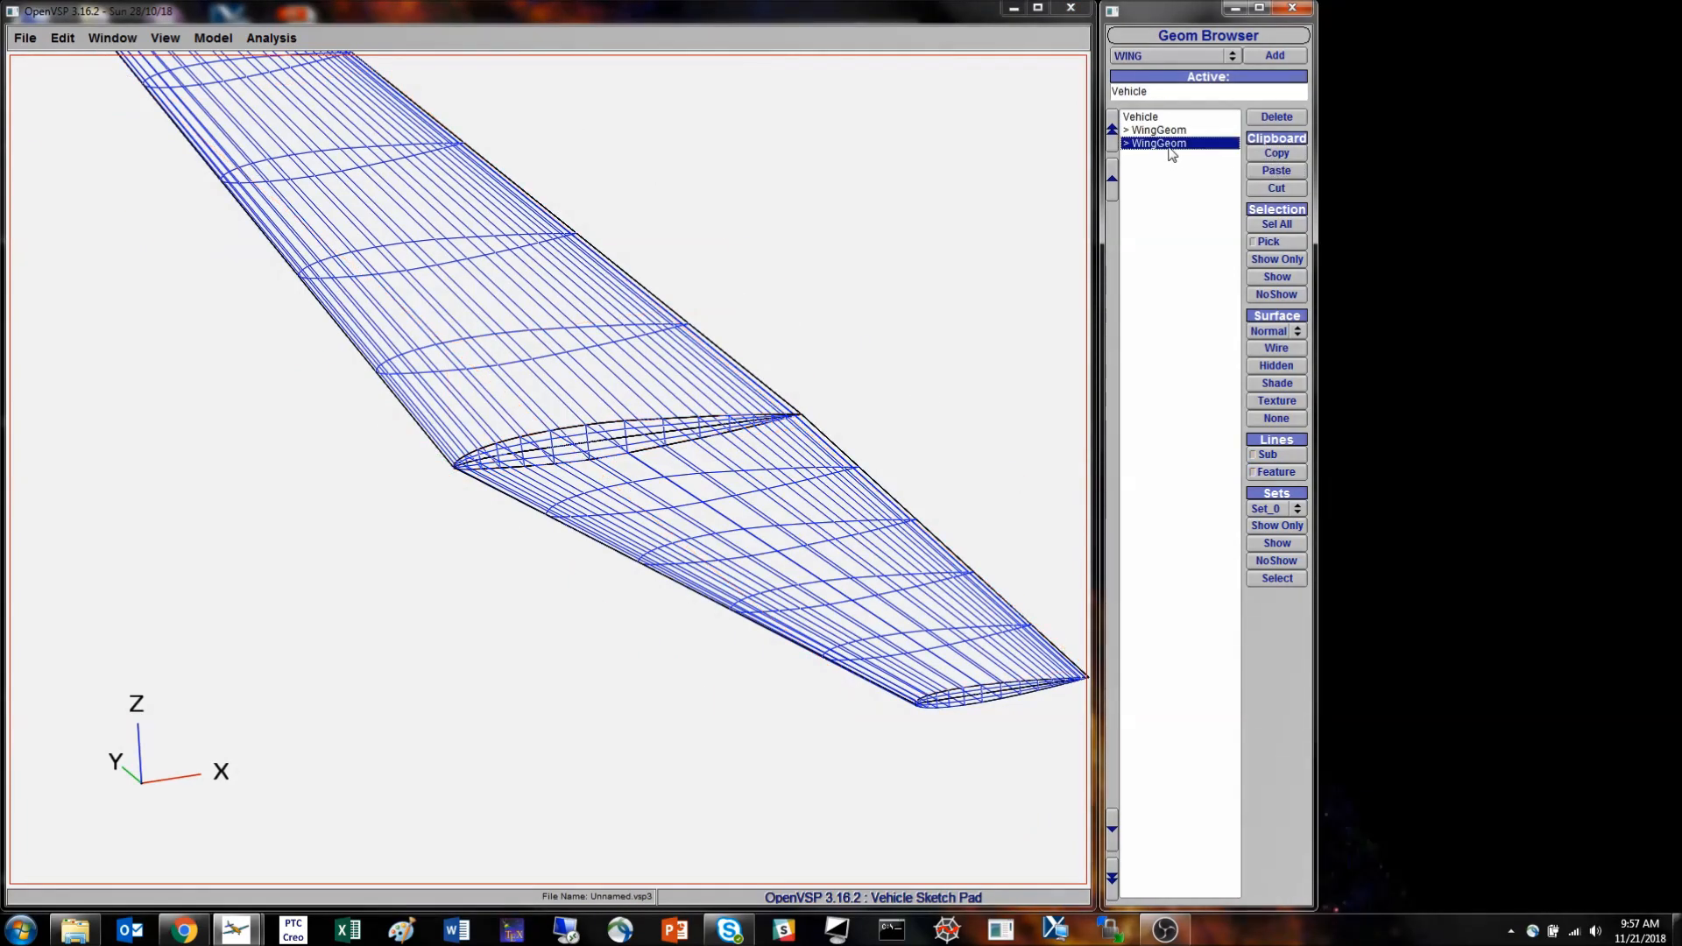
# - Select the duplicate wing and offset it from the original, with X location about 6.2 and Z location about 3.86
pyautogui.click(1171, 149)
pyautogui.scroll(-4, 481, 481)
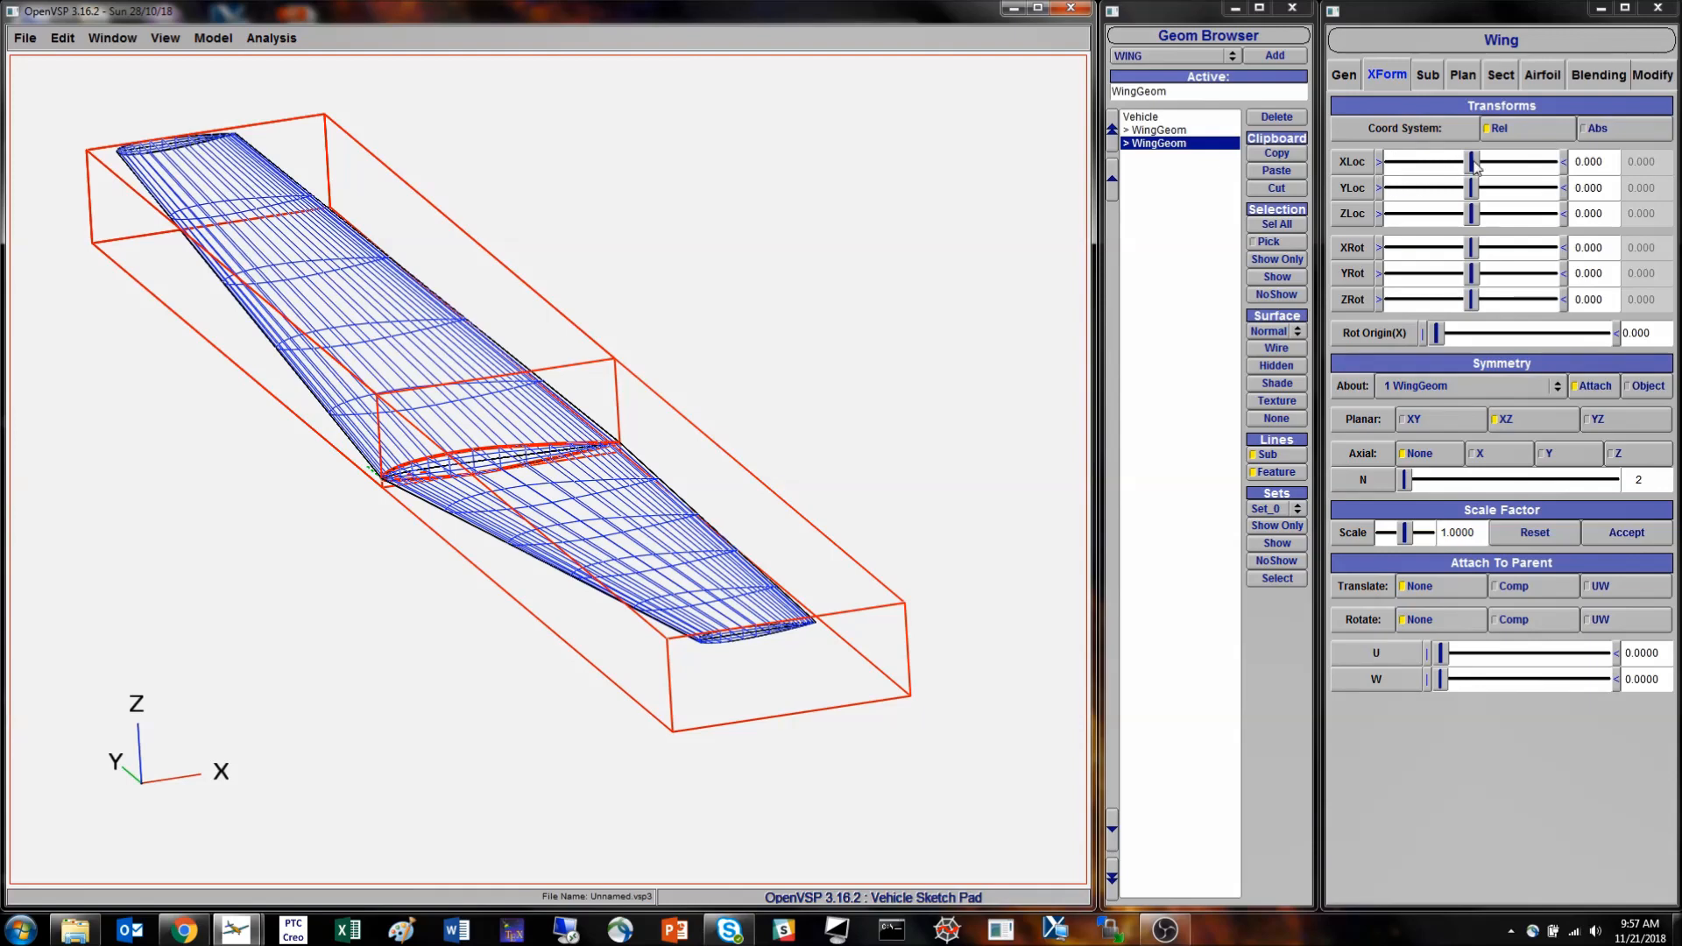
pyautogui.moveTo(1474, 164); pyautogui.dragTo(1530, 167)
pyautogui.moveTo(1481, 218); pyautogui.dragTo(1502, 215)
pyautogui.moveTo(856, 420); pyautogui.dragTo(721, 459)
pyautogui.moveTo(374, 448); pyautogui.dragTo(477, 441, button='right')
pyautogui.moveTo(477, 441); pyautogui.dragTo(480, 552)
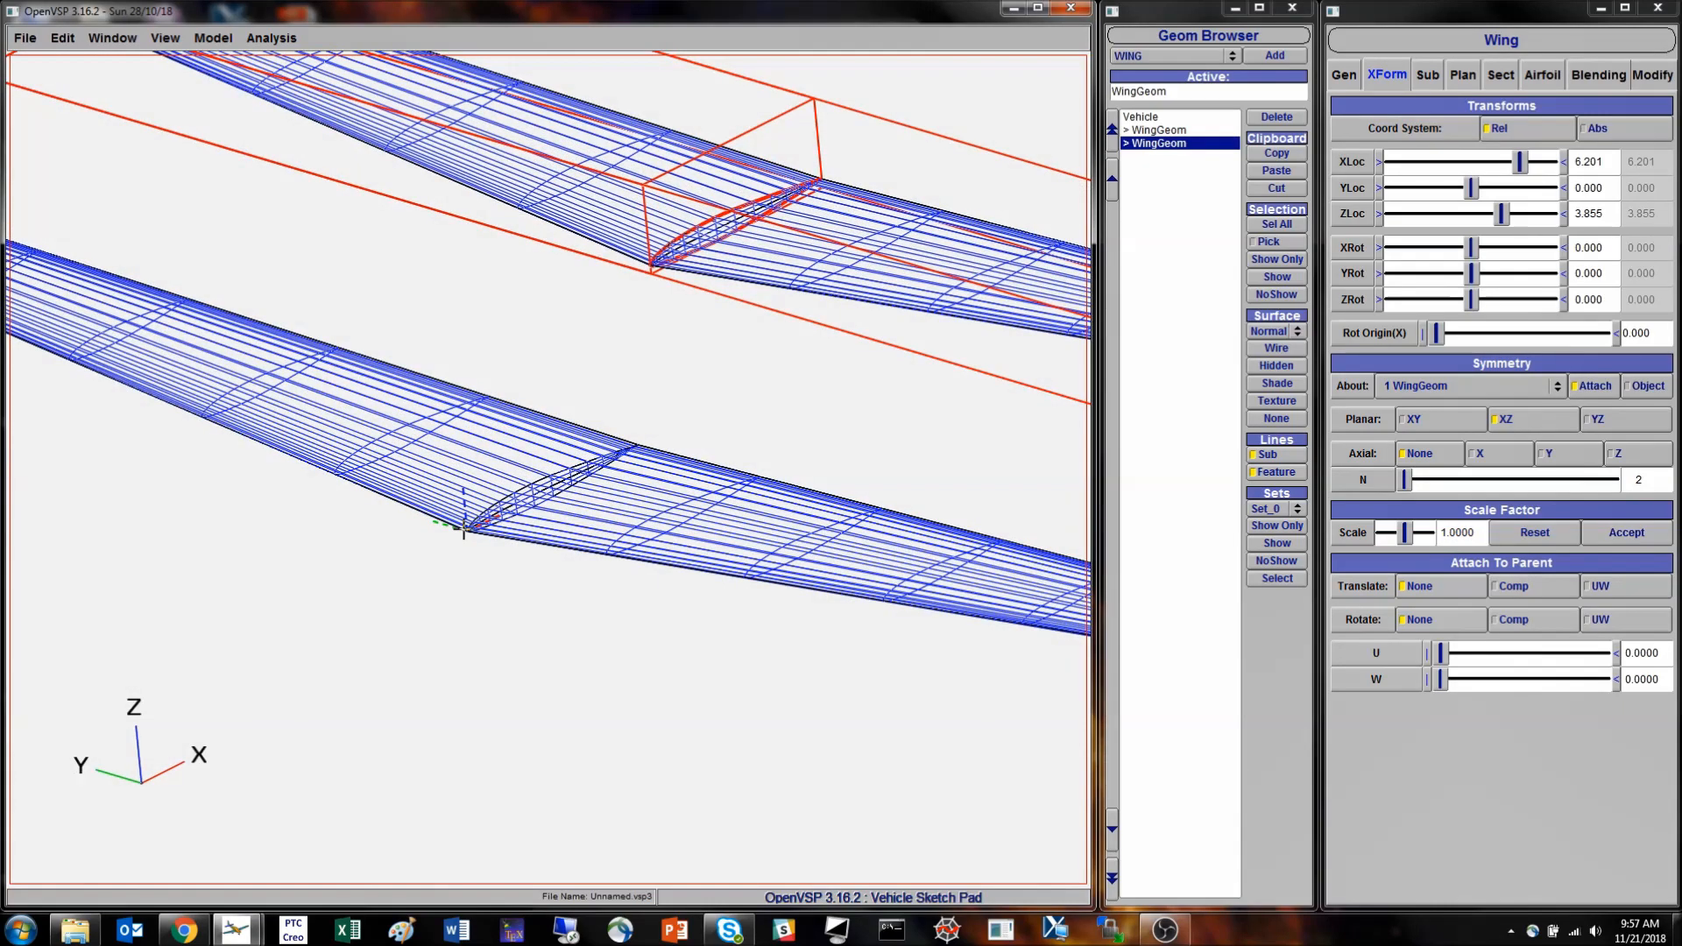
pyautogui.moveTo(699, 473); pyautogui.dragTo(627, 504, button='right')
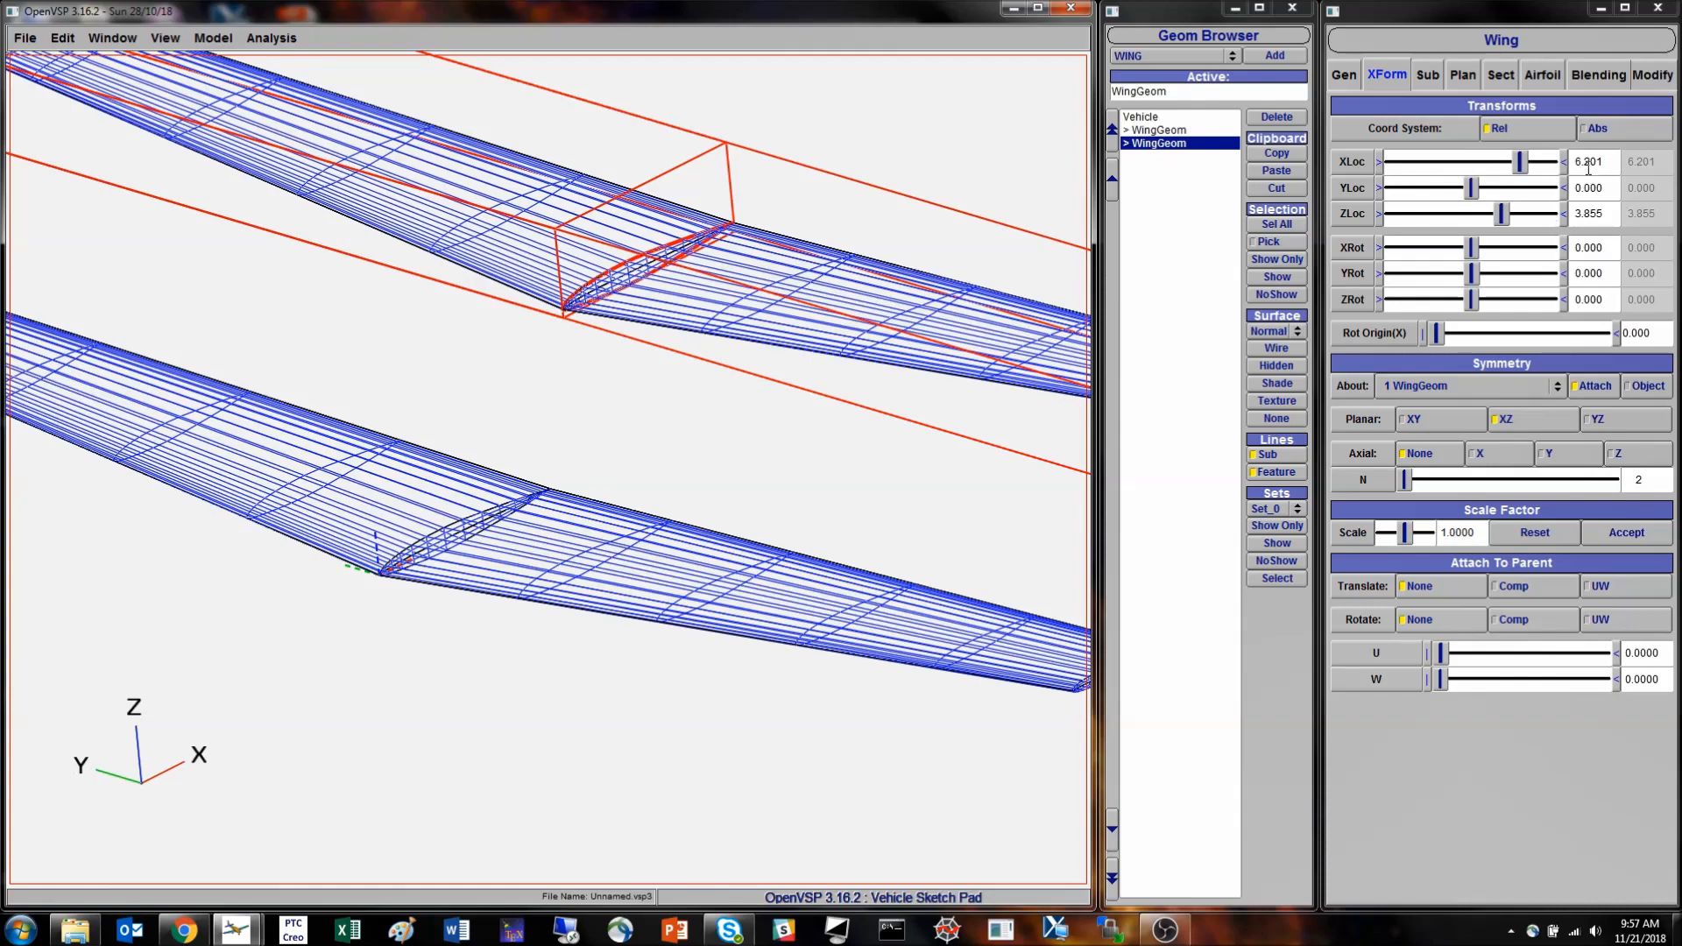
pyautogui.scroll(-5, 634, 450)
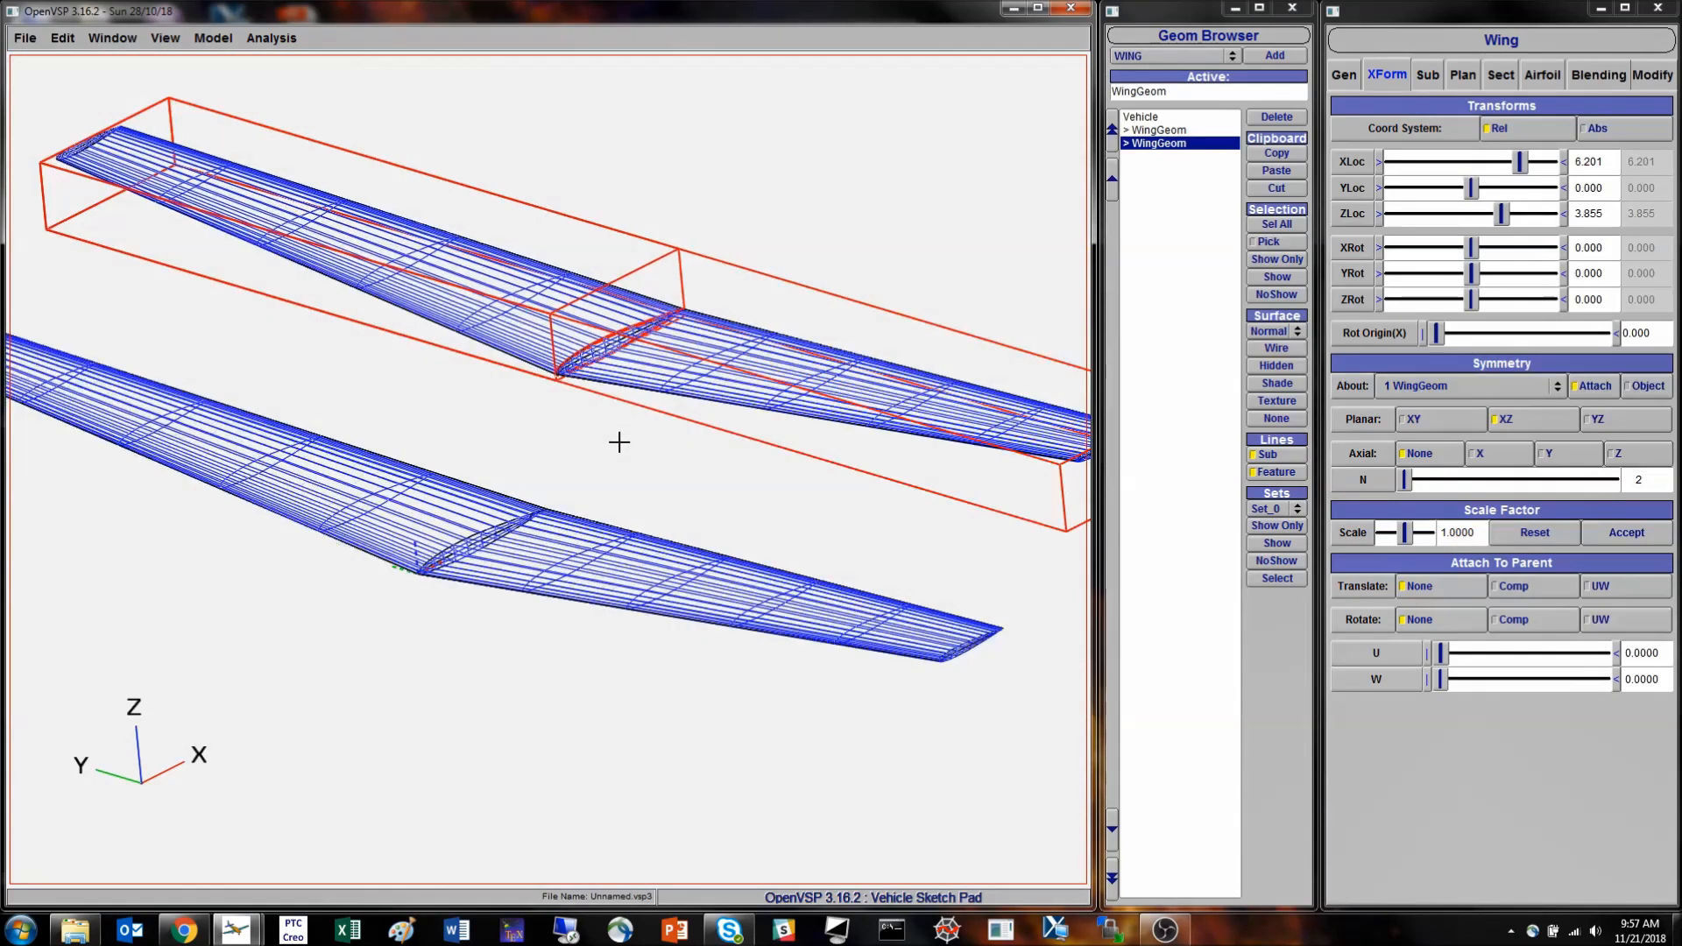
pyautogui.moveTo(634, 468); pyautogui.dragTo(500, 424)
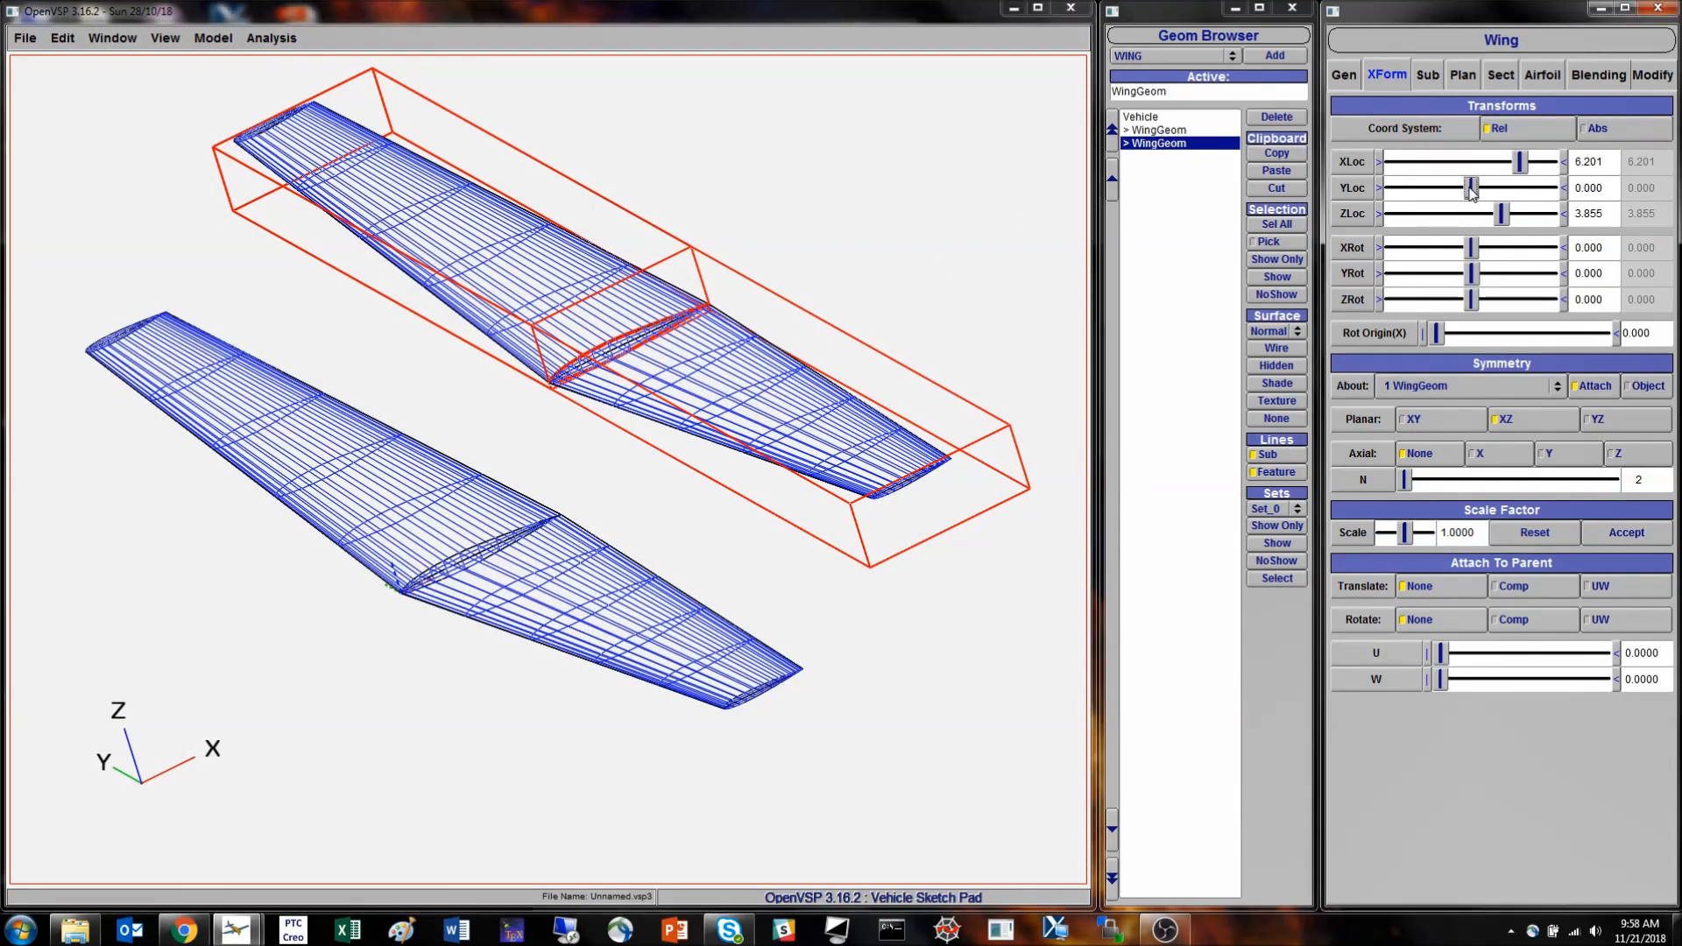
# - Move the duplicate wing's two halves apart by raising its Y location to 6
pyautogui.click(1497, 187)
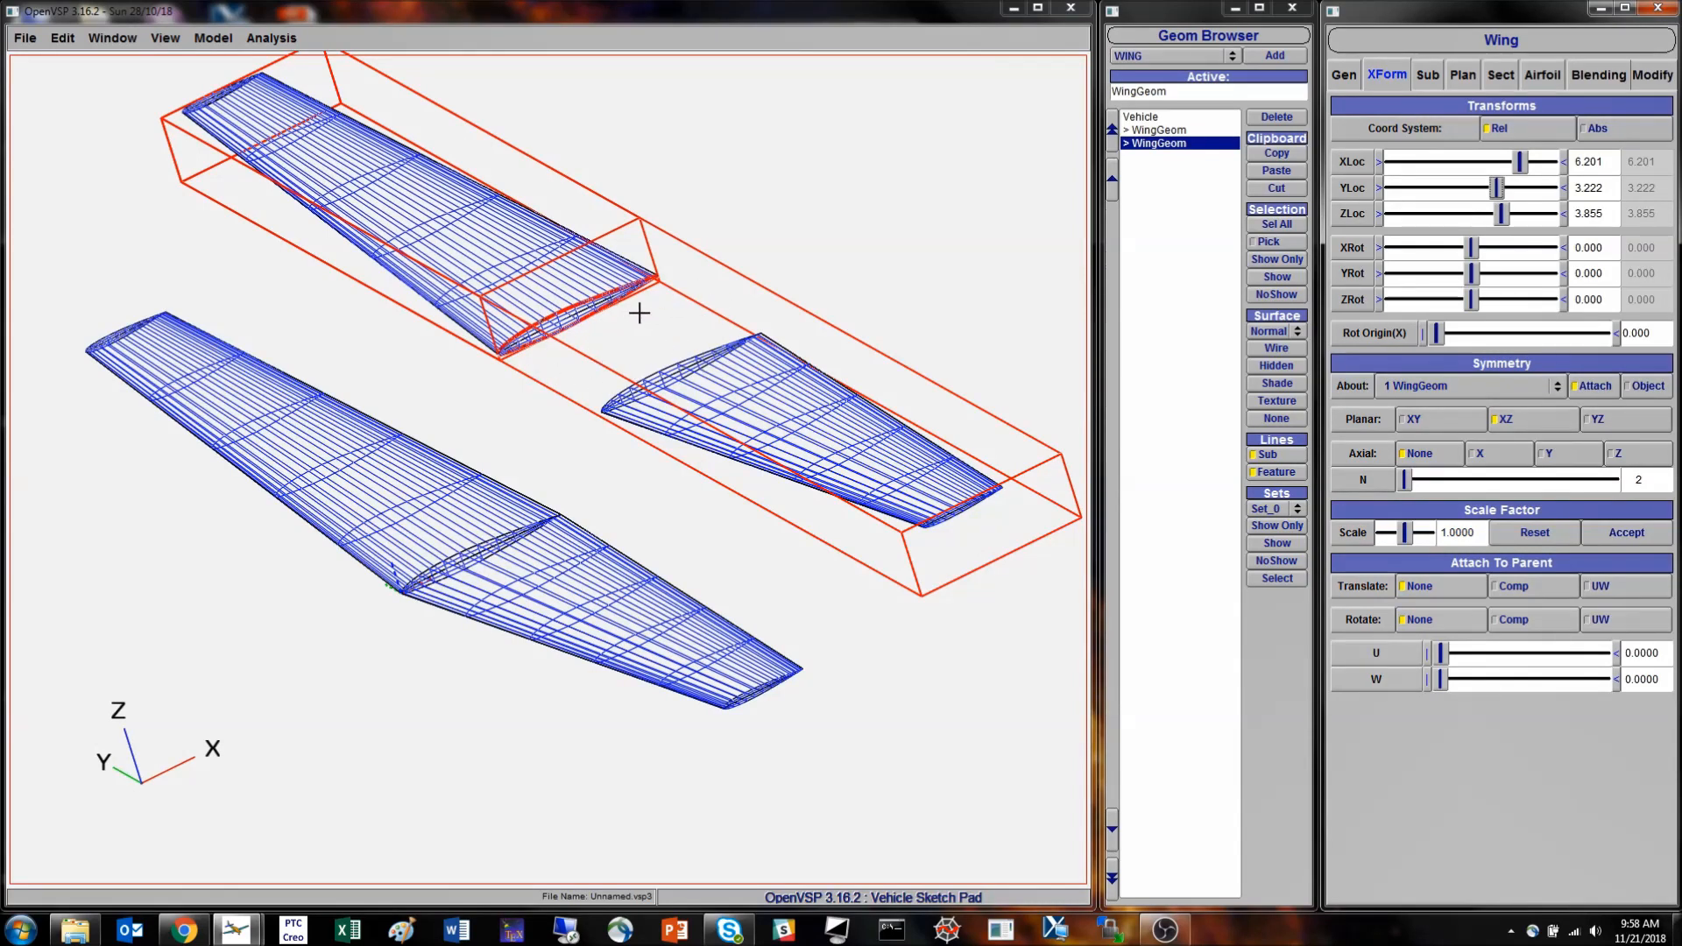
pyautogui.click(1511, 190)
pyautogui.moveTo(1511, 189); pyautogui.dragTo(1520, 191)
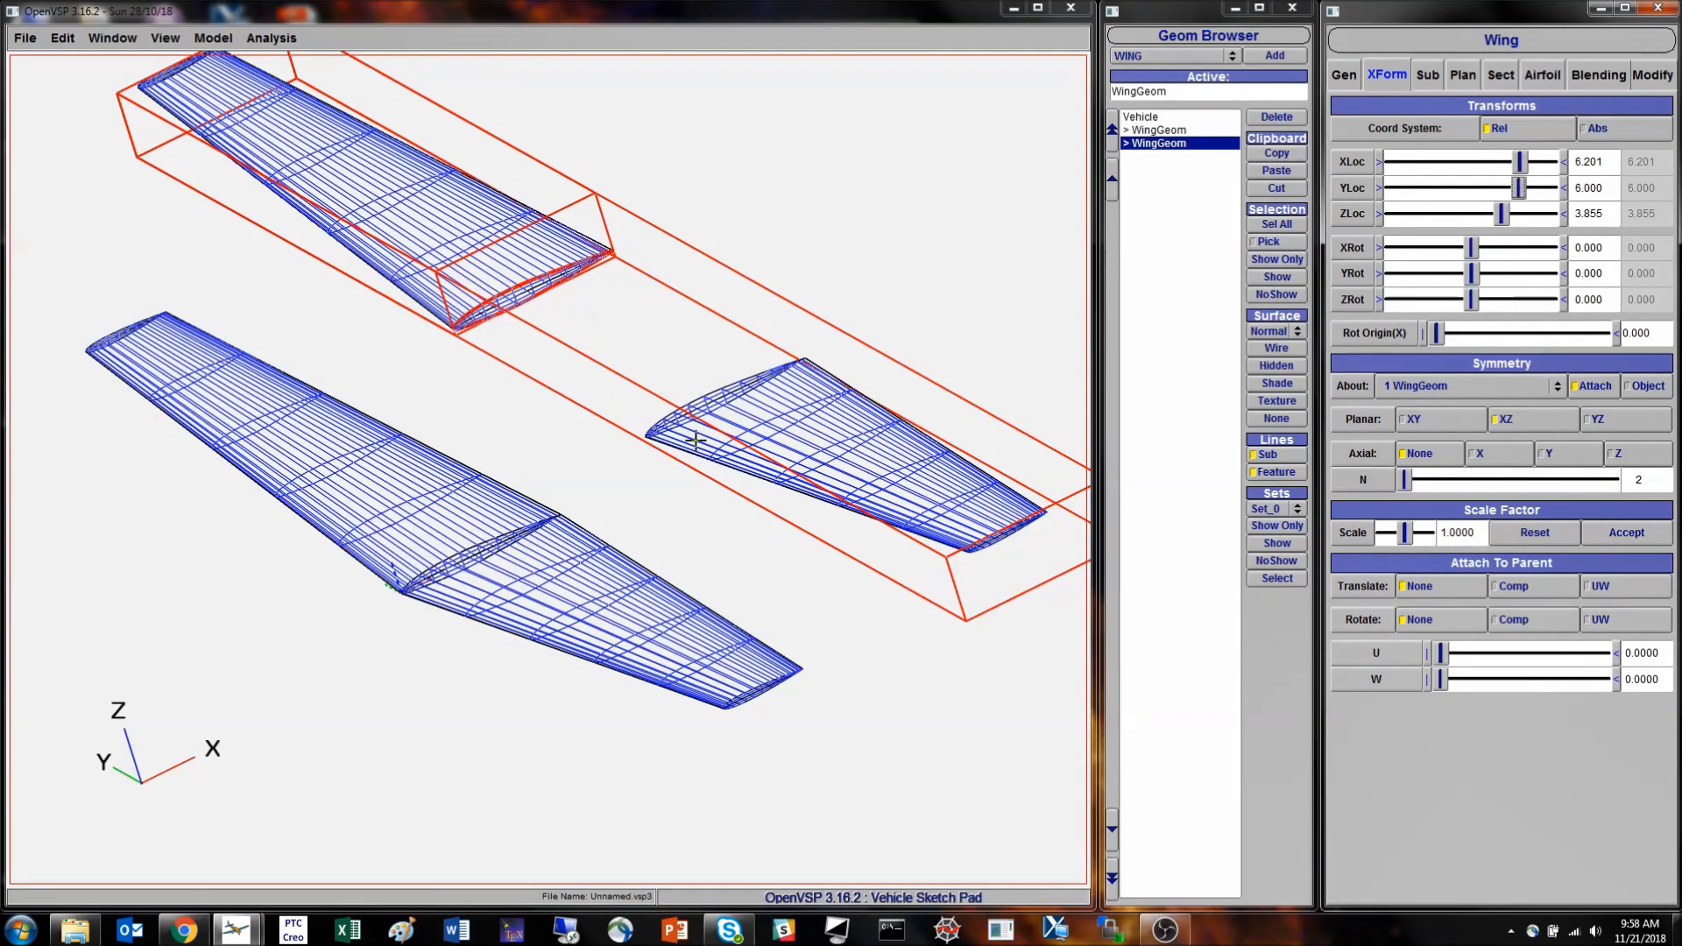
# - Check the duplicate wing's planform settings and set its Y location to 0
pyautogui.click(1464, 75)
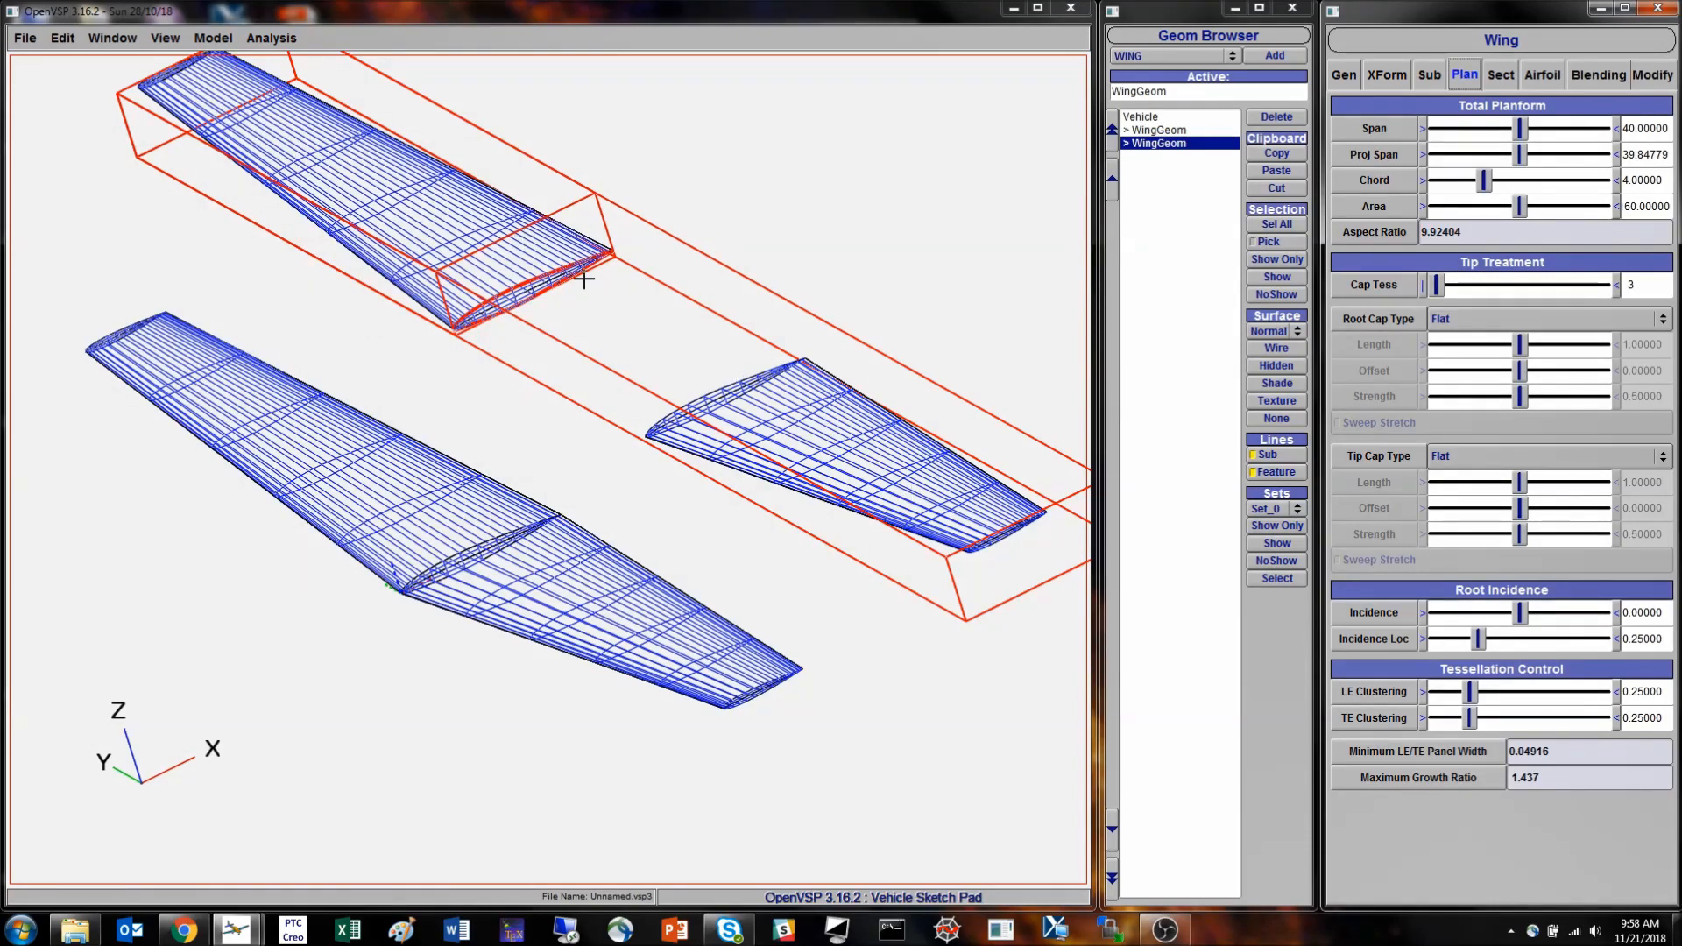
pyautogui.click(1385, 76)
pyautogui.doubleClick(1591, 188)
pyautogui.write('0')
pyautogui.press('Return')
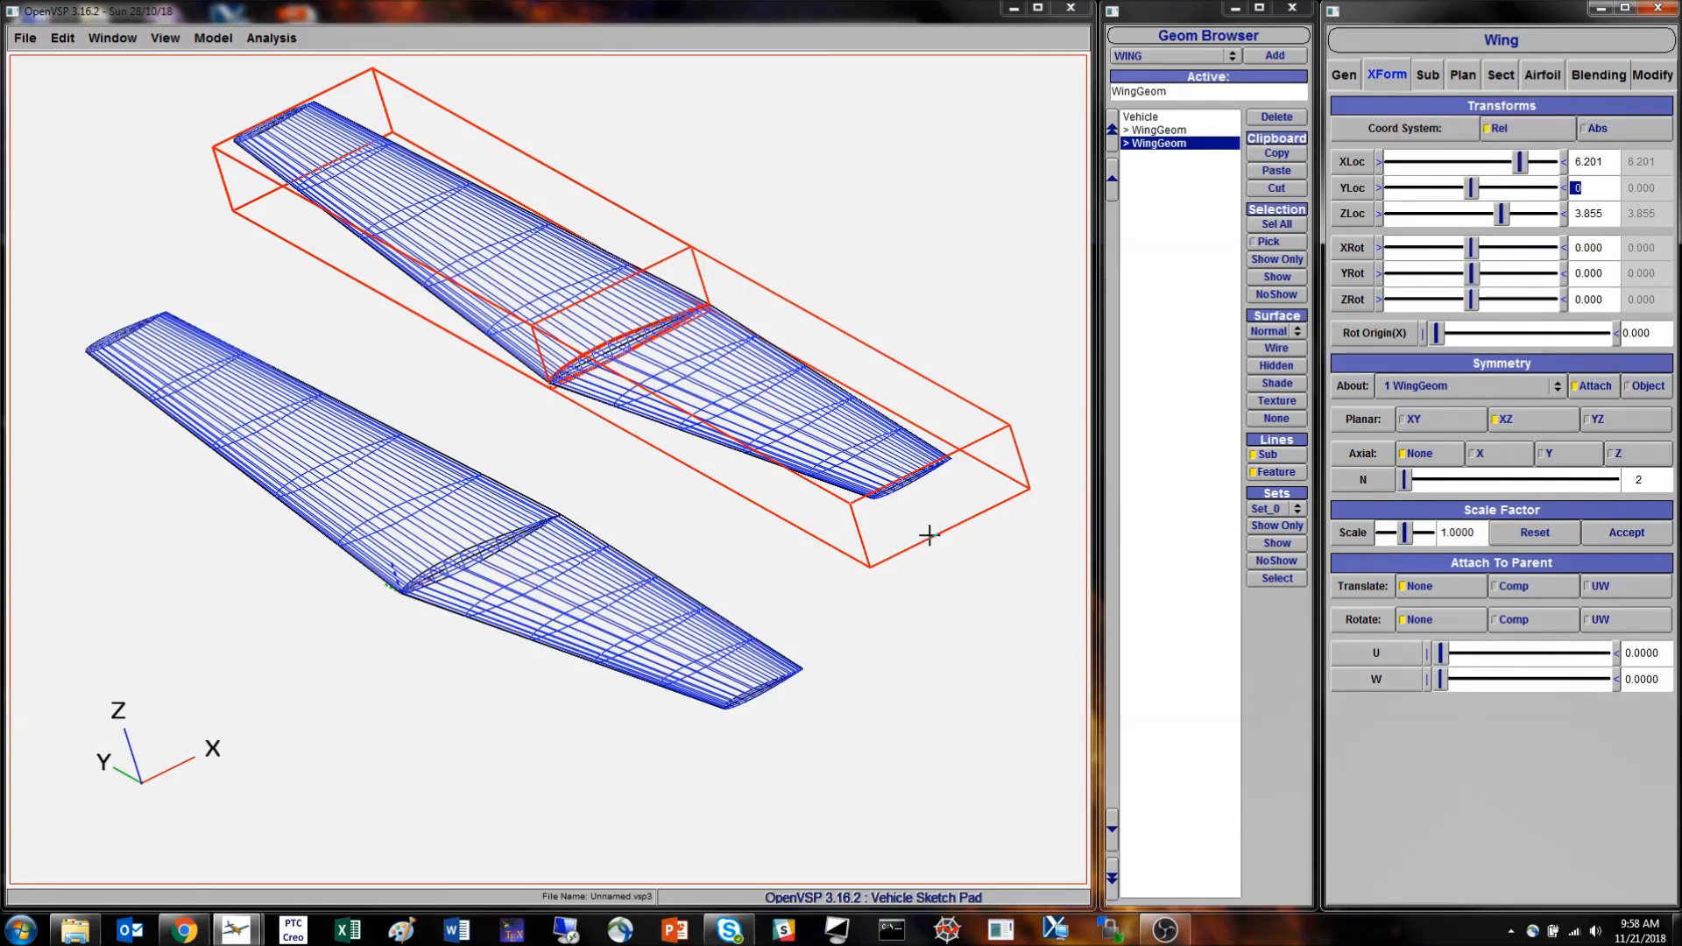
# - Delete the duplicate wing and reselect the original wing
pyautogui.click(1264, 118)
pyautogui.click(1165, 130)
pyautogui.moveTo(448, 510); pyautogui.dragTo(616, 514)
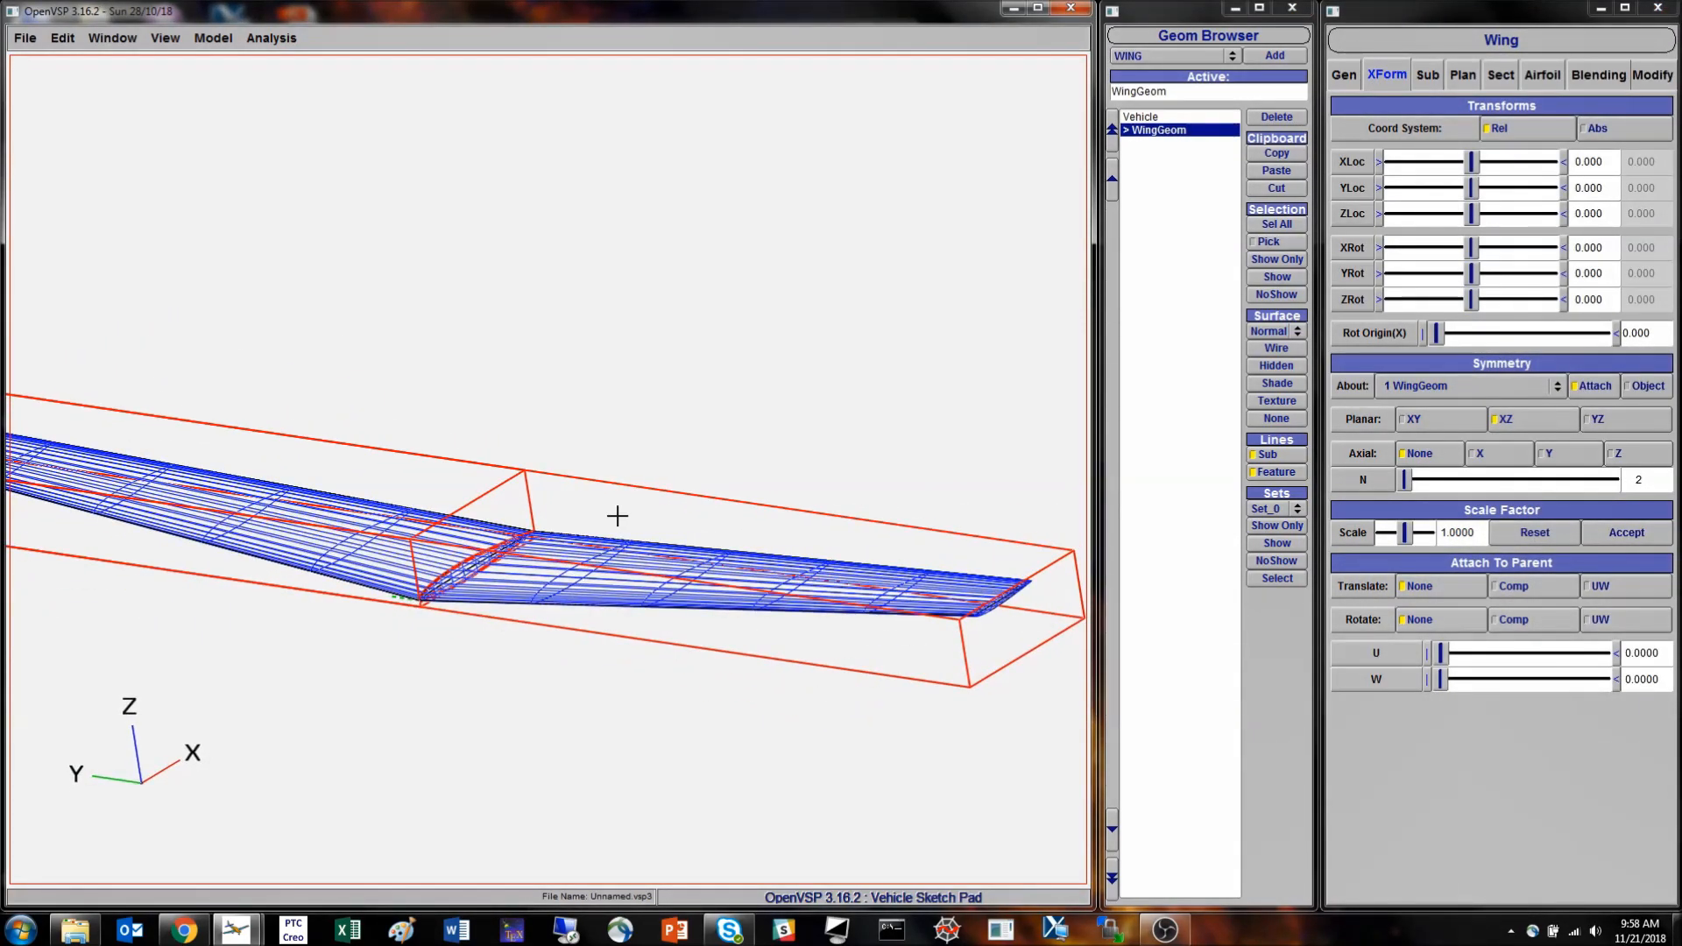
# - Examine the wing's total planform and section settings while viewing its span and dihedral from the front
pyautogui.click(1472, 77)
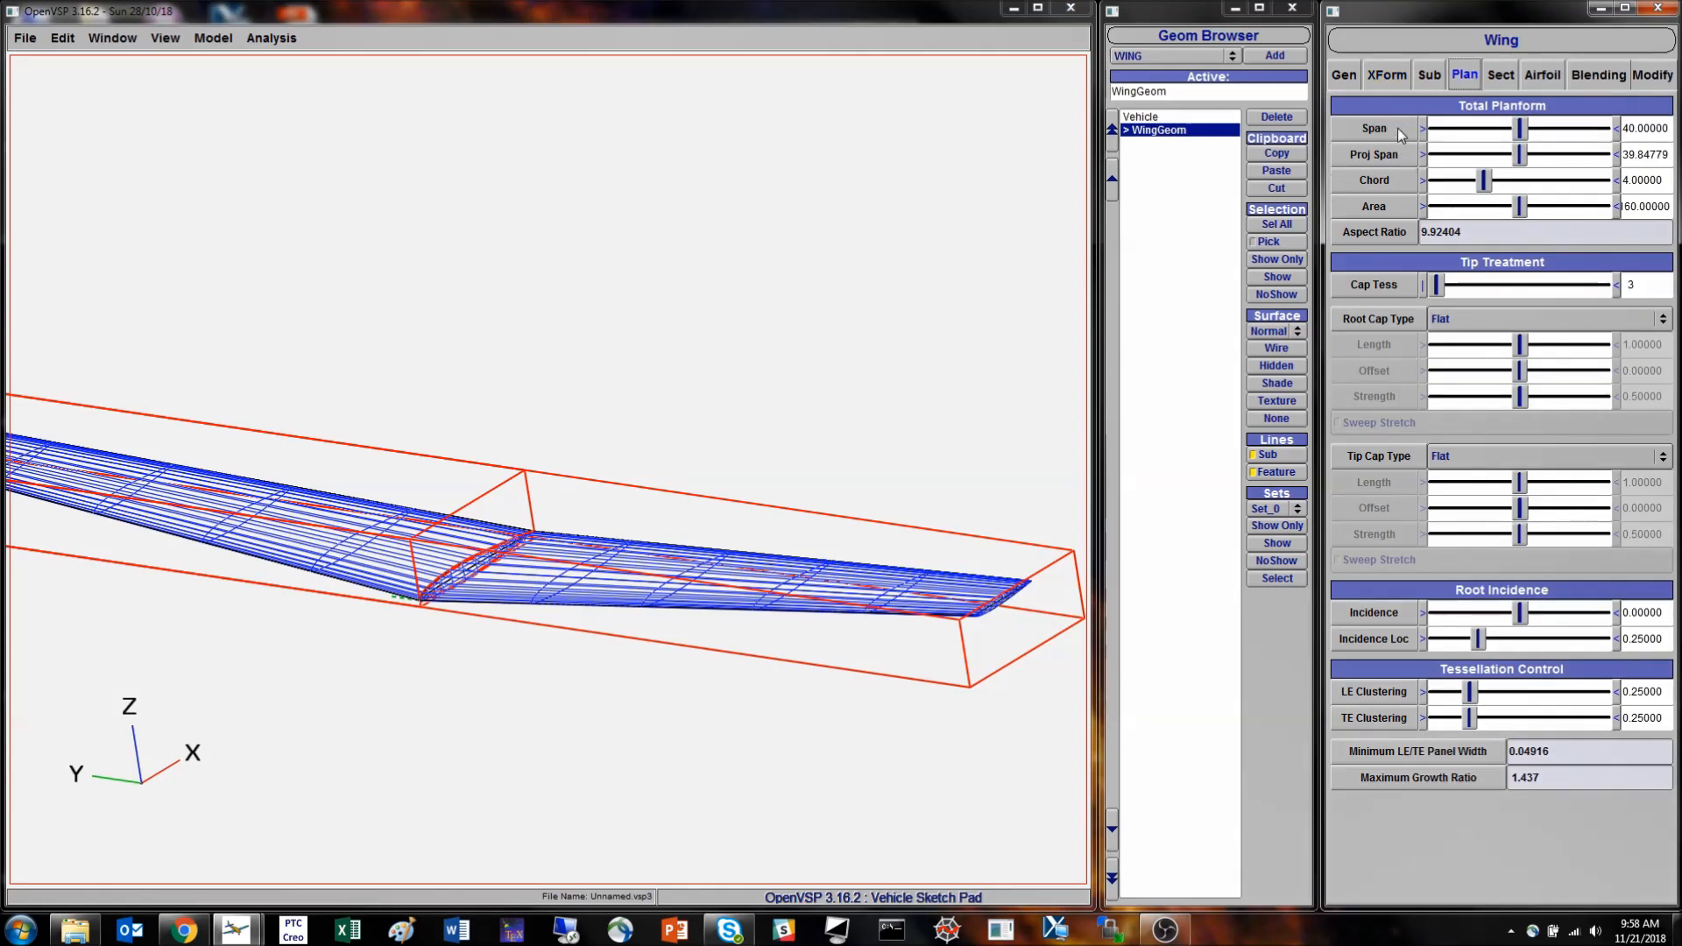
pyautogui.moveTo(595, 650); pyautogui.dragTo(832, 604)
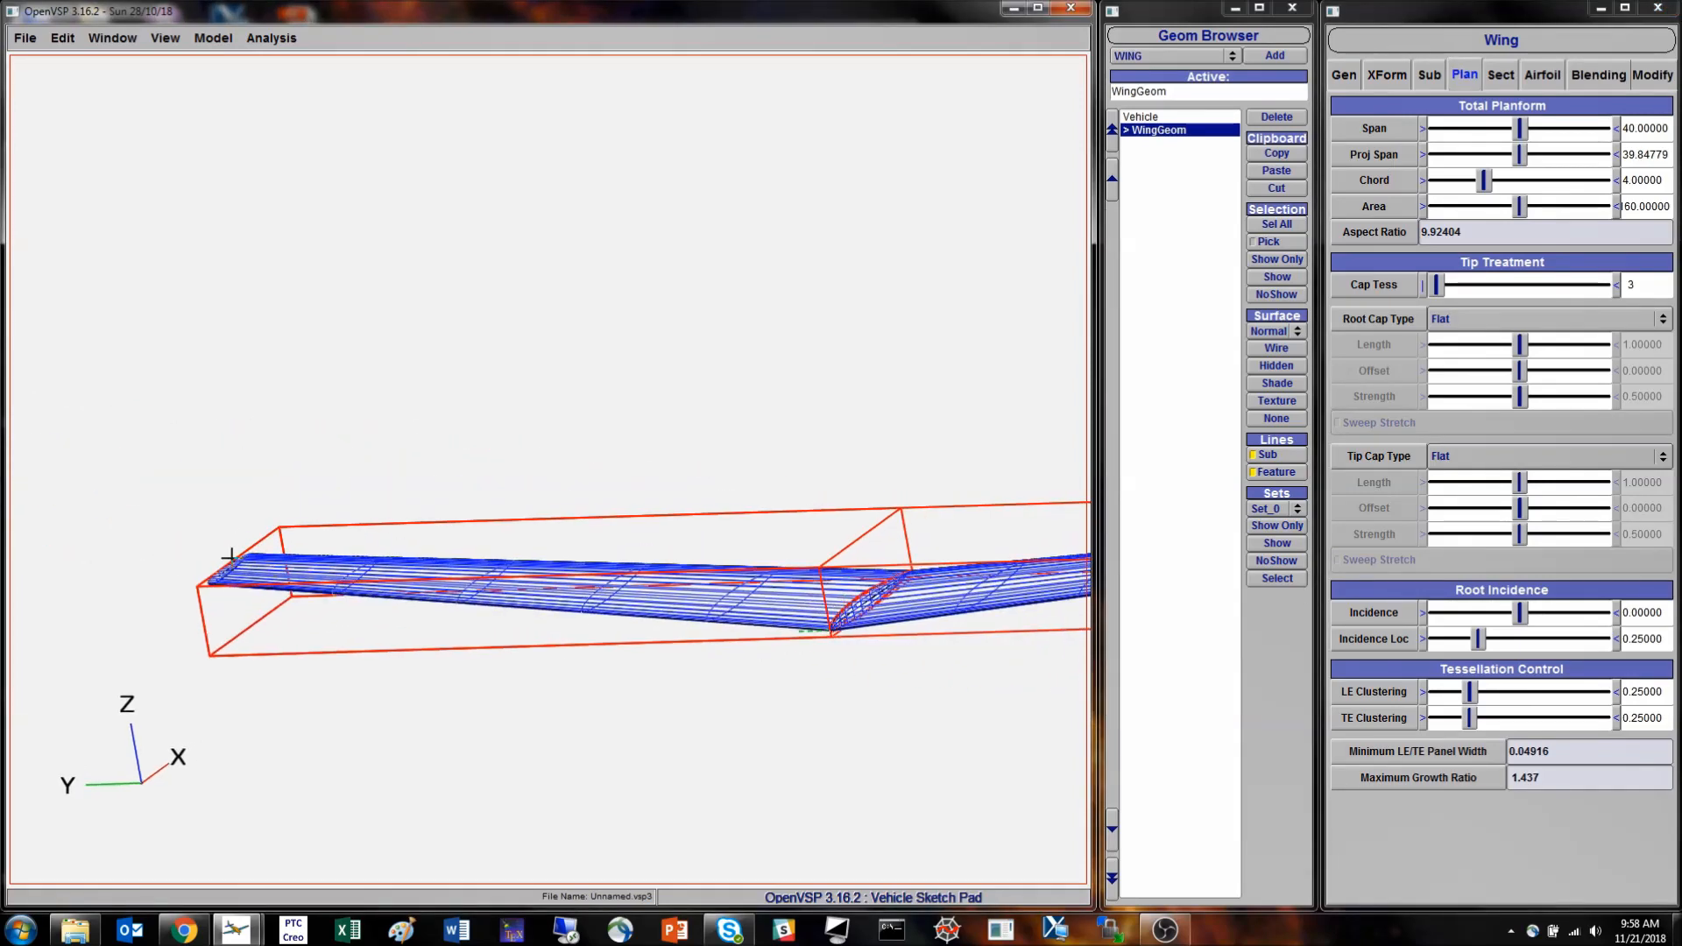
pyautogui.click(1500, 76)
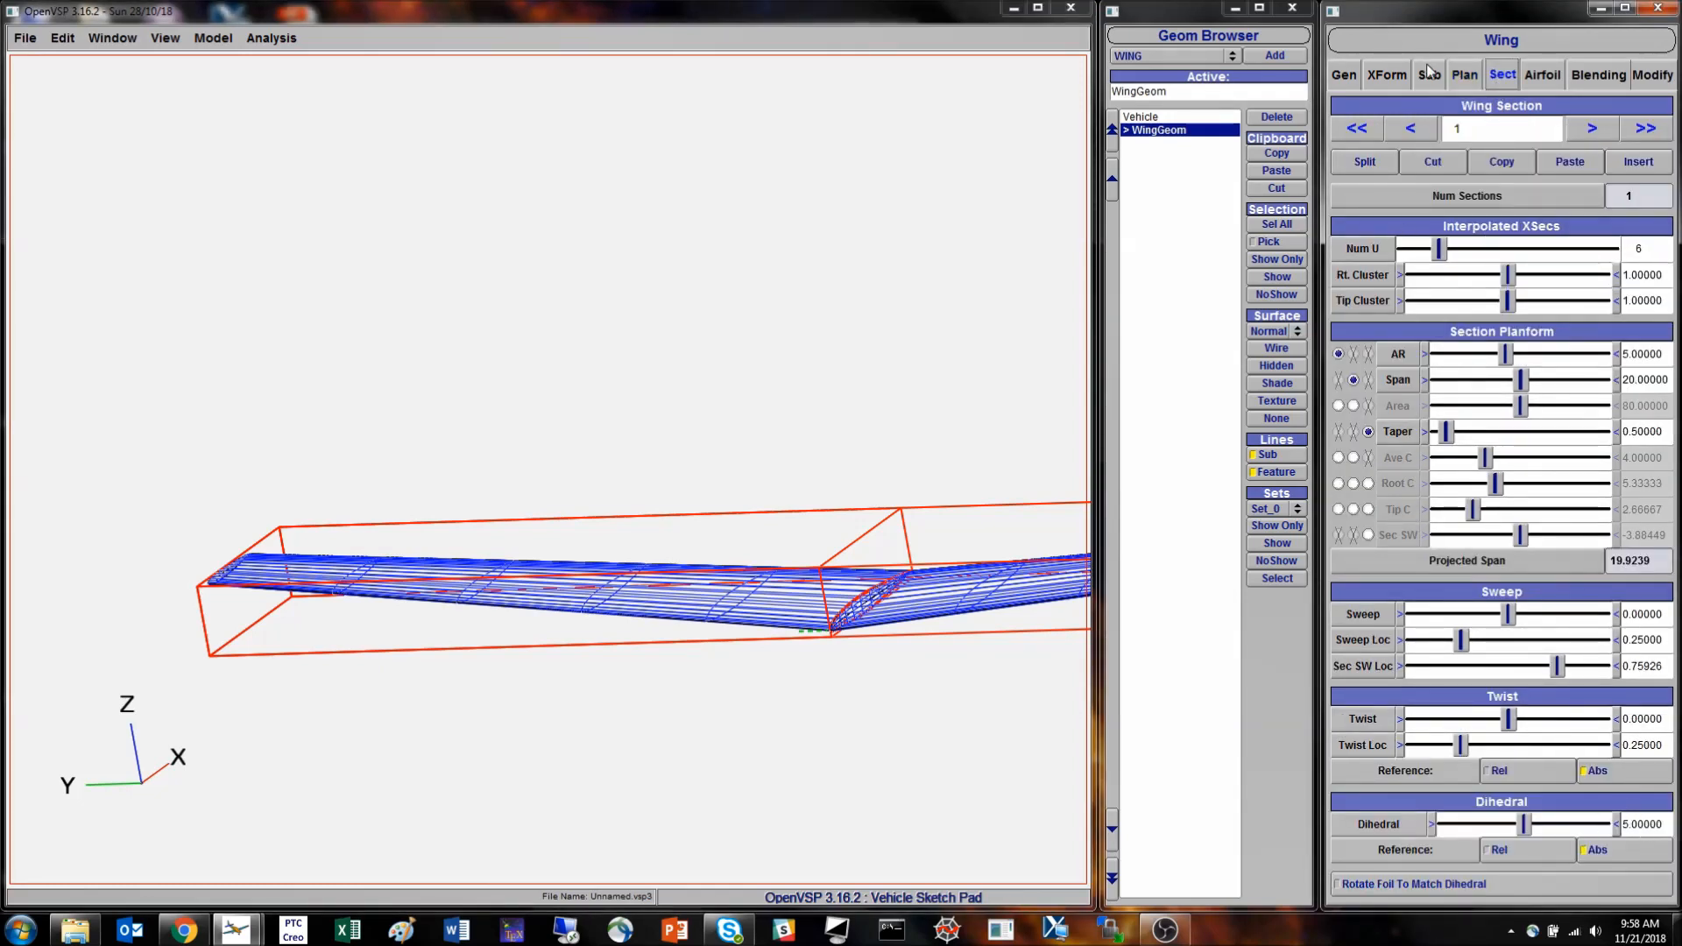
pyautogui.click(1465, 75)
pyautogui.moveTo(645, 471); pyautogui.dragTo(398, 405, button='right')
pyautogui.moveTo(399, 405); pyautogui.dragTo(563, 345)
pyautogui.moveTo(708, 518); pyautogui.dragTo(319, 435, button='right')
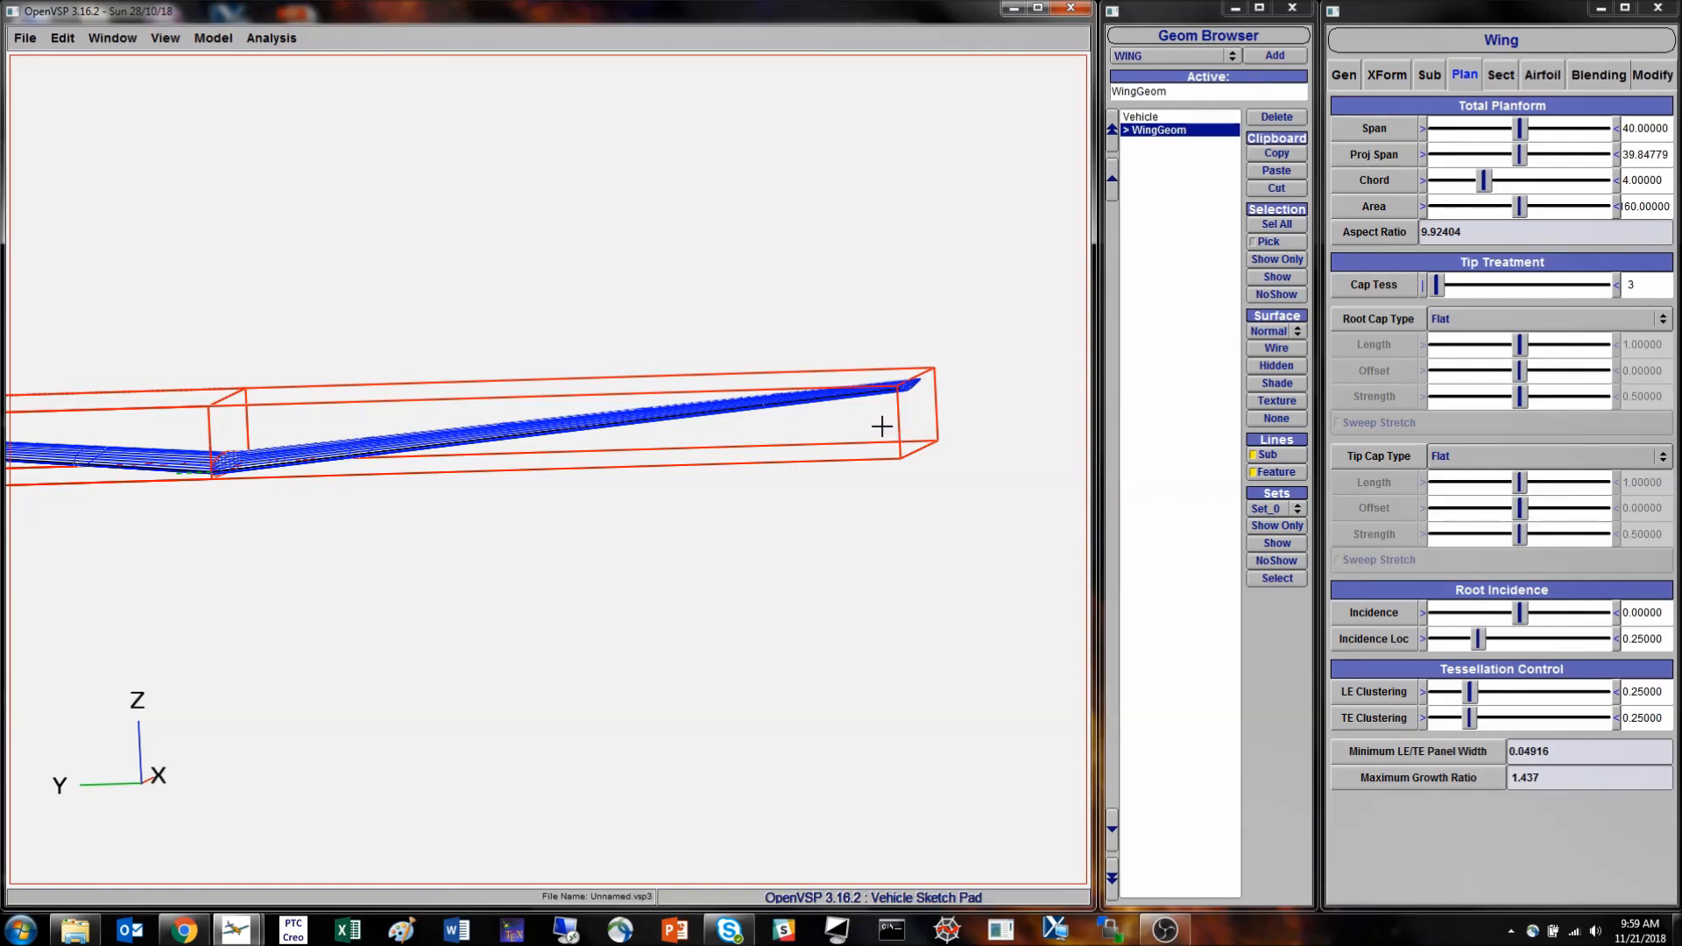
# - Examine the wing's projected span, area and aspect ratio, and look over its transform settings
pyautogui.moveTo(818, 424); pyautogui.dragTo(404, 566)
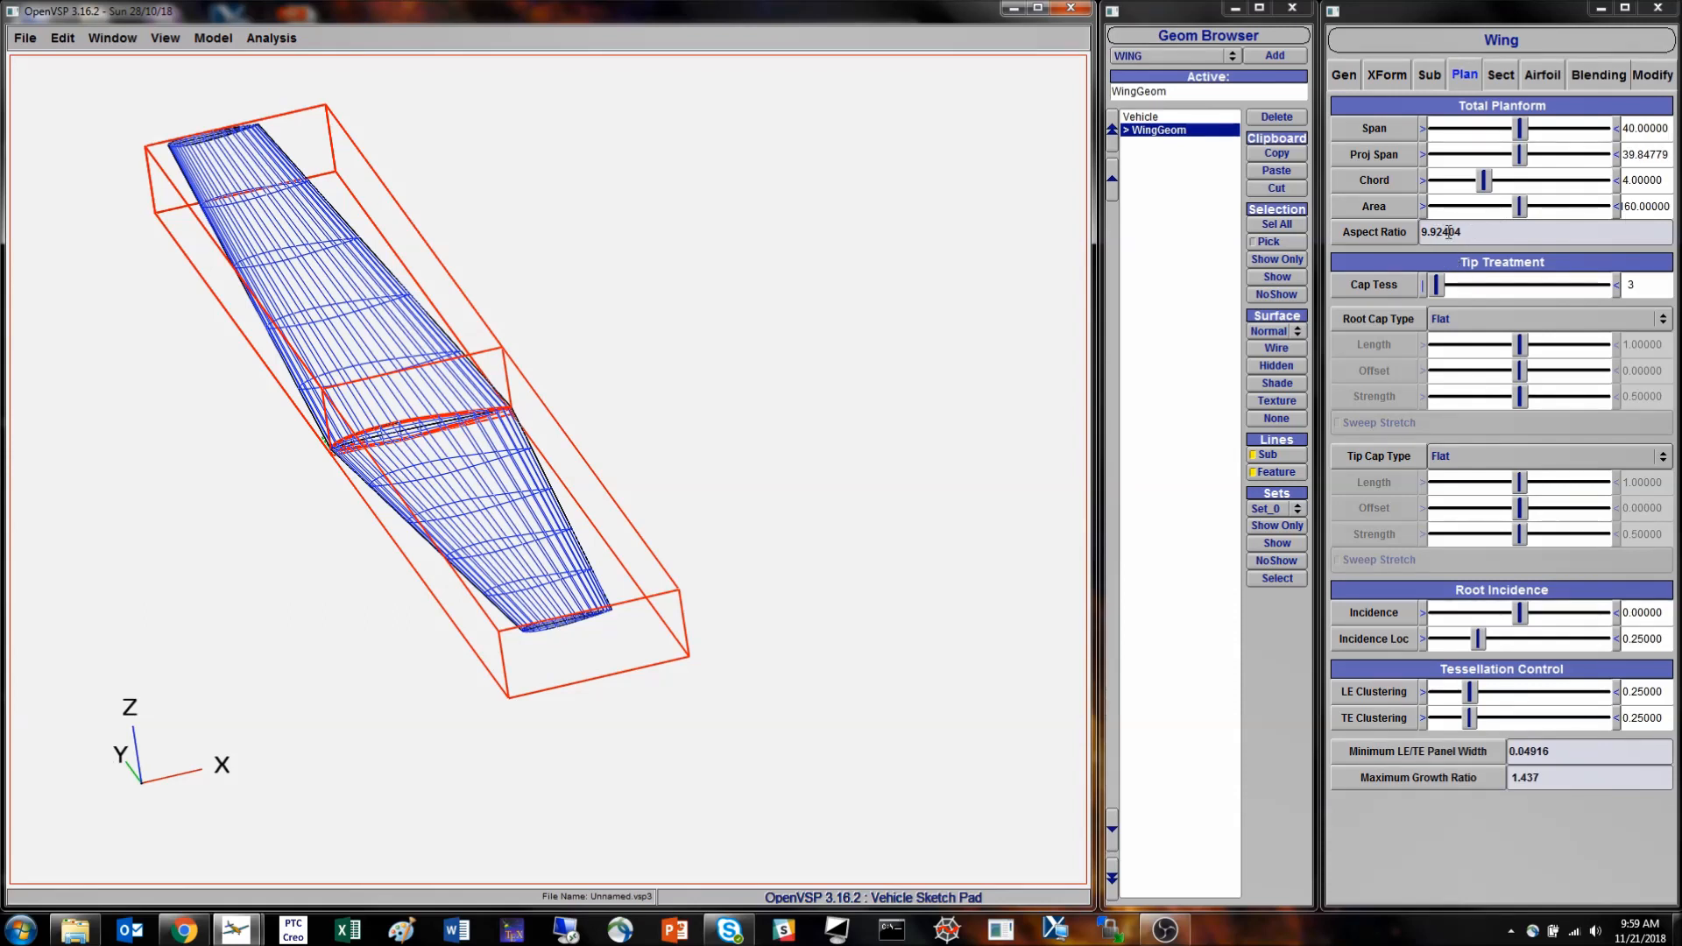
pyautogui.moveTo(473, 402); pyautogui.dragTo(440, 478)
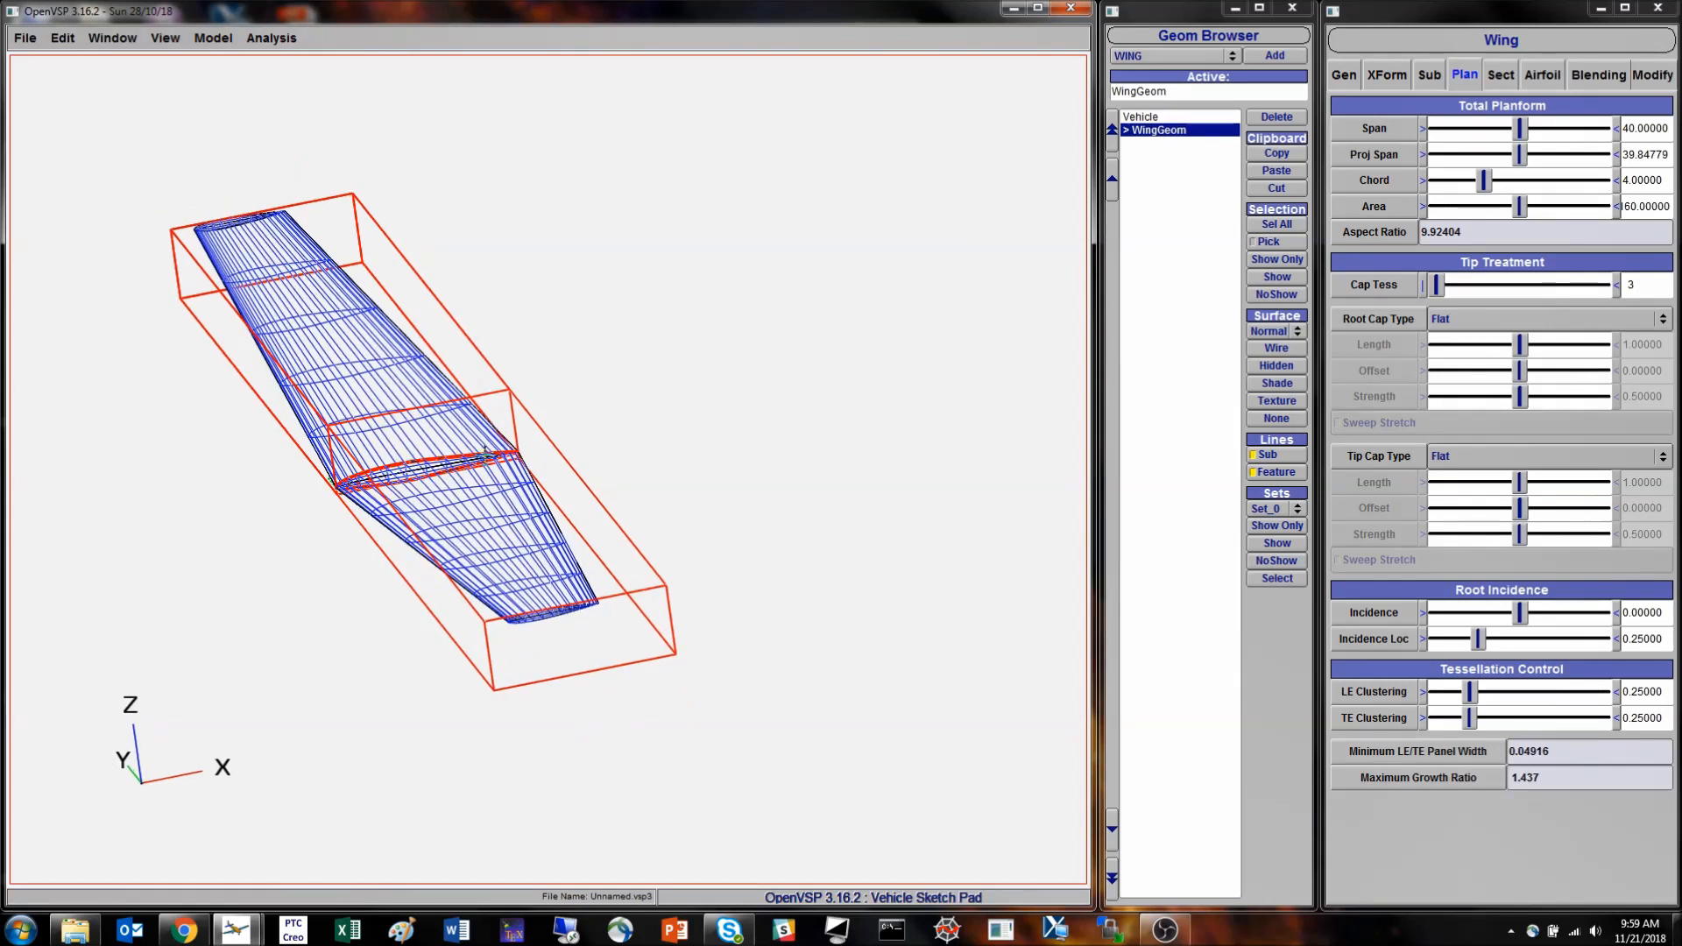
pyautogui.doubleClick(1653, 157)
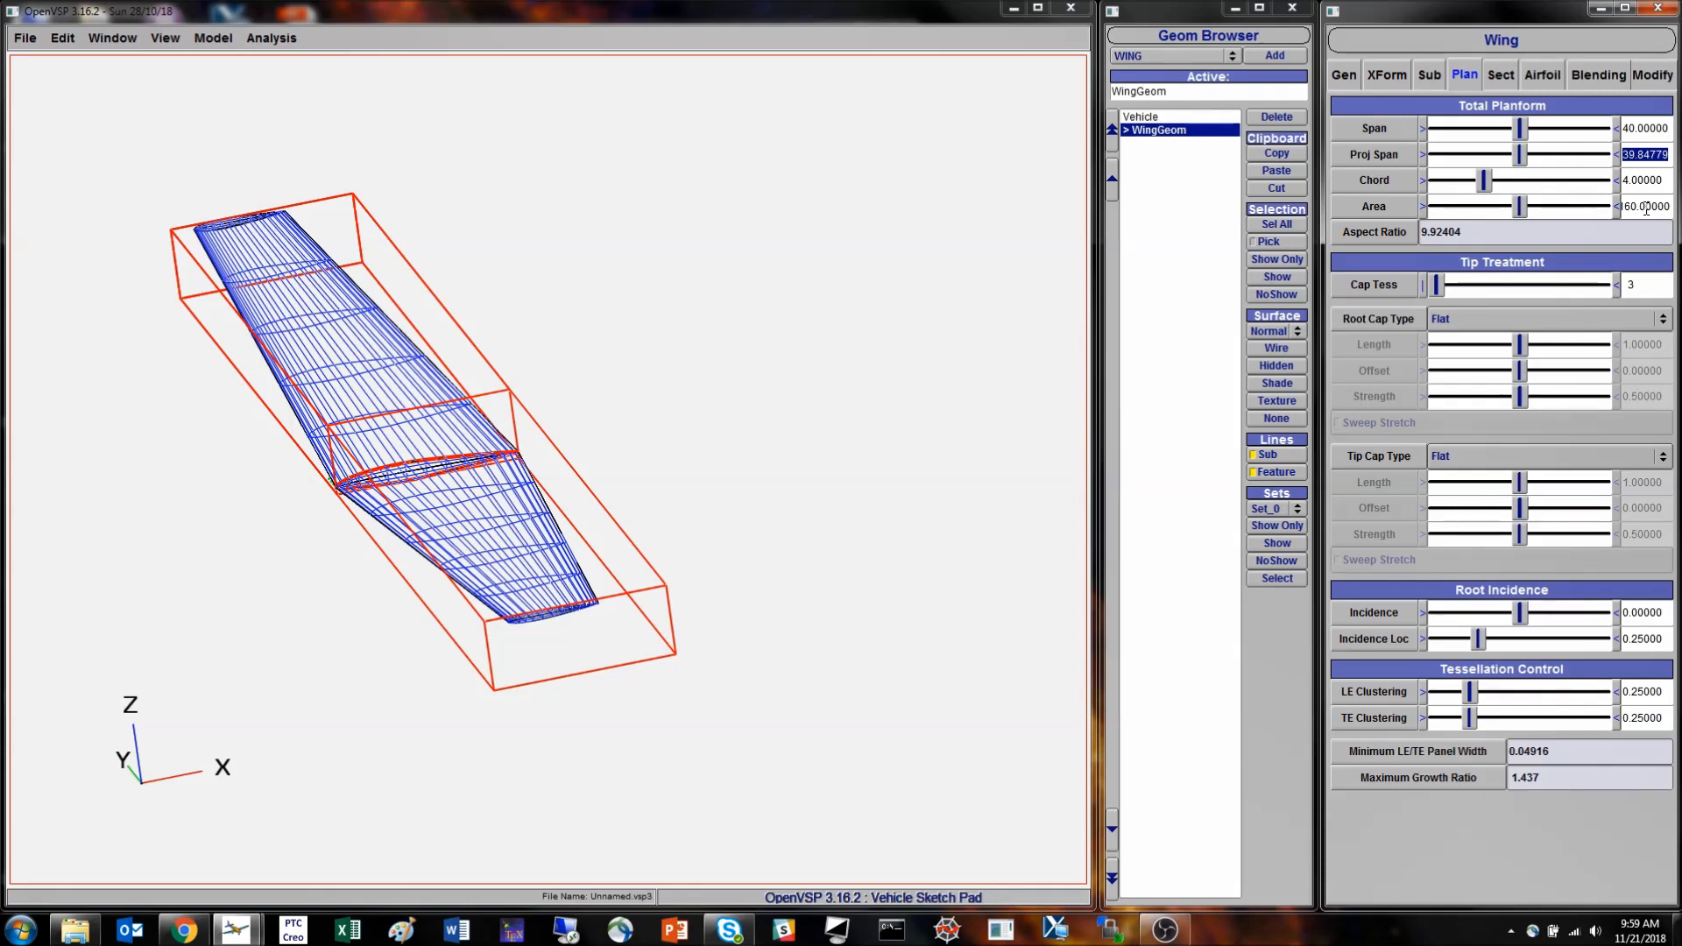
pyautogui.moveTo(571, 433); pyautogui.dragTo(664, 405, button='right')
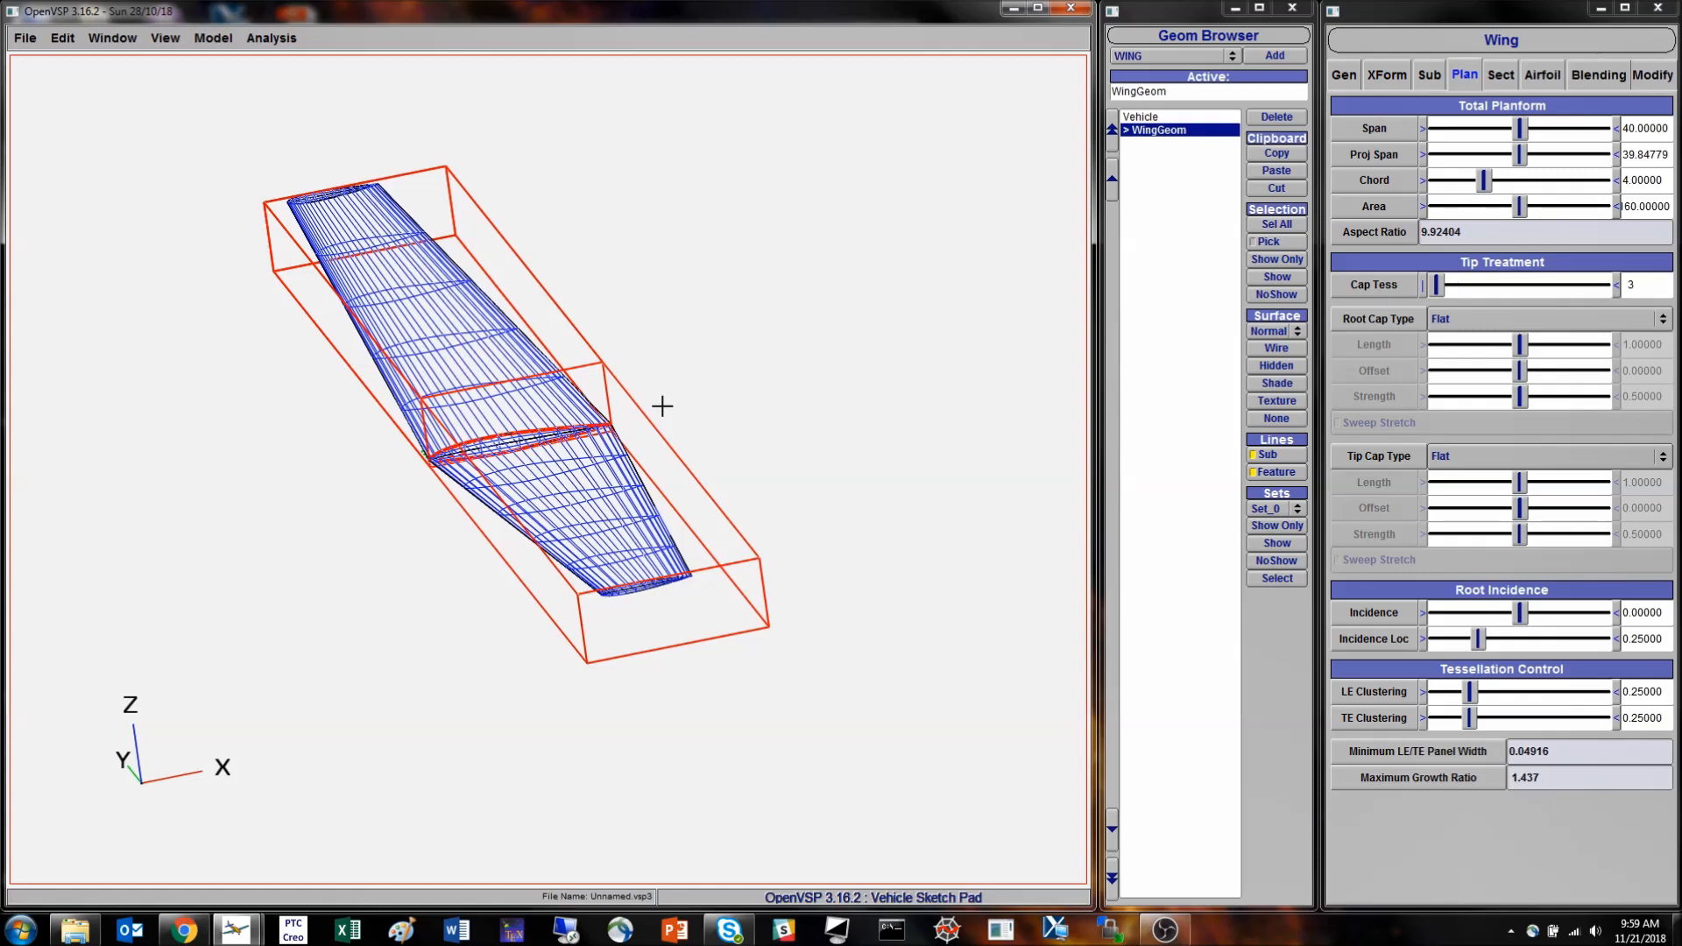
pyautogui.moveTo(538, 473); pyautogui.dragTo(613, 521)
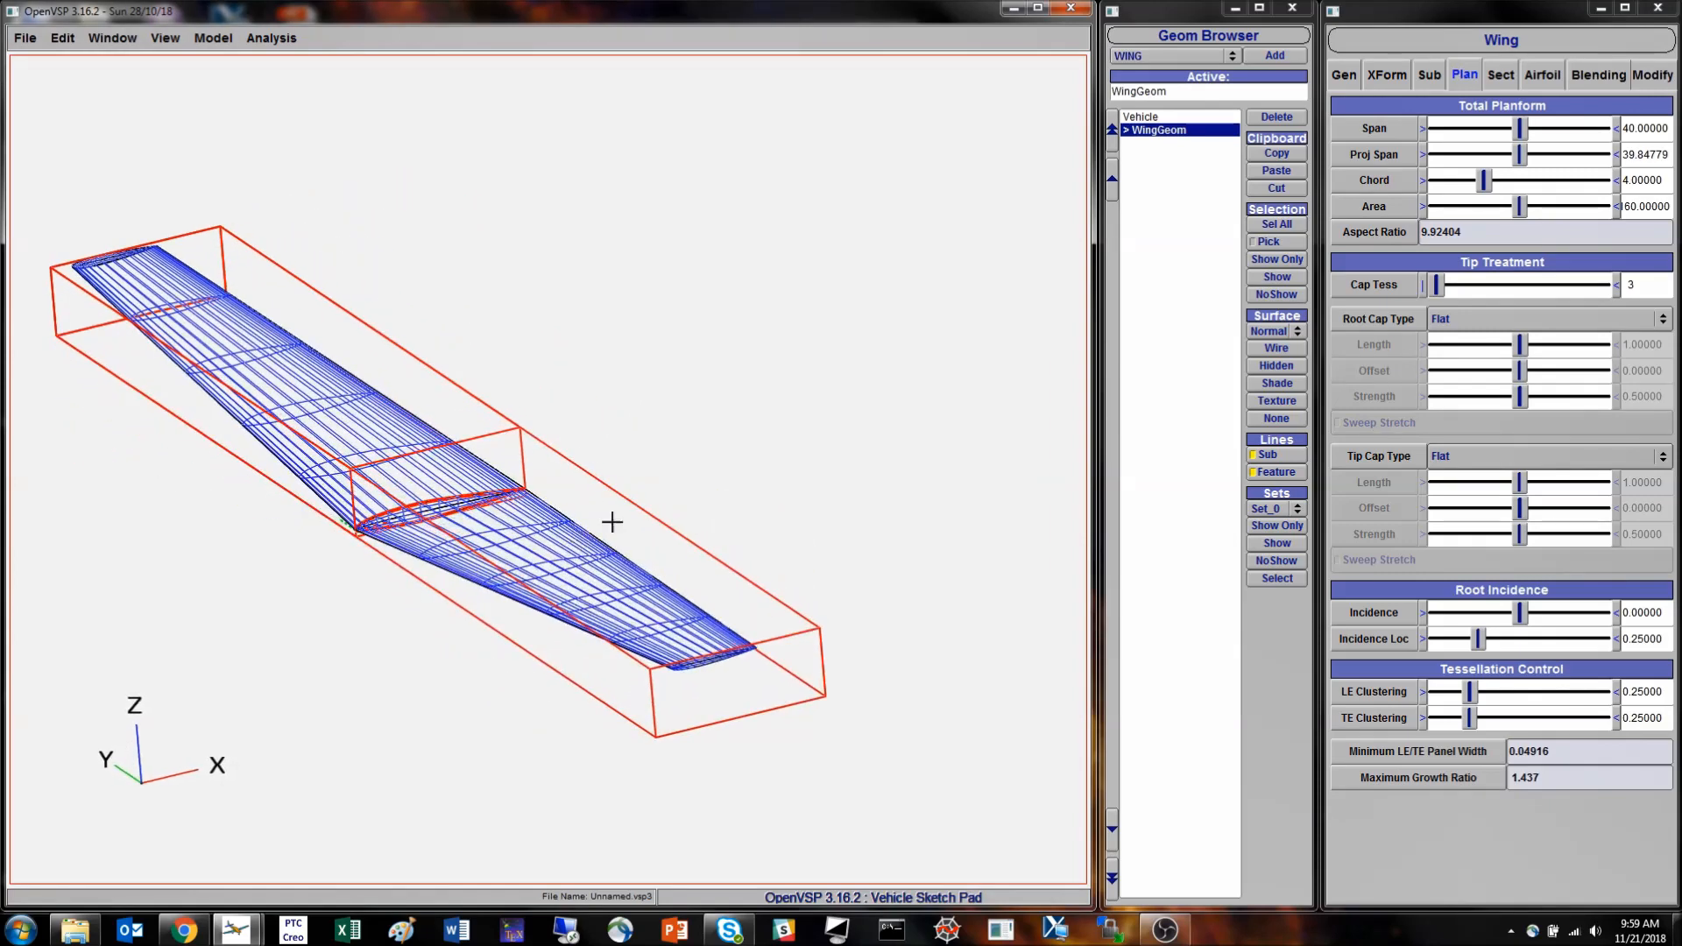
pyautogui.click(1399, 77)
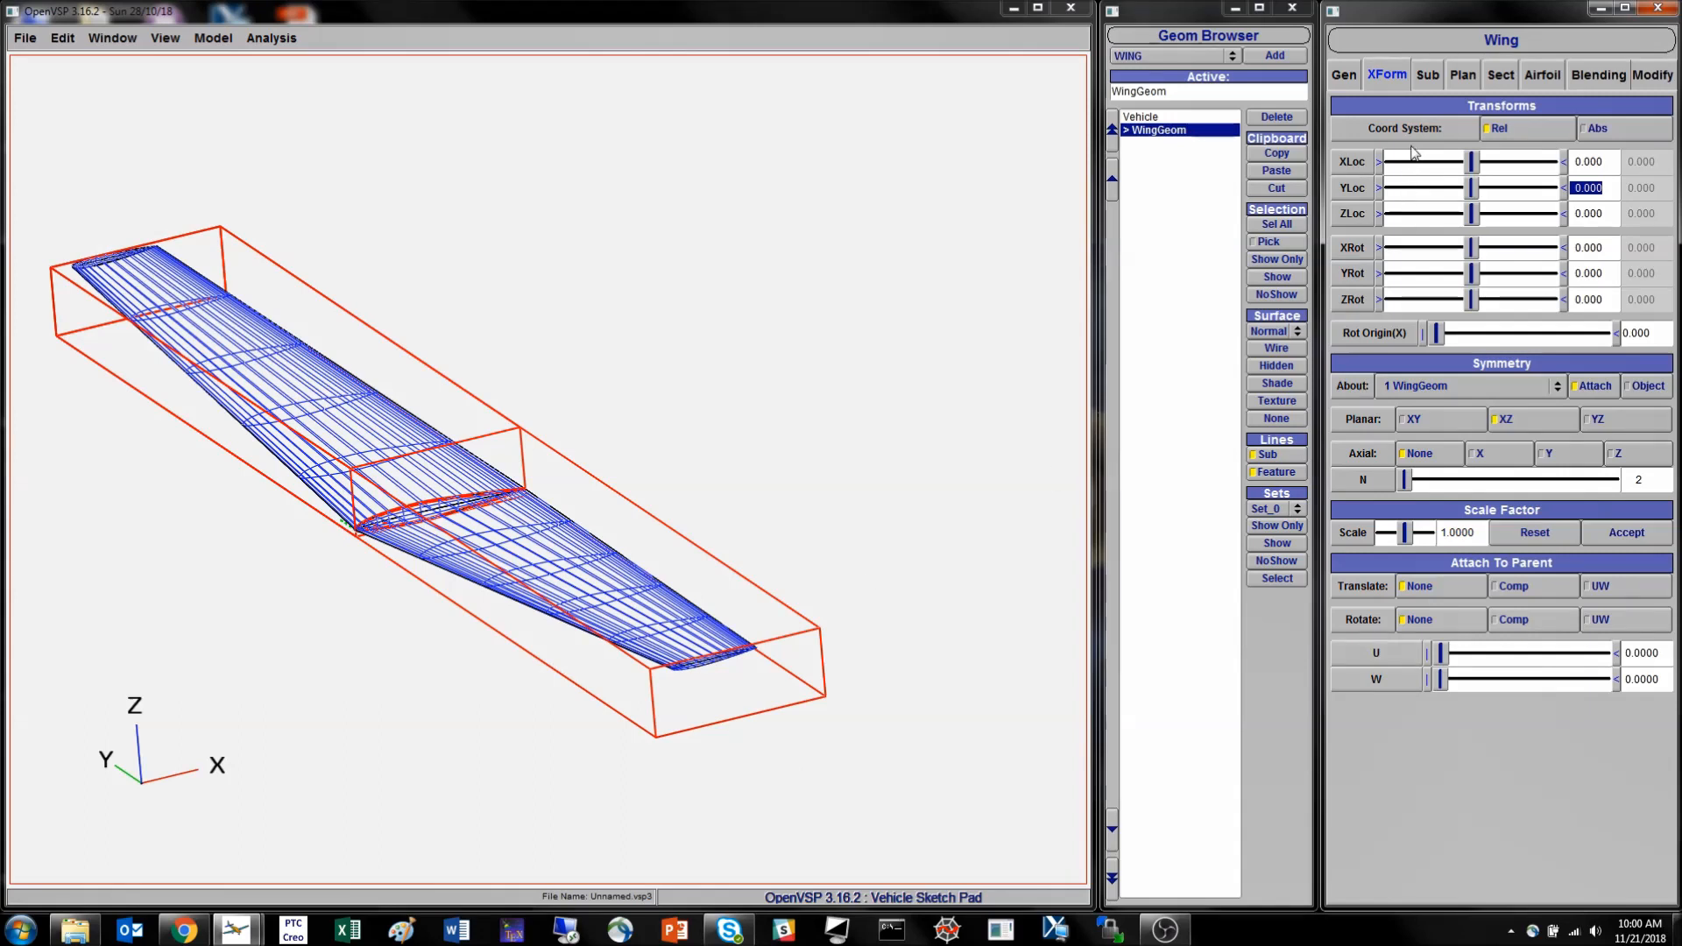
pyautogui.click(1463, 75)
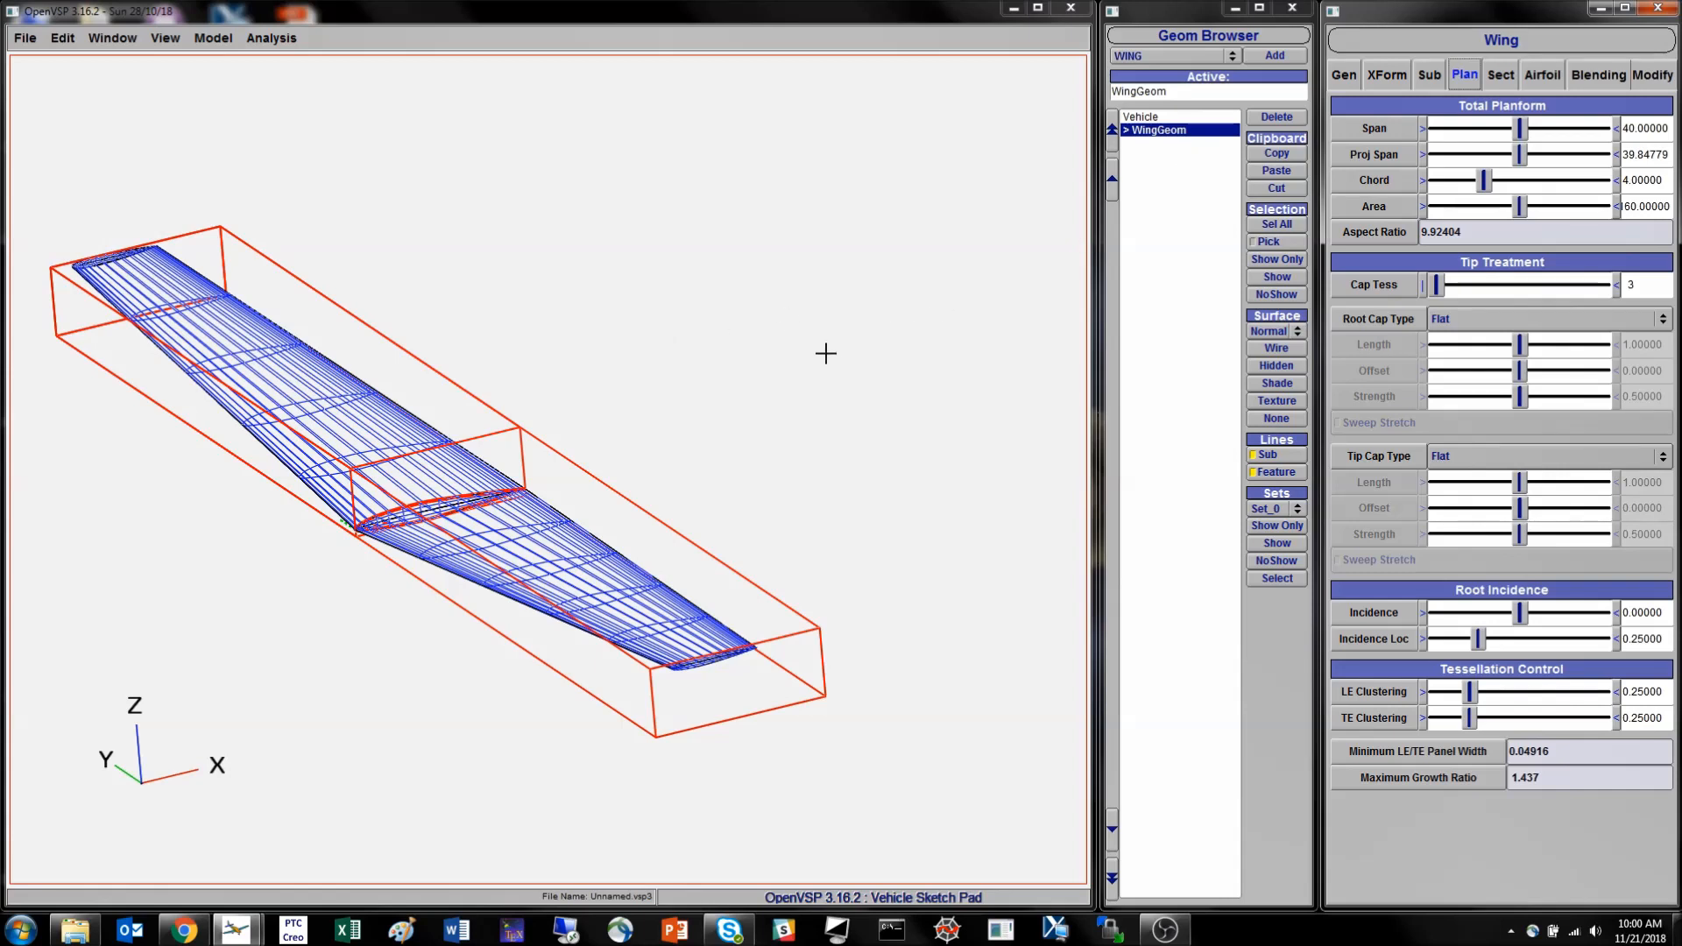
# - Scale the wing by a factor of 0.15 and check its total planform values
pyautogui.click(1390, 77)
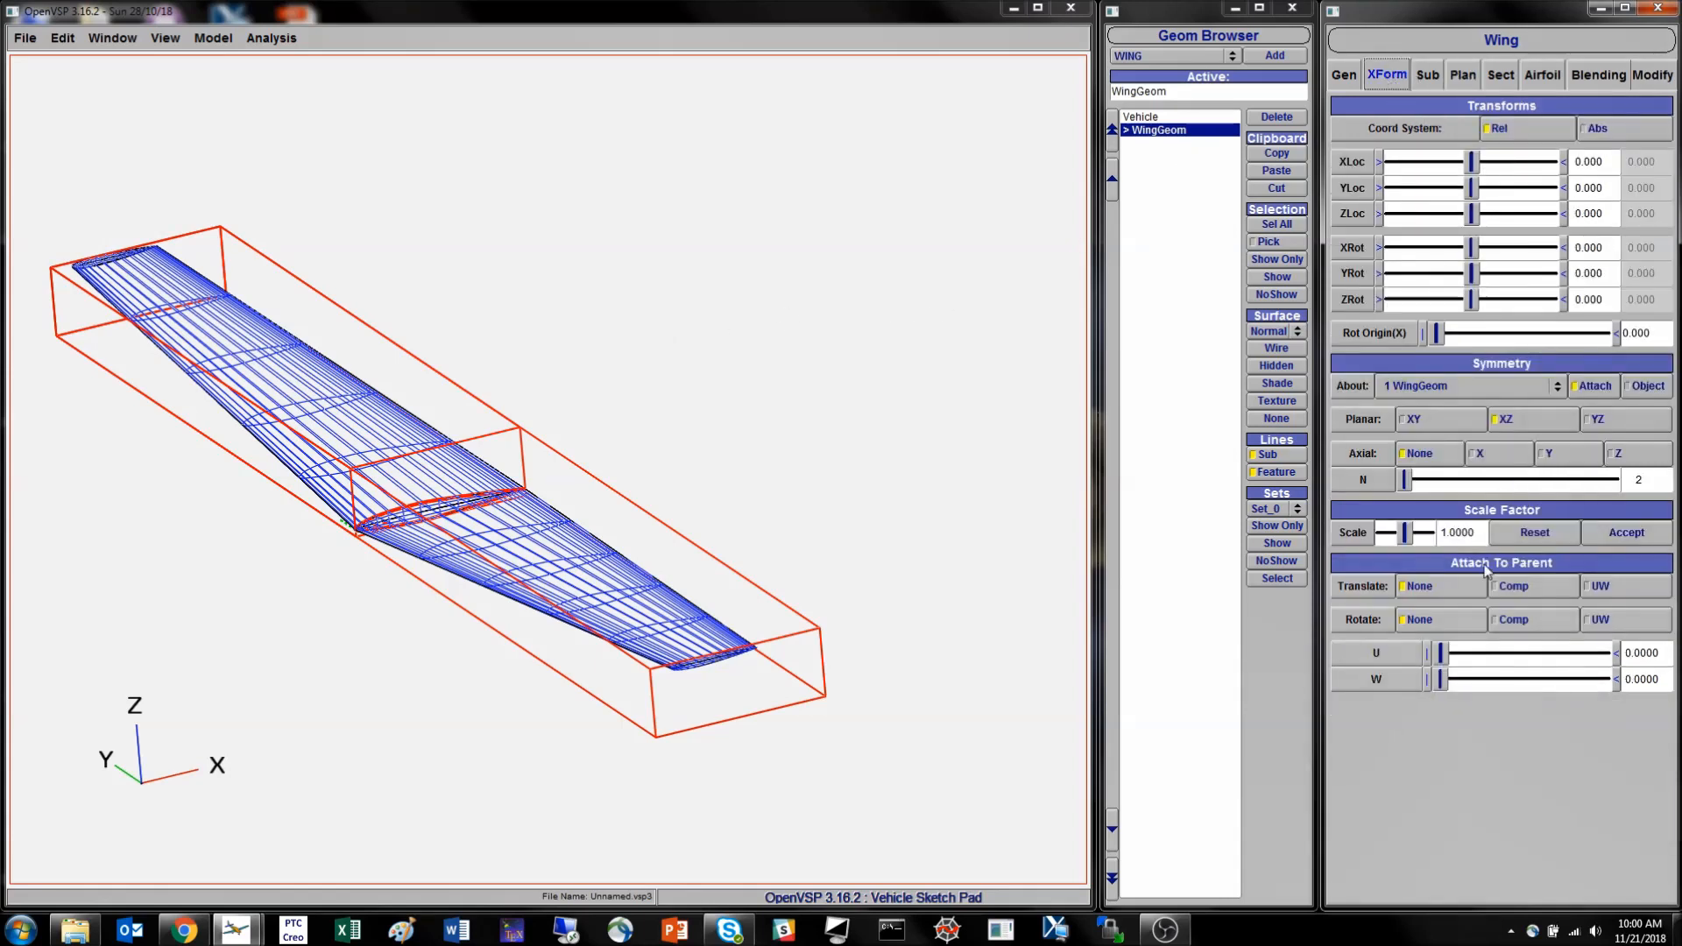
pyautogui.doubleClick(1455, 533)
pyautogui.press('BackSpace')
pyautogui.press('Return')
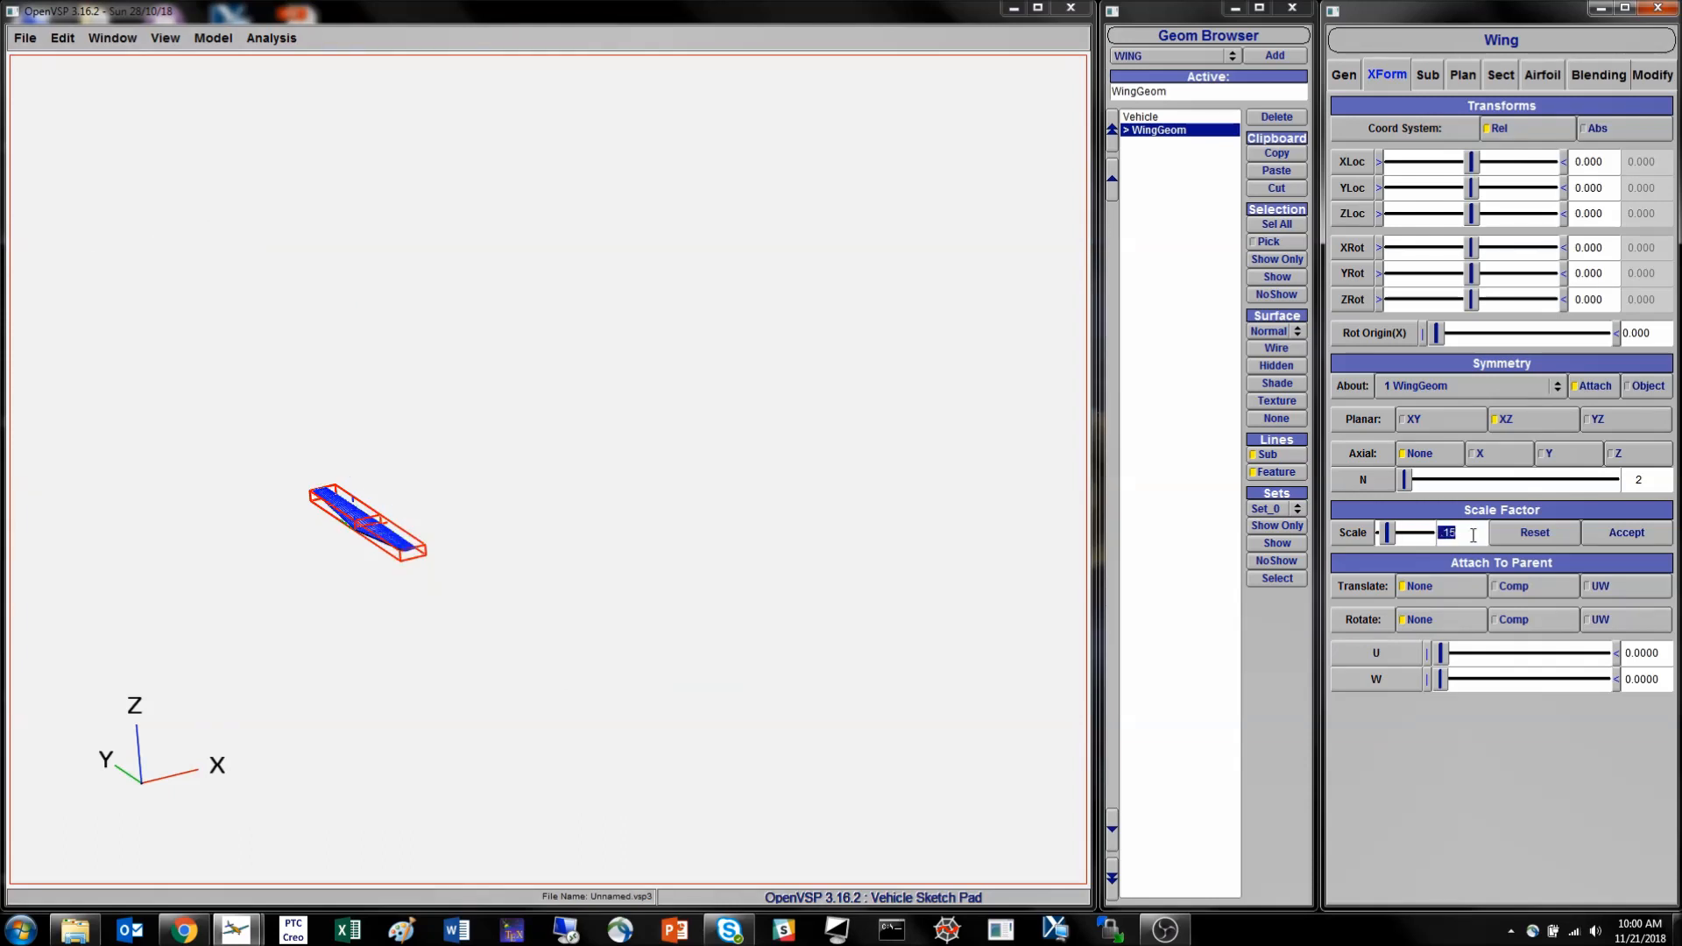
pyautogui.moveTo(390, 530); pyautogui.dragTo(489, 483, button='right')
pyautogui.scroll(5, 423, 478)
pyautogui.scroll(3, 423, 477)
pyautogui.moveTo(231, 481); pyautogui.dragTo(588, 462, button='right')
pyautogui.scroll(3, 697, 407)
pyautogui.moveTo(588, 462); pyautogui.dragTo(552, 457)
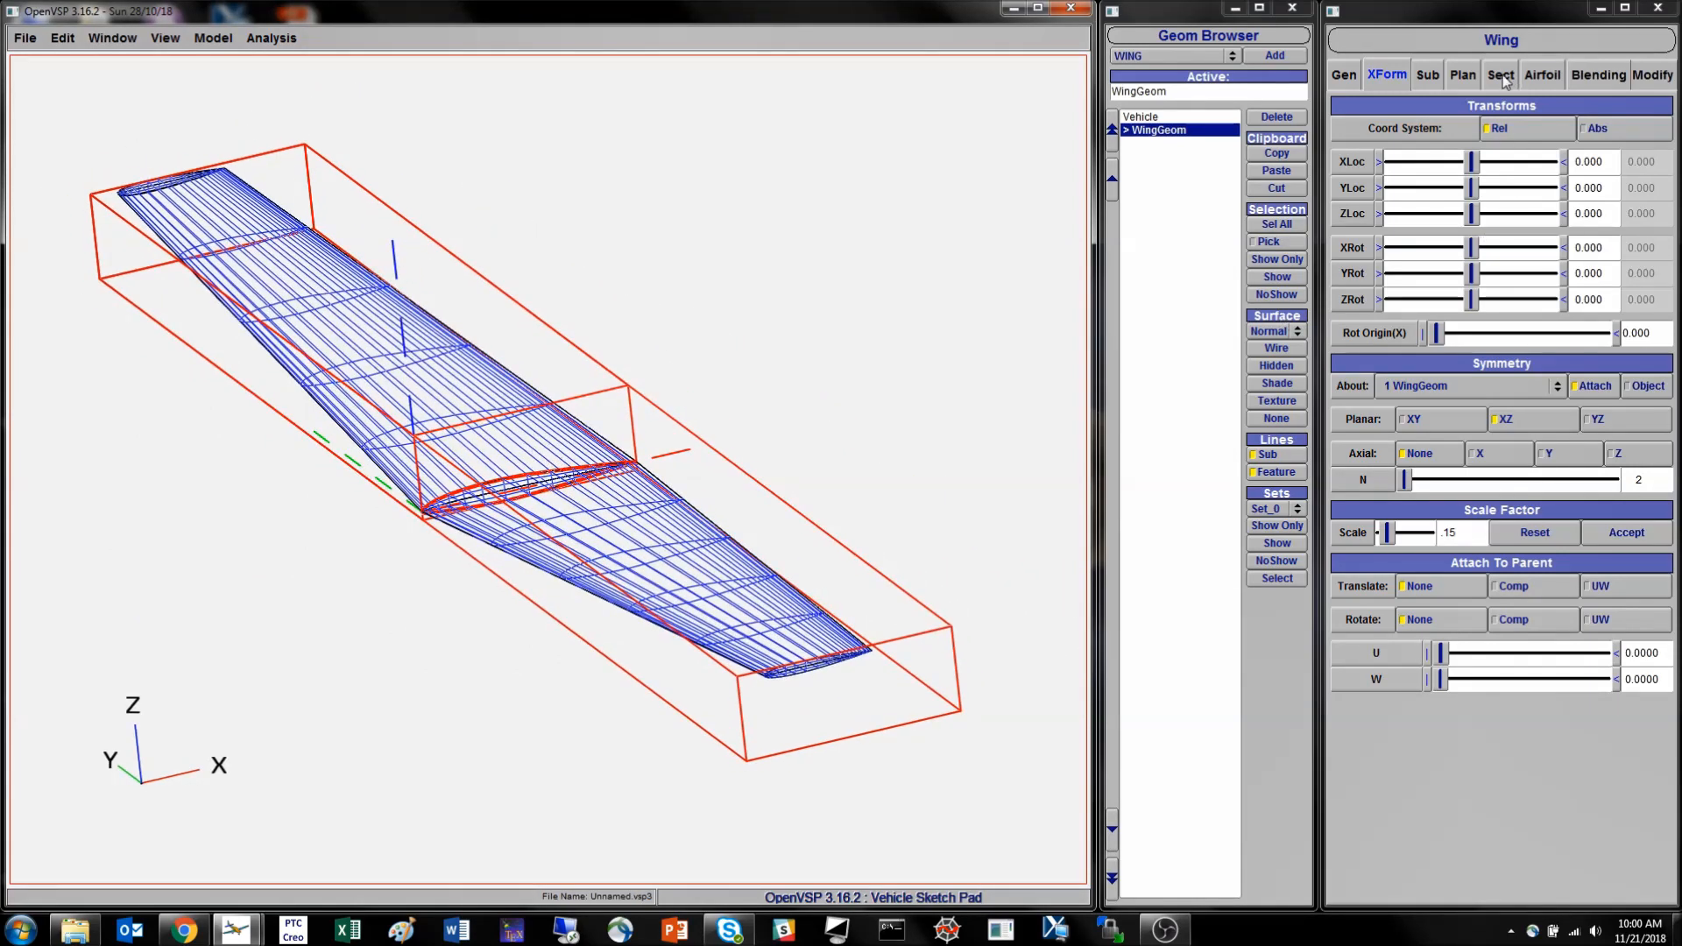
pyautogui.click(1465, 77)
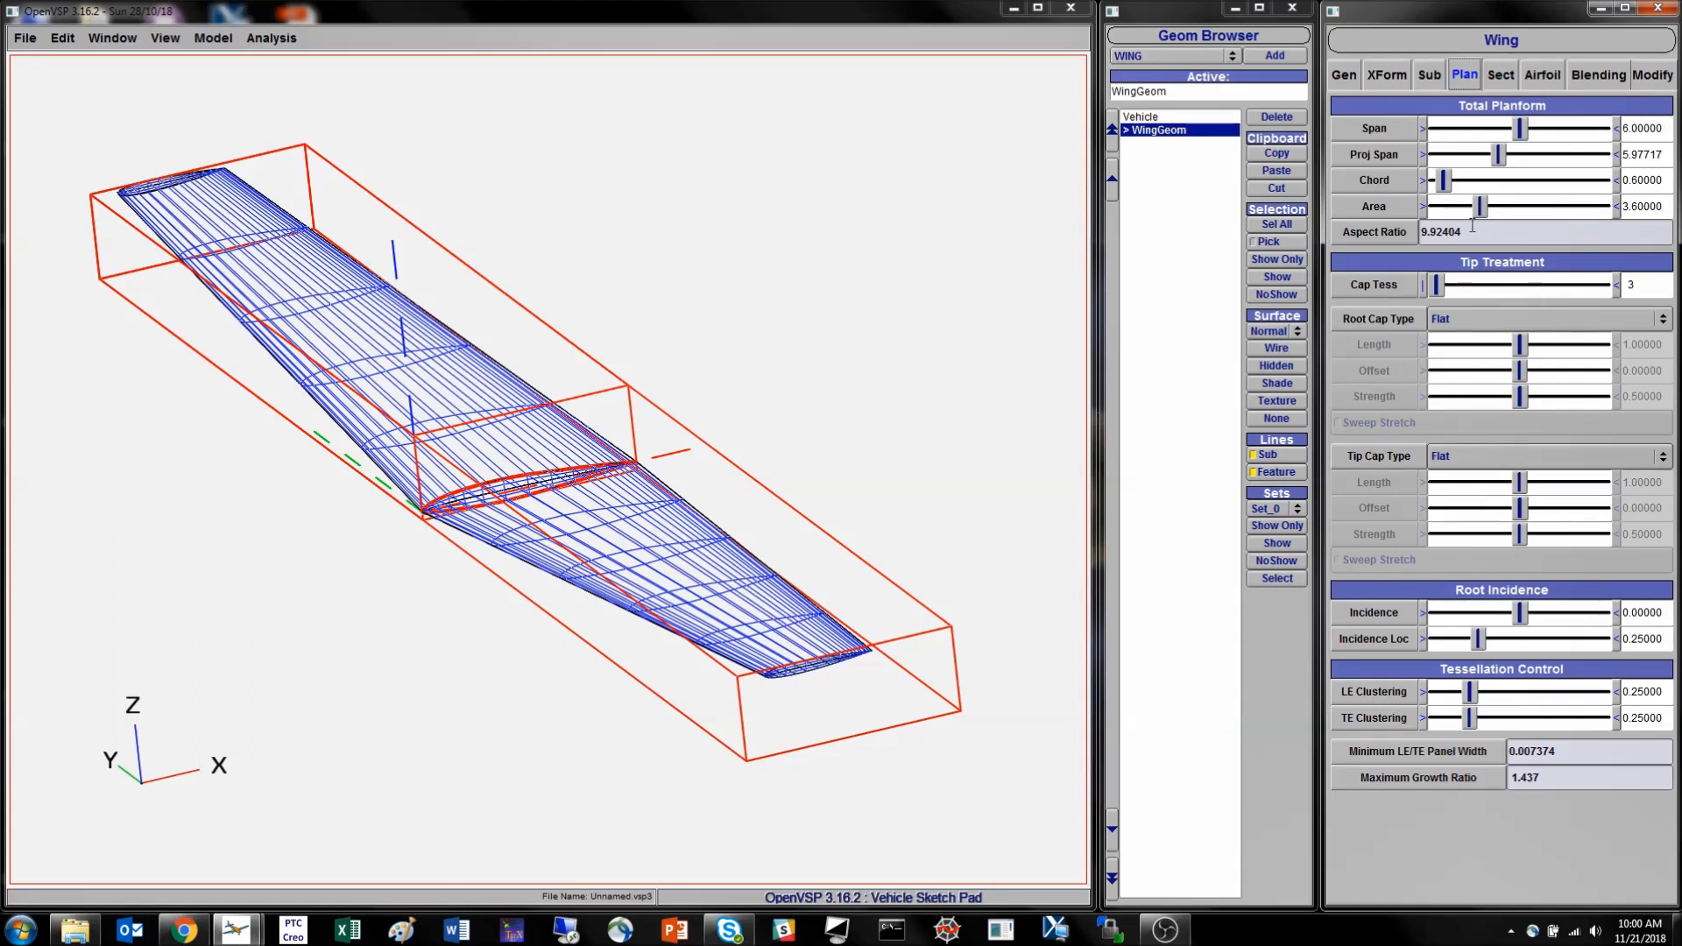
pyautogui.moveTo(548, 431)
pyautogui.mouseDown(button='right')
pyautogui.moveTo(644, 398)
pyautogui.moveTo(579, 434)
pyautogui.mouseUp(button='right')
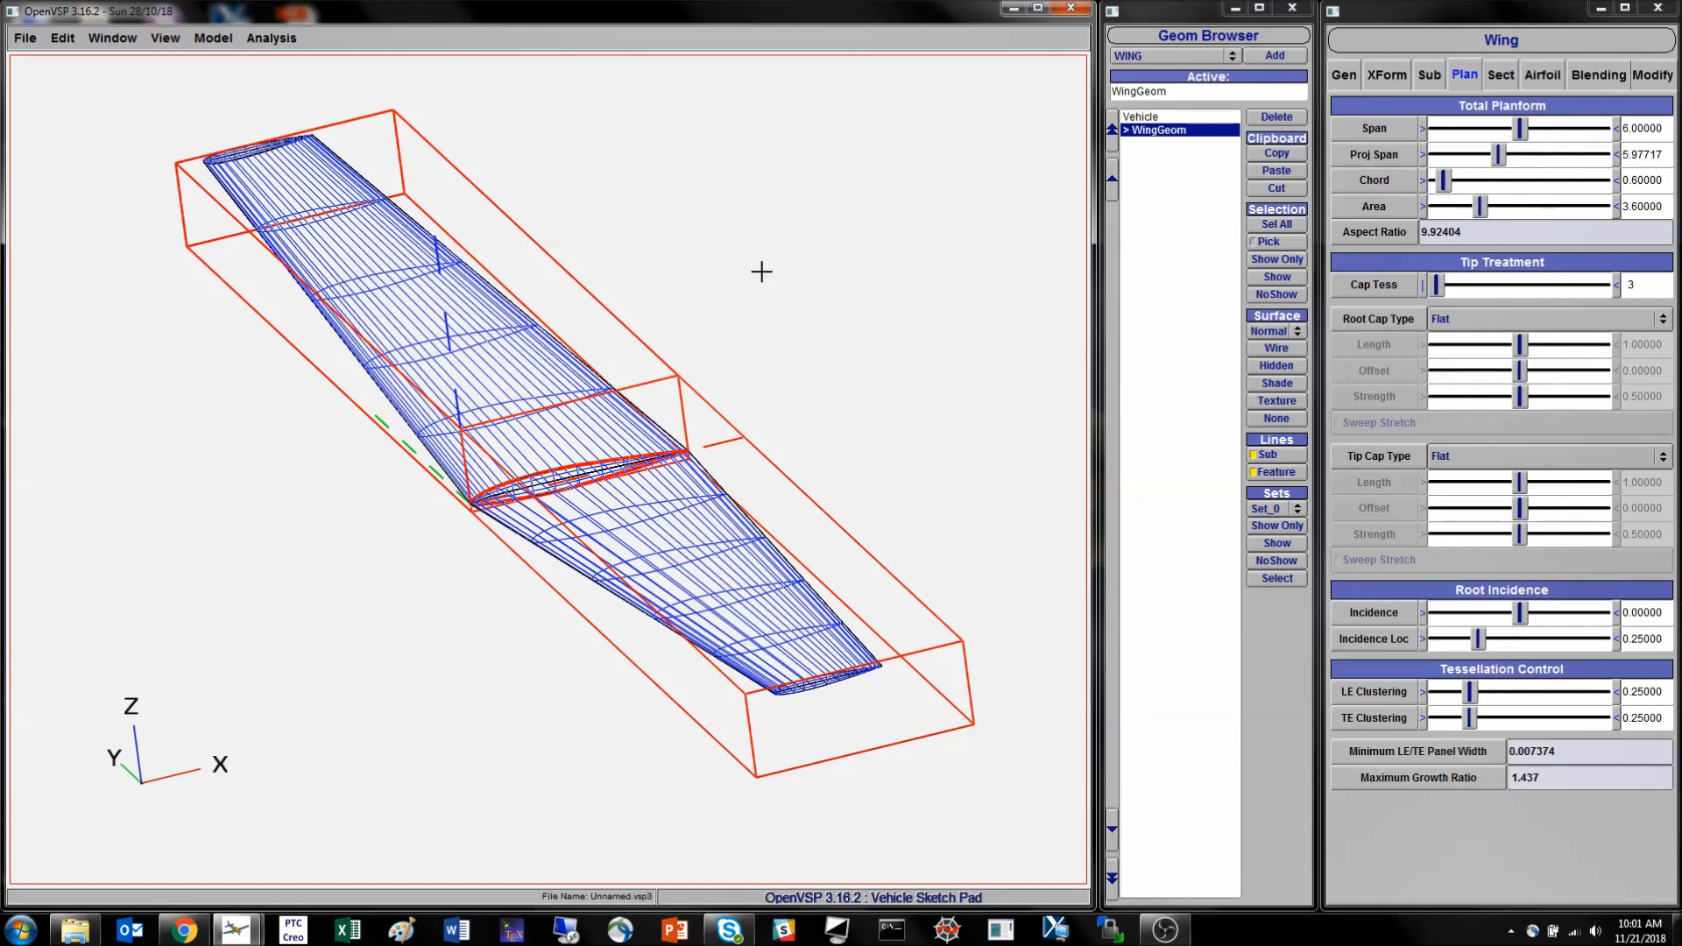
# - Reset the wing's scale factor to 1
pyautogui.click(1389, 75)
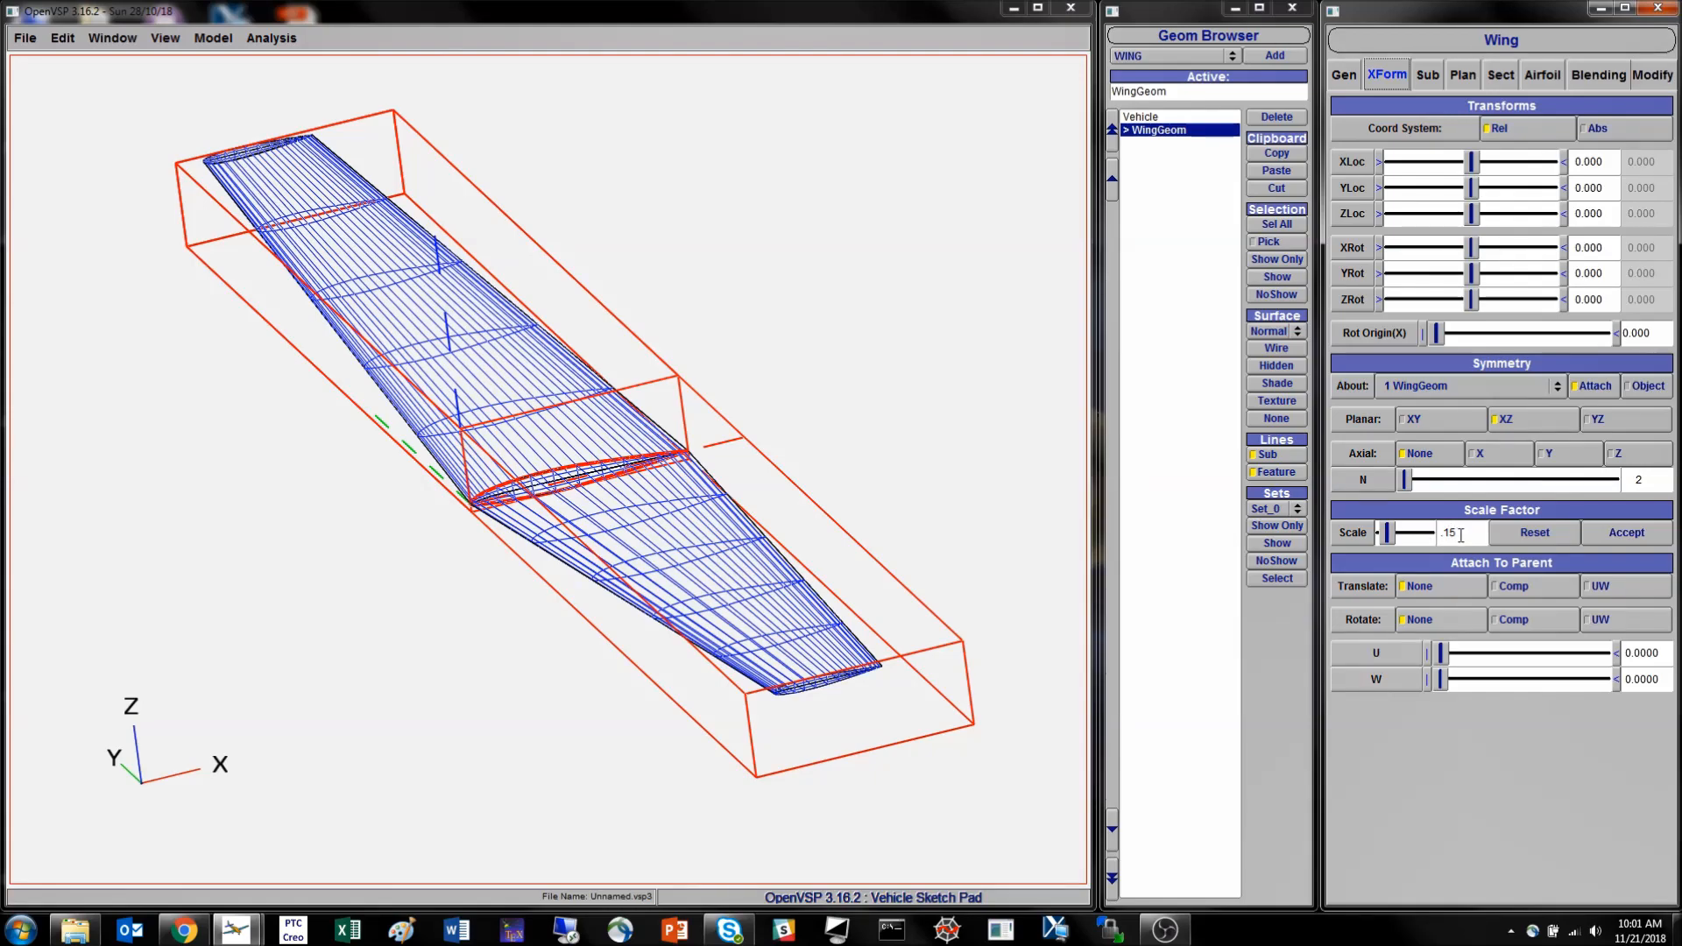
pyautogui.click(1530, 532)
pyautogui.scroll(-5, 591, 429)
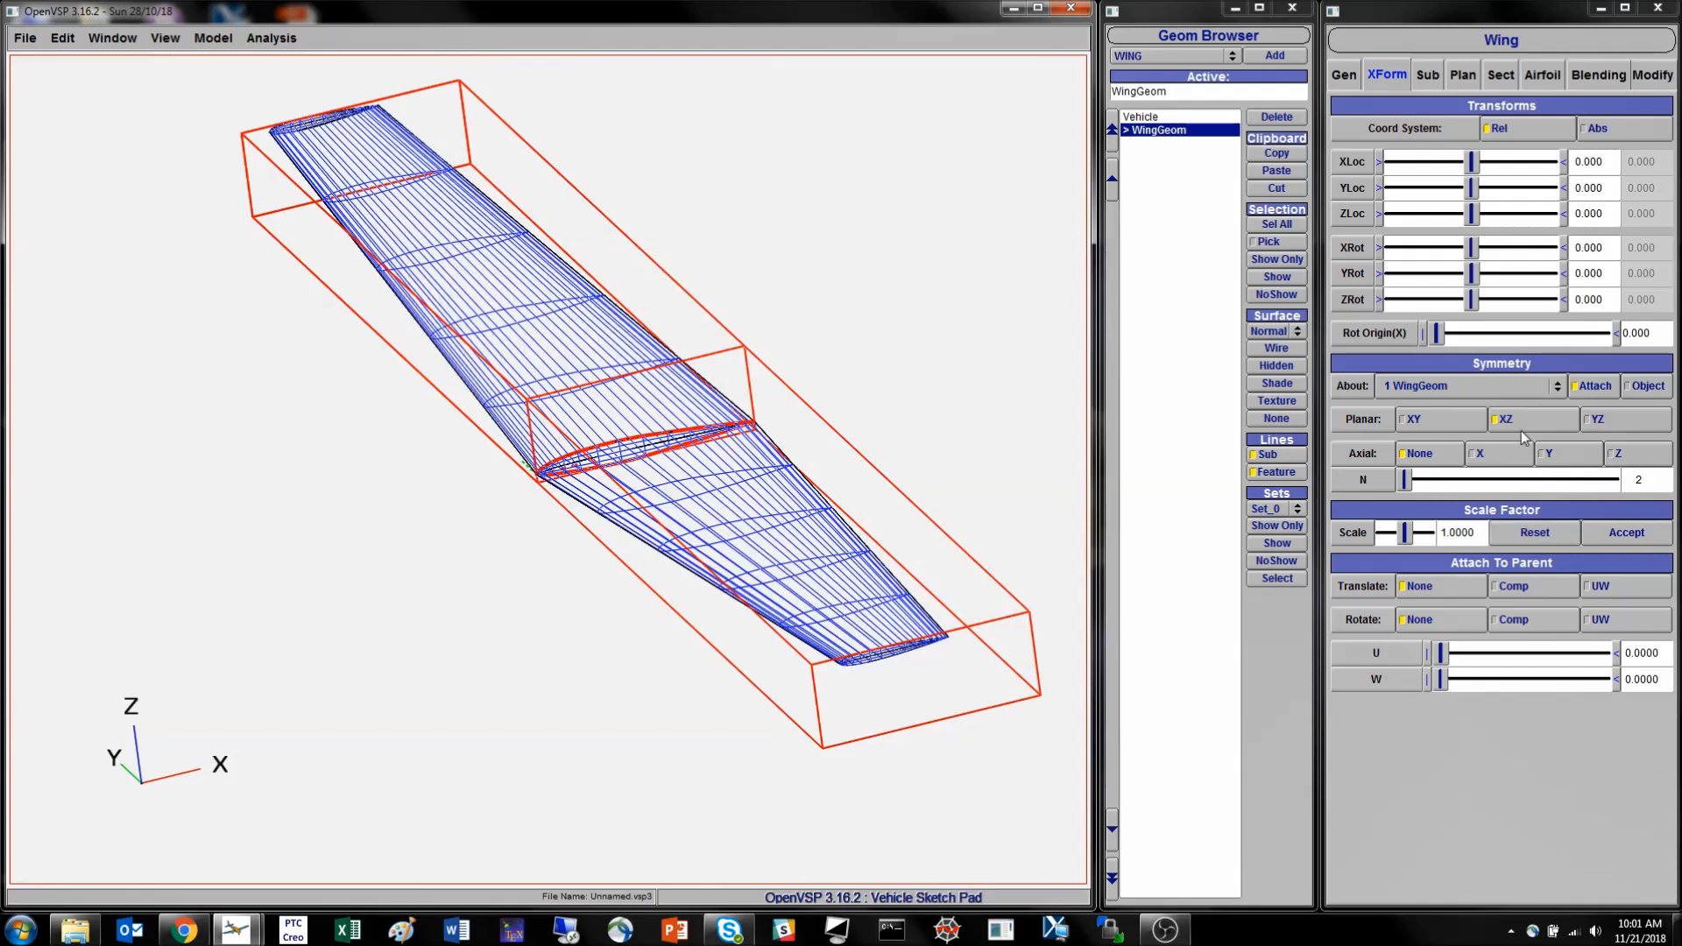
# - Scale the wing by 0.15 and accept the scaled size as the new baseline
pyautogui.moveTo(1479, 538); pyautogui.dragTo(1381, 539)
pyautogui.write('.15')
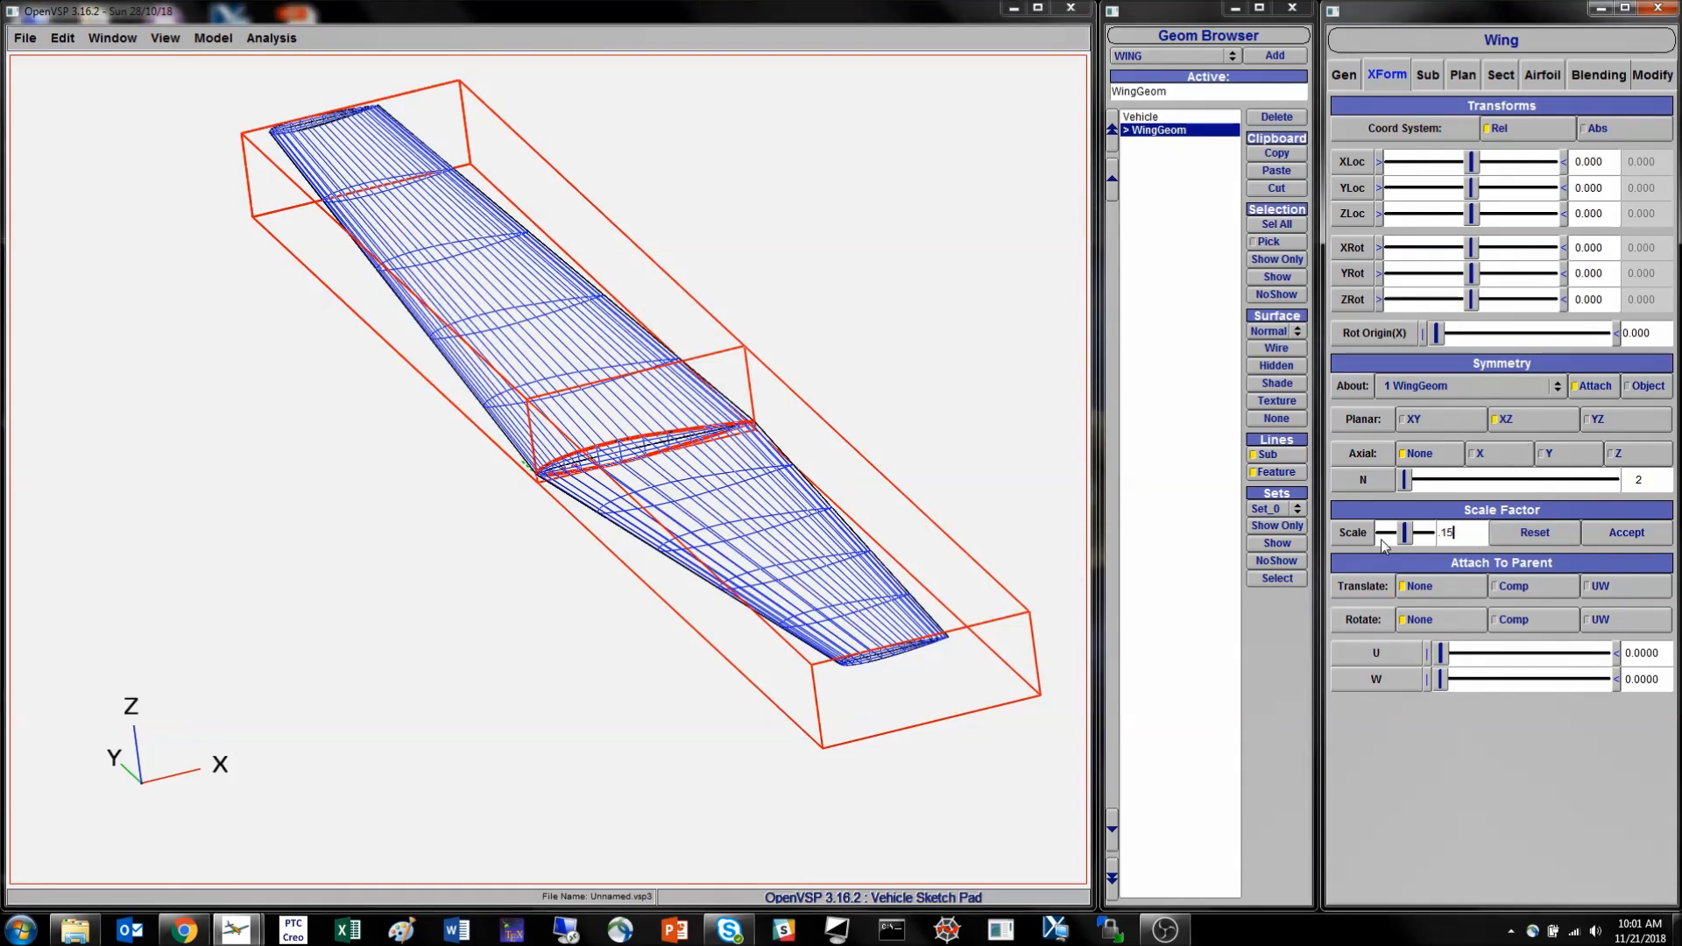
pyautogui.press('Return')
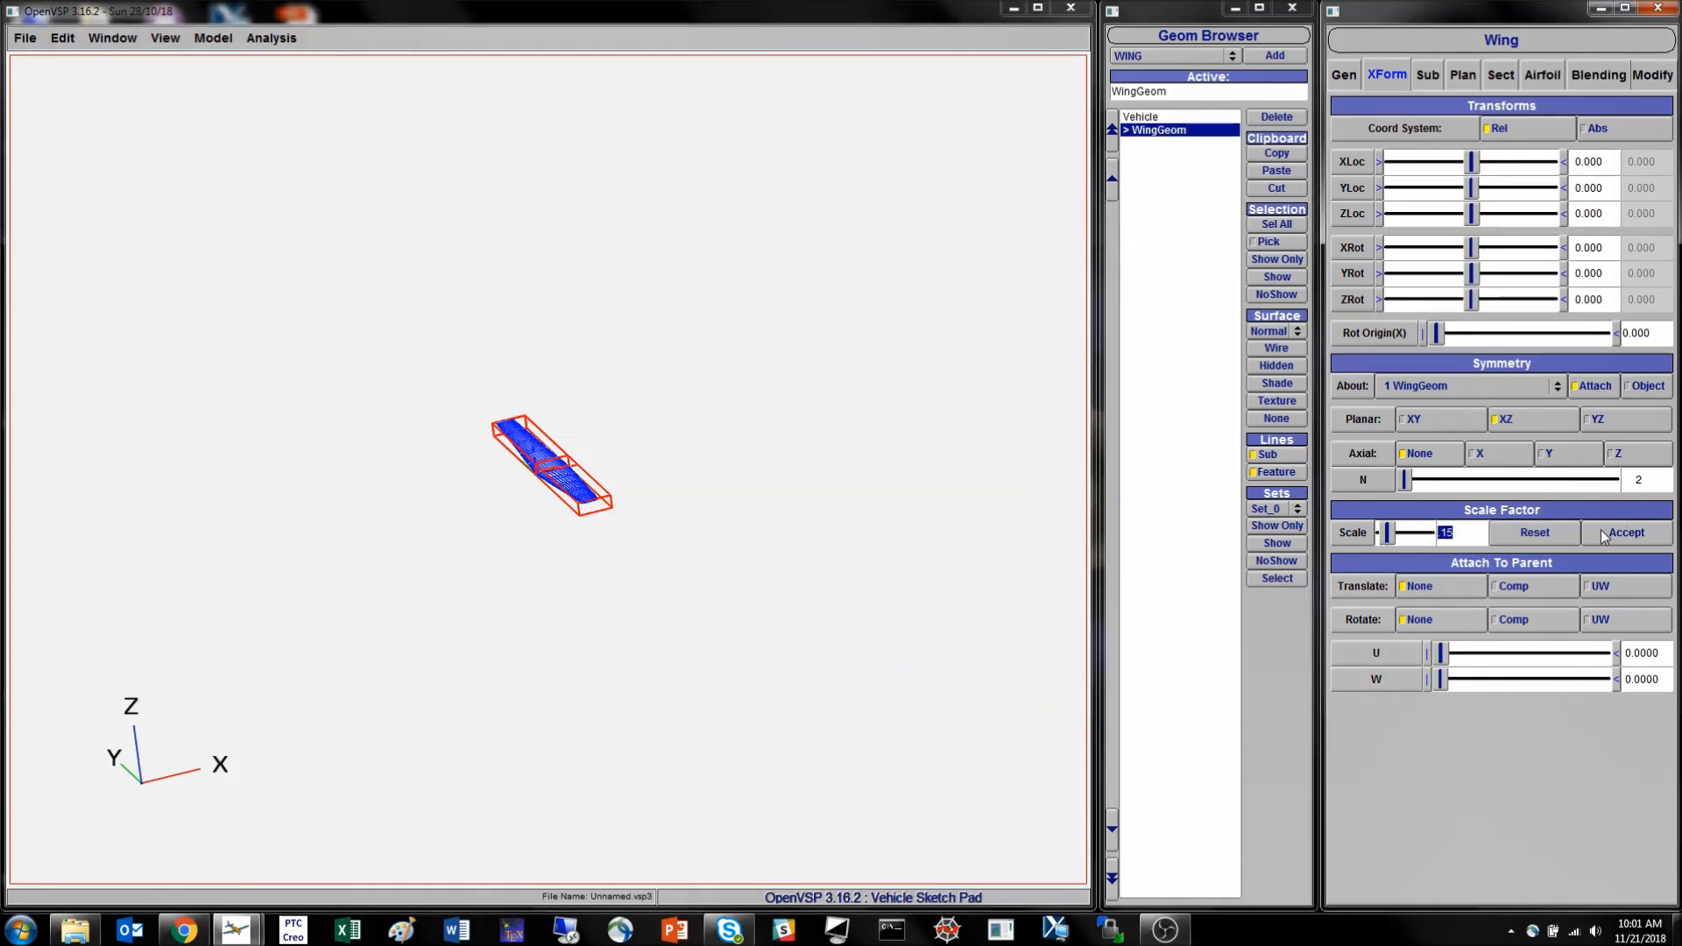
pyautogui.click(1628, 534)
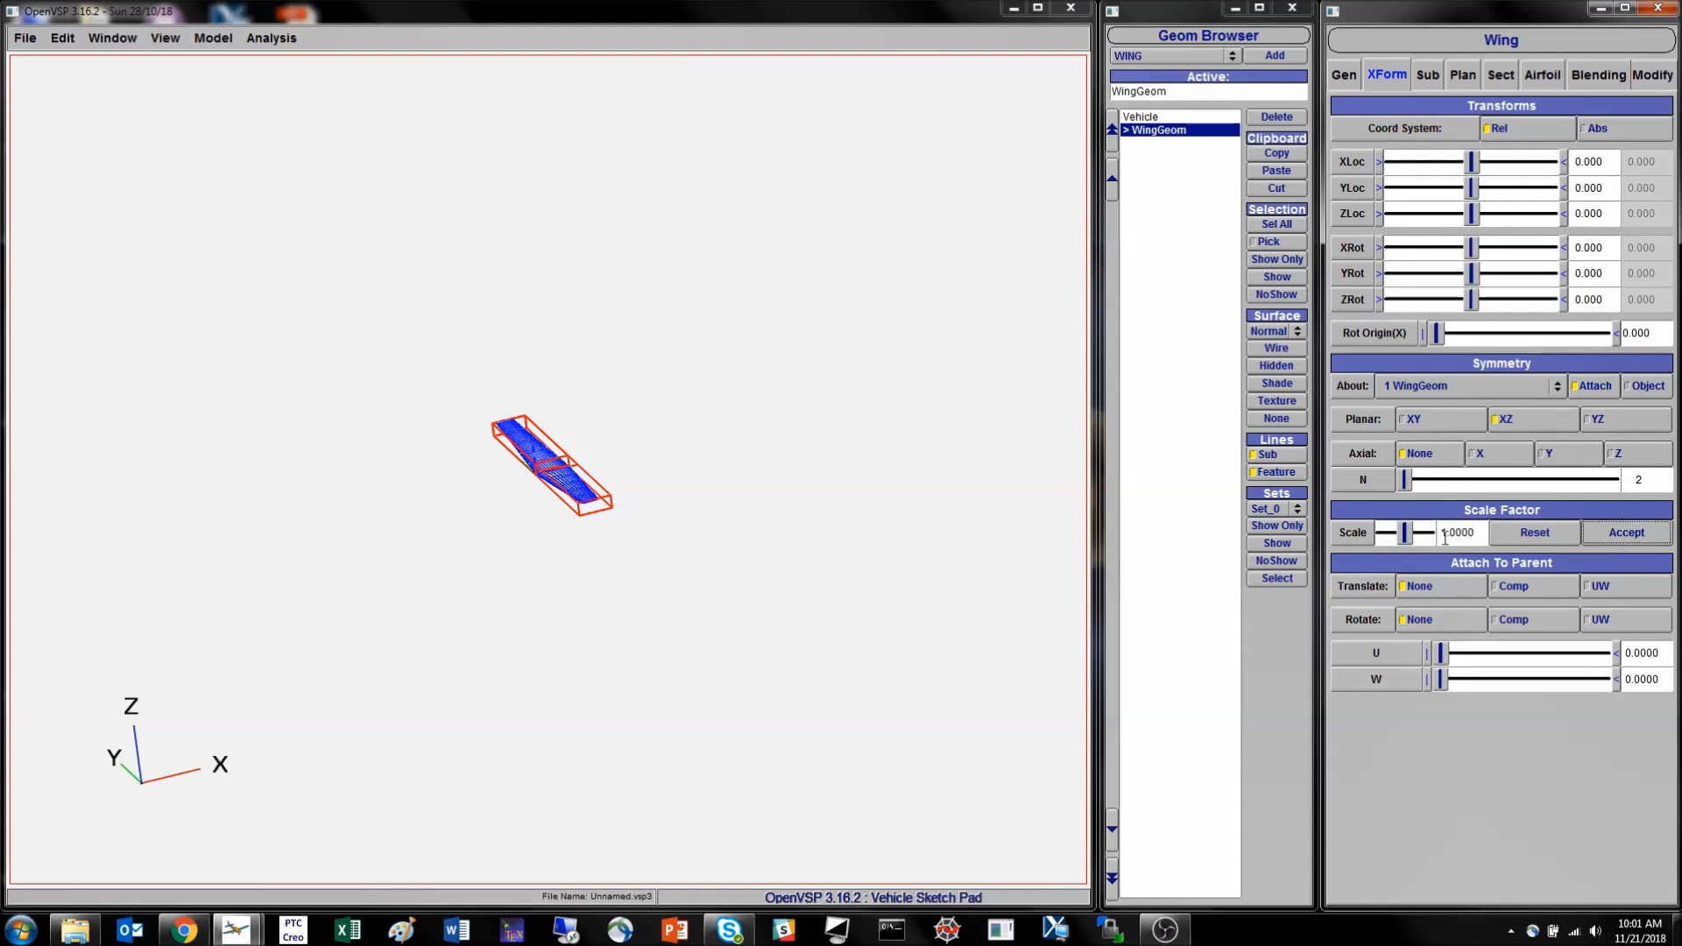
# - Check the rescaled wing's span, chord and area in its planform settings and inspect its shape up close
pyautogui.moveTo(411, 472); pyautogui.dragTo(611, 545, button='right')
pyautogui.moveTo(628, 546); pyautogui.dragTo(571, 544)
pyautogui.click(1467, 77)
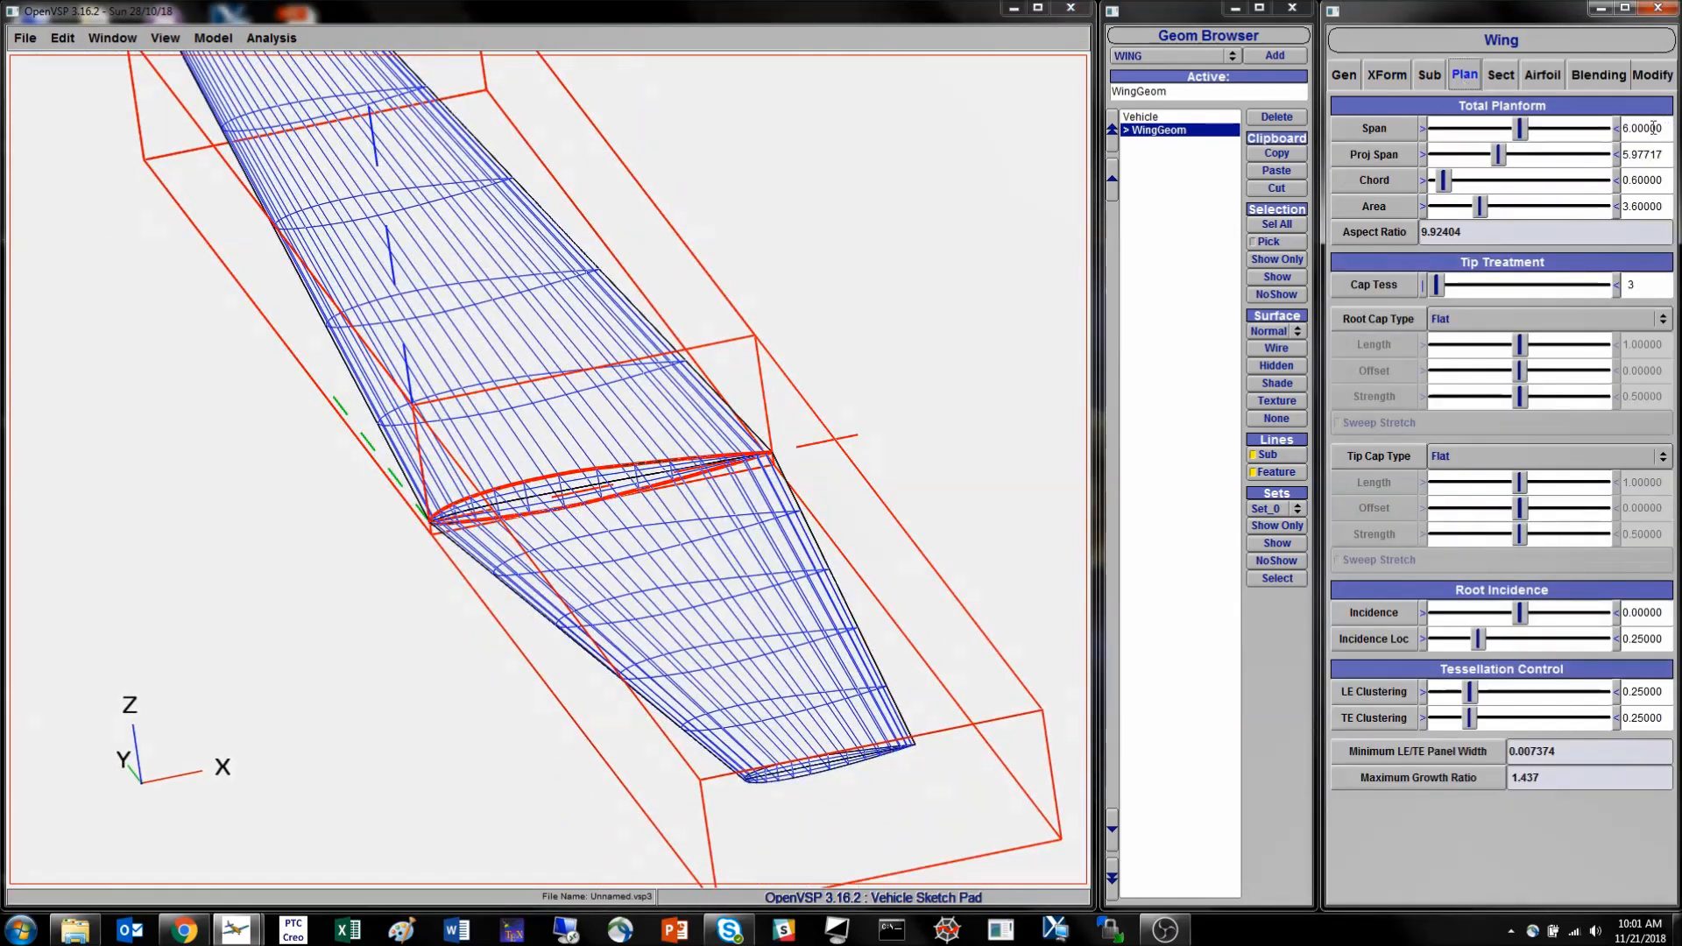
pyautogui.moveTo(658, 414); pyautogui.dragTo(724, 515, button='middle')
pyautogui.moveTo(724, 514); pyautogui.dragTo(688, 478)
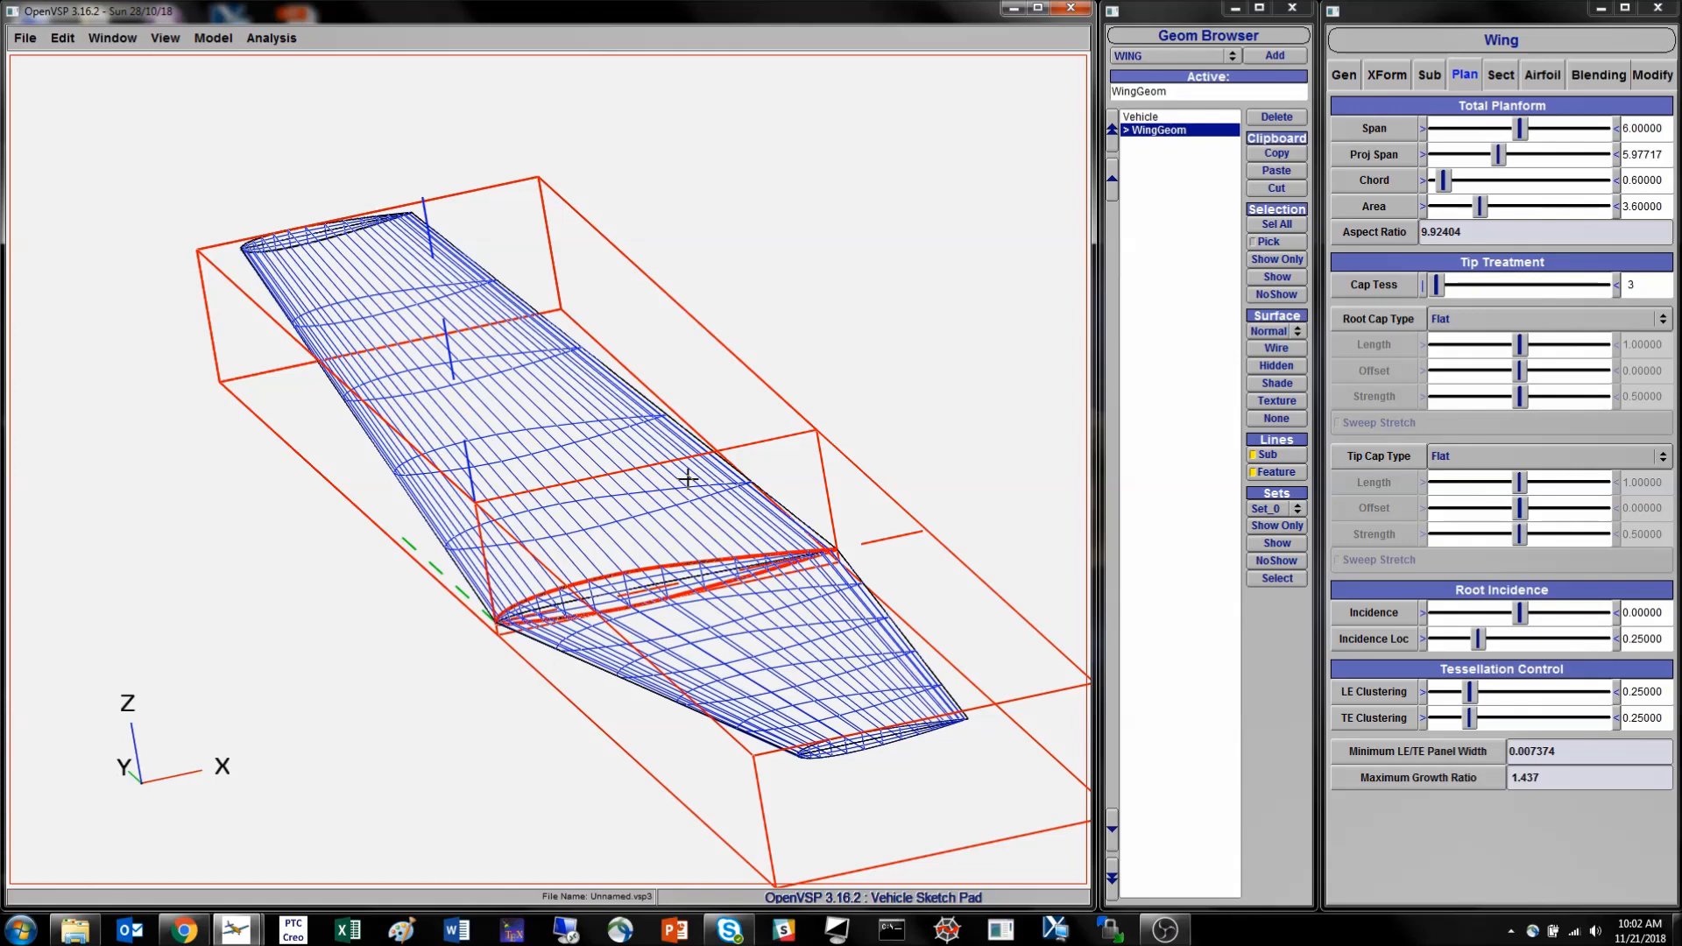
# - Scale the wing by a factor of 25.4 and center the view on it
pyautogui.click(1394, 79)
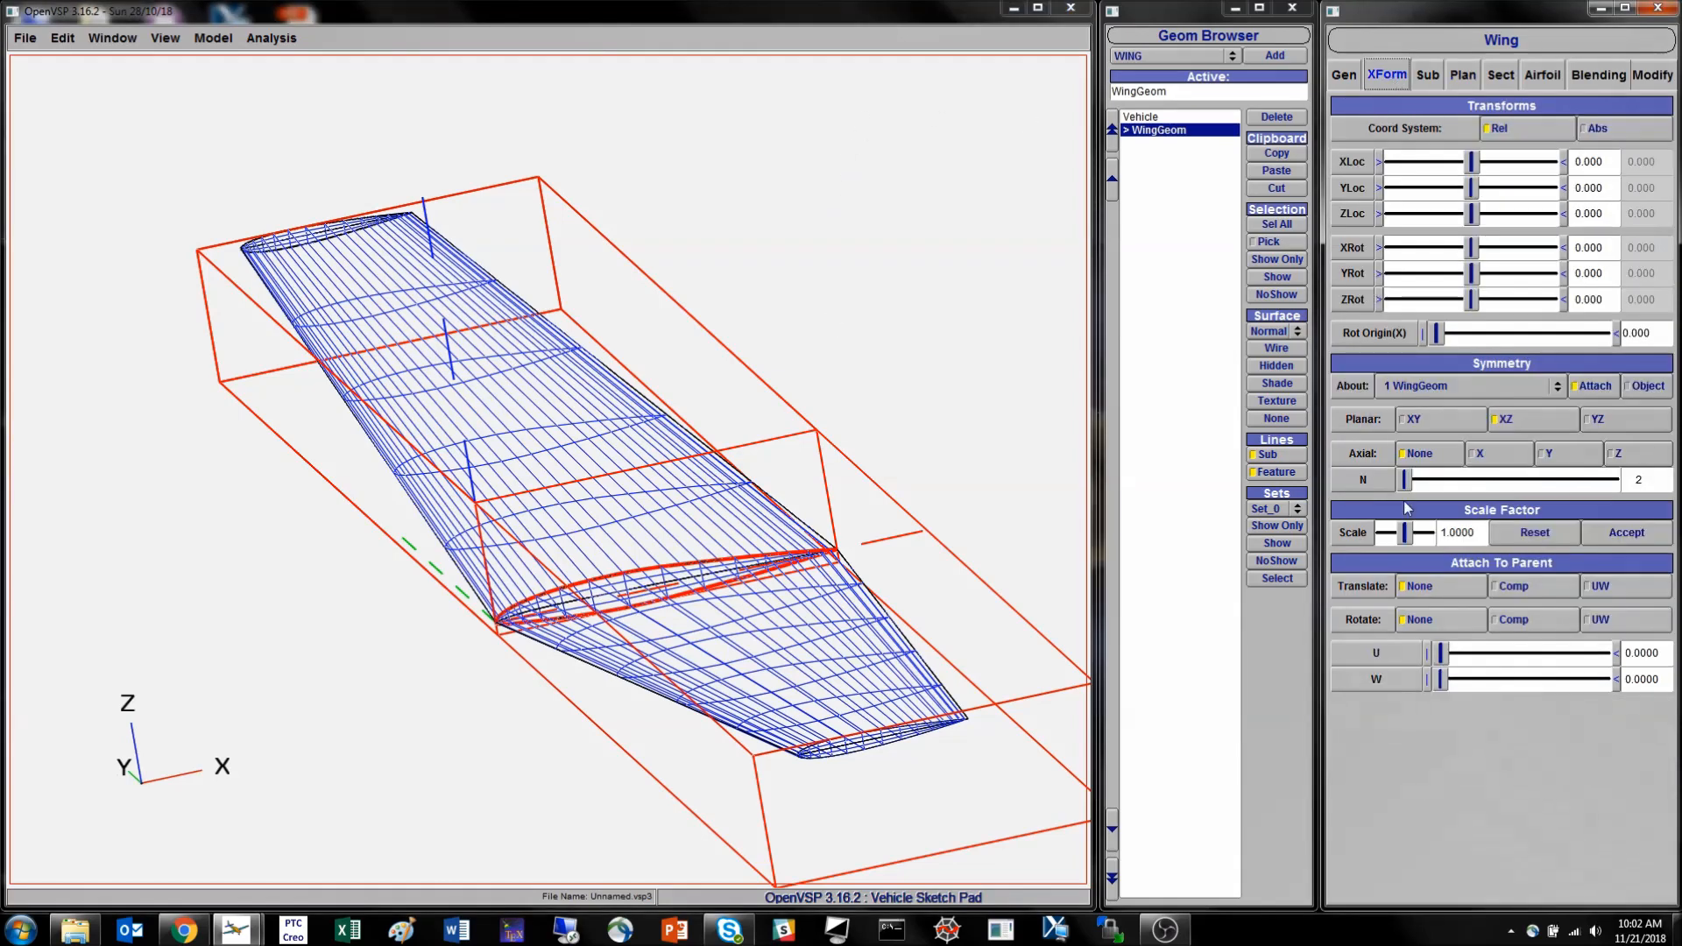
pyautogui.moveTo(1480, 533); pyautogui.dragTo(1428, 537)
pyautogui.write('25.4')
pyautogui.press('Return')
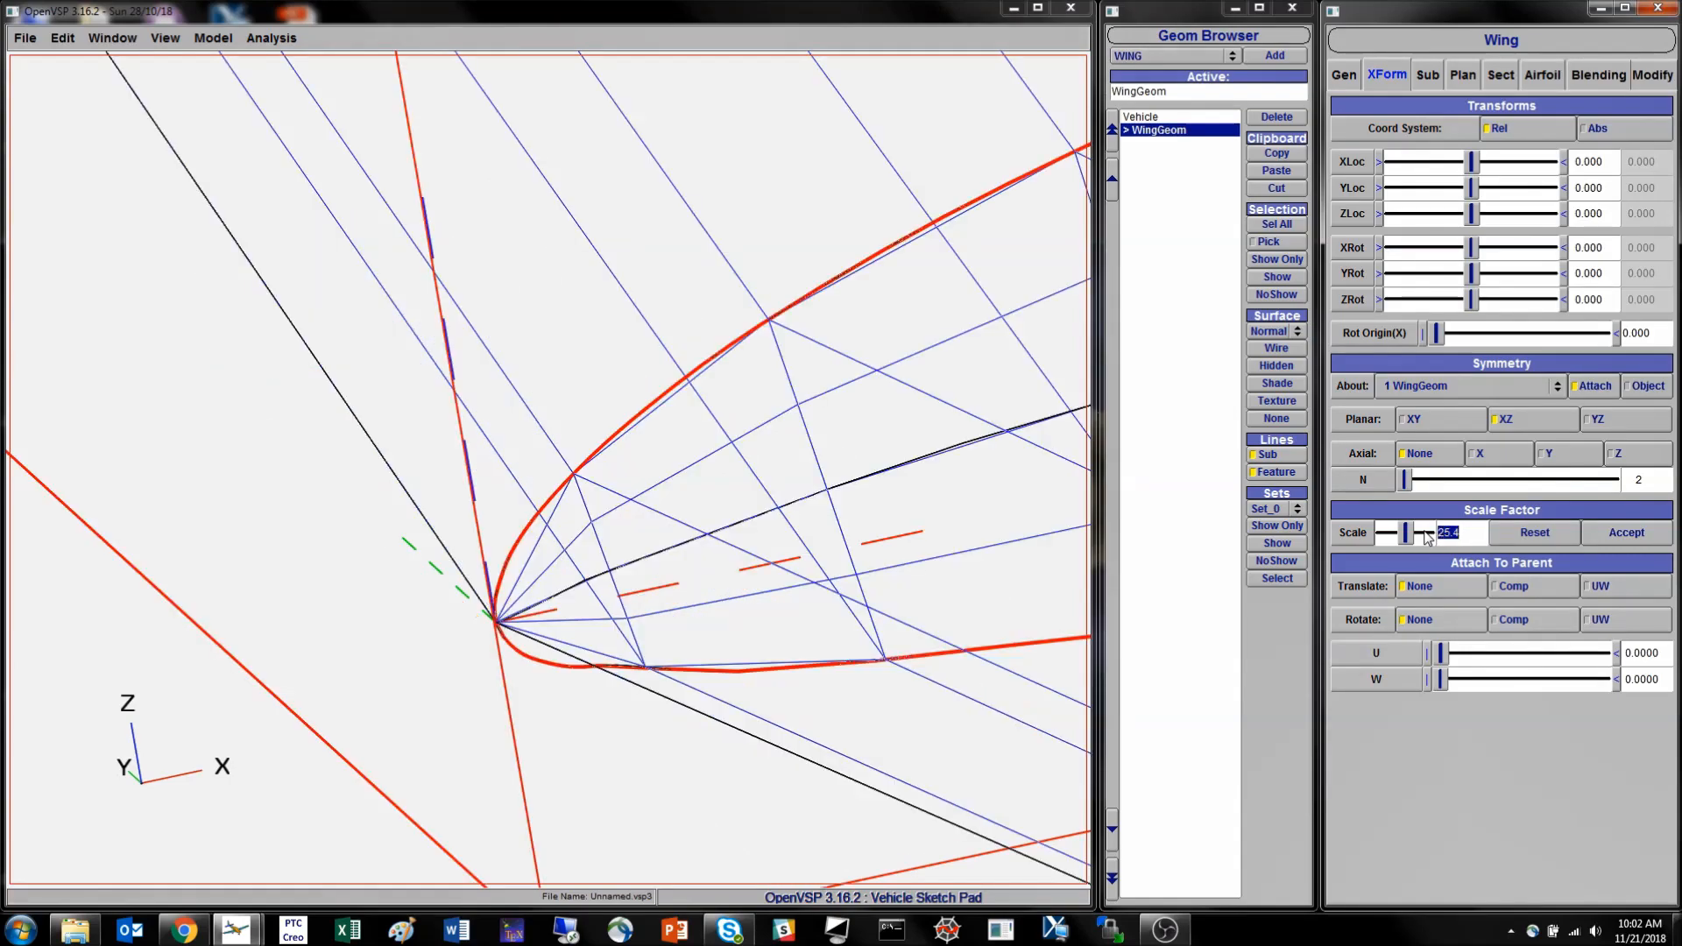
pyautogui.click(571, 587)
pyautogui.moveTo(571, 586); pyautogui.dragTo(552, 496, button='middle')
pyautogui.press('c')
# - Check the enlarged wing's span, projected span and area, and deselect the wing
pyautogui.click(1477, 77)
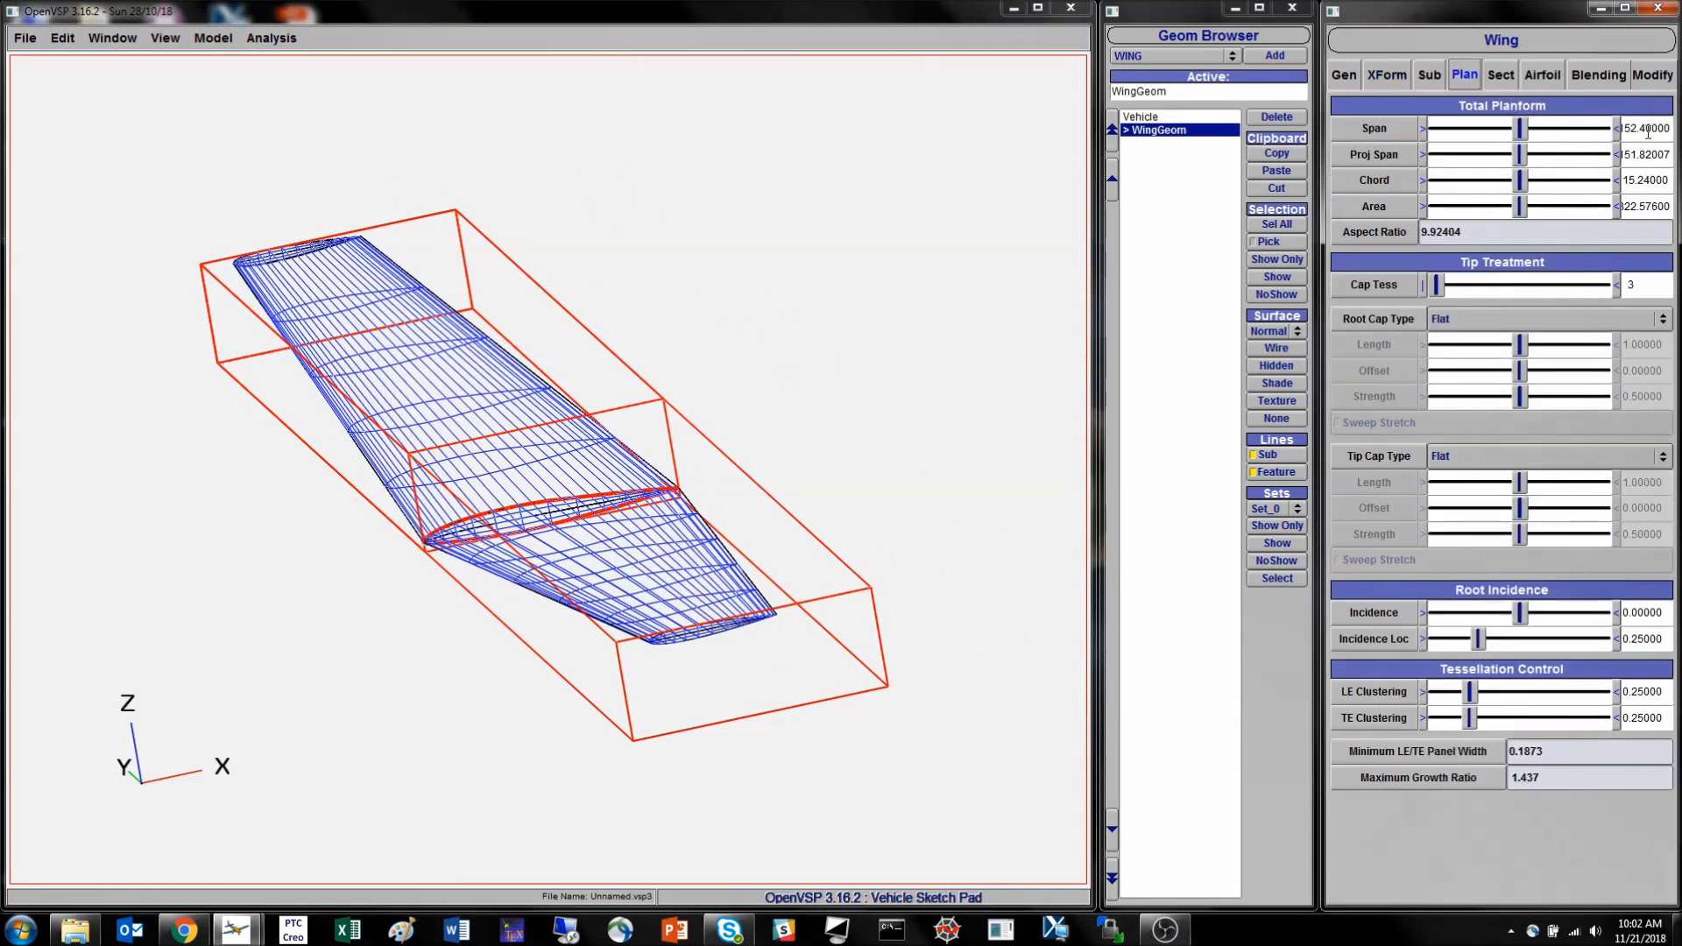
pyautogui.moveTo(1647, 129); pyautogui.dragTo(1618, 131)
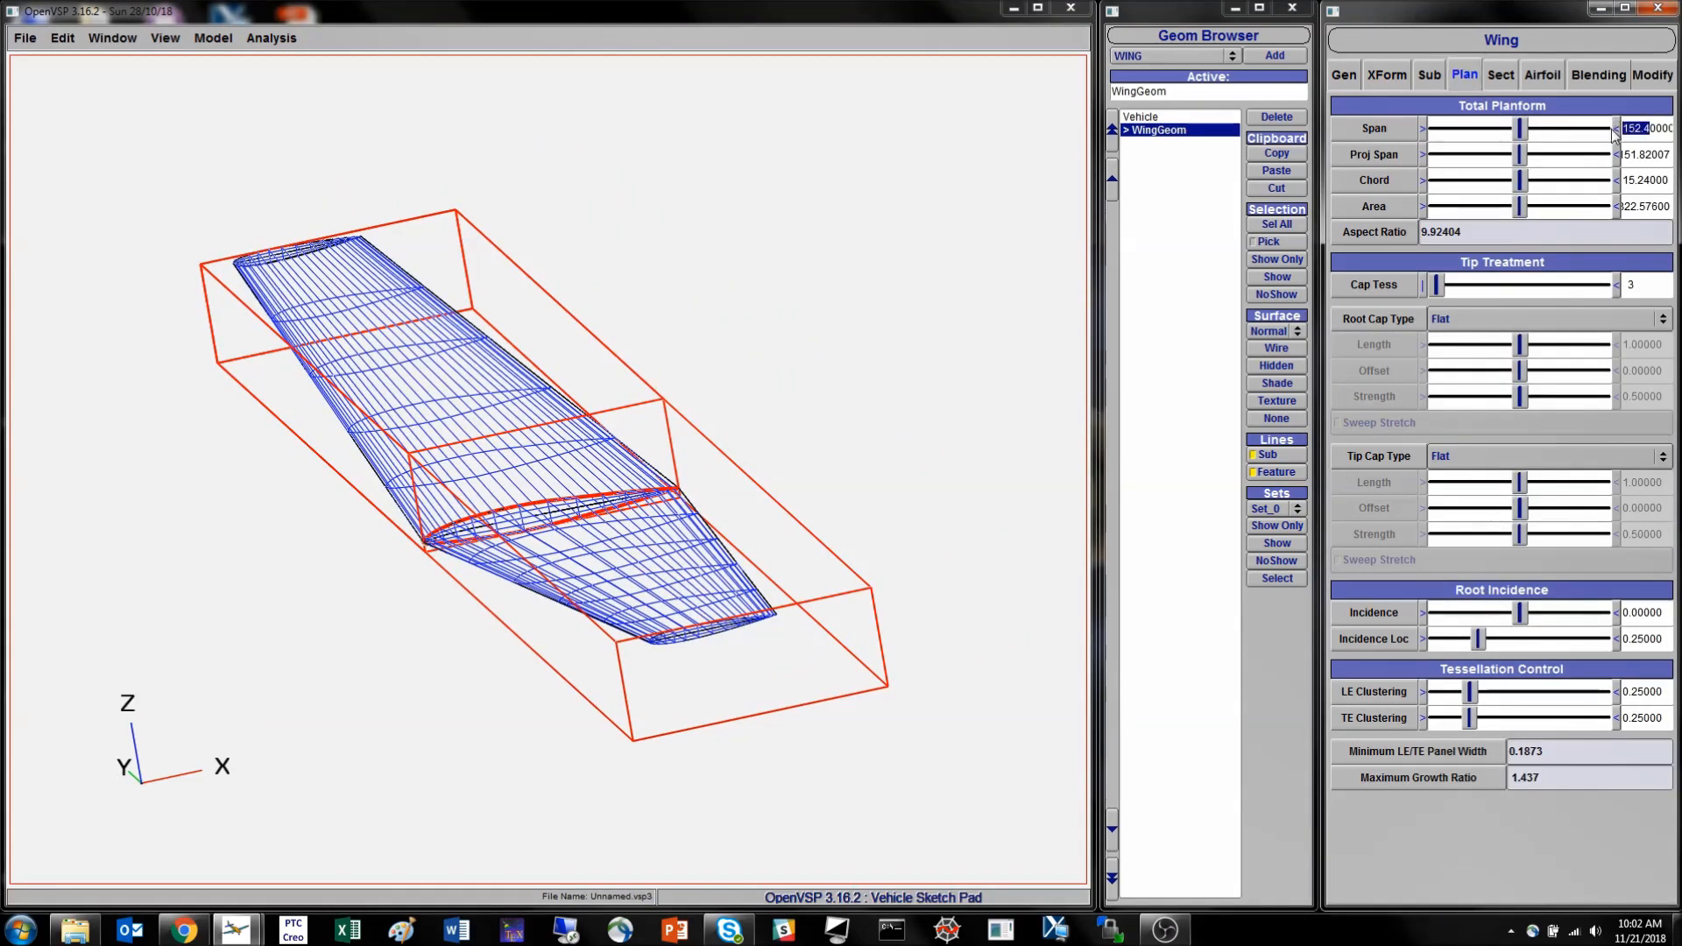
pyautogui.click(1666, 153)
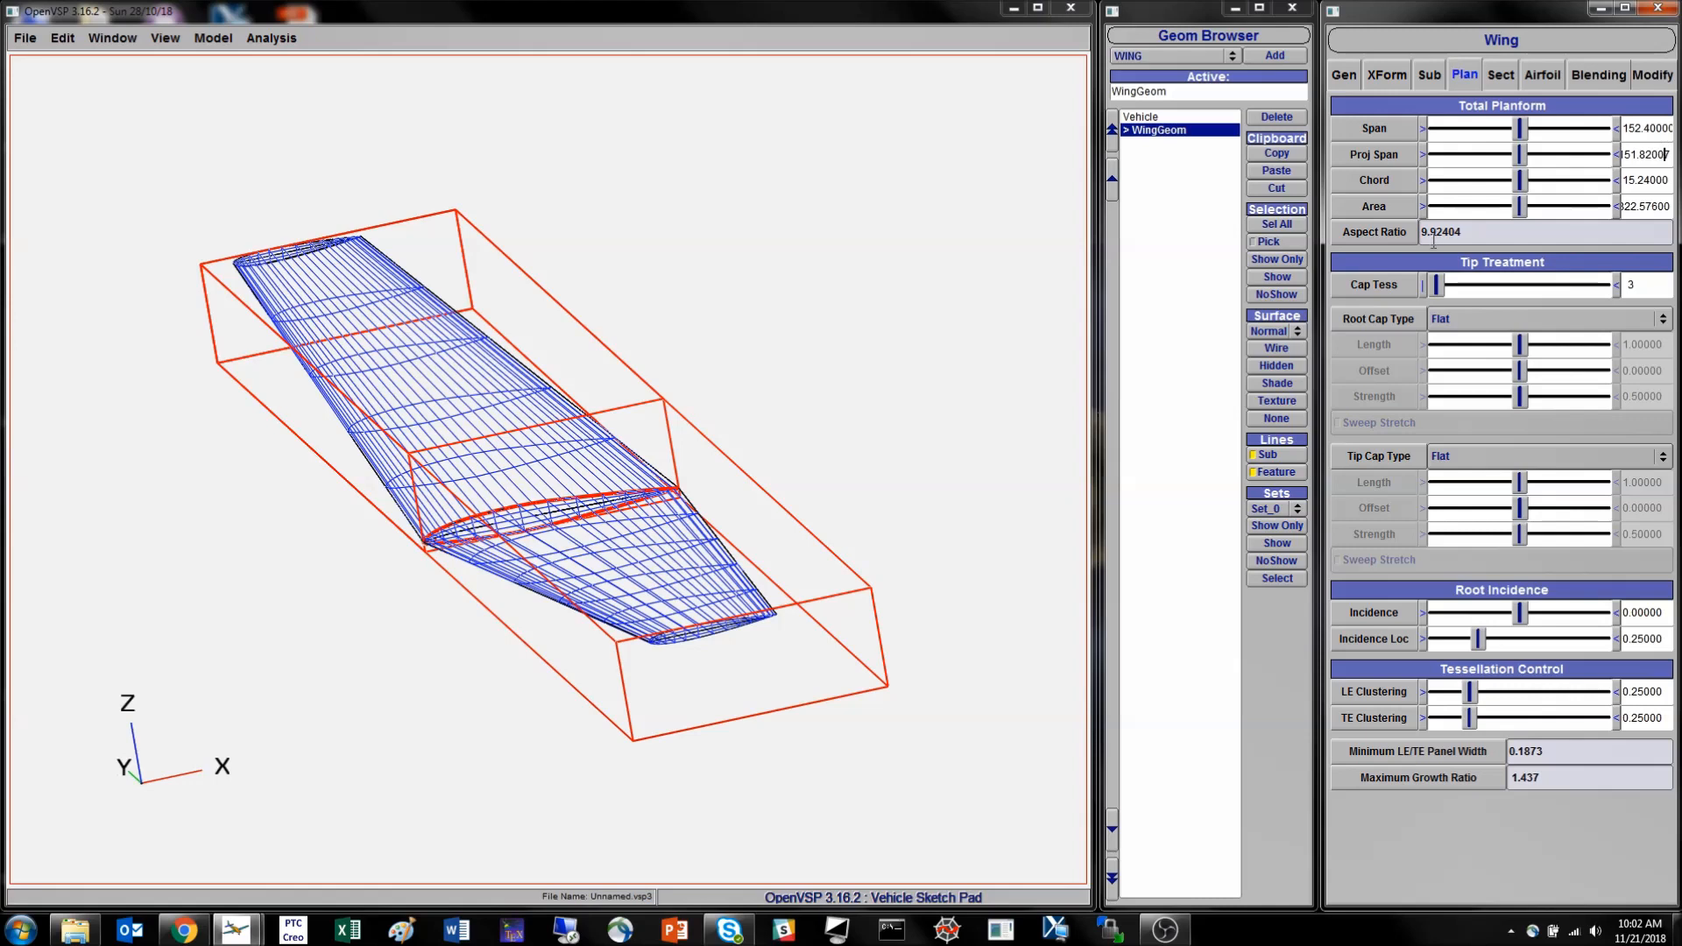
pyautogui.moveTo(1656, 207); pyautogui.dragTo(1607, 213)
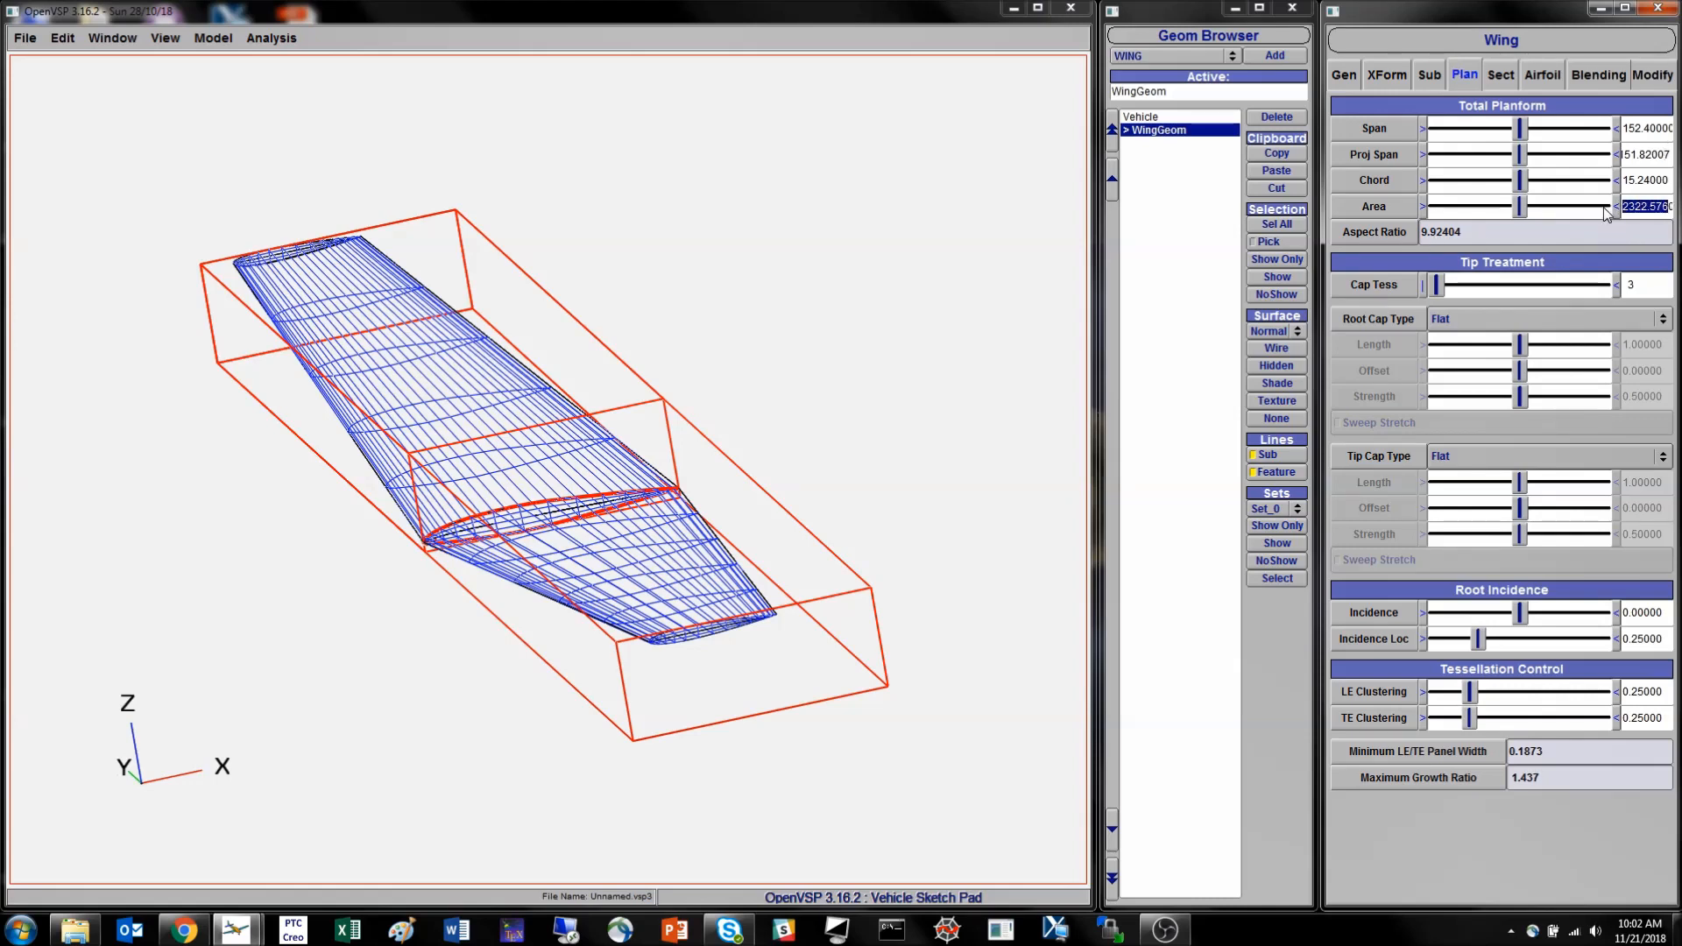
pyautogui.click(967, 385)
pyautogui.click(1156, 353)
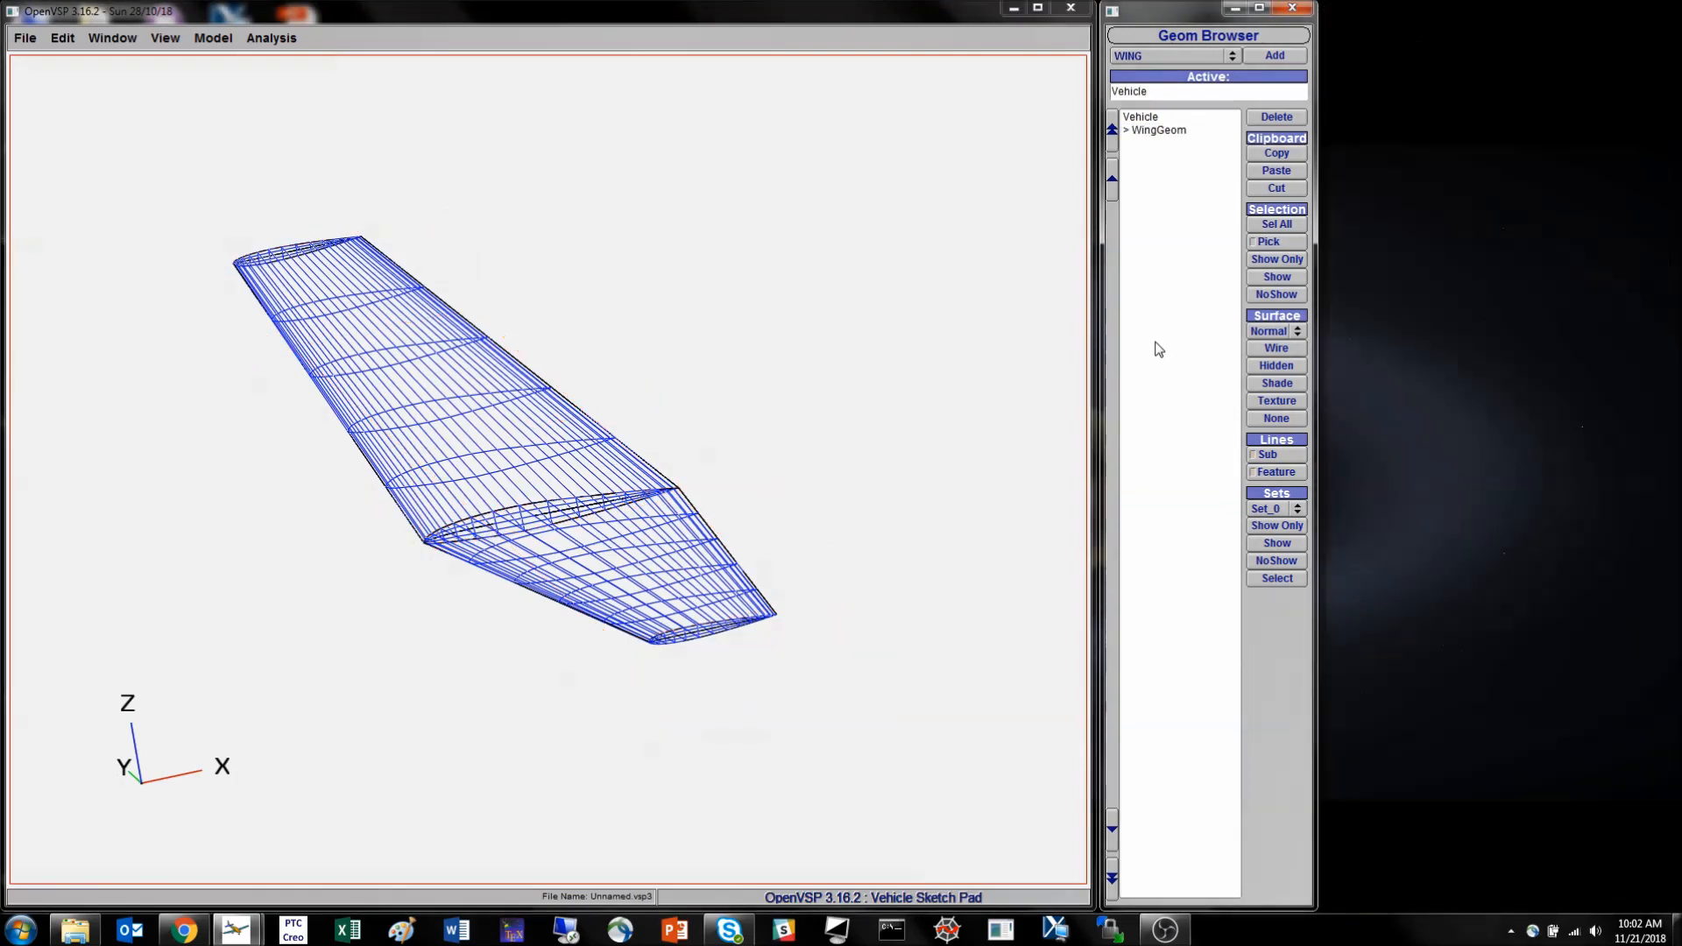